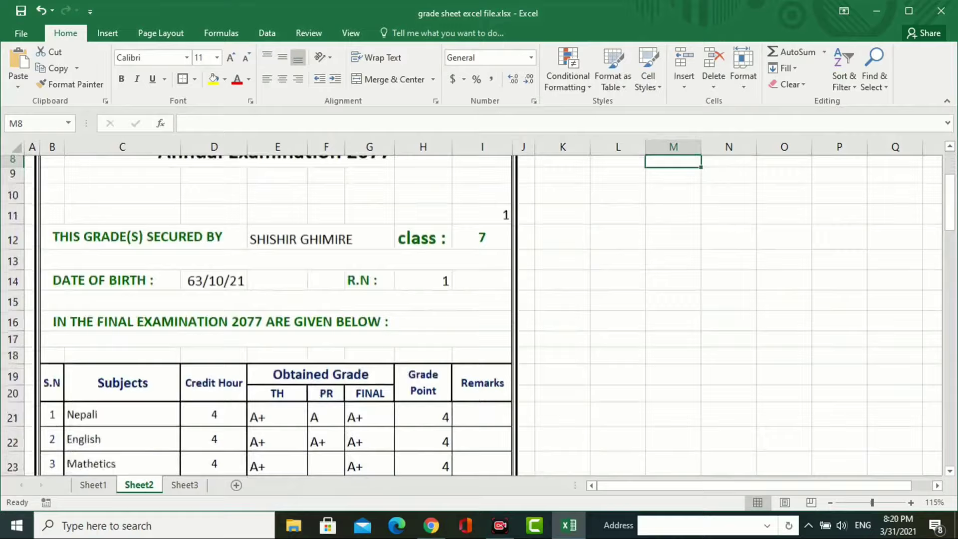
Step: Enter roll number 35 in the yellow ROLL NO cell N5
scroll(479, 314, "down", 4)
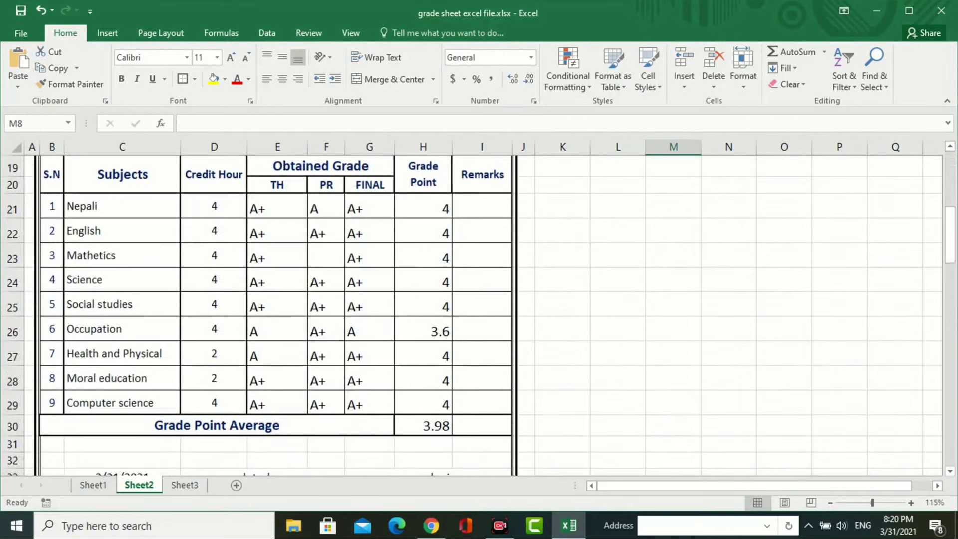
scroll(479, 314, "down", 1)
scroll(480, 315, "down", 1)
scroll(479, 315, "up", 2)
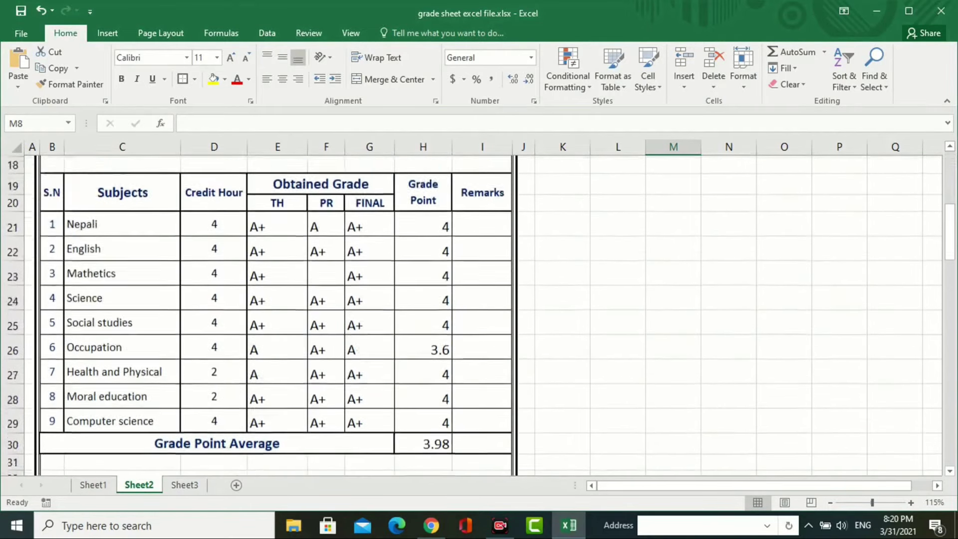
scroll(480, 315, "up", 1)
scroll(479, 314, "up", 1)
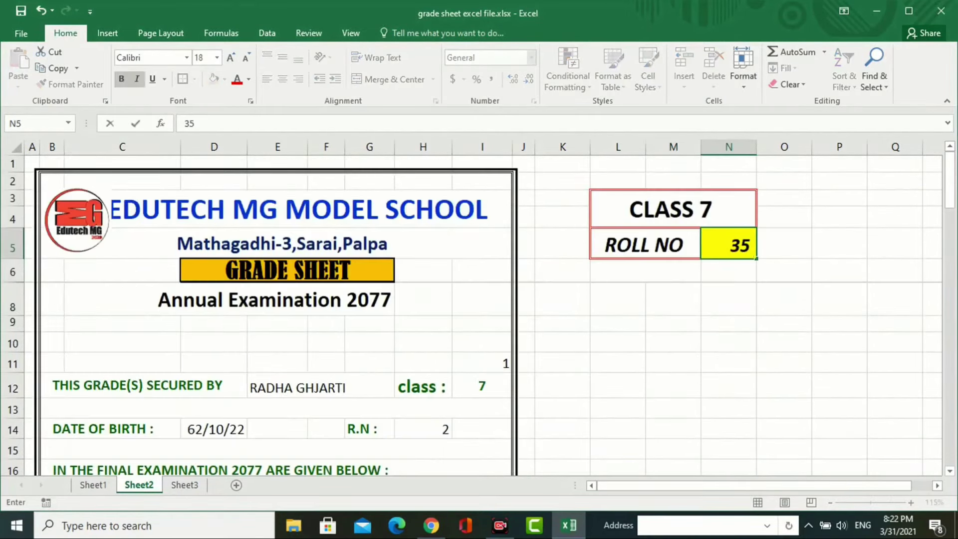
key("Return")
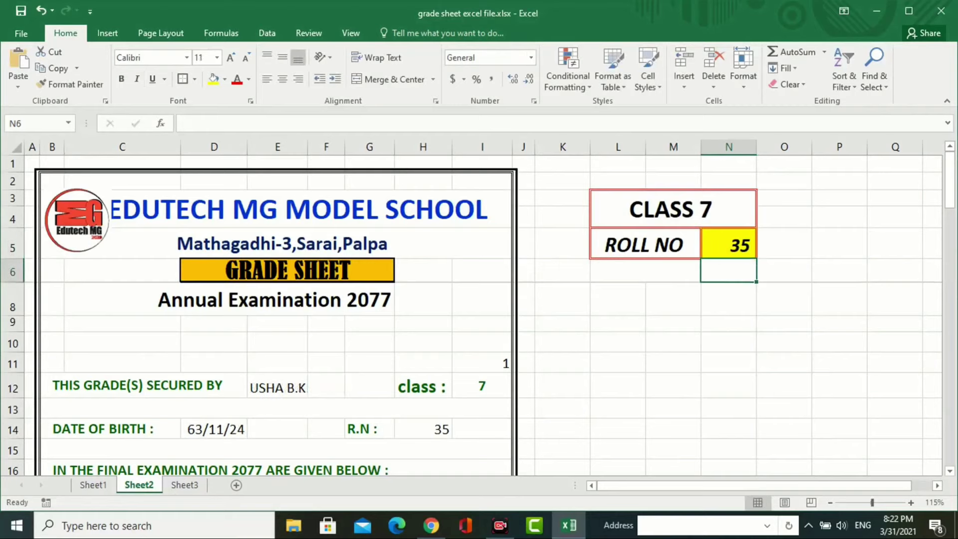
Step: Scroll through the grade sheet to check the record filled in for roll 35
scroll(472, 308, "up", 2)
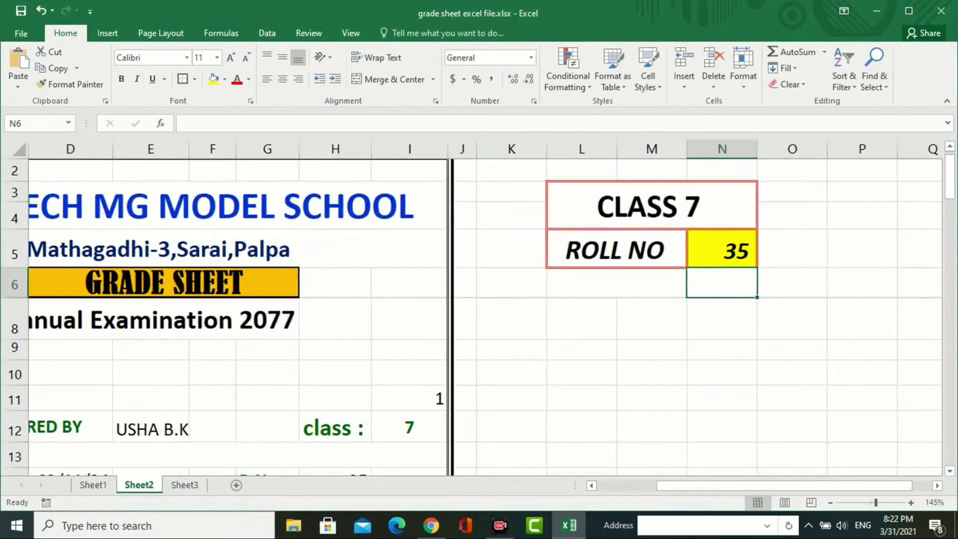
scroll(355, 391, "down", 3)
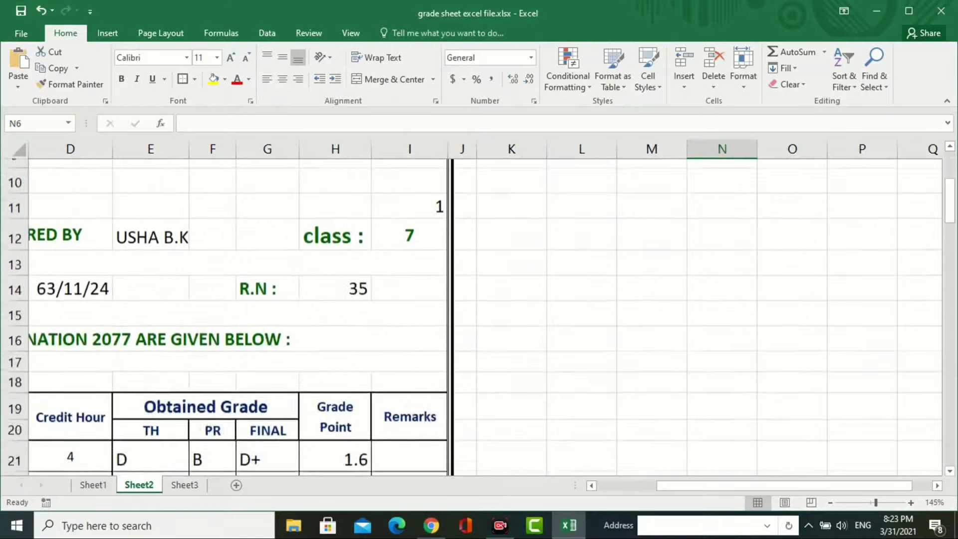
scroll(356, 391, "down", 1)
scroll(356, 392, "down", 3)
scroll(356, 391, "down", 1)
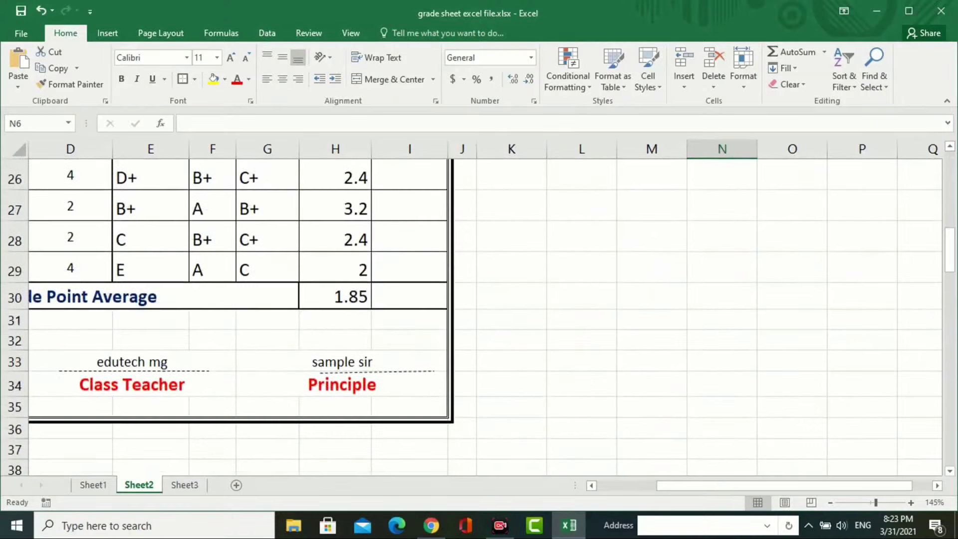
scroll(356, 391, "up", 4)
scroll(356, 392, "up", 2)
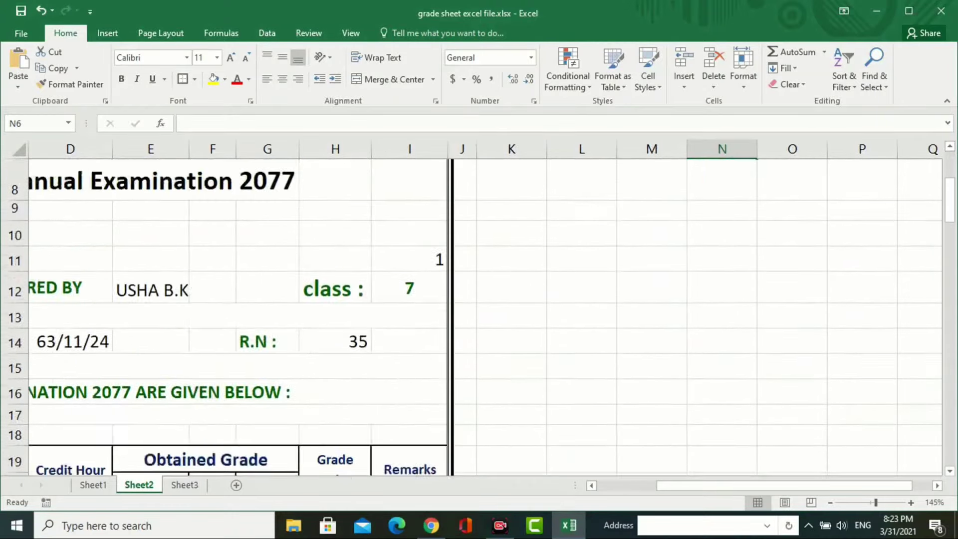
scroll(356, 391, "up", 1)
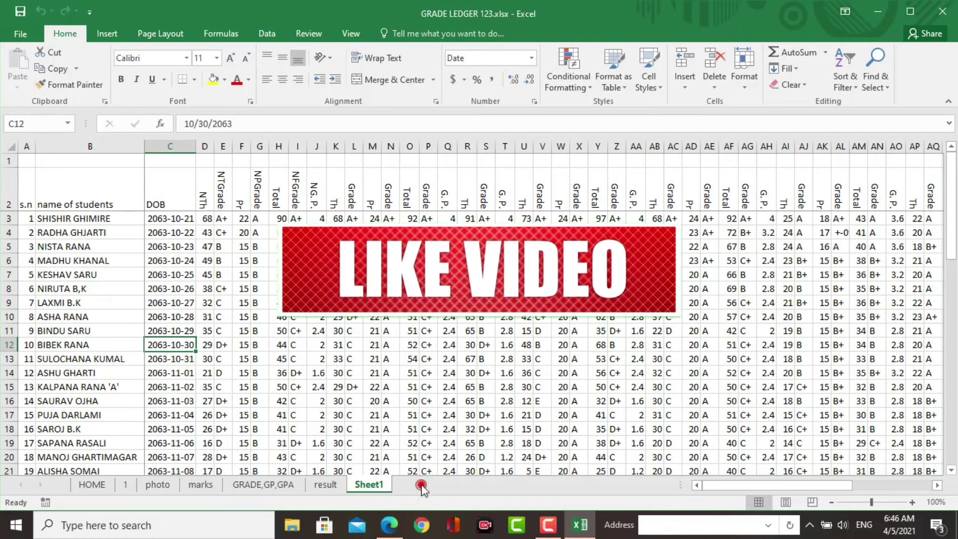
Step: Add a blank Sheet2 in Page Layout view, keep the custom margins, and set A4 paper
left_click(421, 485)
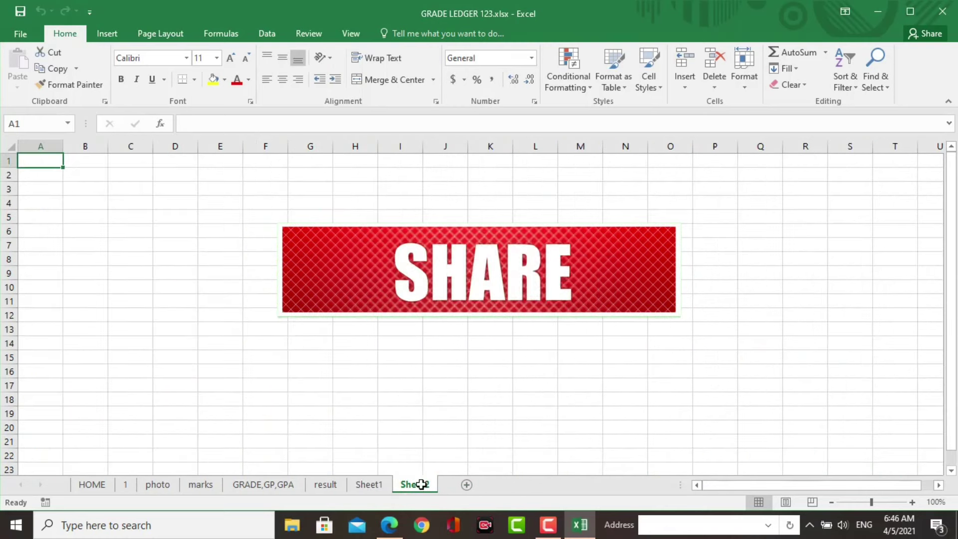
left_click(351, 33)
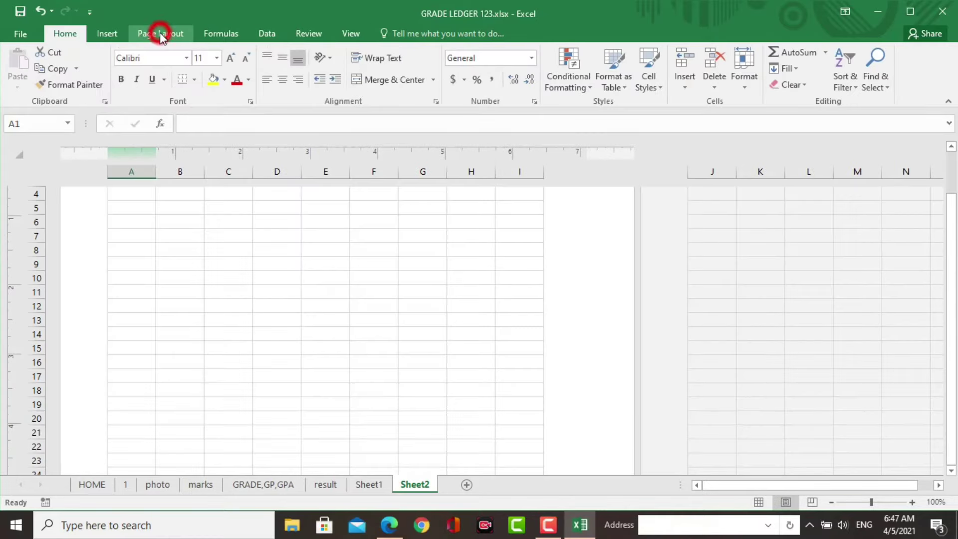
left_click(160, 33)
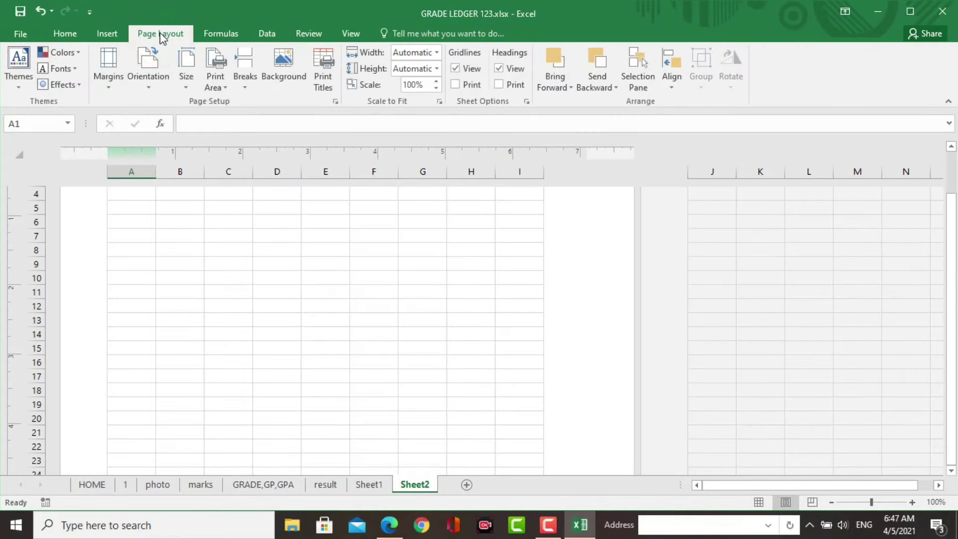
left_click(110, 89)
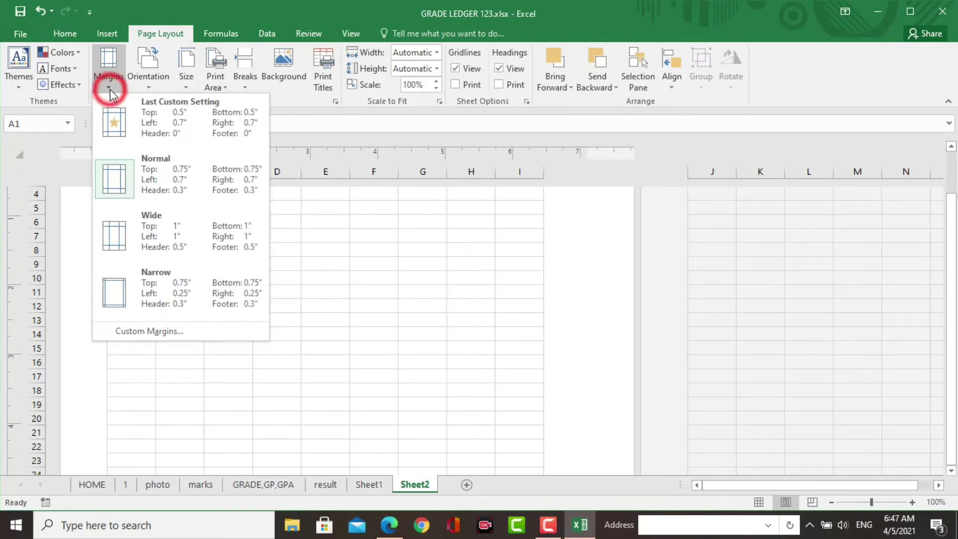
left_click(144, 332)
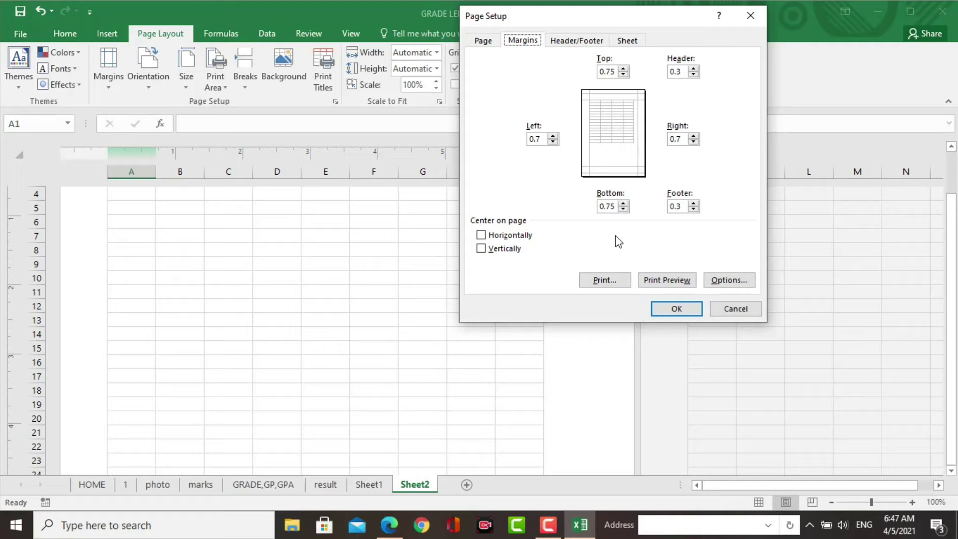
left_click(681, 314)
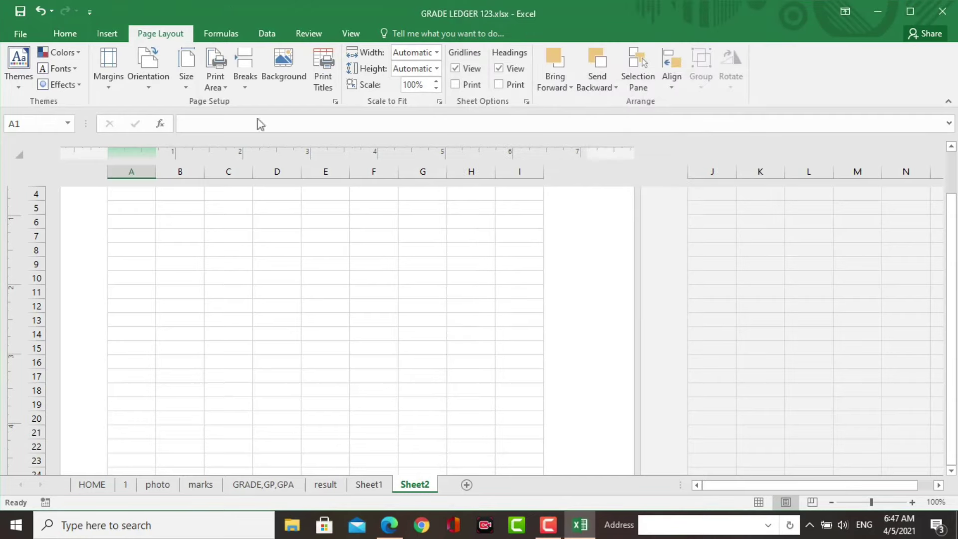
left_click(188, 85)
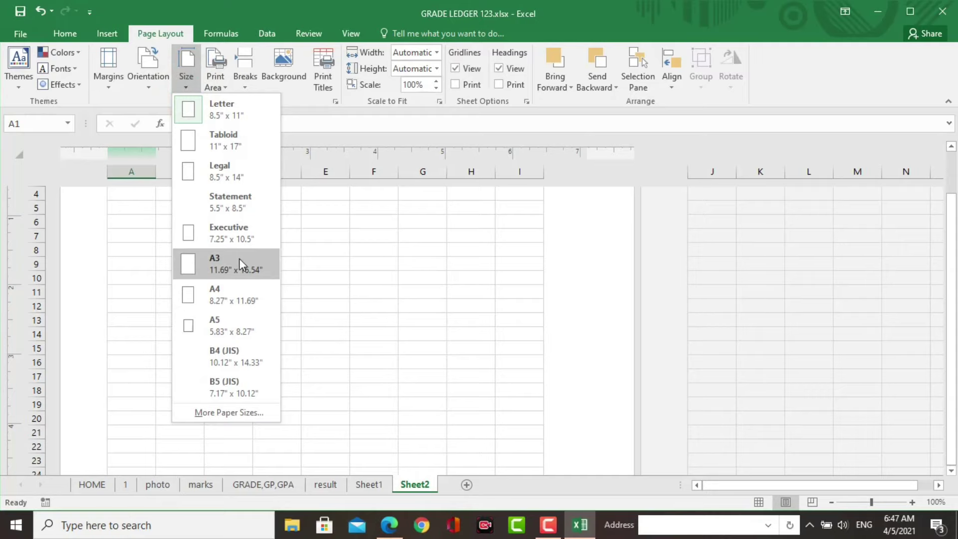
left_click(235, 298)
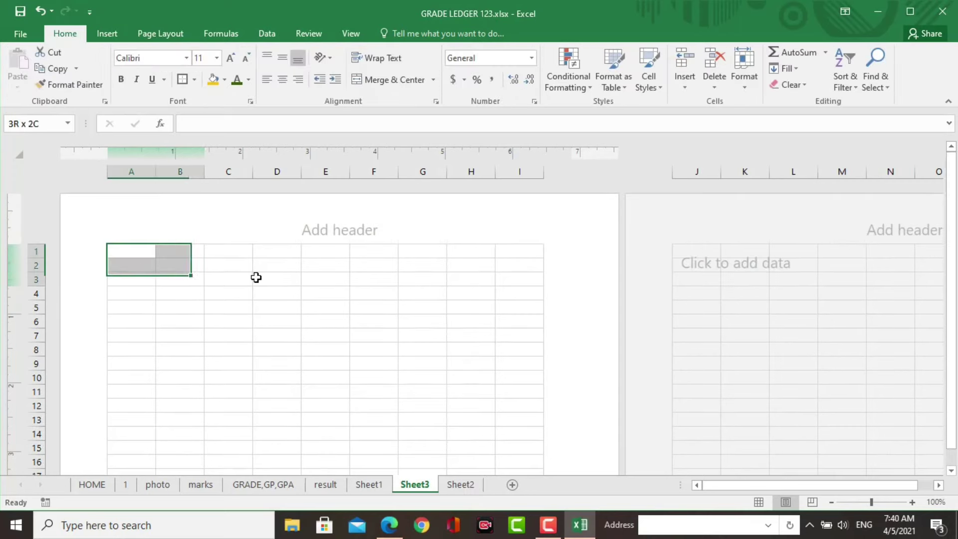
Step: Merge and centre A1:I2 and enter the title EDUTECH MG MODEL SCHOOL
mouse_move(255, 276)
left_mouse_down()
mouse_move(523, 272)
mouse_move(508, 276)
left_mouse_up()
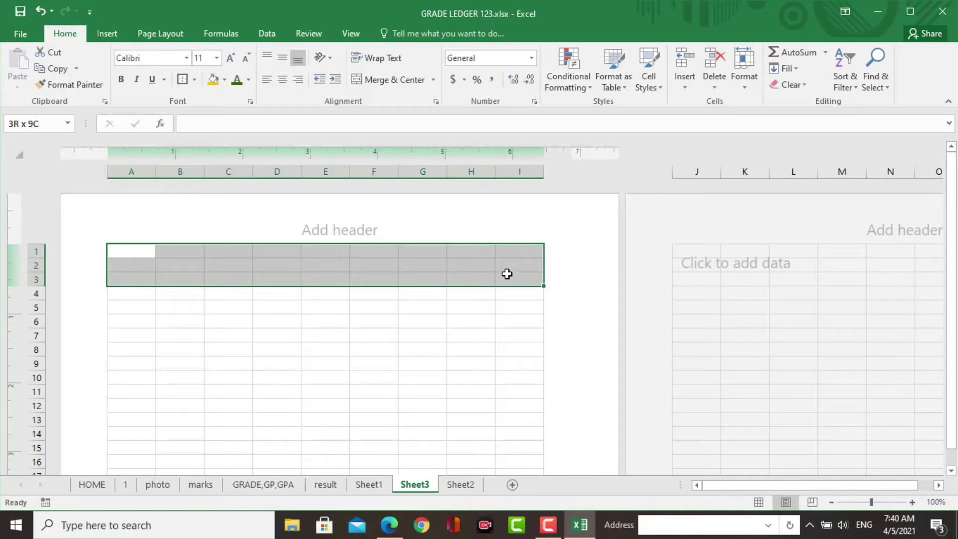
left_click_drag(508, 275, 501, 267)
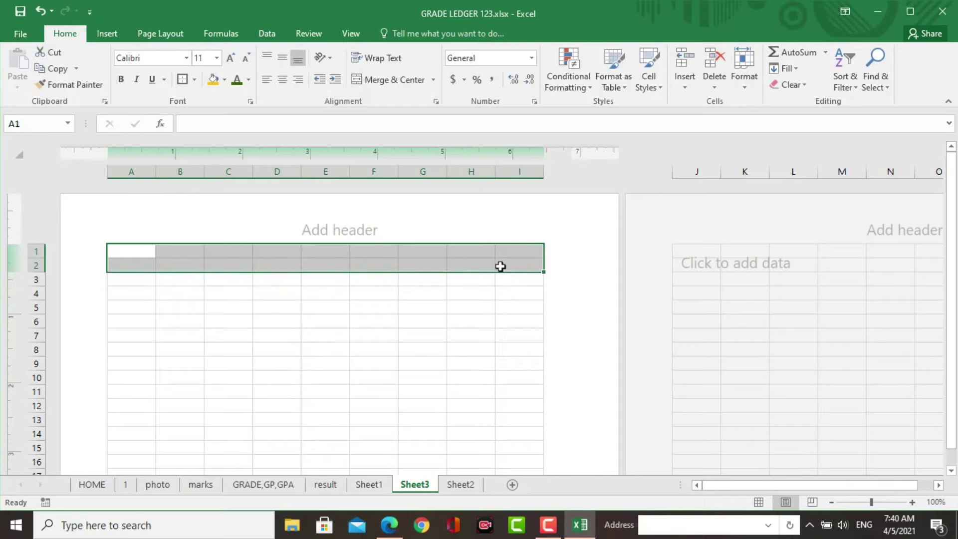
left_click(384, 84)
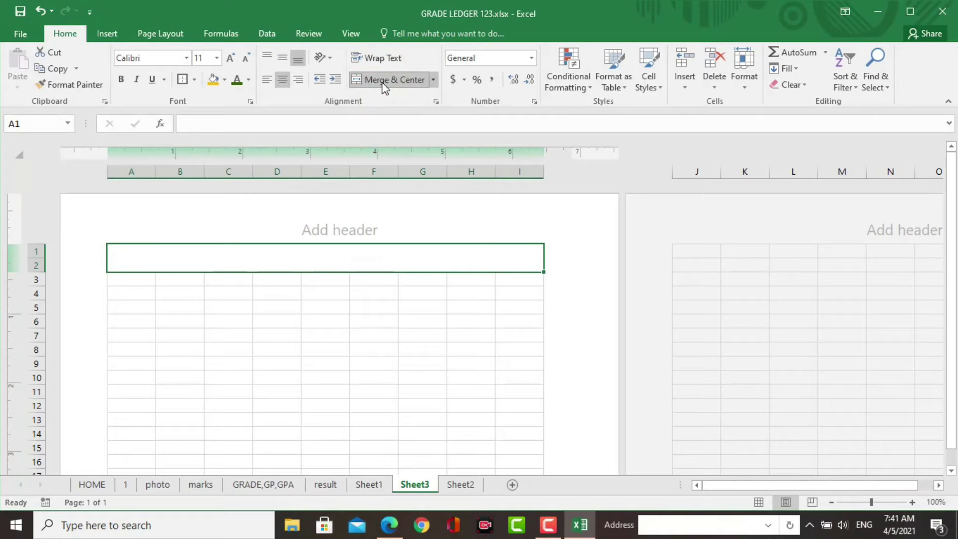
type("EDUT")
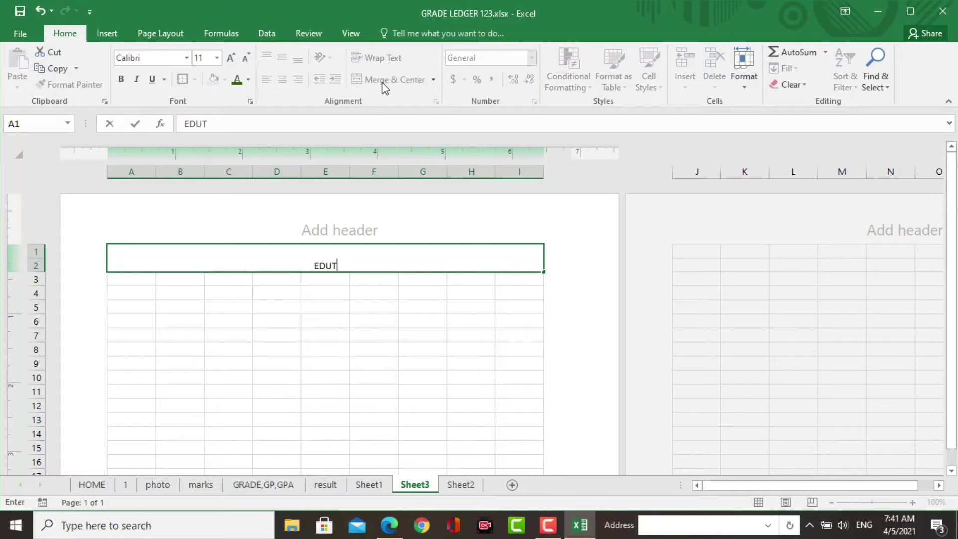
type("ECH MG MODEL SCHOOL")
left_click(244, 336)
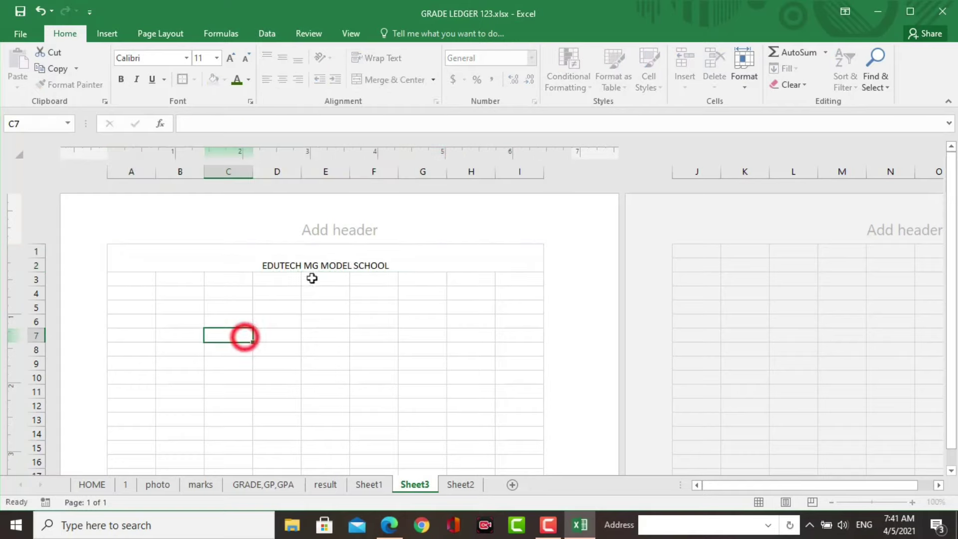
Step: Enlarge the EDUTECH MG MODEL SCHOOL title to font size 22
left_click(339, 257)
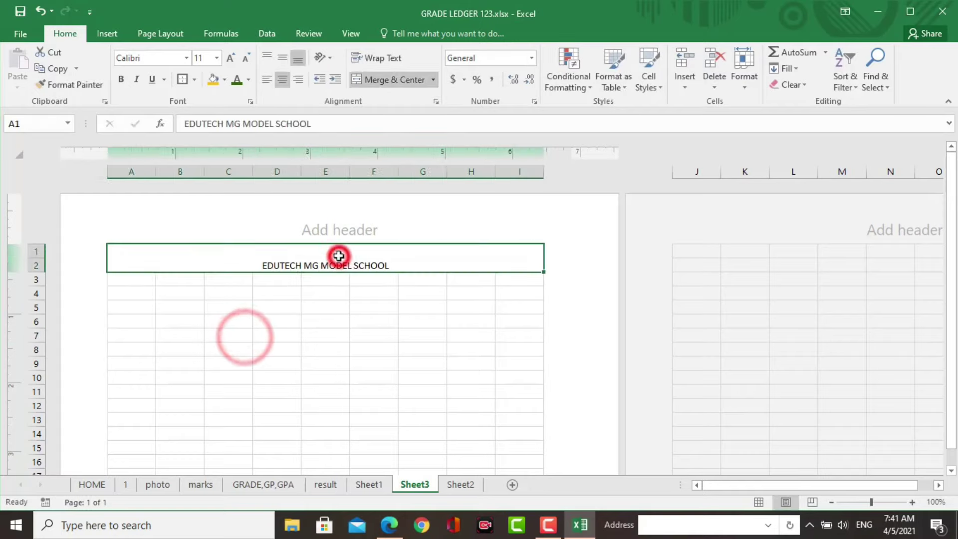
left_click(233, 59)
left_click(232, 59)
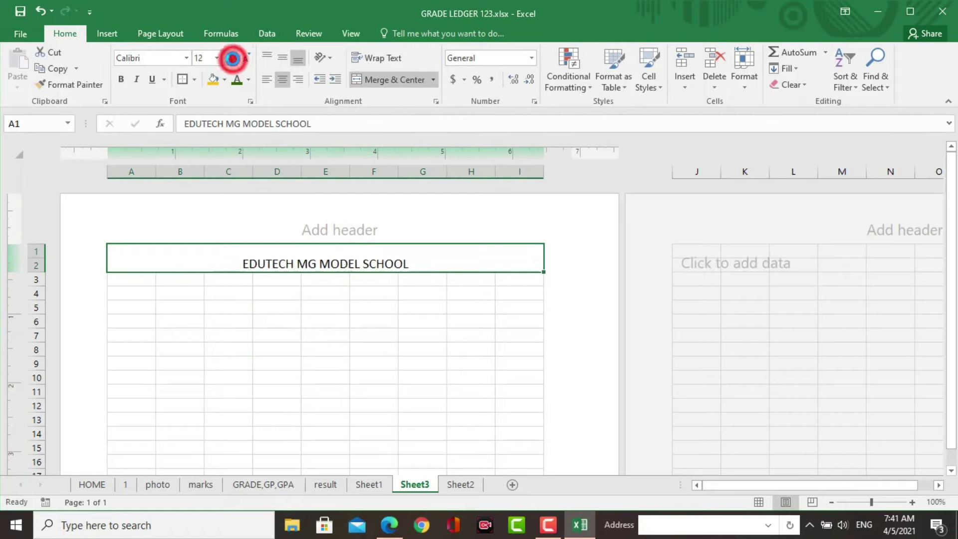
left_click(233, 59)
left_click(233, 59)
left_click(233, 59)
left_click(233, 59)
left_click(232, 59)
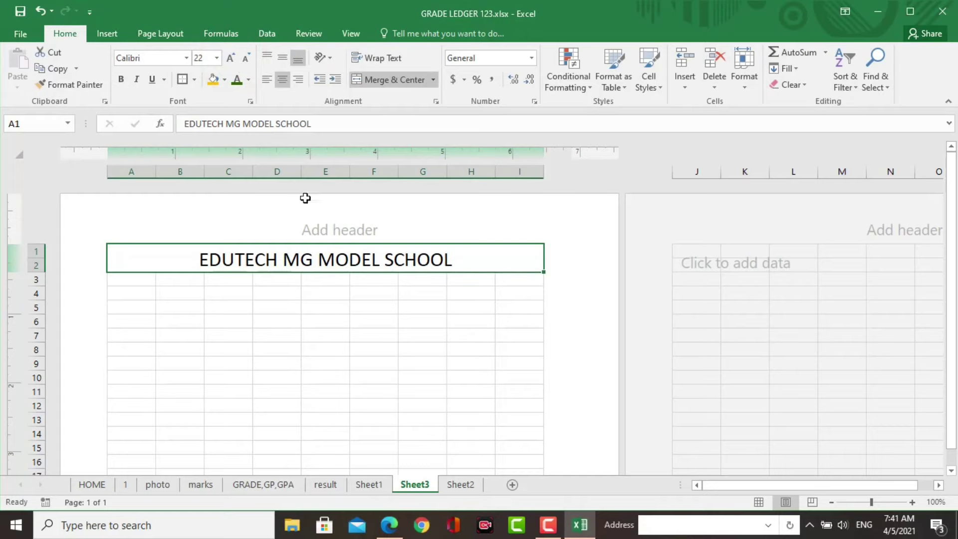
left_click(347, 280)
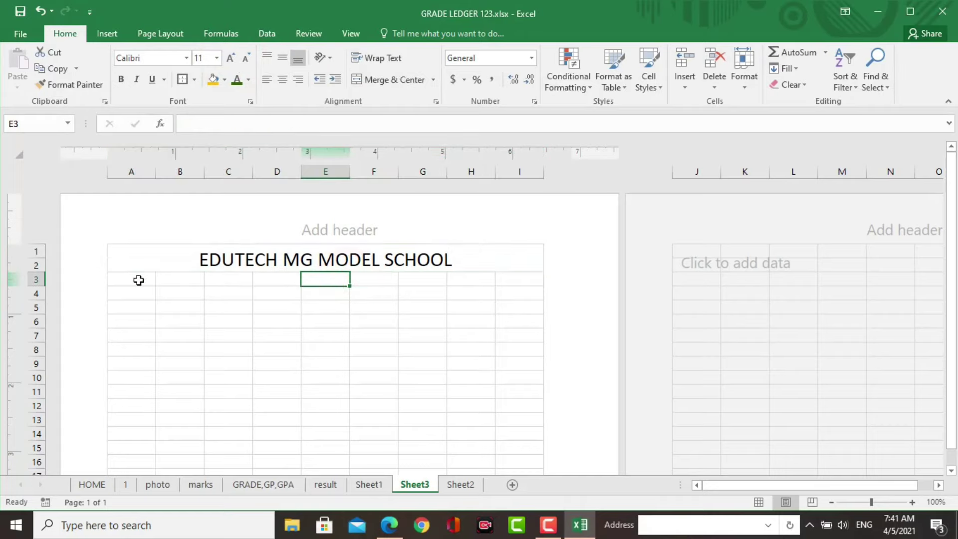
Step: Merge A3:I3 and enter the address 'Mathagadhi-3,Sarai,Palpa' in enlarged text
left_click_drag(138, 281, 509, 283)
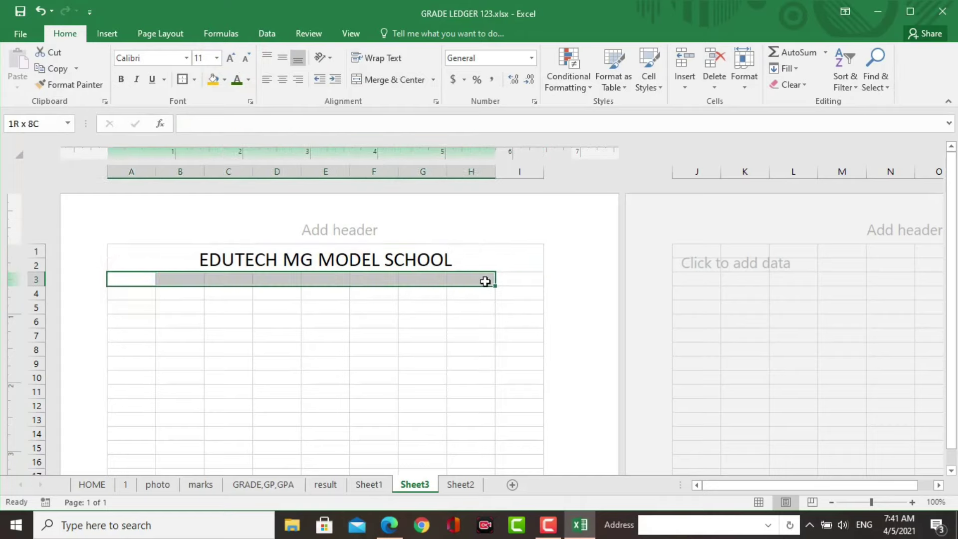
left_click(392, 80)
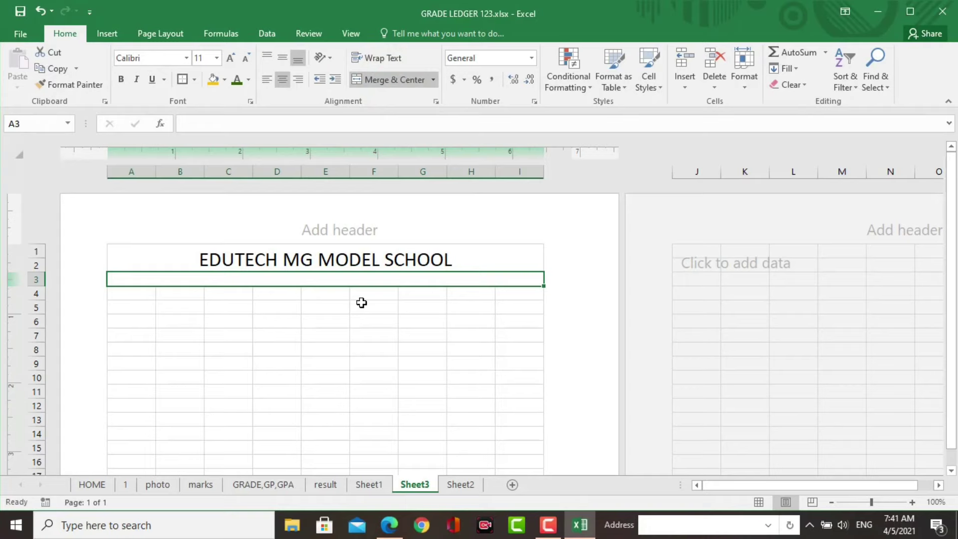
type("m")
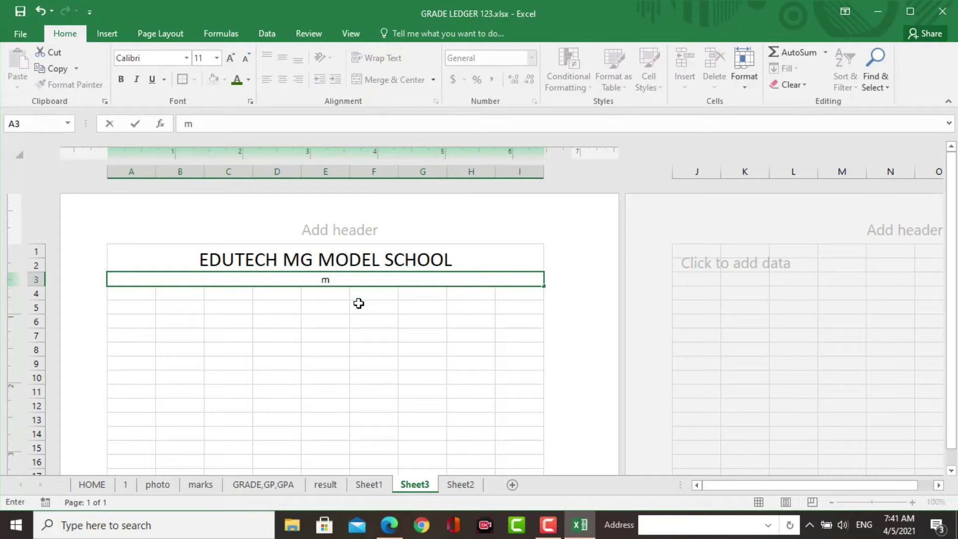
key("BackSpace")
type("Mathagadhi-3,Sarai,Palpa")
key("ctrl+Return")
left_click(231, 57)
left_click(230, 57)
left_click(231, 58)
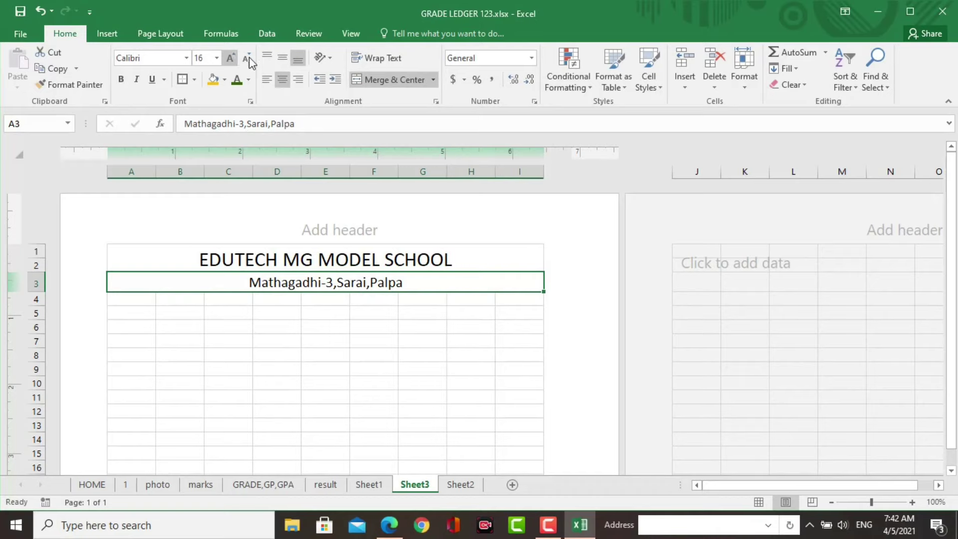
Step: Merge and centre D4:F5 with the subtitle GRADESHEET at font size 22
left_click_drag(276, 298, 381, 313)
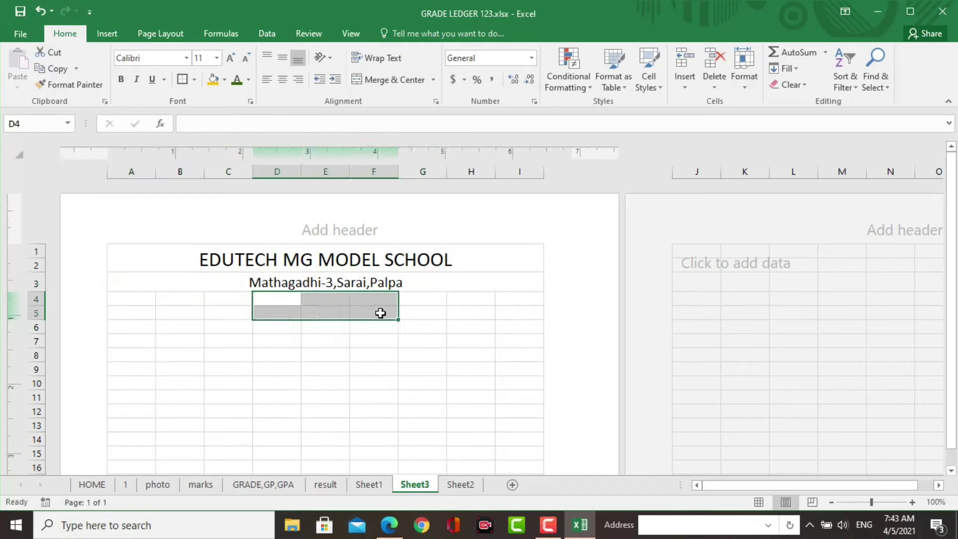
left_click(395, 80)
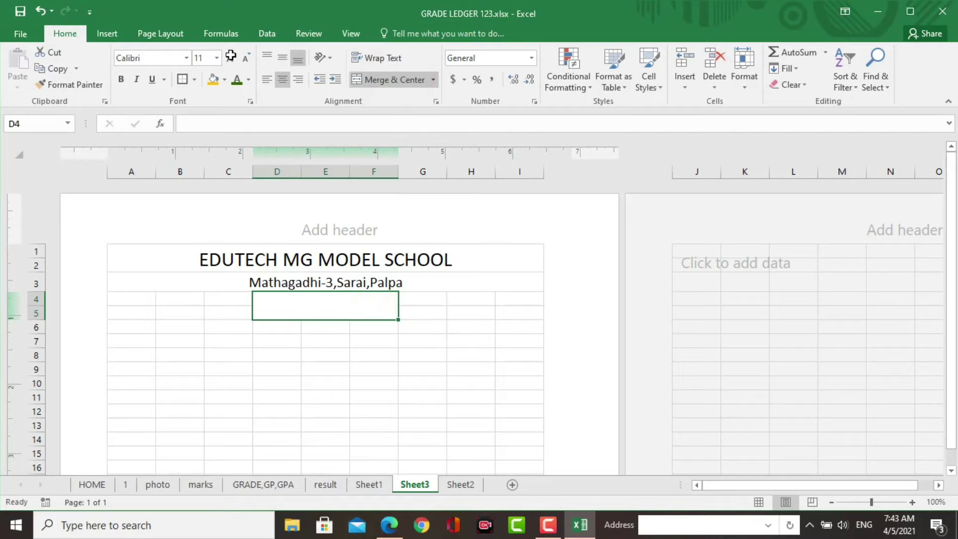
type("GRAD")
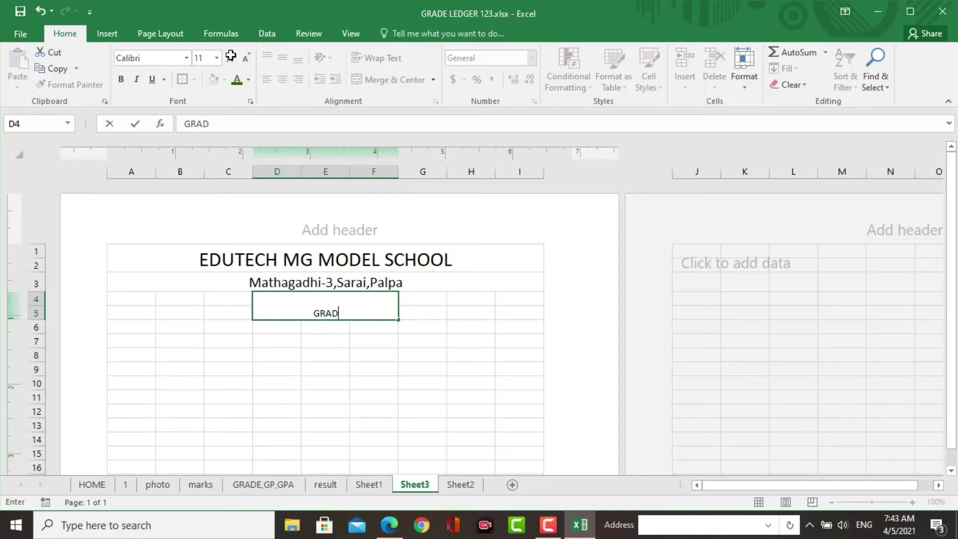
type("ESHEET")
left_click(231, 56)
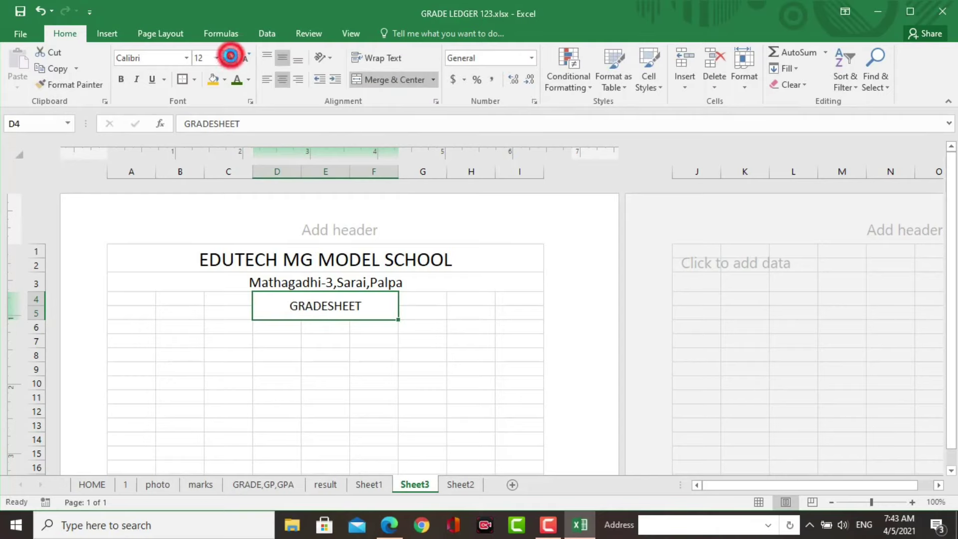
left_click(231, 56)
left_click(231, 56)
left_click(230, 56)
left_click(231, 56)
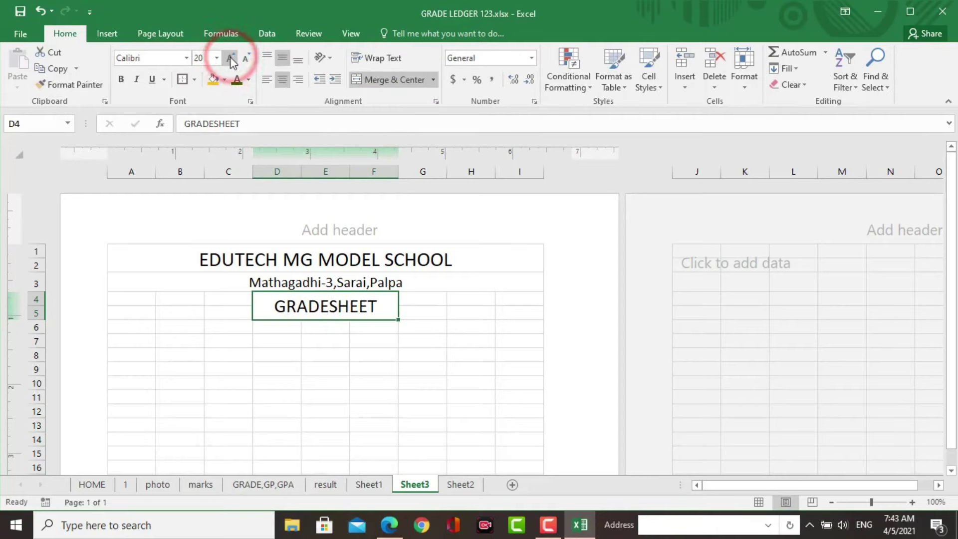
left_click(230, 56)
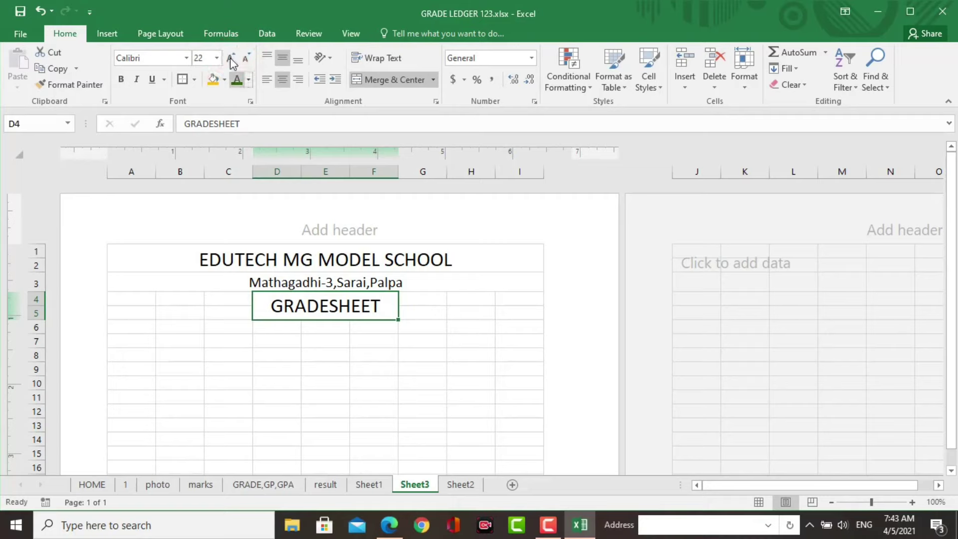
Step: Fill the GRADESHEET cell gold and merge and centre C6:G6 beneath it
left_click(374, 410)
left_click(328, 306)
left_click(332, 396)
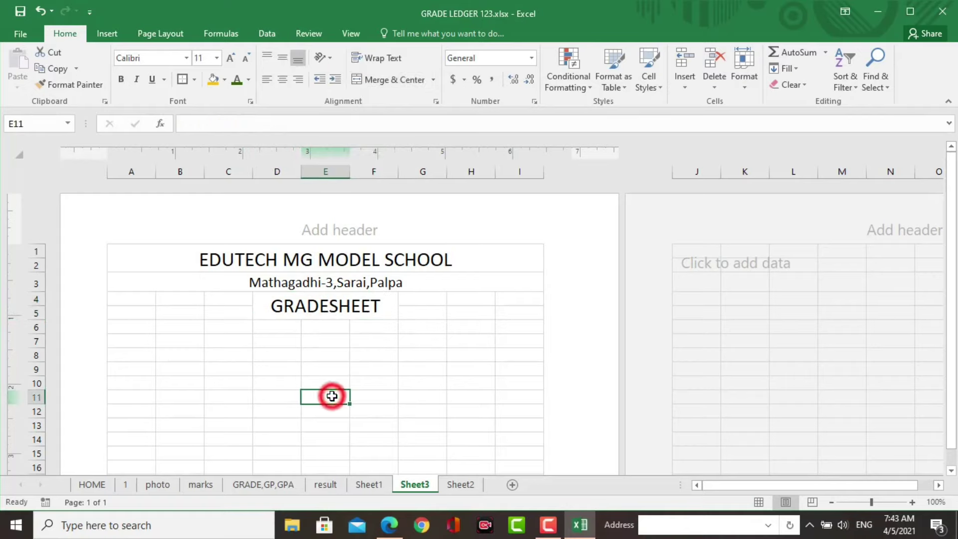
left_click(326, 304)
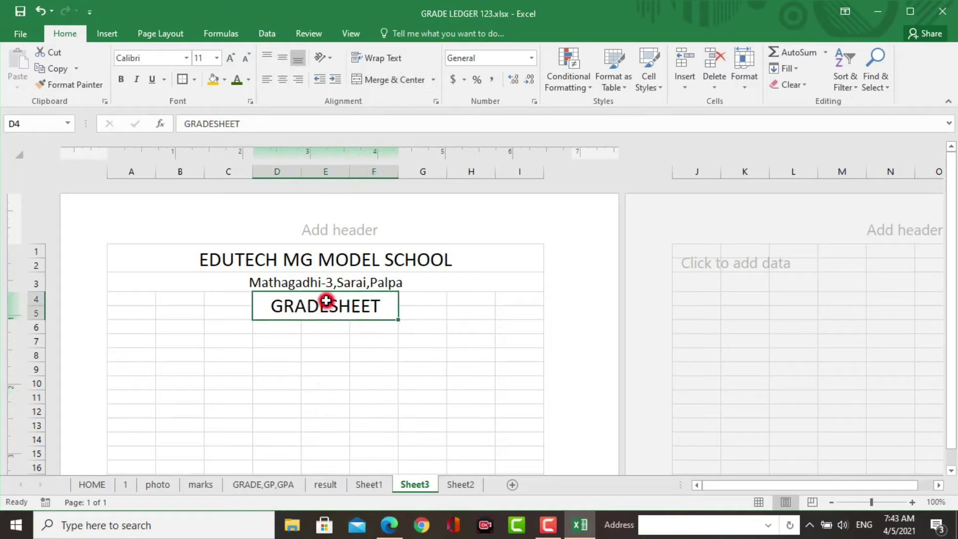
left_click(225, 80)
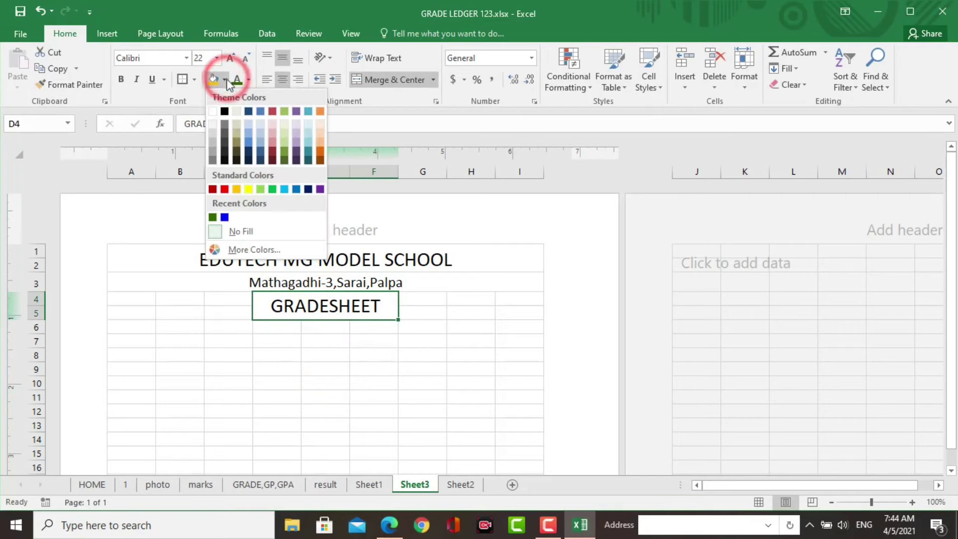
left_click(236, 188)
left_click_drag(227, 327, 421, 332)
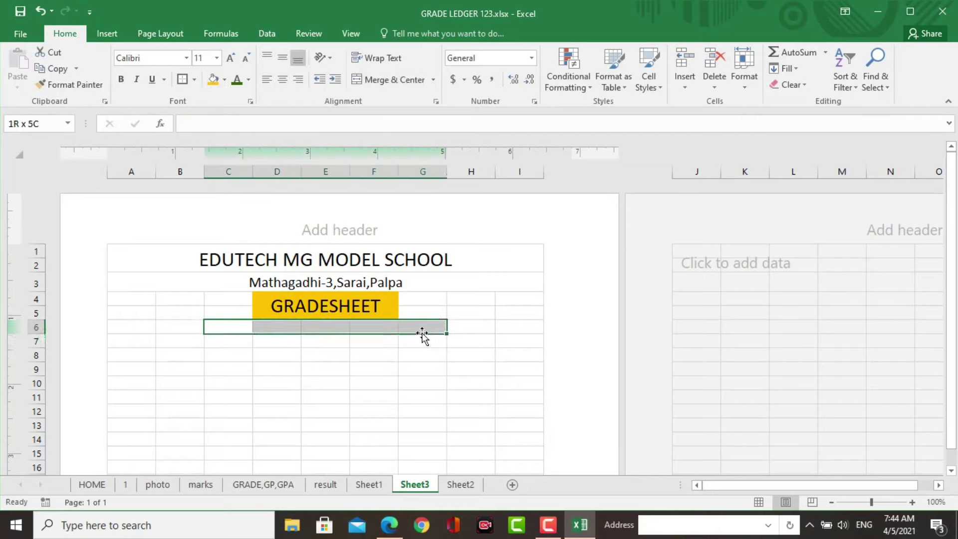
left_click(394, 81)
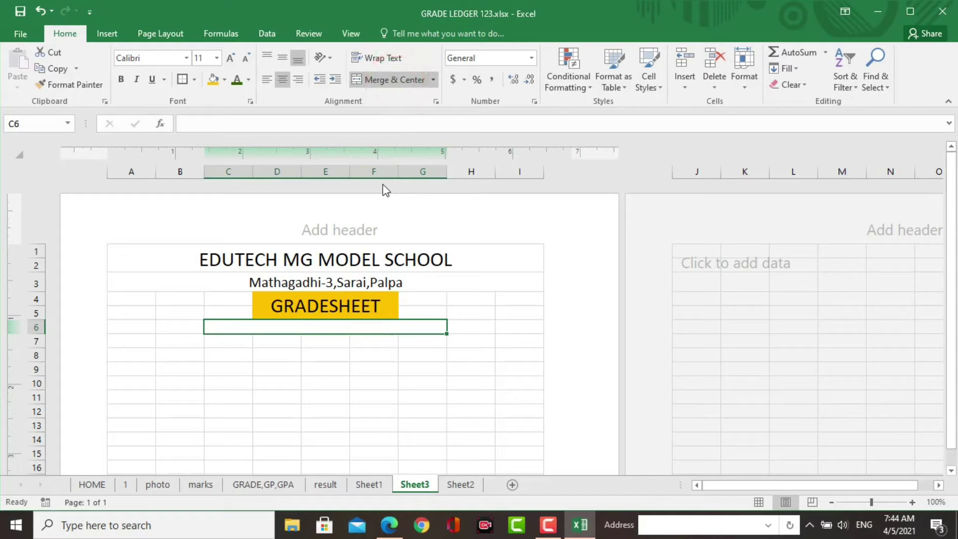
Step: Enter FINAL EXAMINATION 2077 in merged C6, middle-align it, and enlarge it to size 18
type("FINAL EXAMINATION 2077")
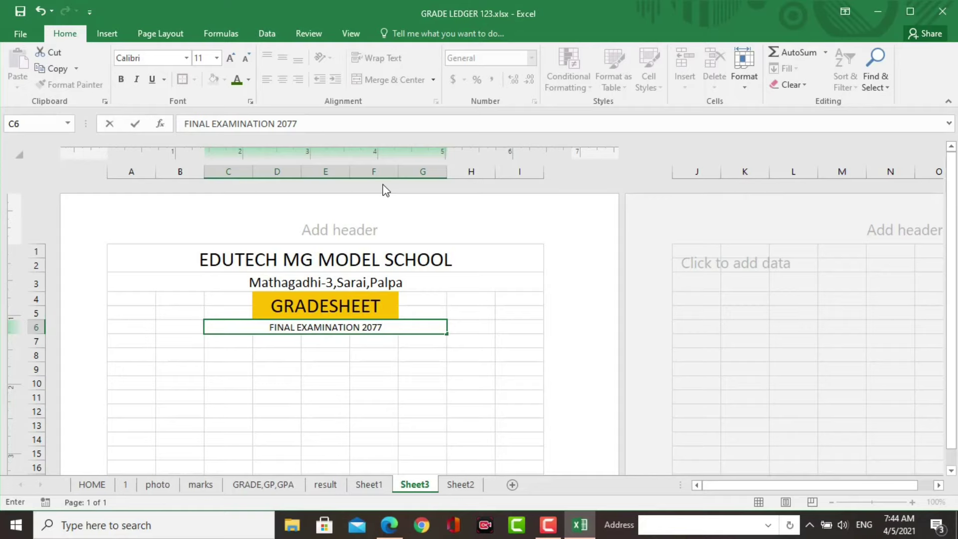
key("ctrl+Return")
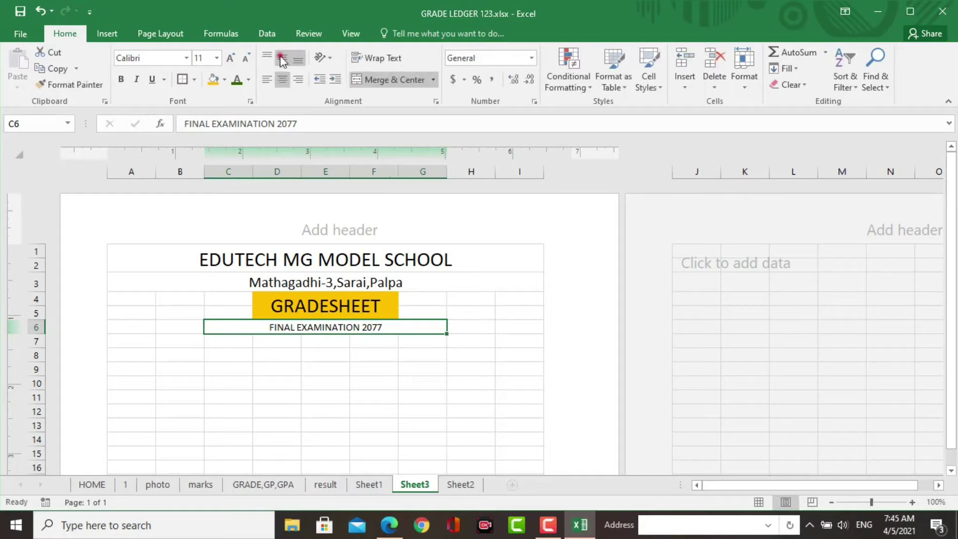
left_click(281, 58)
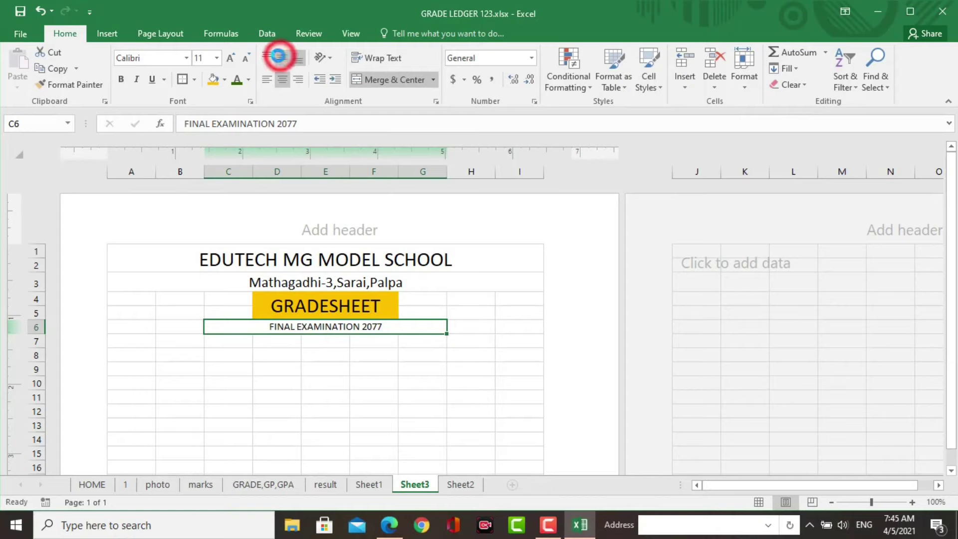
left_click(230, 59)
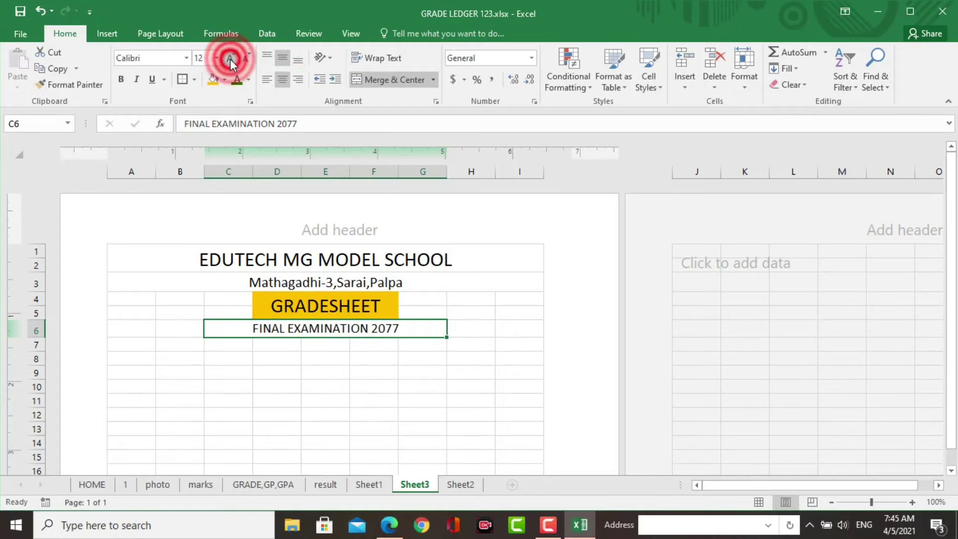
left_click(230, 59)
left_click(230, 59)
left_click(229, 59)
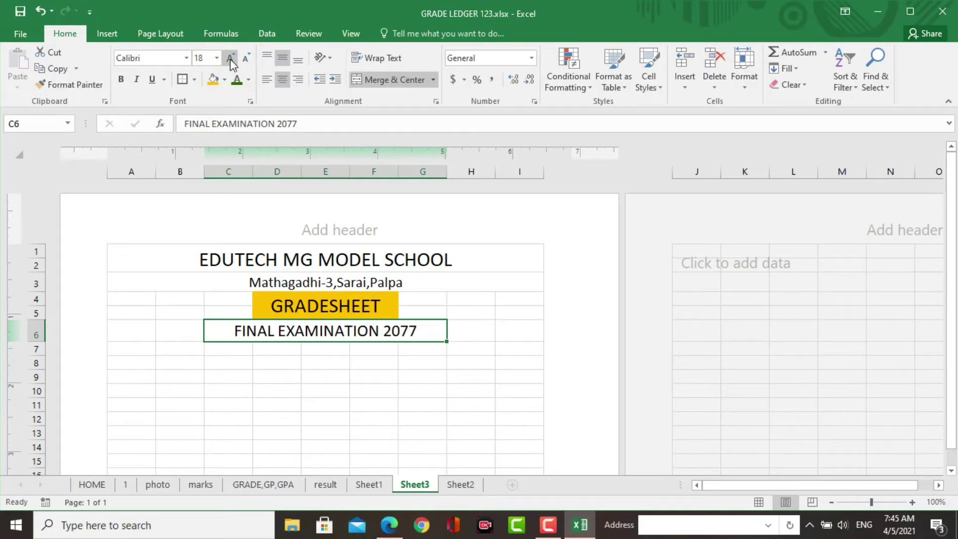
left_click(432, 376)
left_click(329, 334)
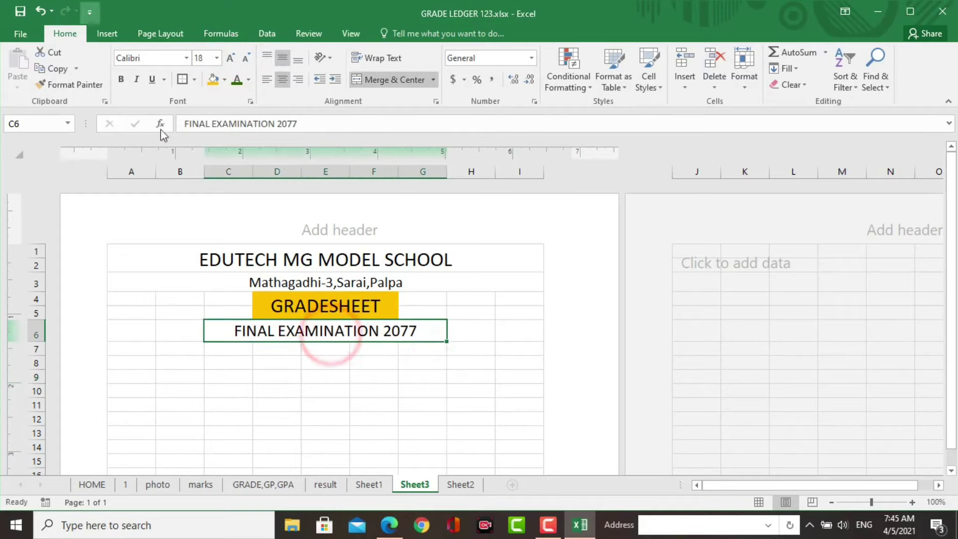
Step: Make the exam title, GRADESHEET, address and school name headings bold
left_click(121, 79)
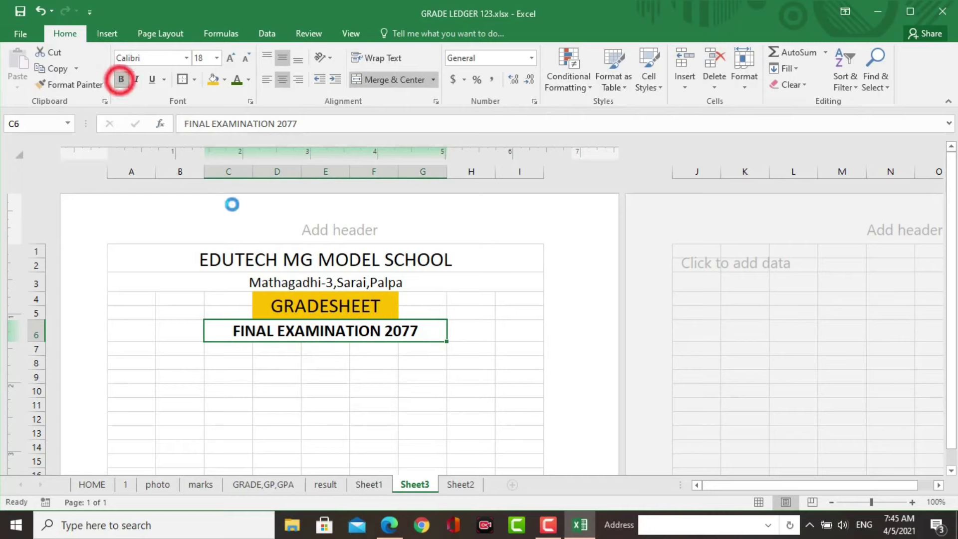
left_click(319, 301)
left_click(120, 80)
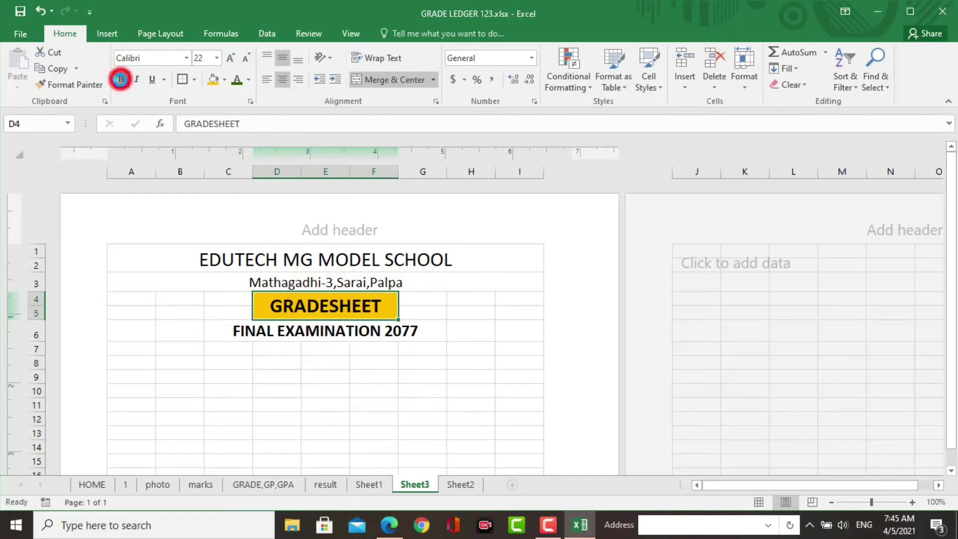
left_click(342, 278)
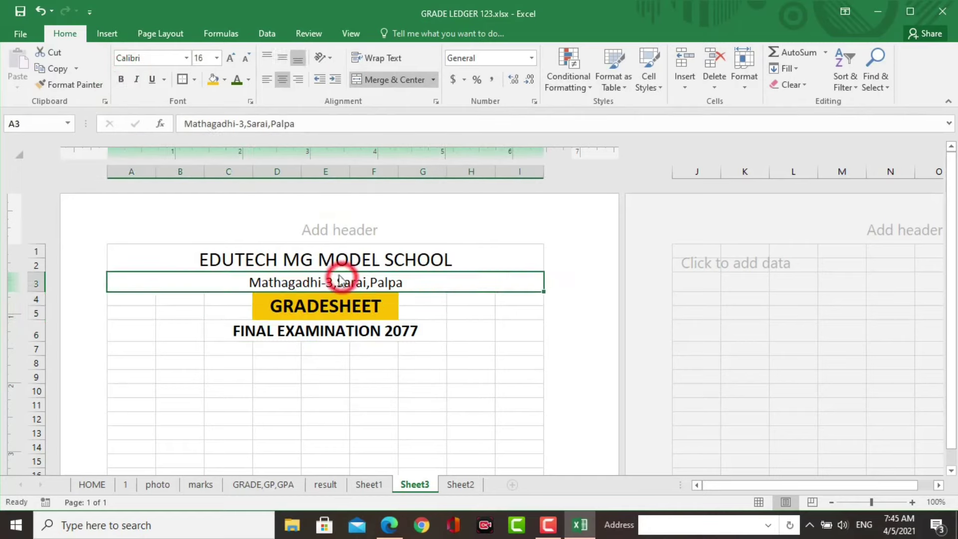
left_click(121, 79)
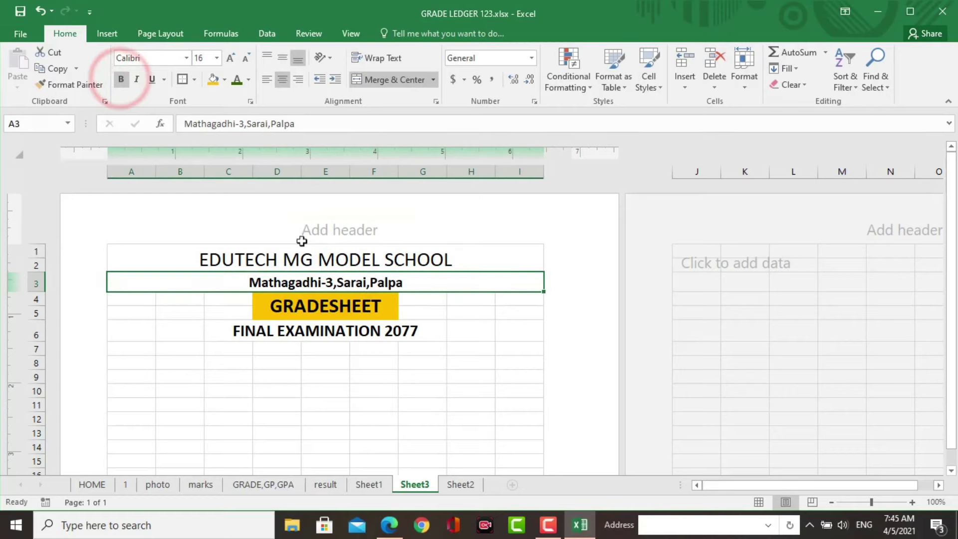
left_click(323, 259)
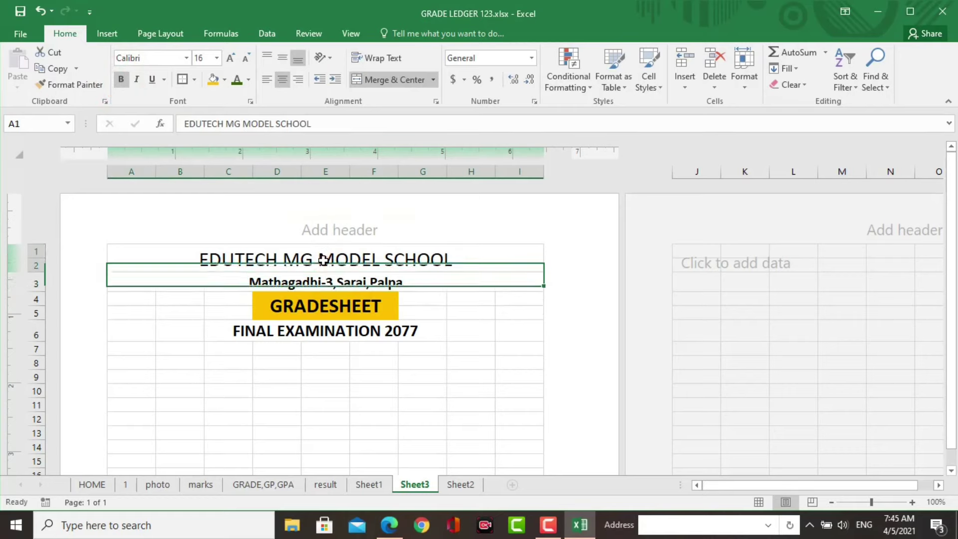
left_click(121, 79)
left_click(452, 369)
Step: Colour the school name and address text dark blue
key("ctrl+Home")
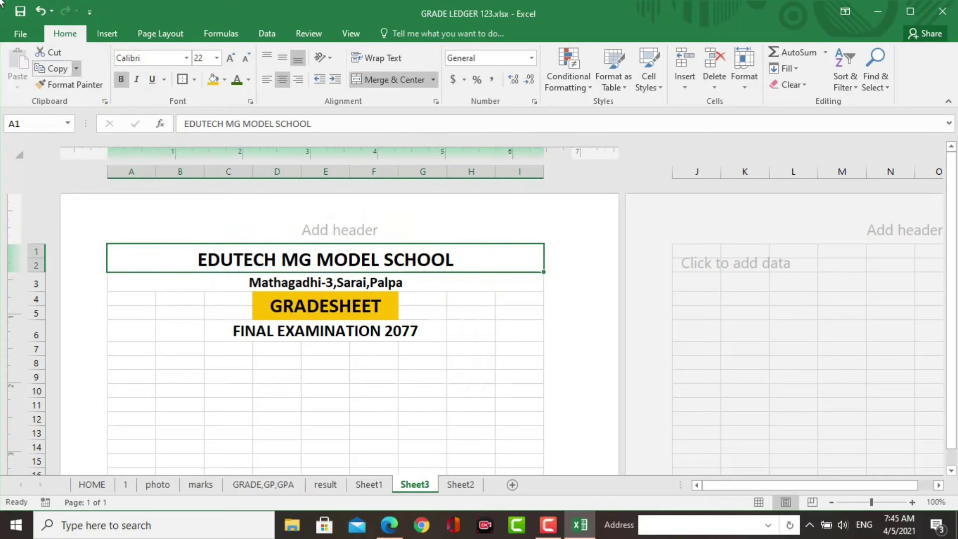
left_click(248, 80)
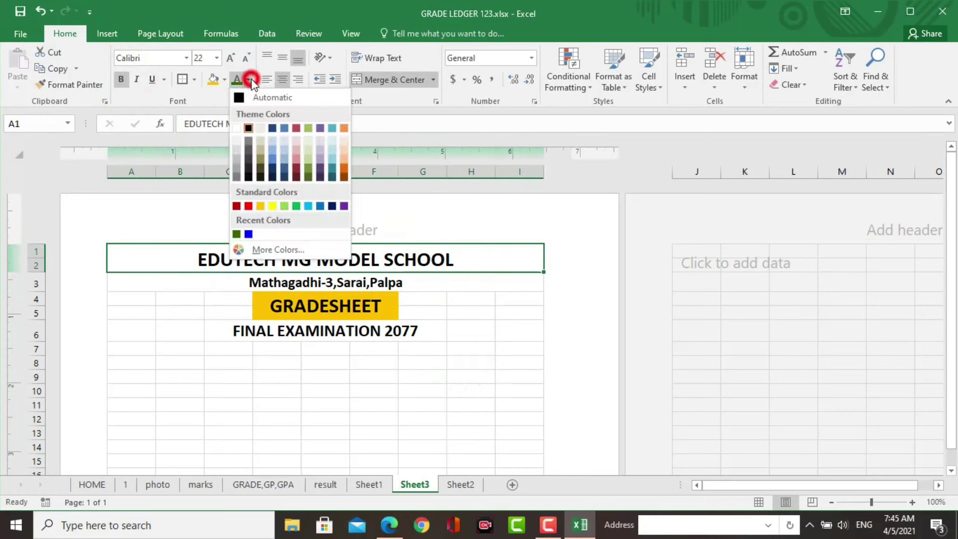
left_click(273, 252)
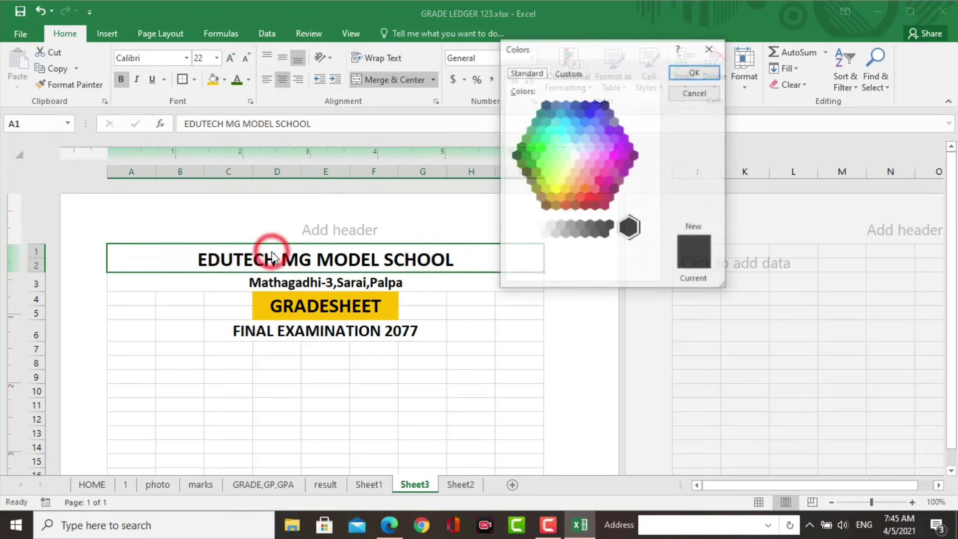
left_click(595, 105)
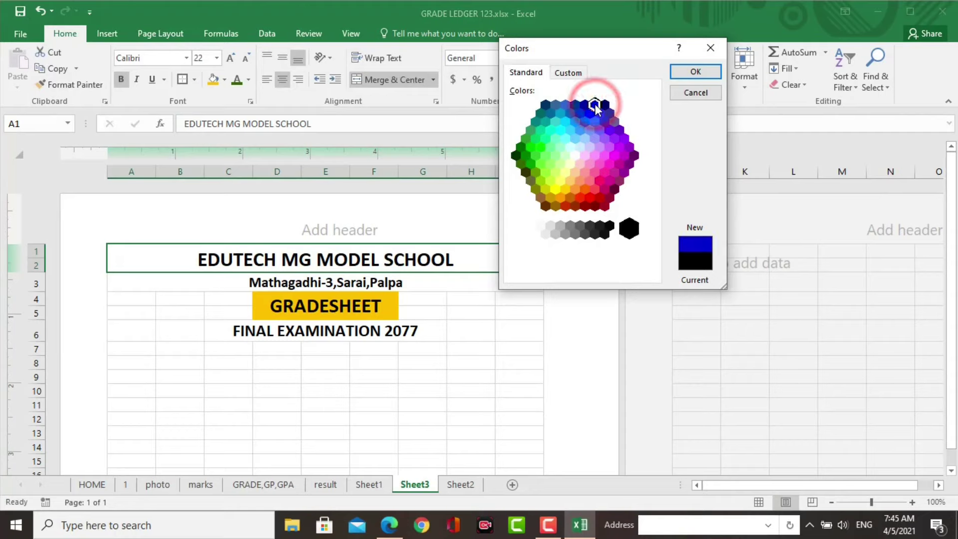
left_click(696, 72)
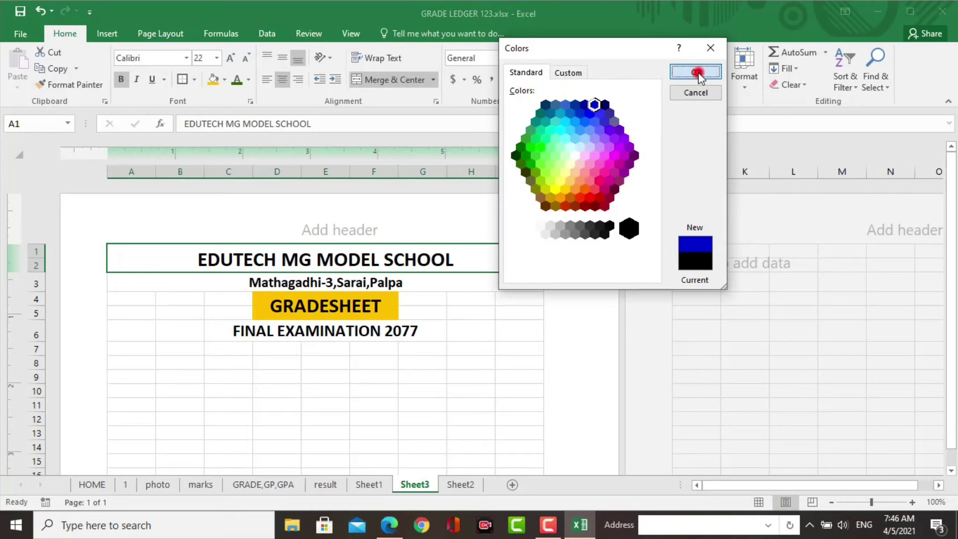
left_click(334, 283)
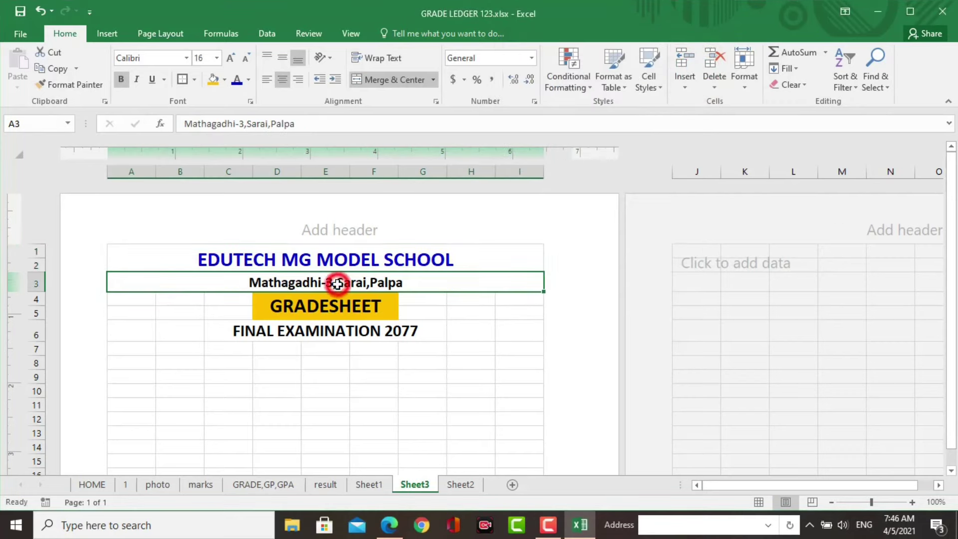
left_click(249, 80)
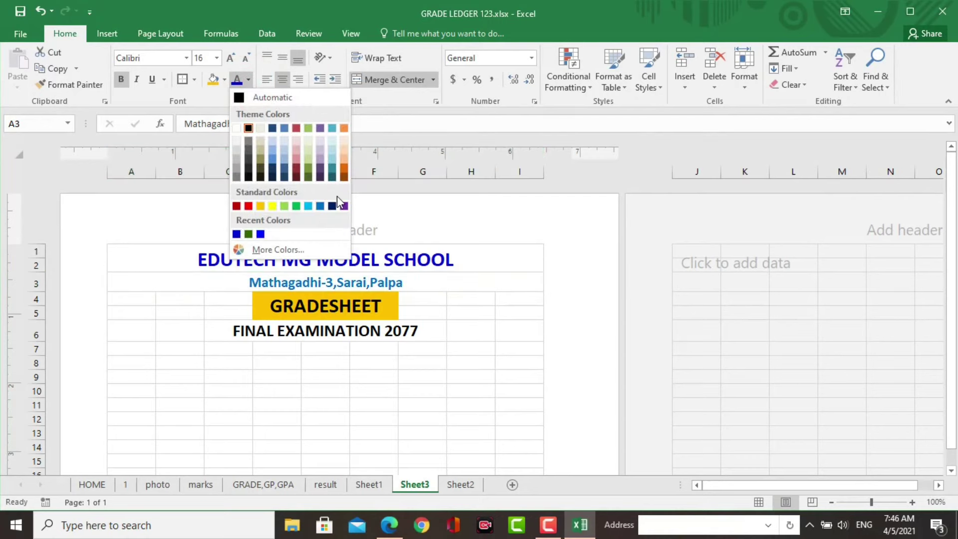
left_click(294, 177)
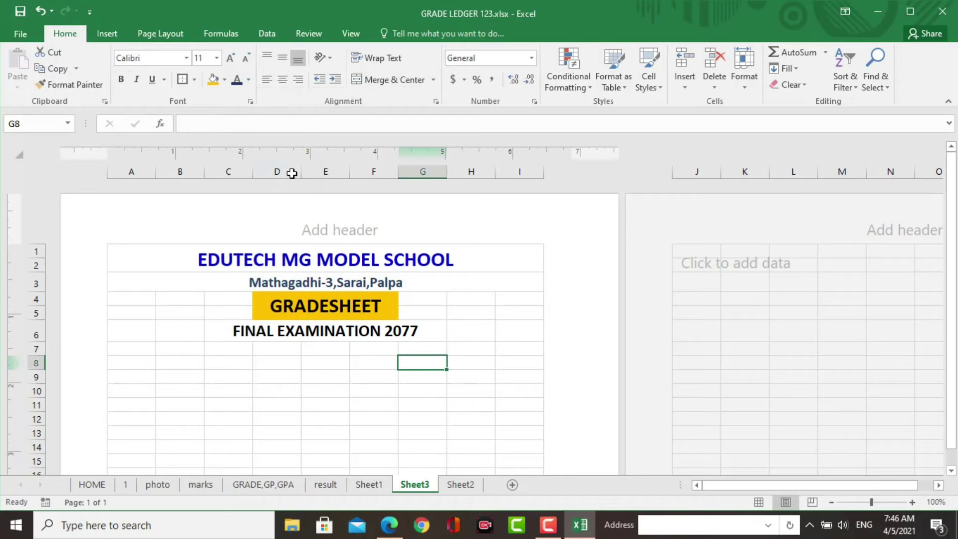
Step: Give the gold GRADESHEET cell a thick outside border and review the heading block
left_click(320, 311)
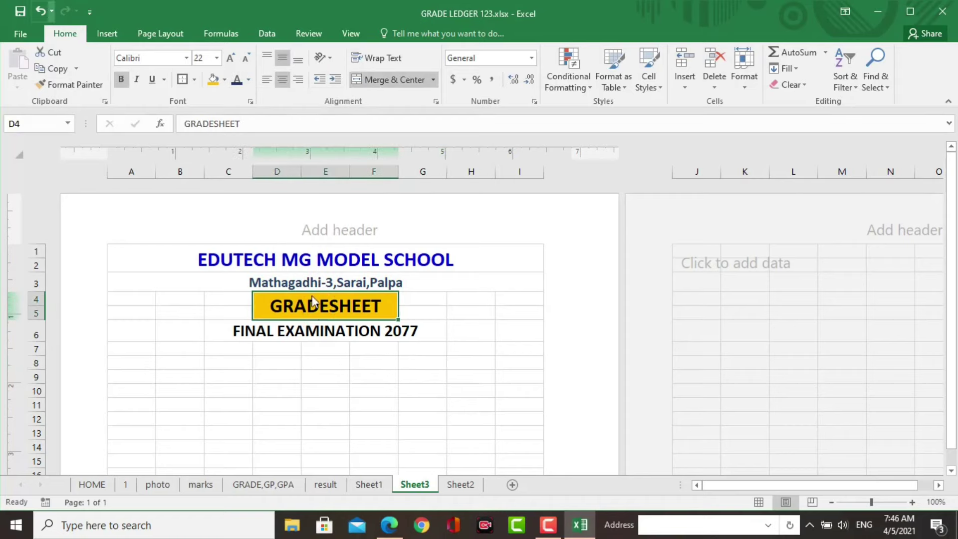
left_click(194, 79)
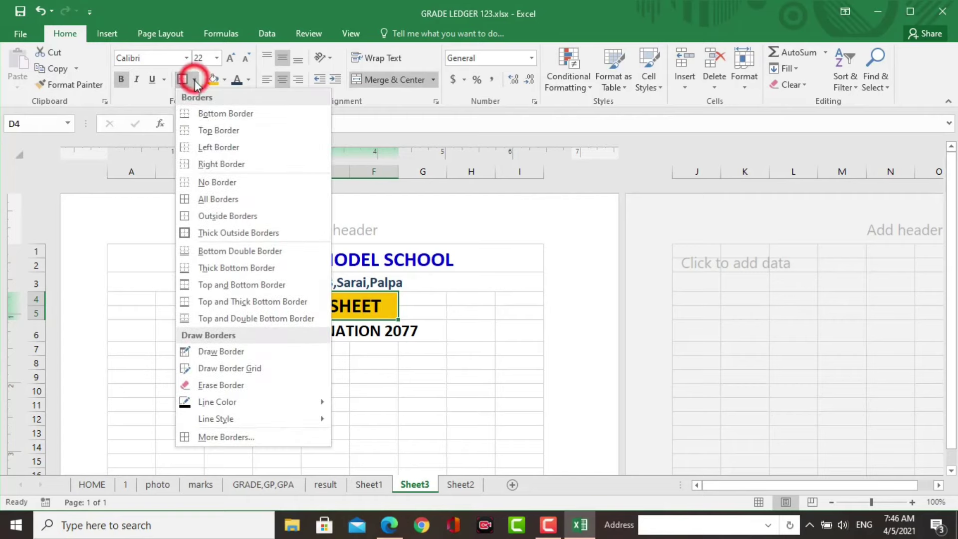
left_click(209, 233)
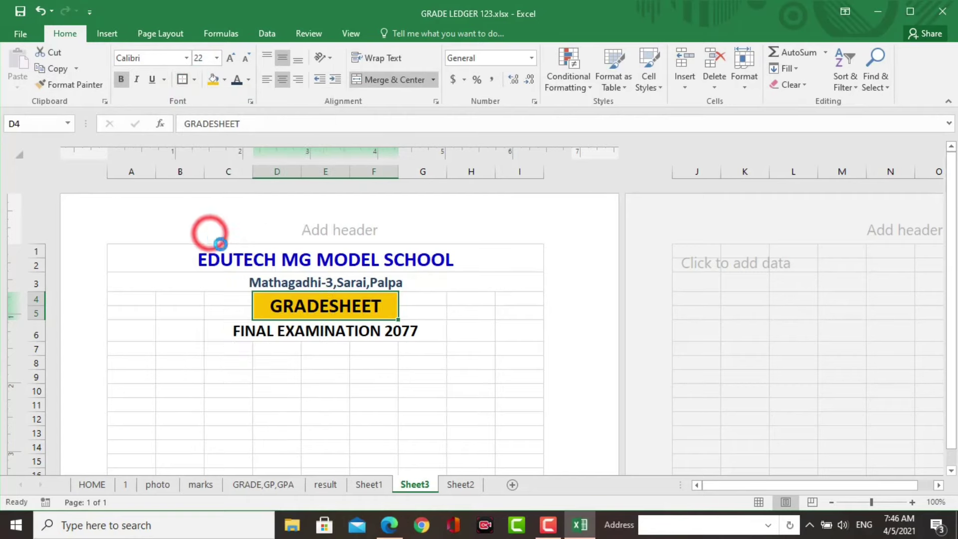
left_click(396, 420)
key("ctrl+Up")
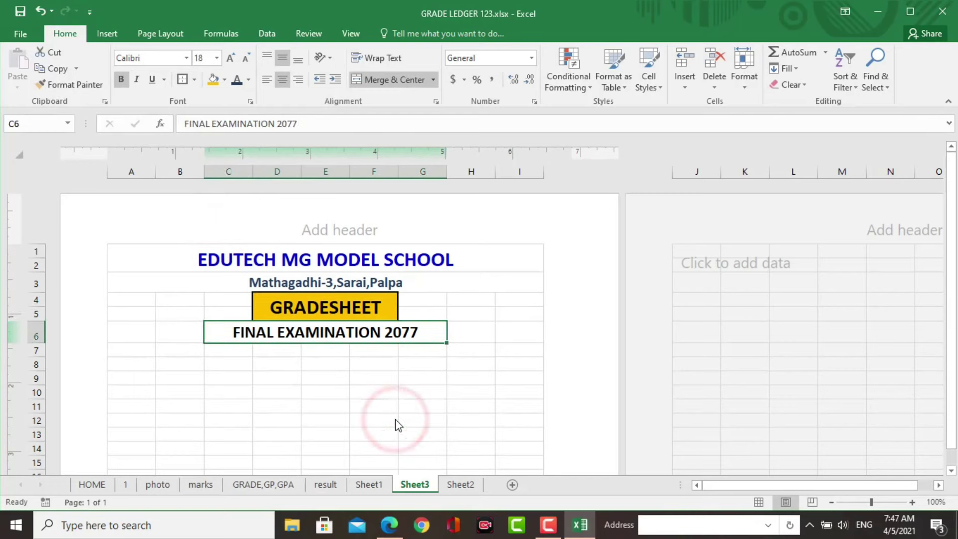
left_click(494, 359)
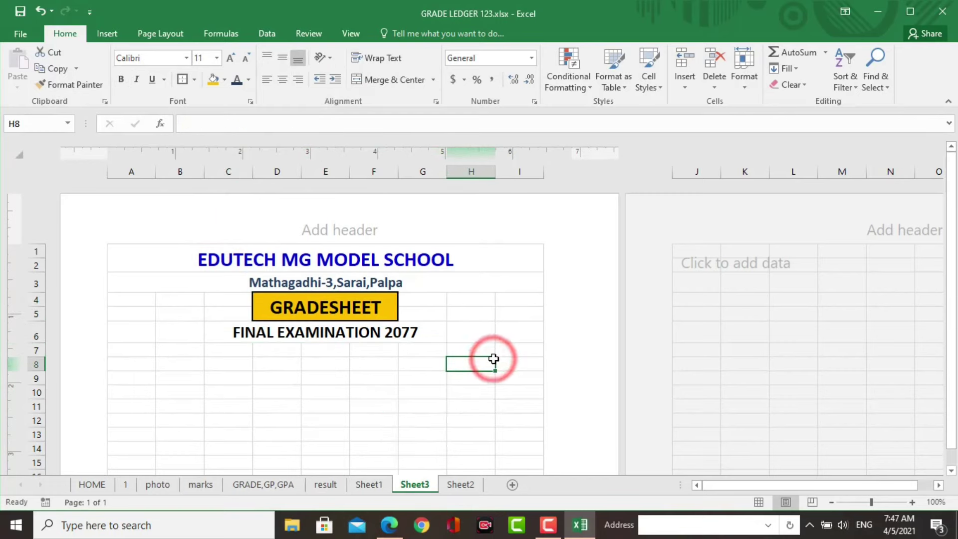
left_click(375, 279)
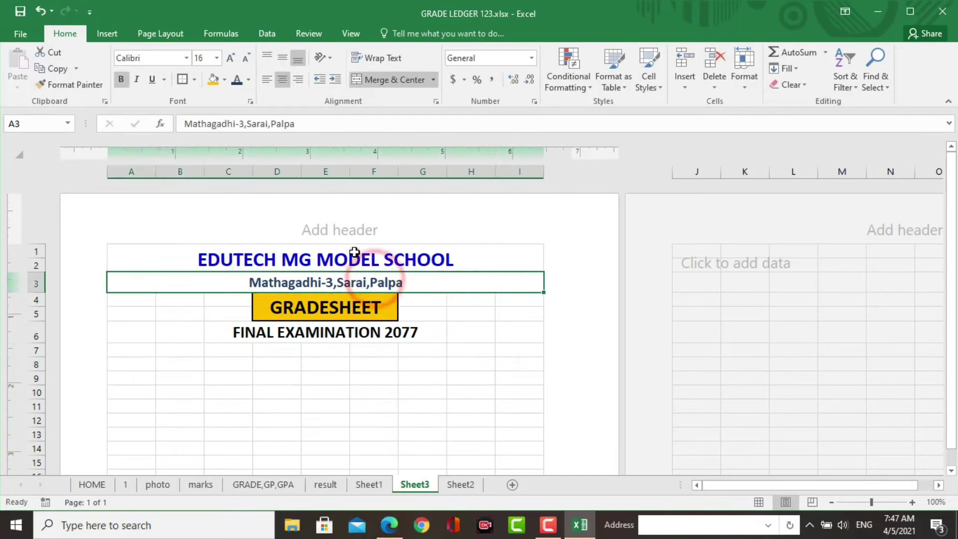
left_click(413, 257)
left_click_drag(354, 247, 533, 313)
left_click(180, 313)
left_click(107, 33)
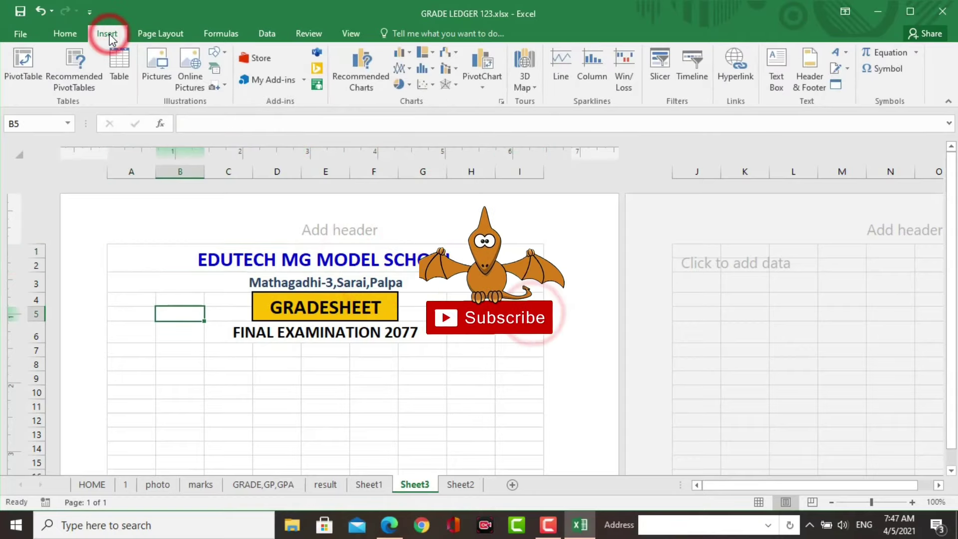
Step: Insert the round Edutech MG logo picture and place it top-left beside the school name
left_click(155, 65)
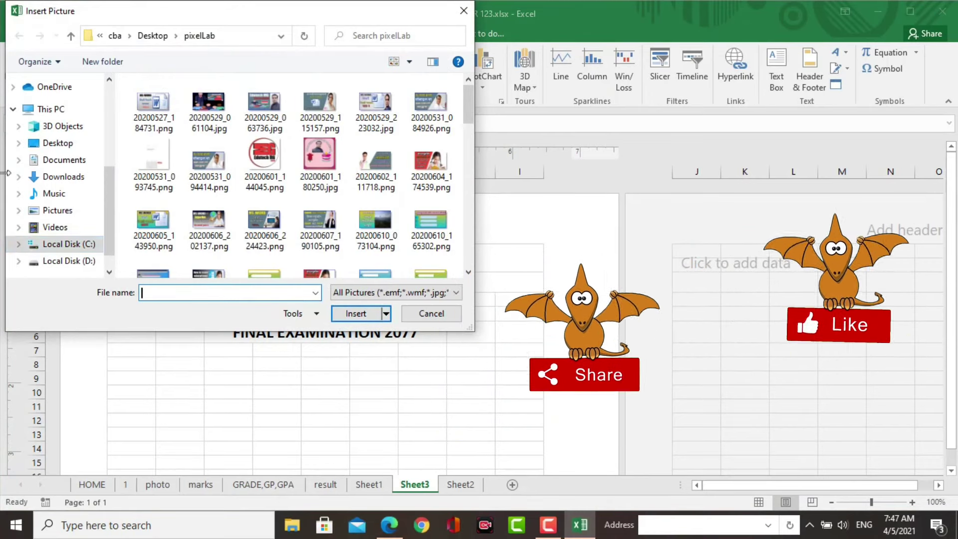
double_click(264, 155)
left_click_drag(367, 374, 357, 375)
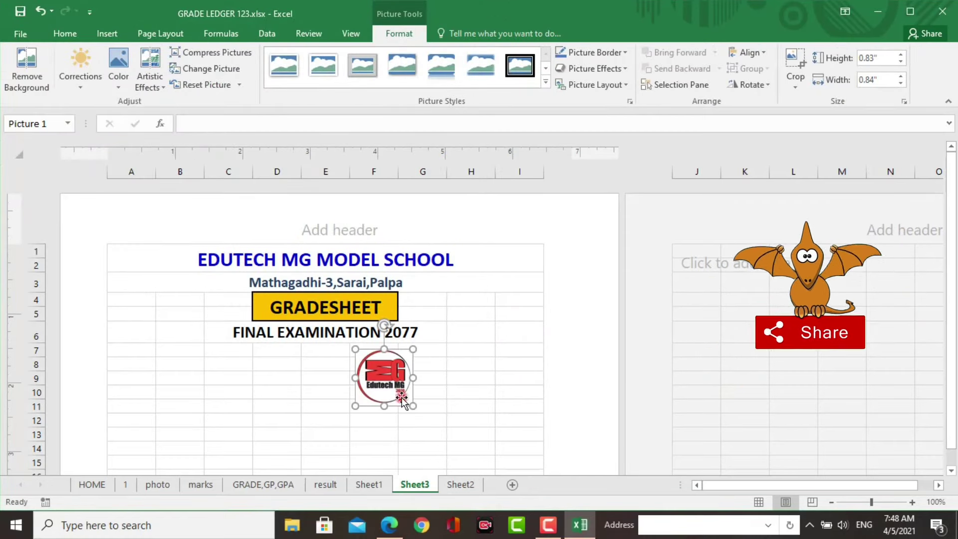
left_click_drag(401, 397, 151, 290)
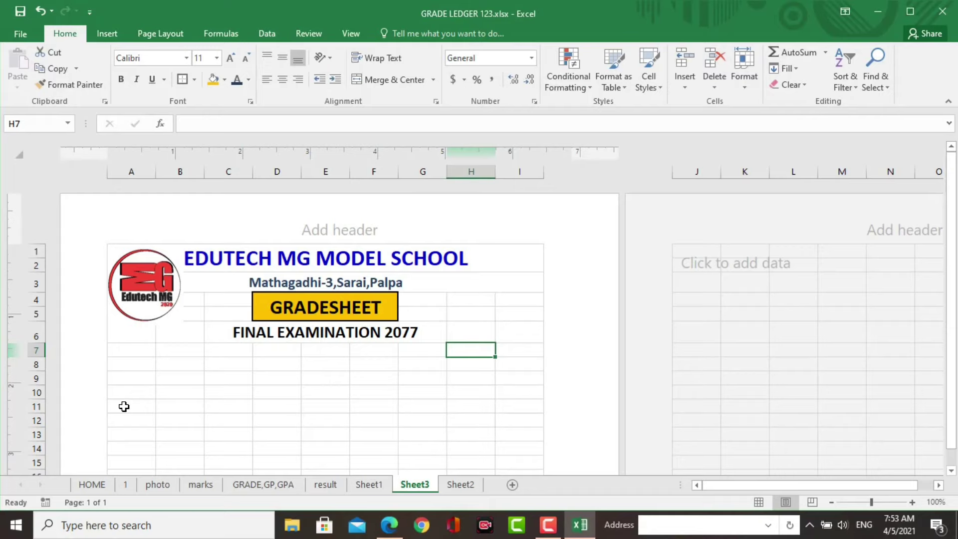
Step: Enter THIS GRADE(S) IS SECURED BY in A11 and CLASS : 7 in G11
left_click_drag(129, 420, 491, 425)
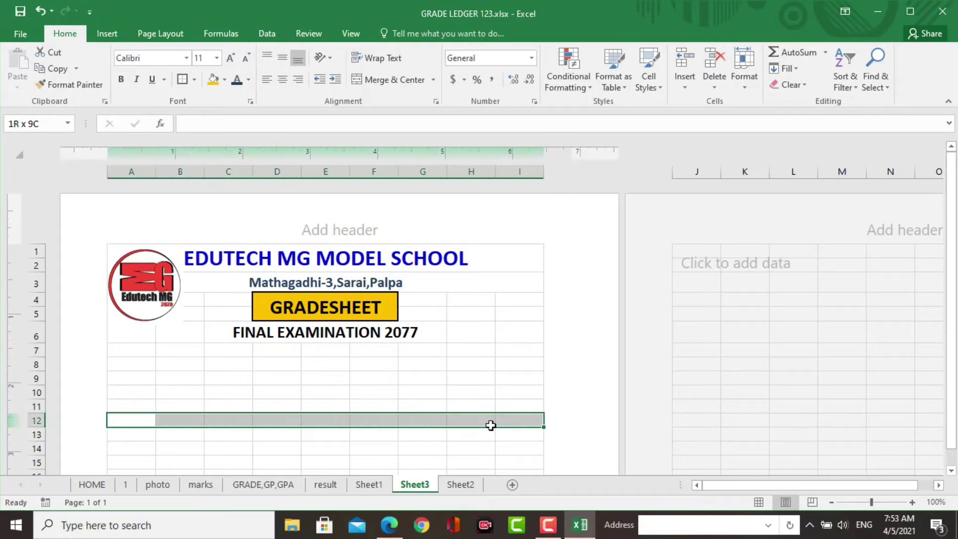
left_click(132, 420)
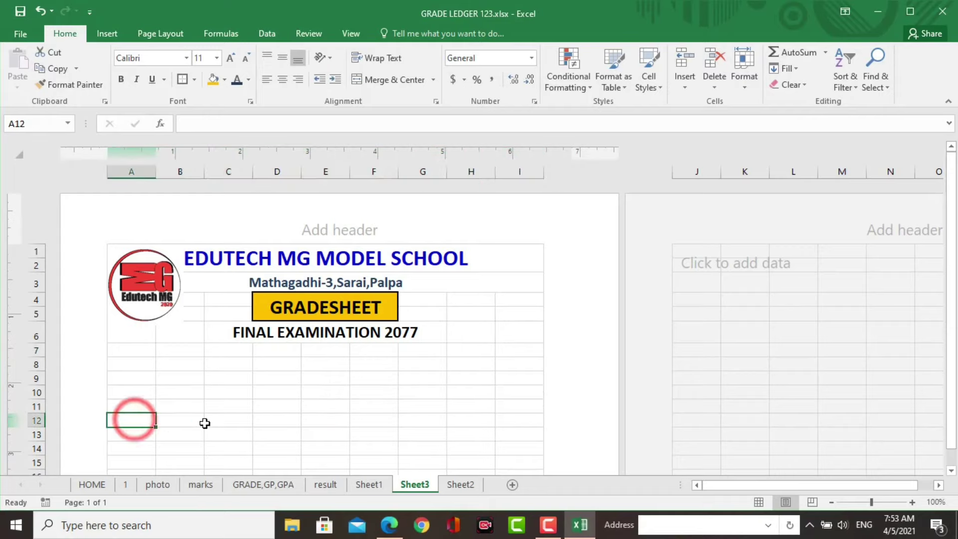
left_click(133, 404)
type("THIS GRADE(S) IS SECURED BY")
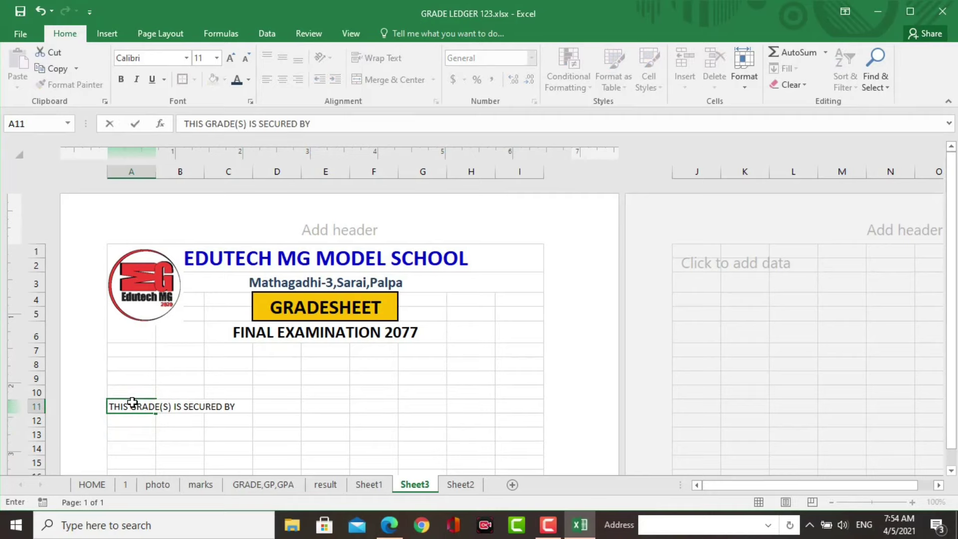
key("Right")
key("Right")
key("Right")
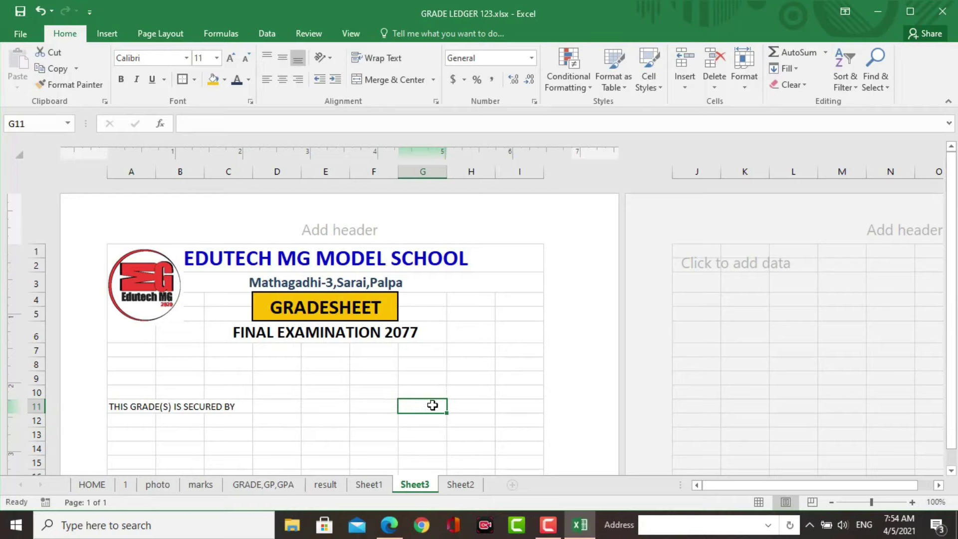
type("CL")
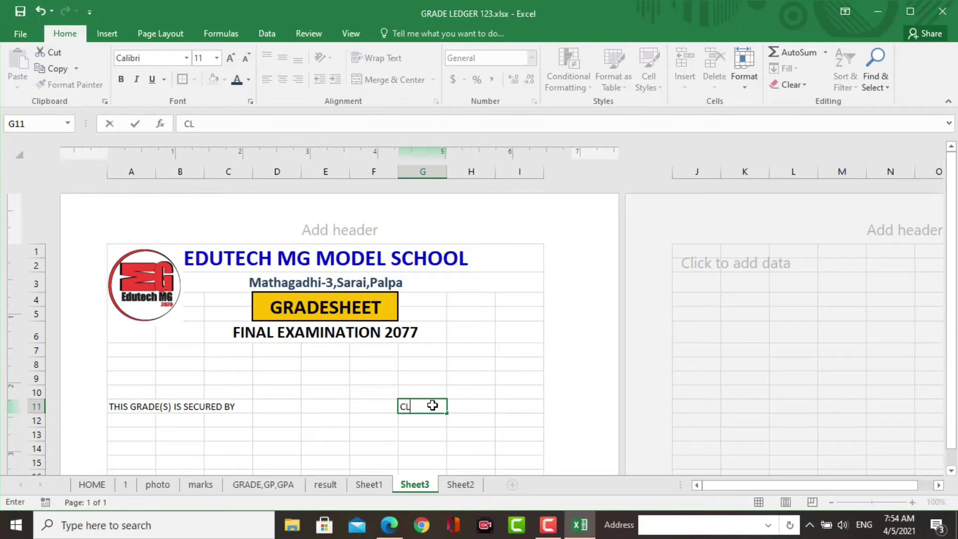
type("ASS : 7")
left_click(475, 418)
Step: Enter DATE OF BIRTH : in A13 and ROLL NO. in G13
key("Down")
key("Home")
type("DATE OF BI")
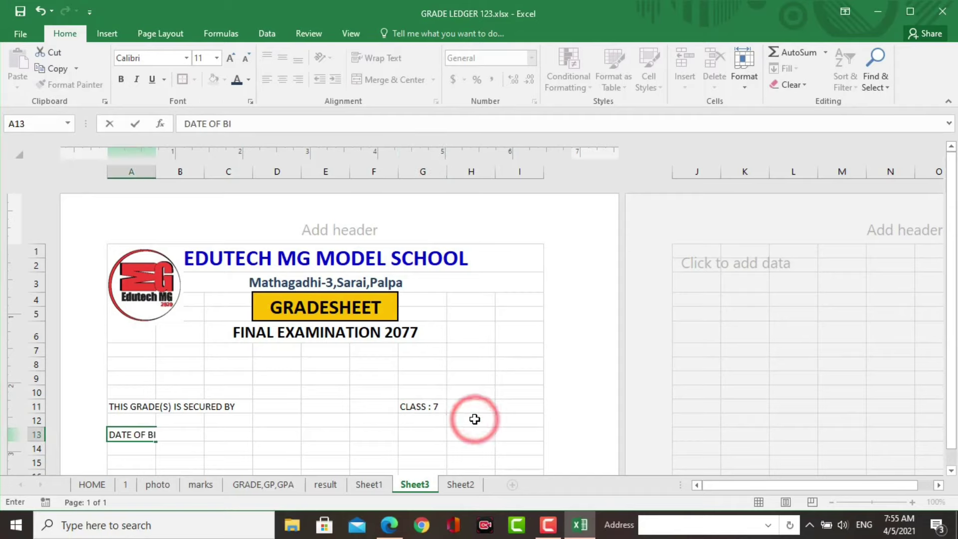
type("RTH")
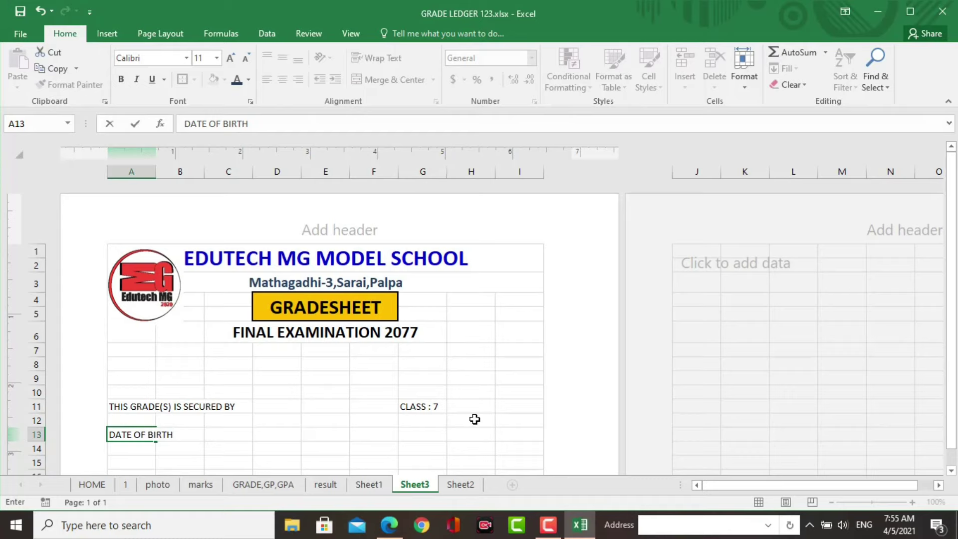
type(" :")
key("Tab")
key("Tab")
key("Tab")
type("r")
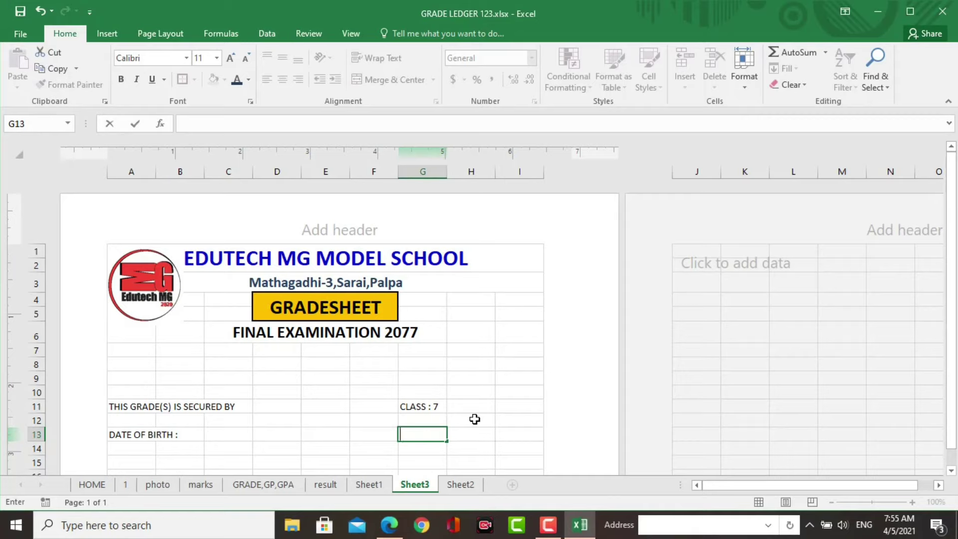
type("ROLL")
type("N")
type("O.")
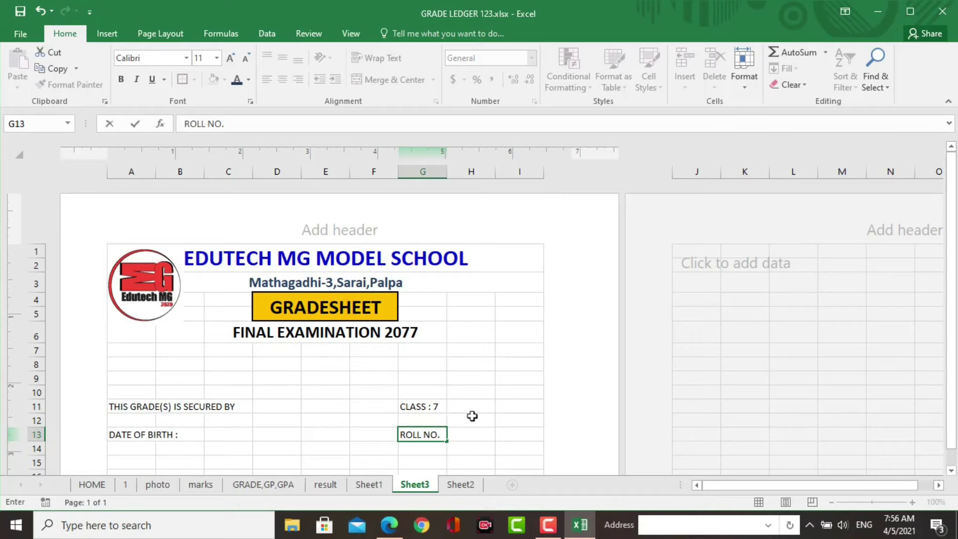
left_click(468, 408)
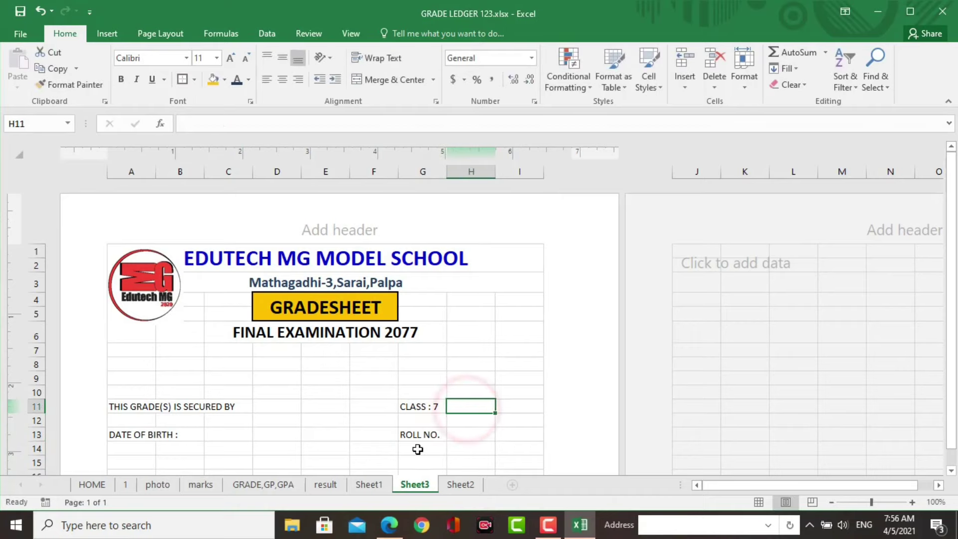
Step: Enter 'IN THE FINAL EXAMINATION 2077 ARE GIVEN BELOW :' in A15
scroll(418, 450, "down", 3)
key("ctrl+Home")
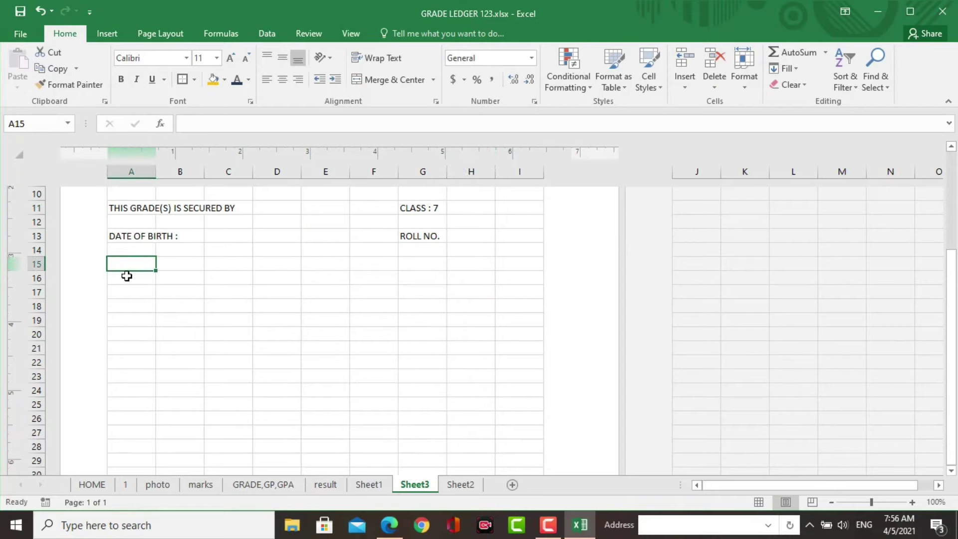
type("IN TH")
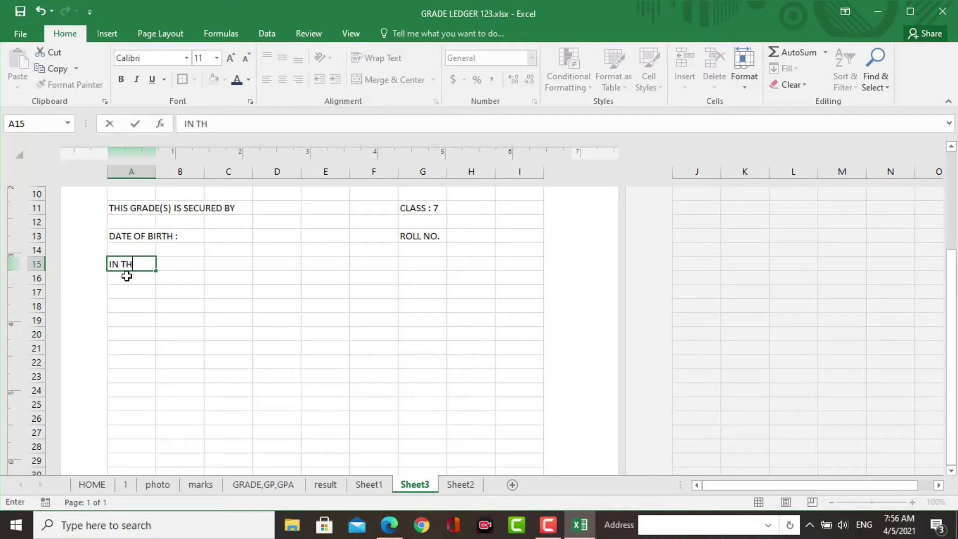
type("E FI")
type("NAL EX")
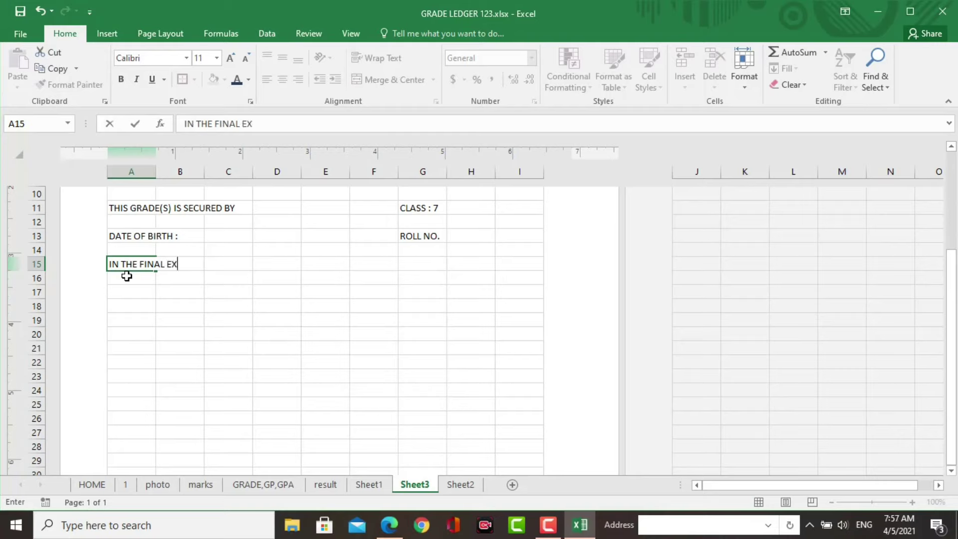
type("AMIN")
type("ATION 2077 ARE GIVEN BELOW :")
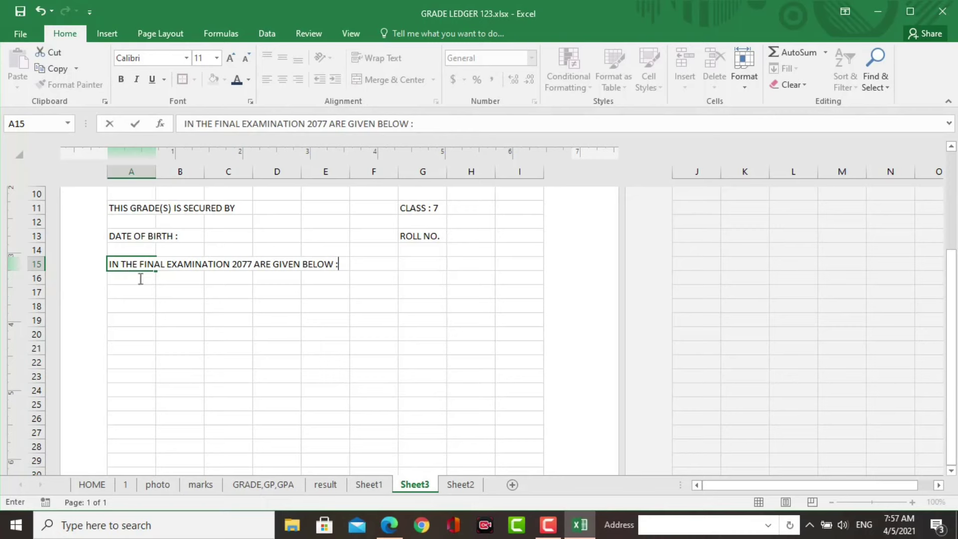
left_click(474, 342)
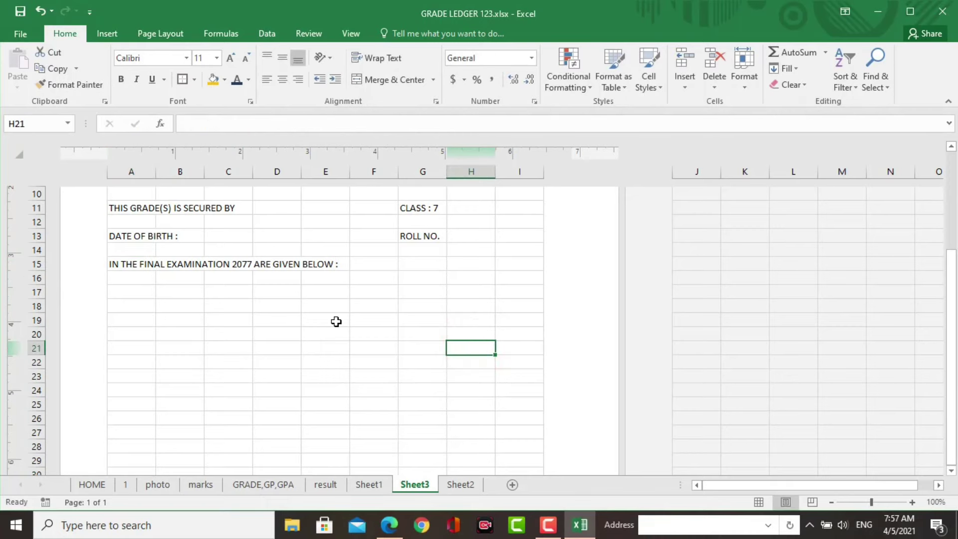
scroll(336, 322, "up", 3)
scroll(336, 321, "down", 1)
Step: Make the info labels in A11:I16 bold with dark green text from More Colors
scroll(336, 322, "up", 2)
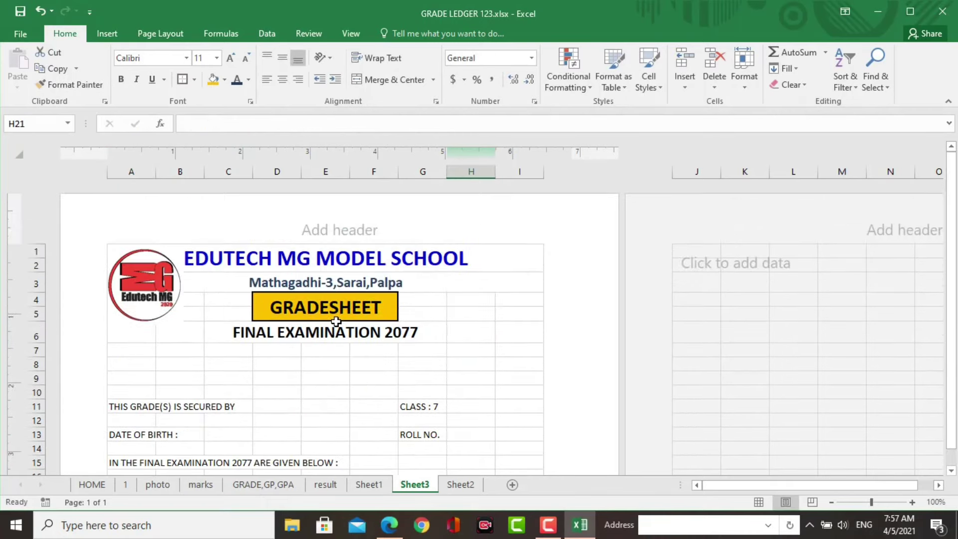
mouse_move(110, 404)
left_mouse_down()
mouse_move(521, 452)
mouse_move(526, 349)
left_mouse_up()
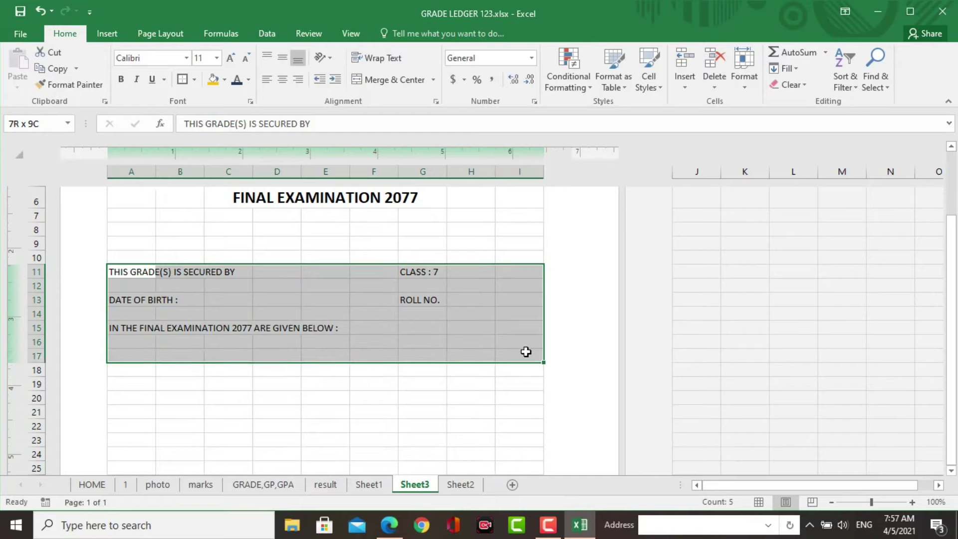
left_click_drag(527, 349, 525, 345)
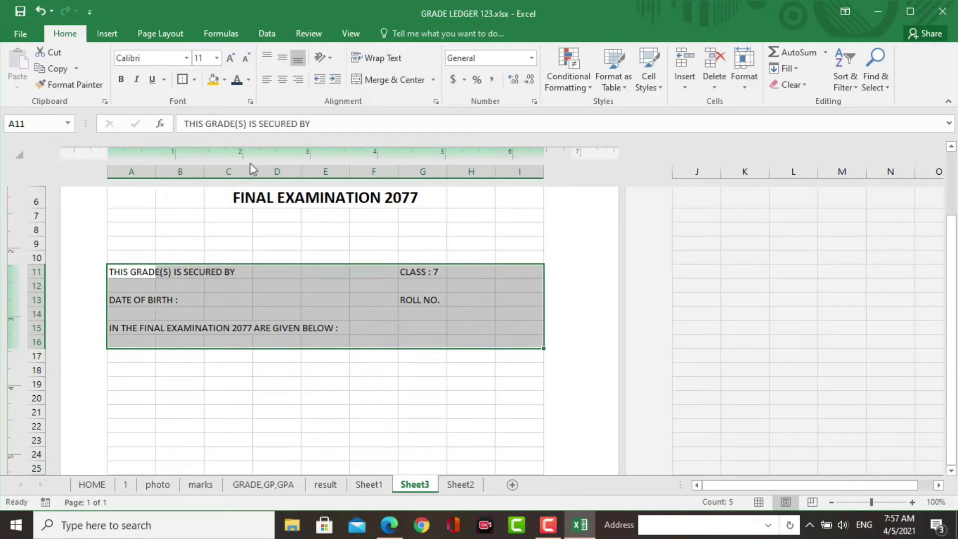
left_click(120, 79)
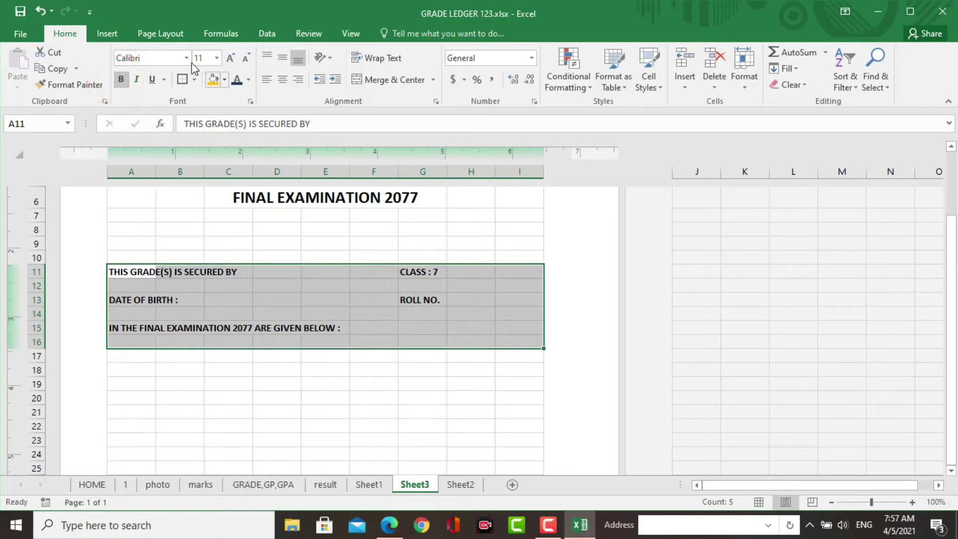
left_click(248, 80)
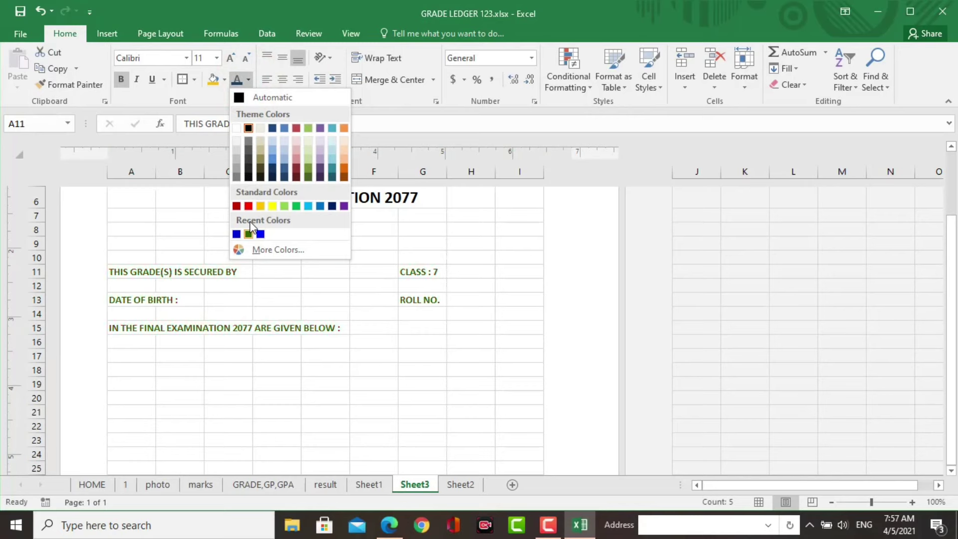
left_click(272, 250)
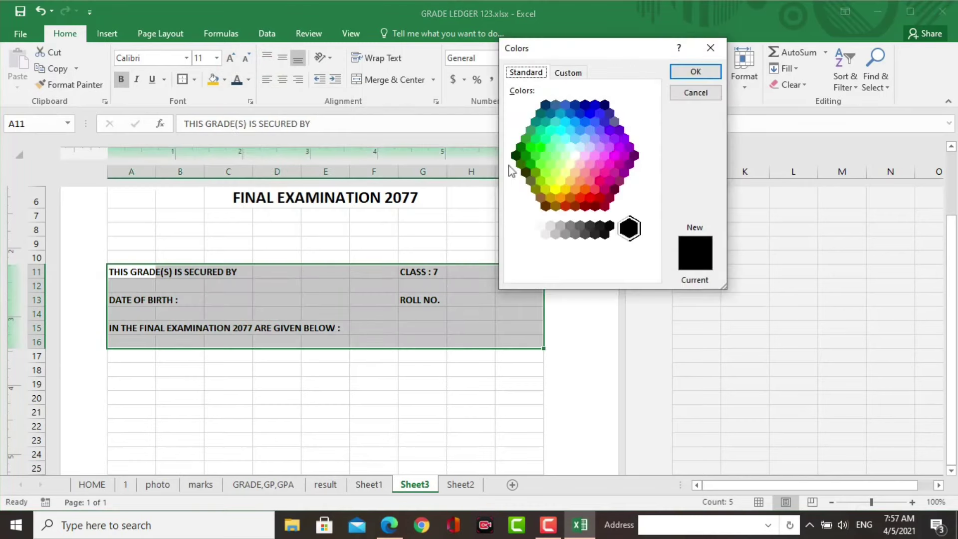
left_click(521, 163)
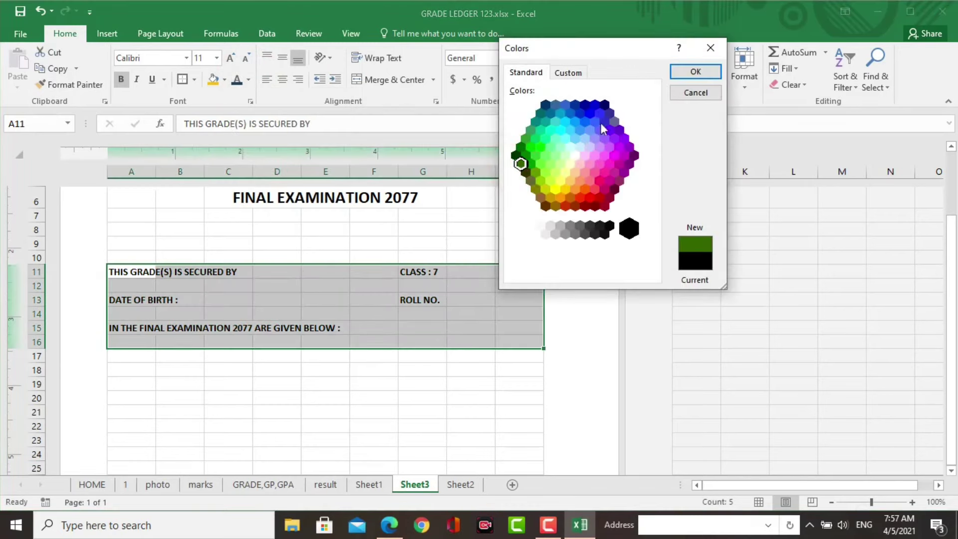
left_click(705, 72)
Step: Enter the headers S.N, Subjects and Credit hour in A20:C20
scroll(165, 324, "down", 1)
left_click(139, 341)
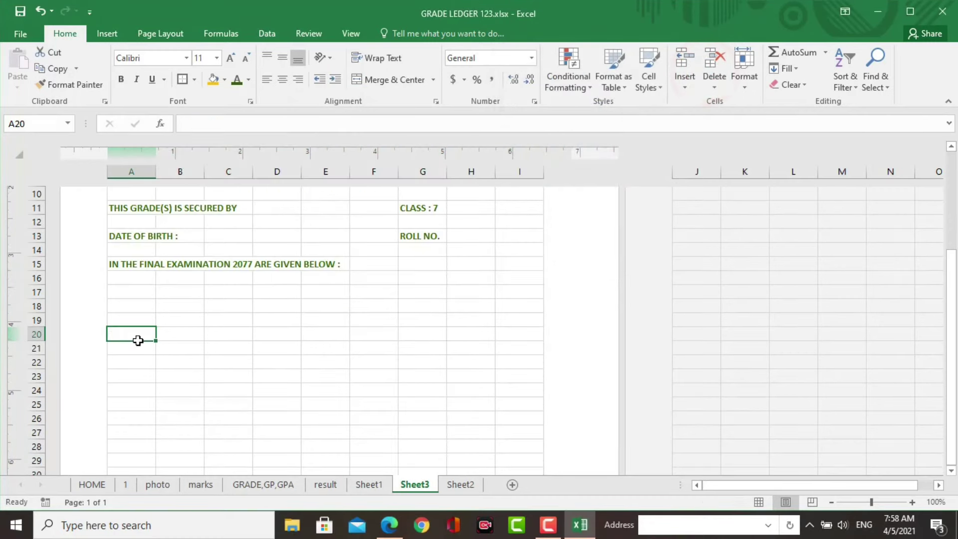
scroll(138, 341, "down", 1)
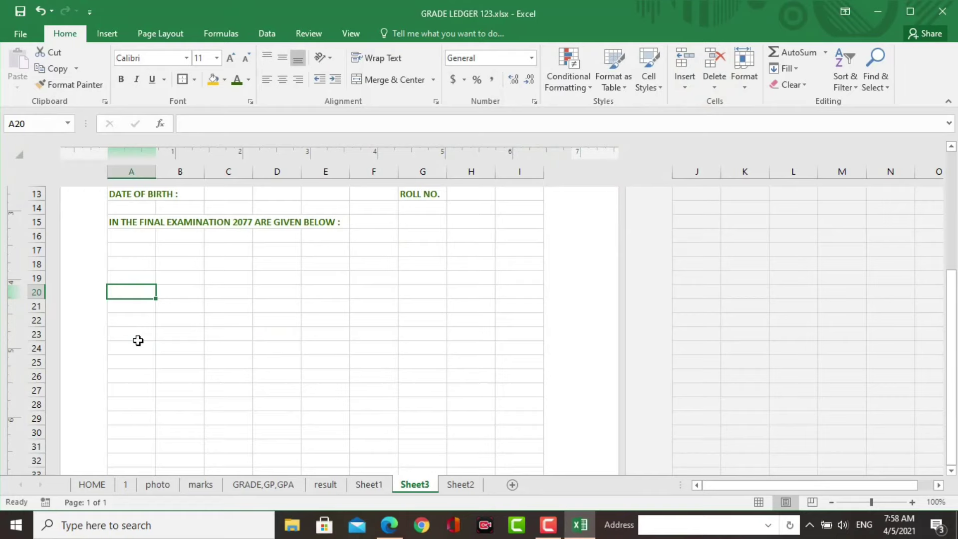
type("S.N")
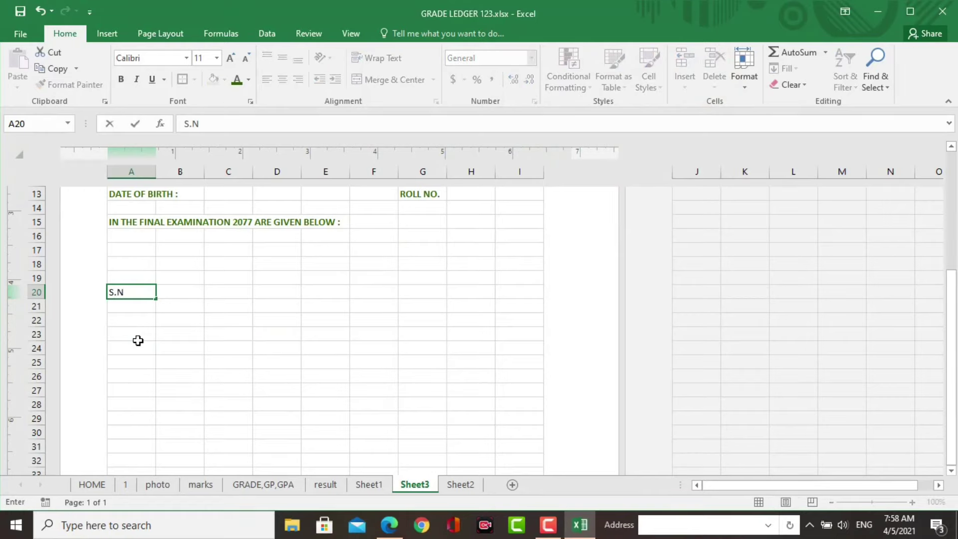
left_click(179, 291)
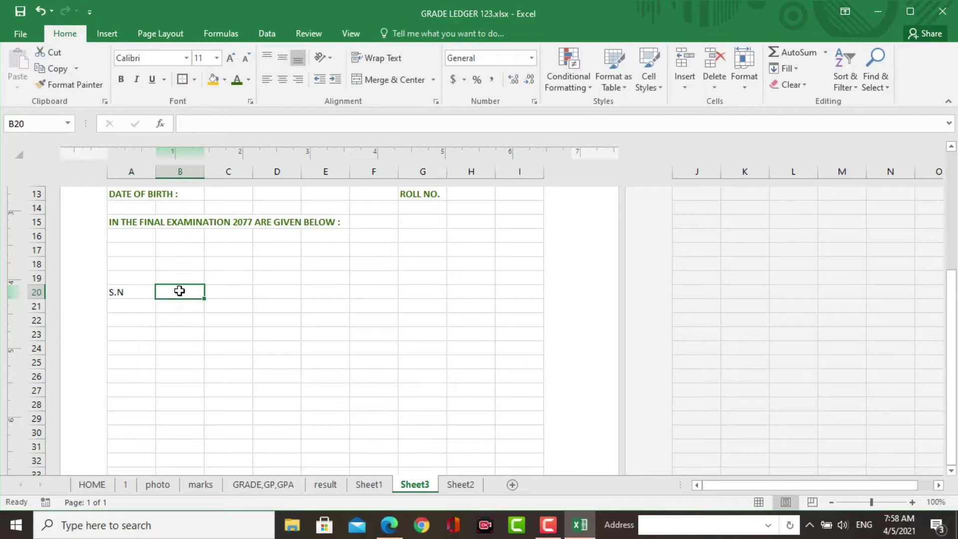
type("Subjects")
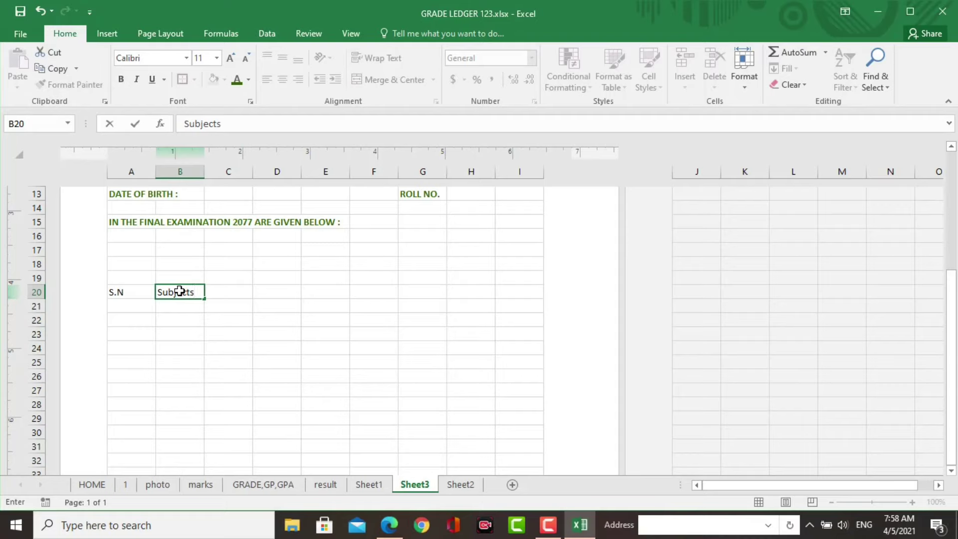
left_click(242, 292)
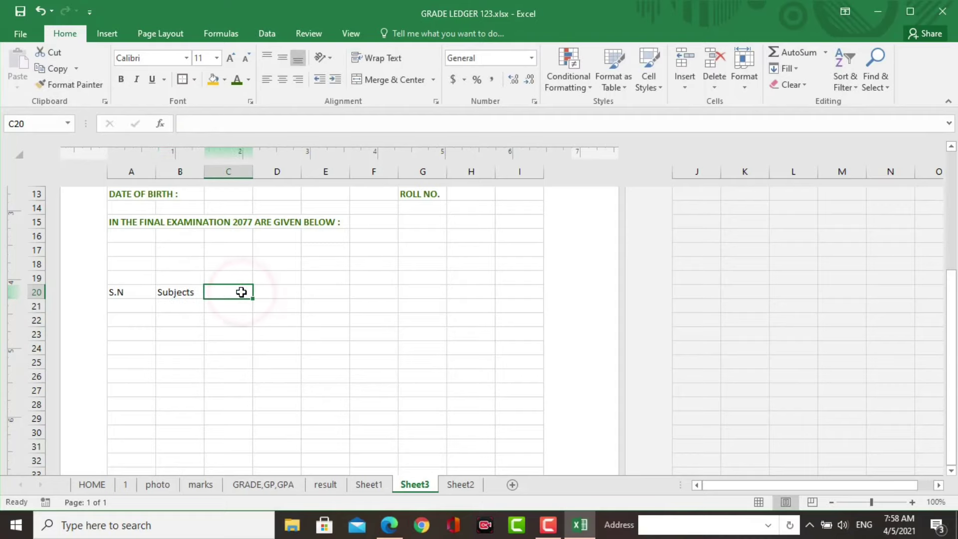
type("cr")
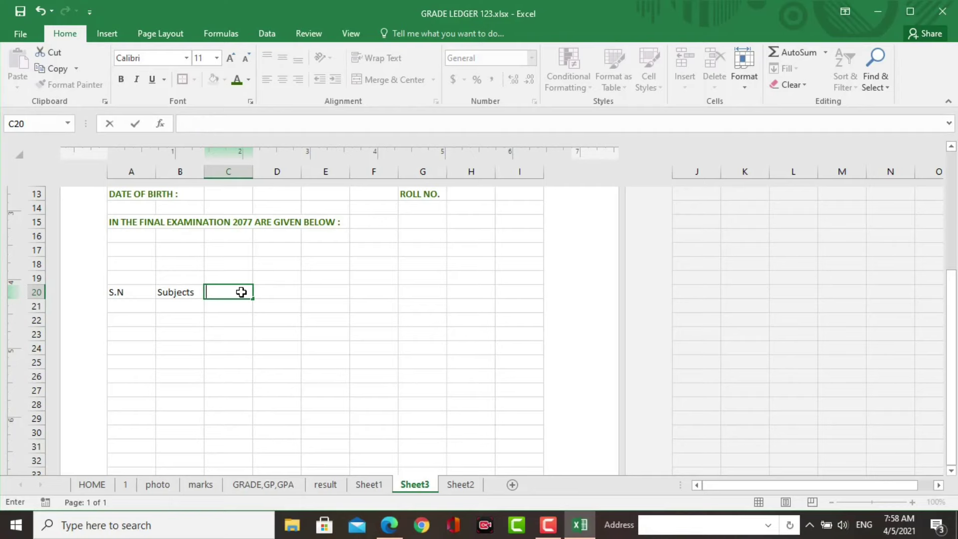
type("Credit hour")
Step: Merge and centre D20:F20 and label it Obtained Grade
left_click_drag(270, 292, 363, 292)
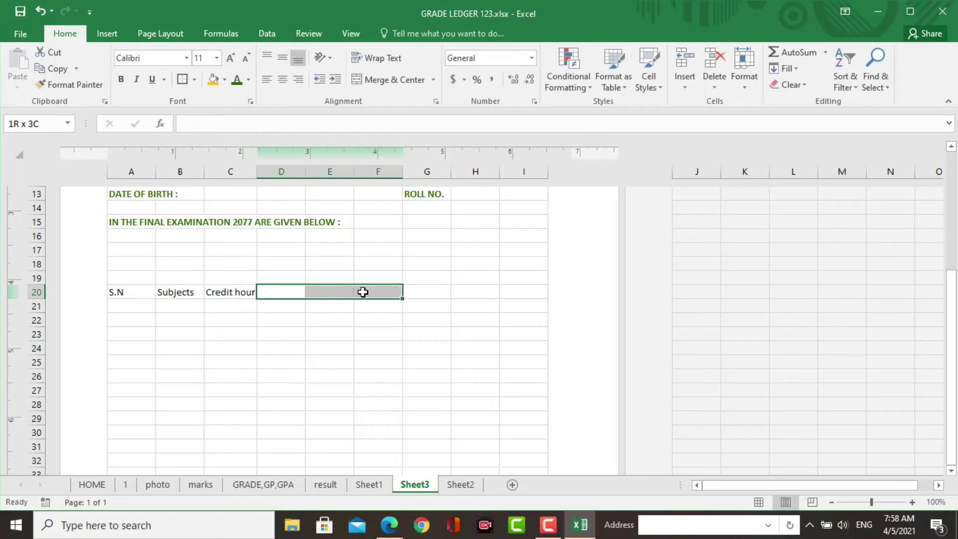
left_click(403, 80)
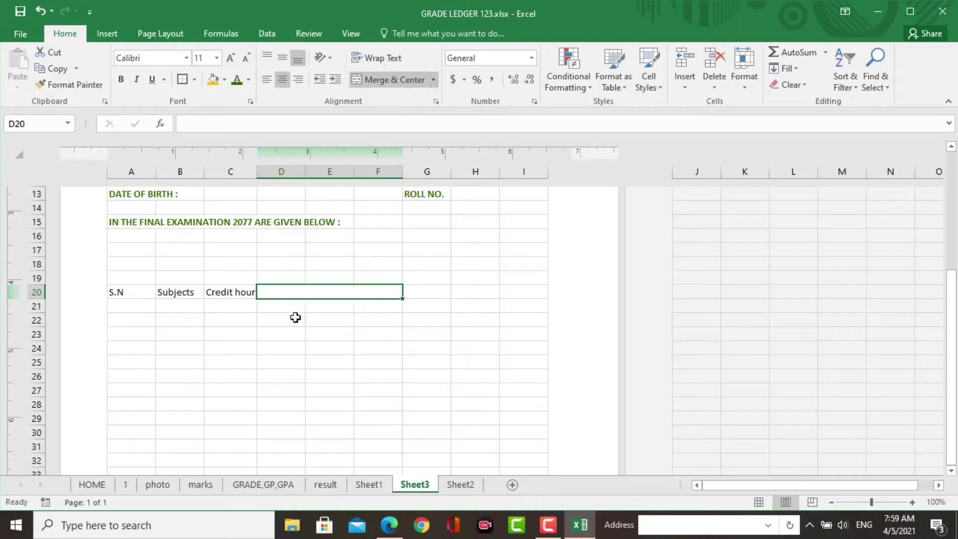
type("Obtained Grade")
key("Return")
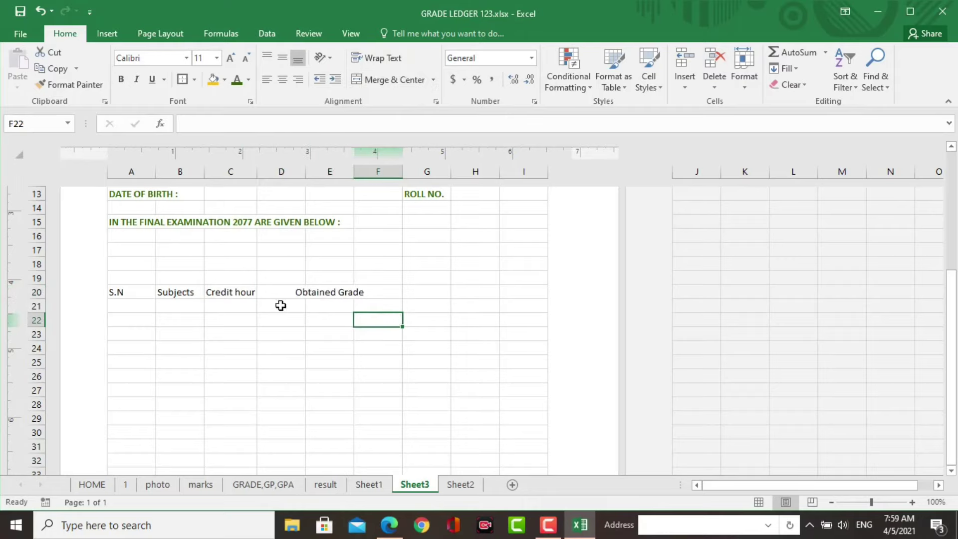
Step: Add the sub-headers TH, PR and Final in D21:F21
left_click(280, 305)
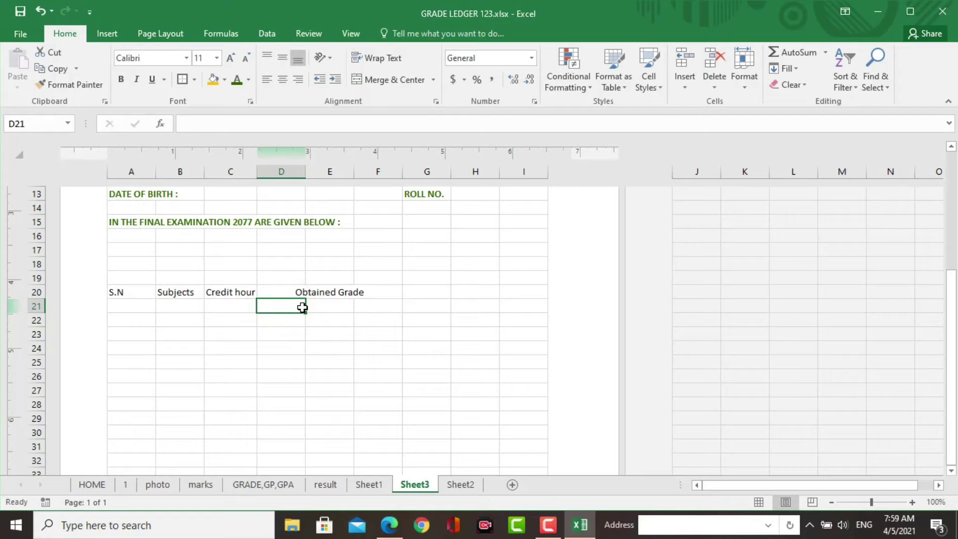
type("TH")
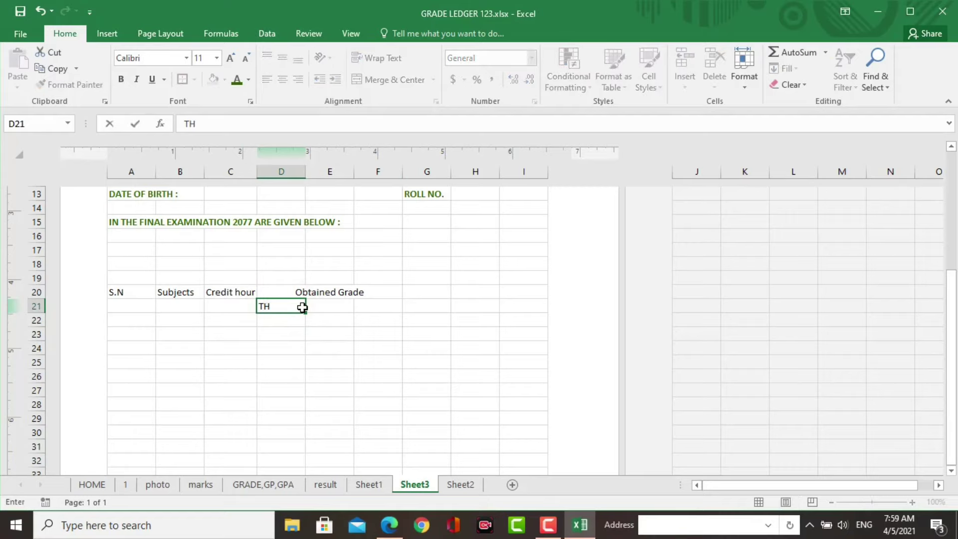
left_click(329, 306)
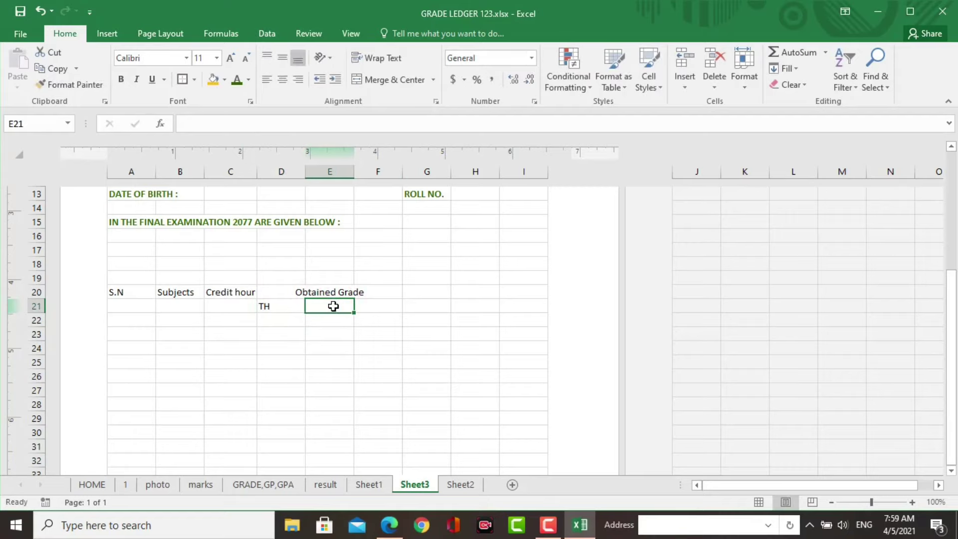
type("PR")
left_click(384, 304)
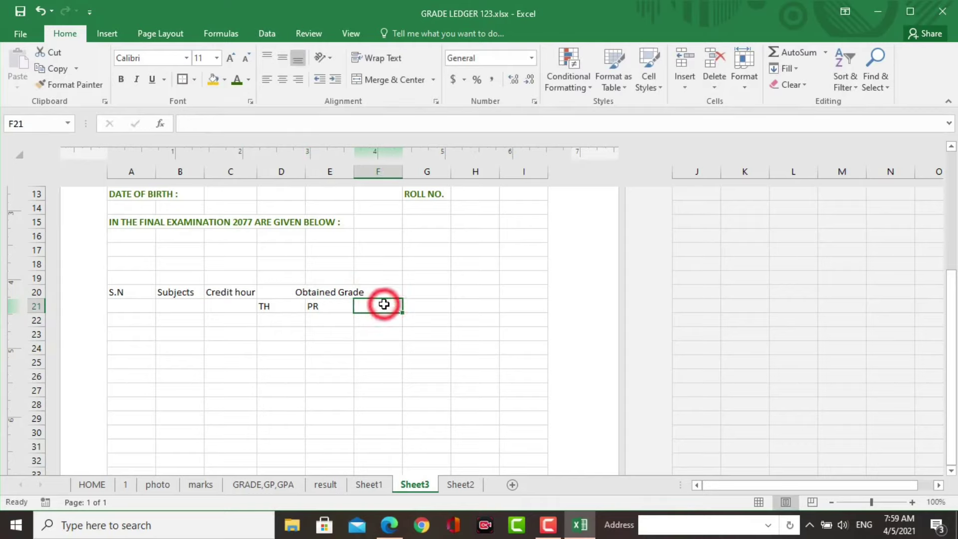
type("Final")
key("Tab")
Step: Enter the headers G.P. in G20 and Remarks in H20
key("Up")
type("G.P")
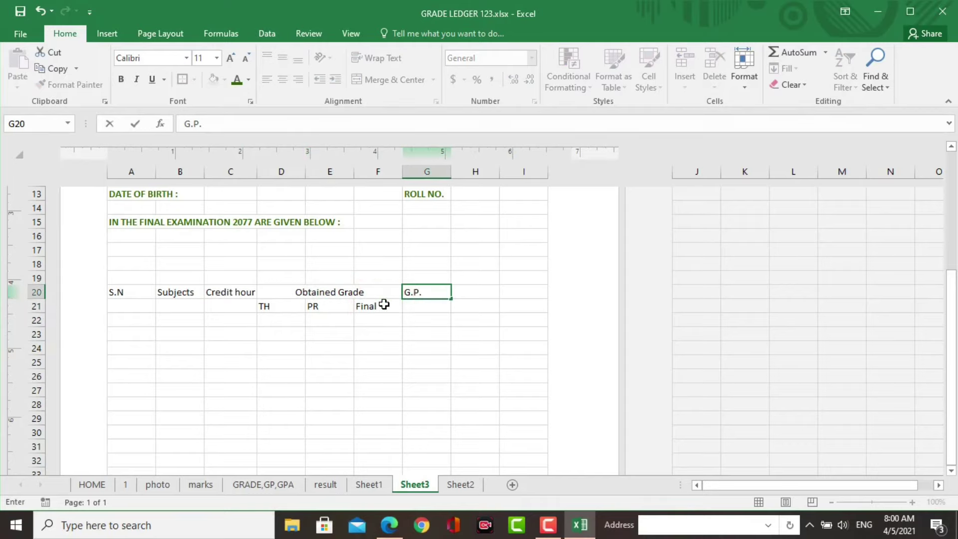
left_click(478, 292)
type("Remarks")
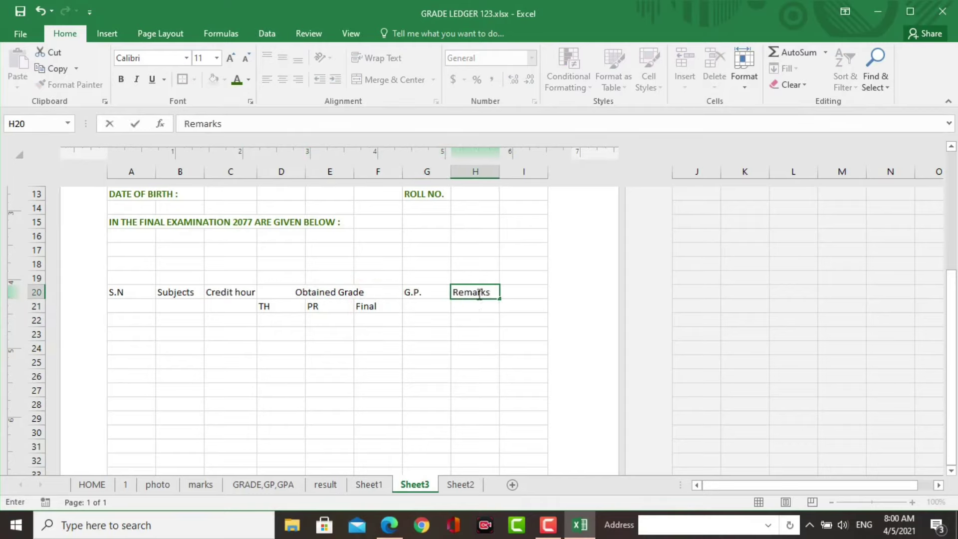
left_click(466, 352)
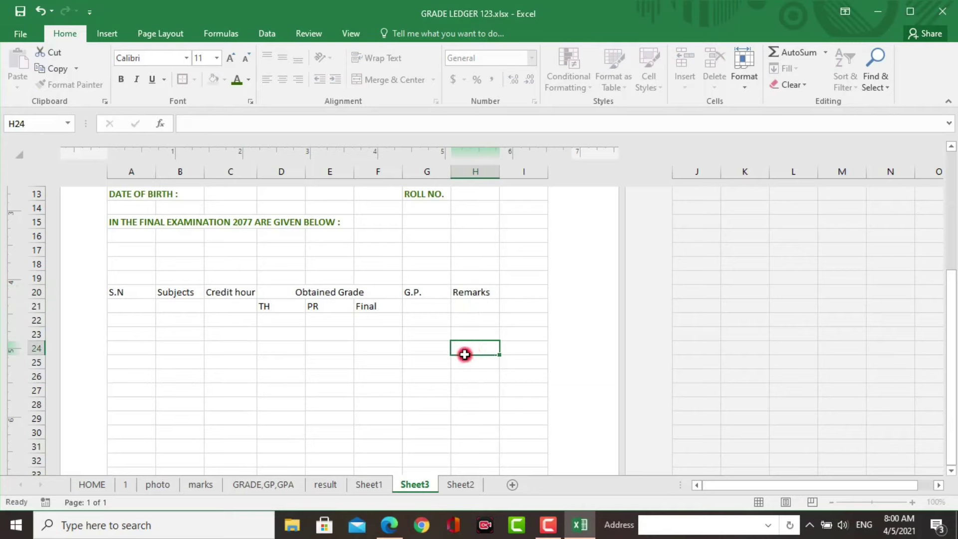
Step: Merge S.N, Subjects, Credit hour and G.P. each across rows 20–21, then select A20:H21
left_click(142, 294)
left_click_drag(142, 295, 141, 303)
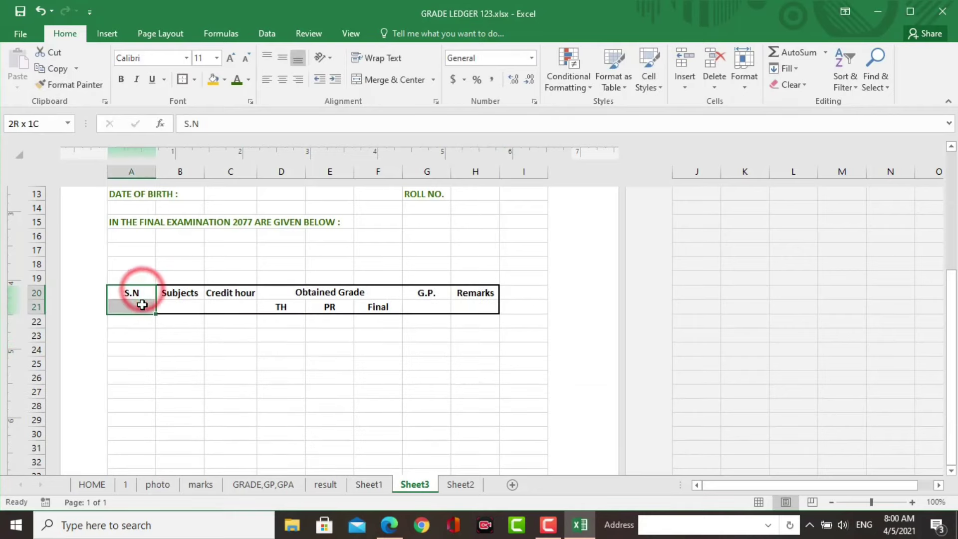
left_click(375, 78)
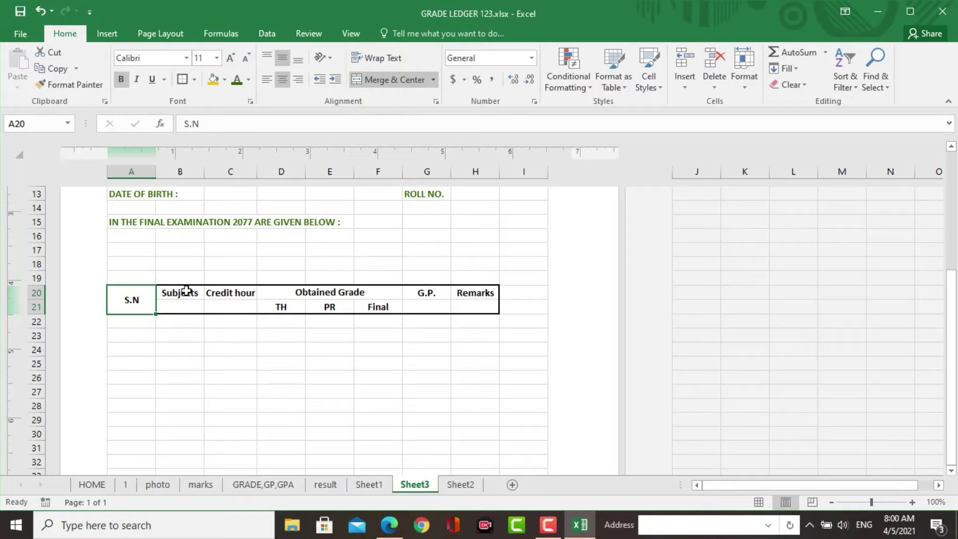
left_click_drag(187, 291, 185, 306)
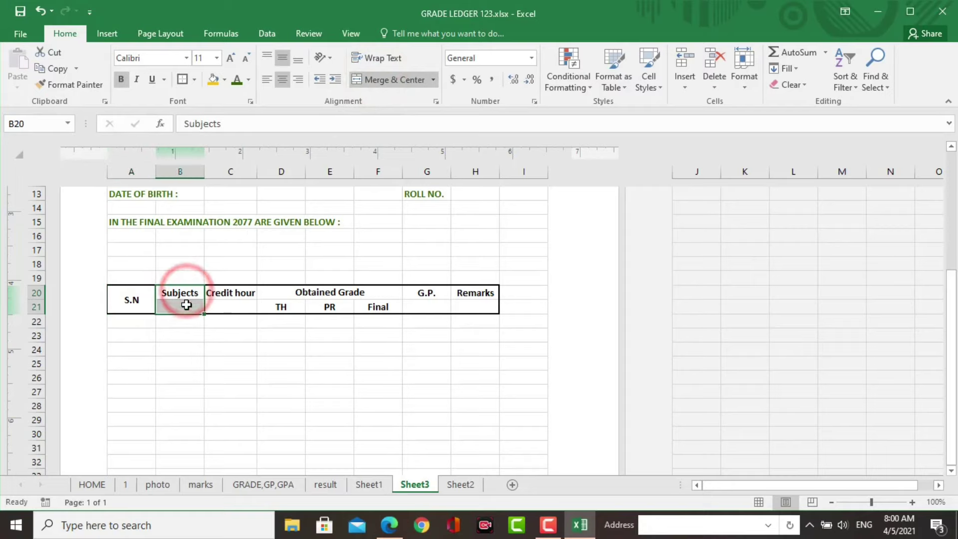
left_click(377, 80)
left_click_drag(223, 294, 227, 305)
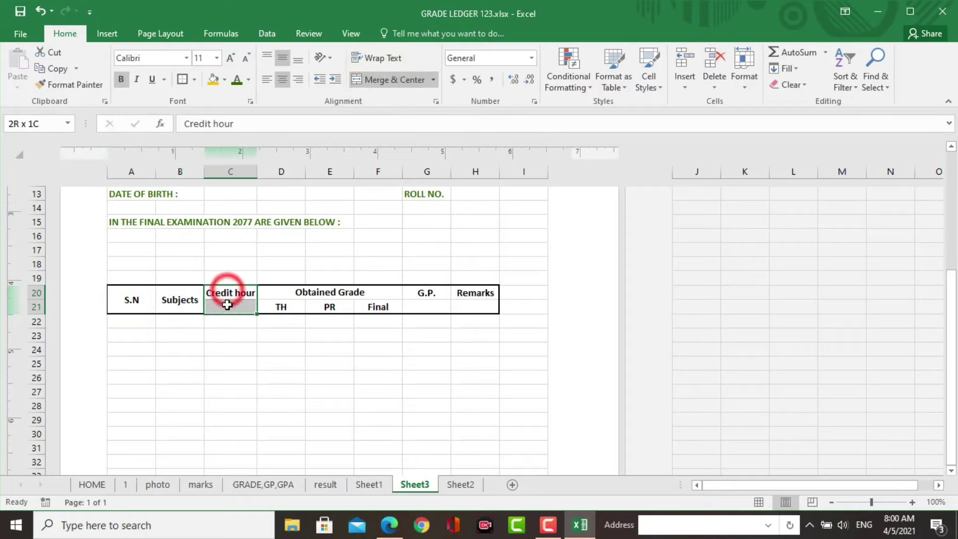
left_click(398, 79)
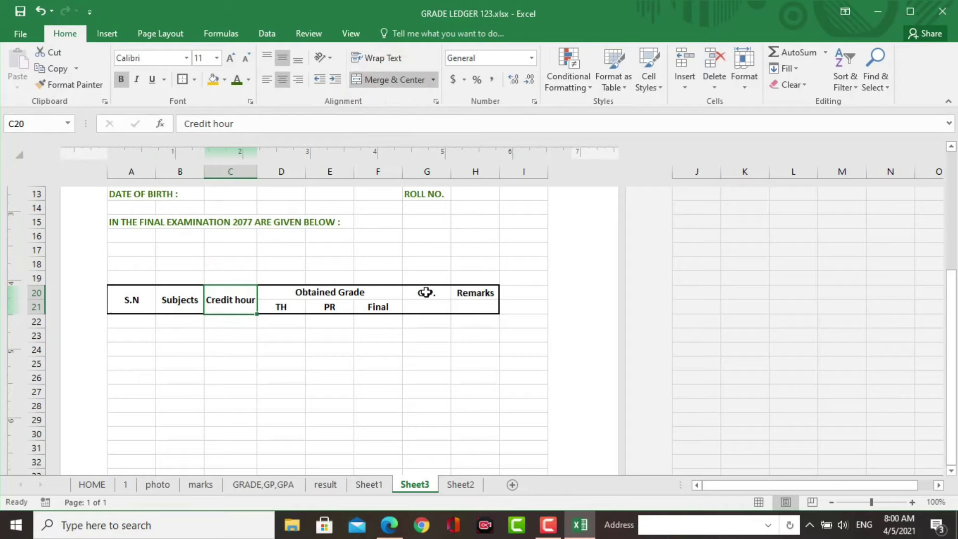
left_click_drag(426, 293, 426, 306)
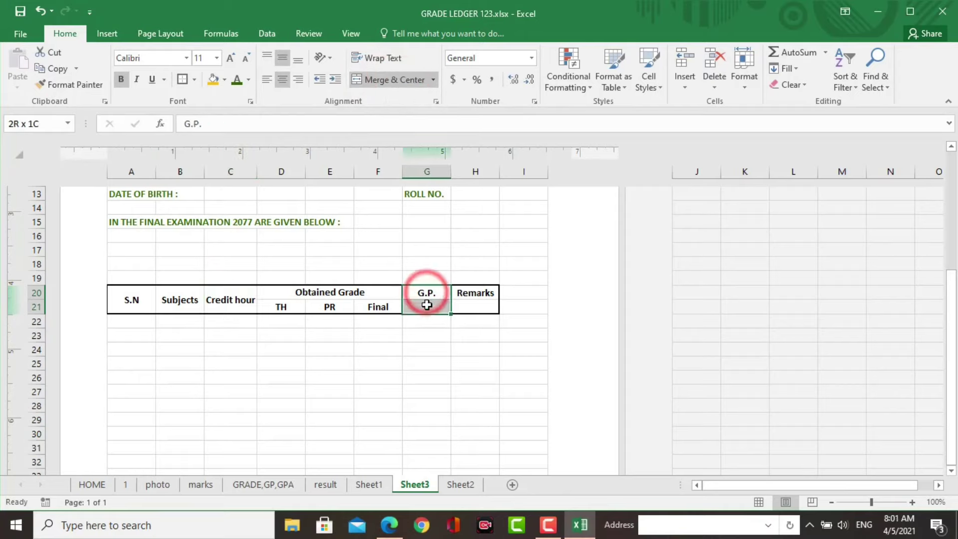
left_click(395, 80)
left_click(125, 298)
left_click_drag(126, 298, 478, 300)
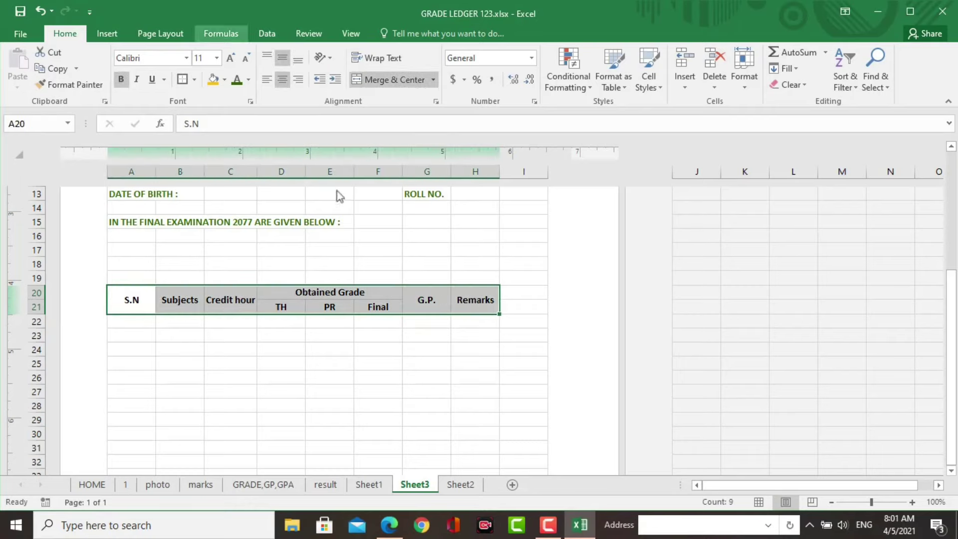
Step: Give the A20:H21 header block dashed inside vertical and horizontal borders
left_click(194, 80)
mouse_move(215, 418)
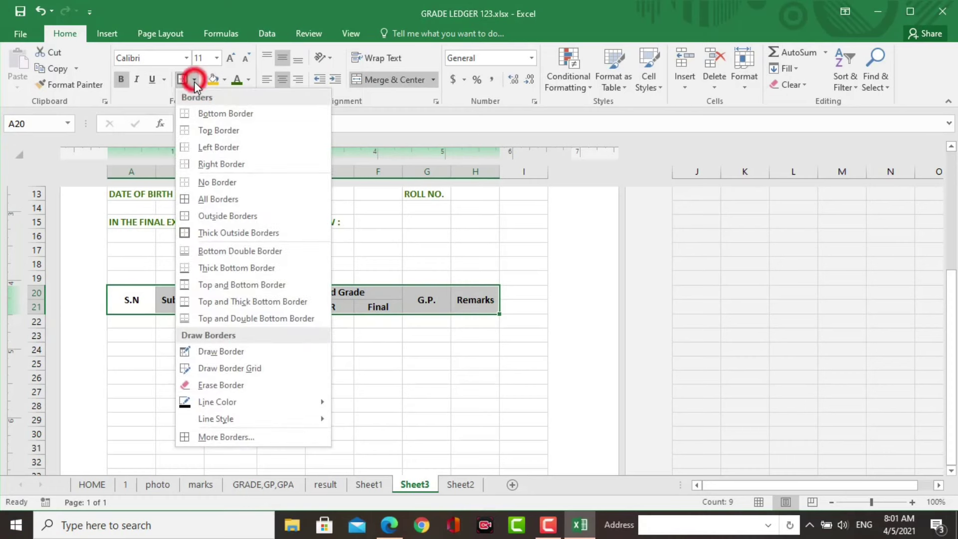
left_click(213, 438)
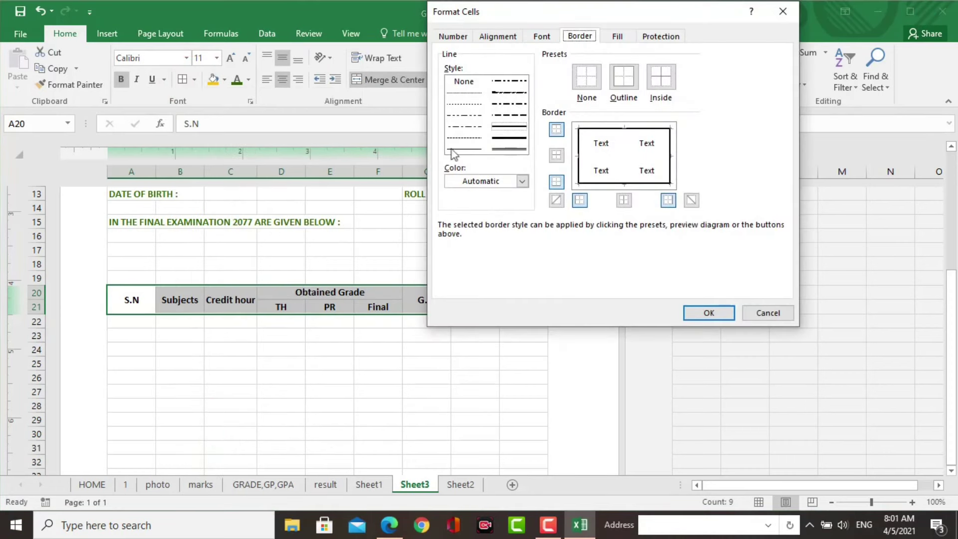
left_click(460, 138)
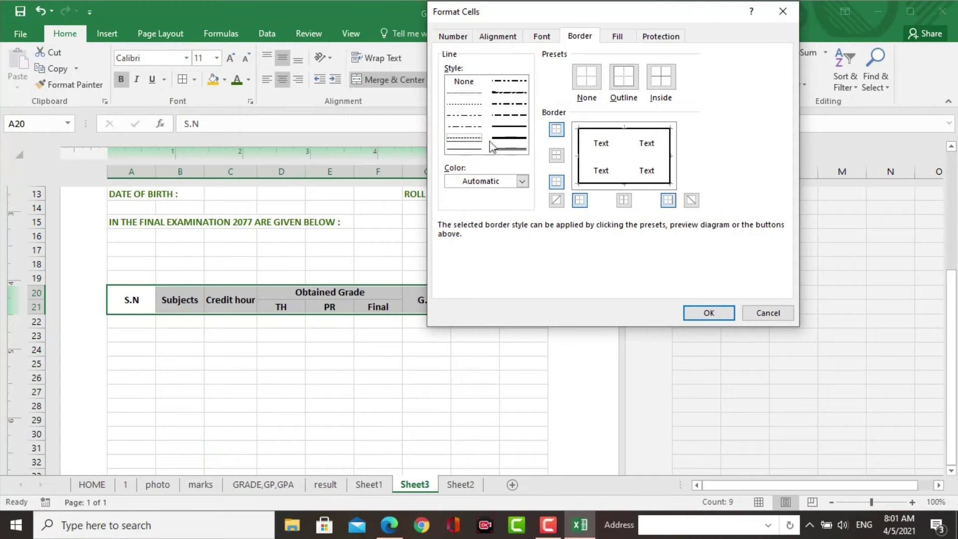
left_click(625, 158)
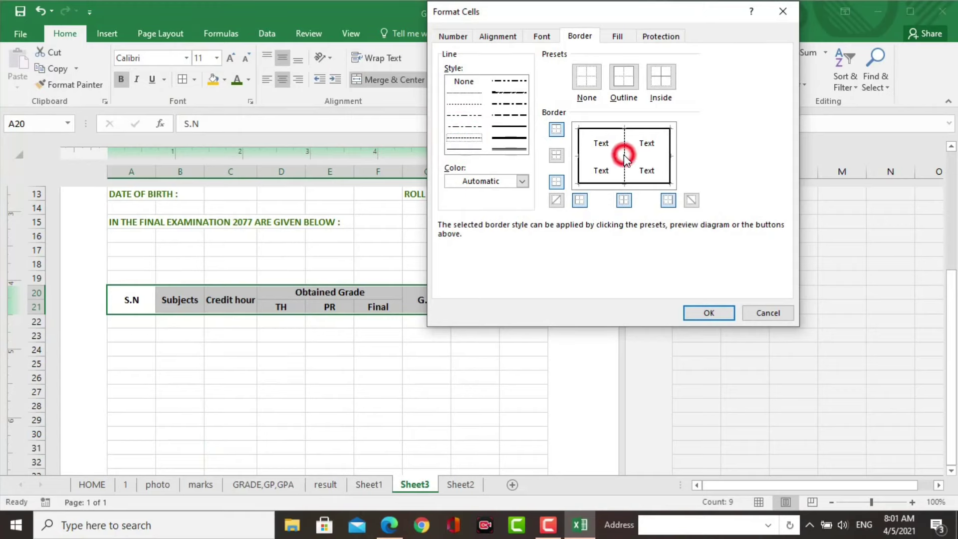
left_click(608, 157)
key("Return")
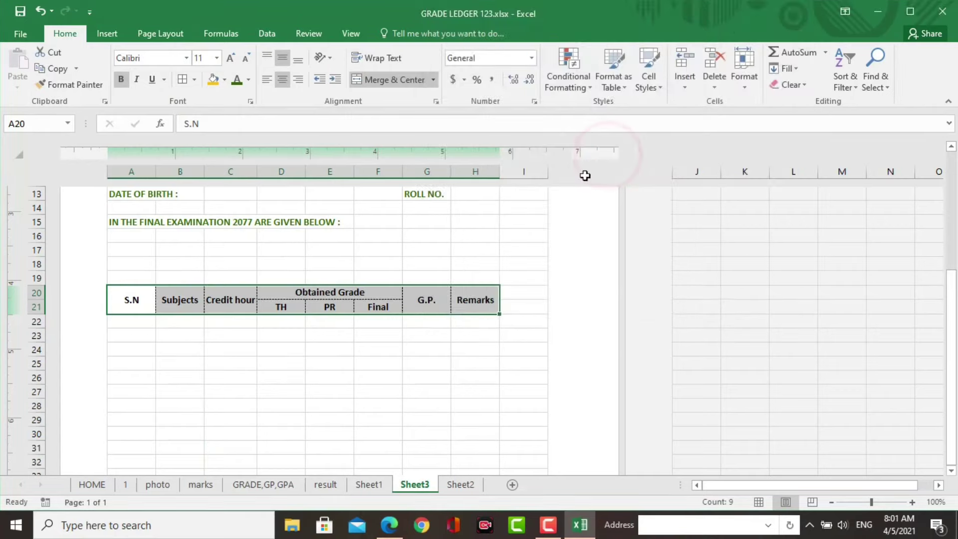
left_click(327, 409)
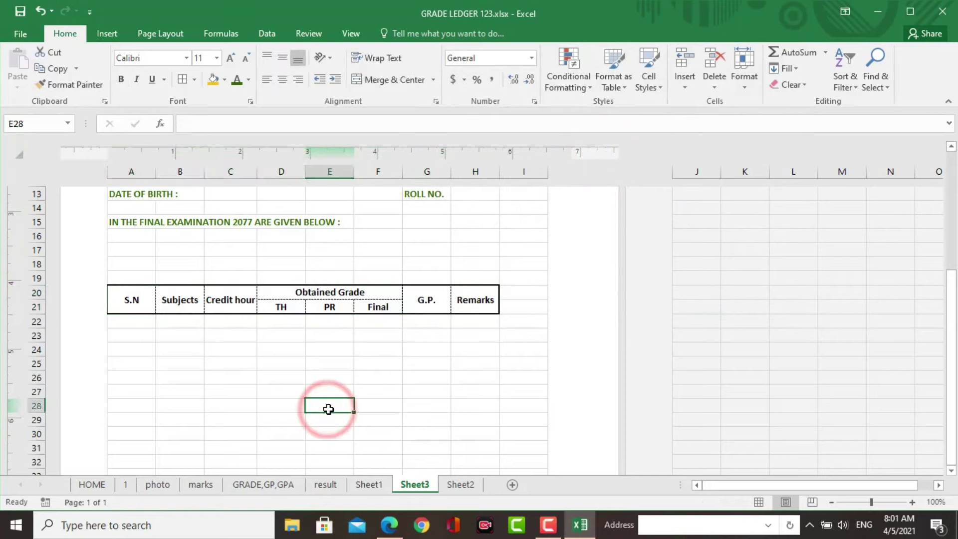
left_click(129, 315)
Step: Fill serial numbers 1 to 10 down A22:A31 and centre them
type("1")
mouse_move(156, 328)
left_mouse_down()
mouse_move(145, 336)
mouse_move(160, 457)
left_mouse_up()
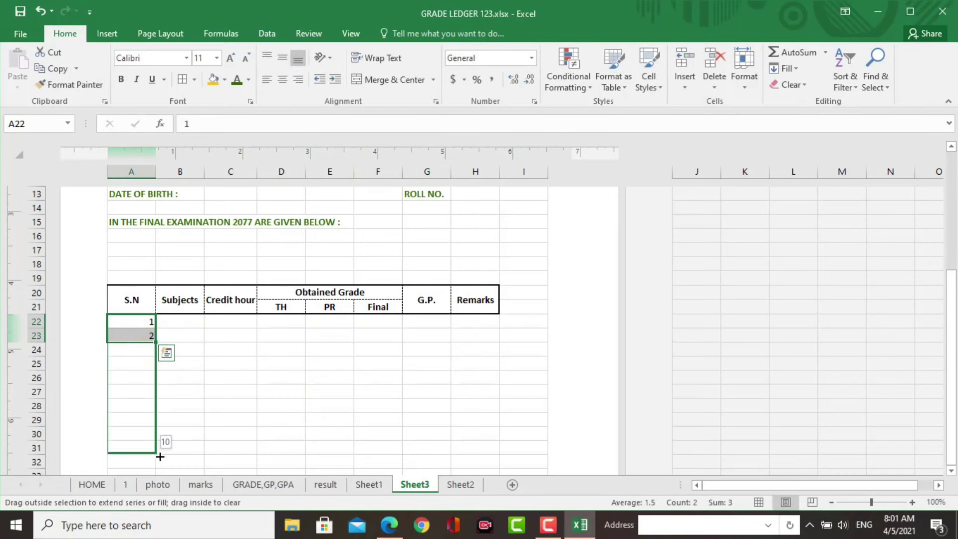
left_click_drag(159, 460, 159, 458)
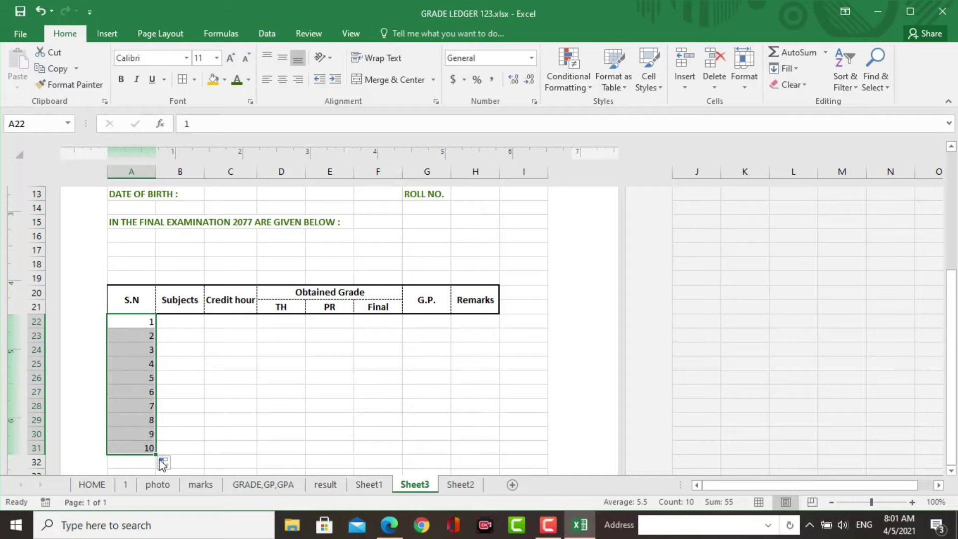
left_click(282, 57)
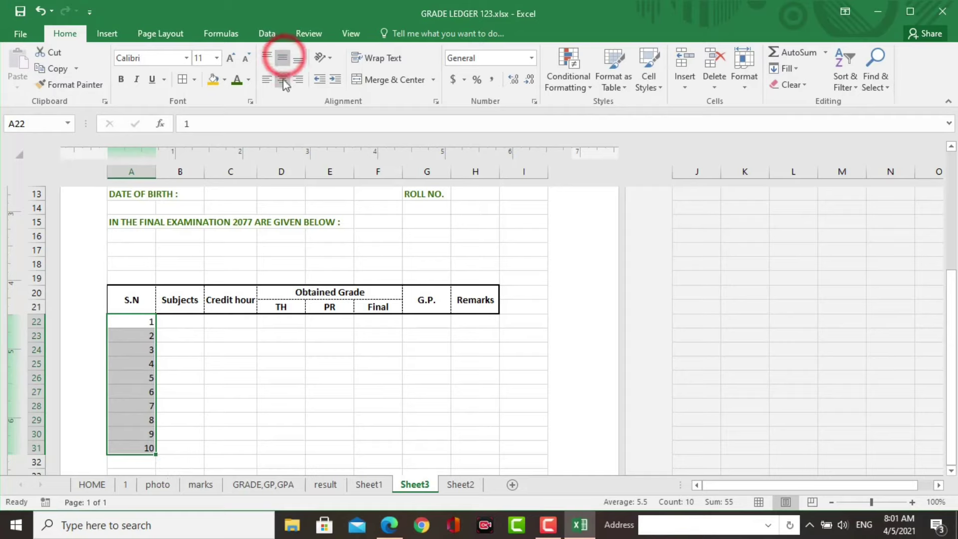
left_click(283, 80)
left_click(281, 392)
Step: Narrow column A, widen column B, and list the nine subjects from Nepali to Computer Science
left_click_drag(204, 172, 210, 172)
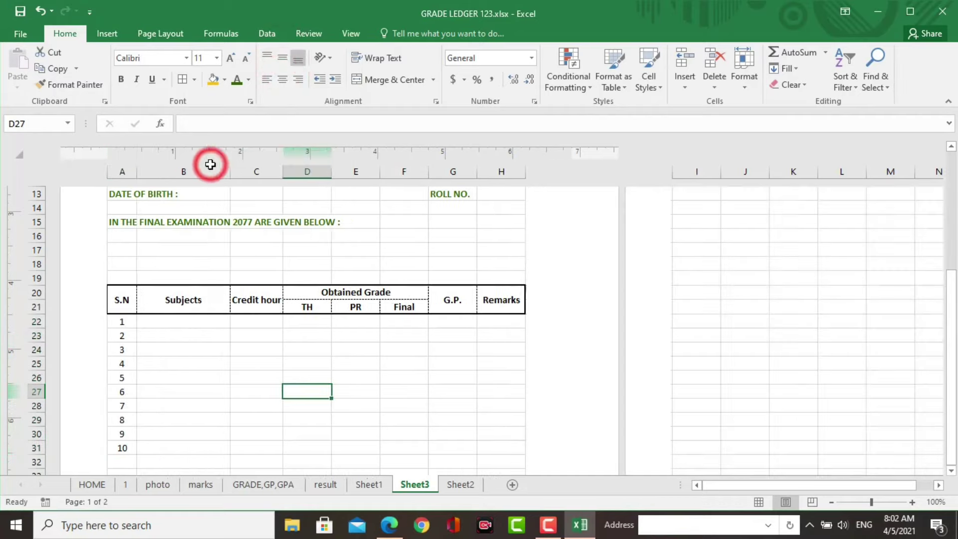
left_click(177, 321)
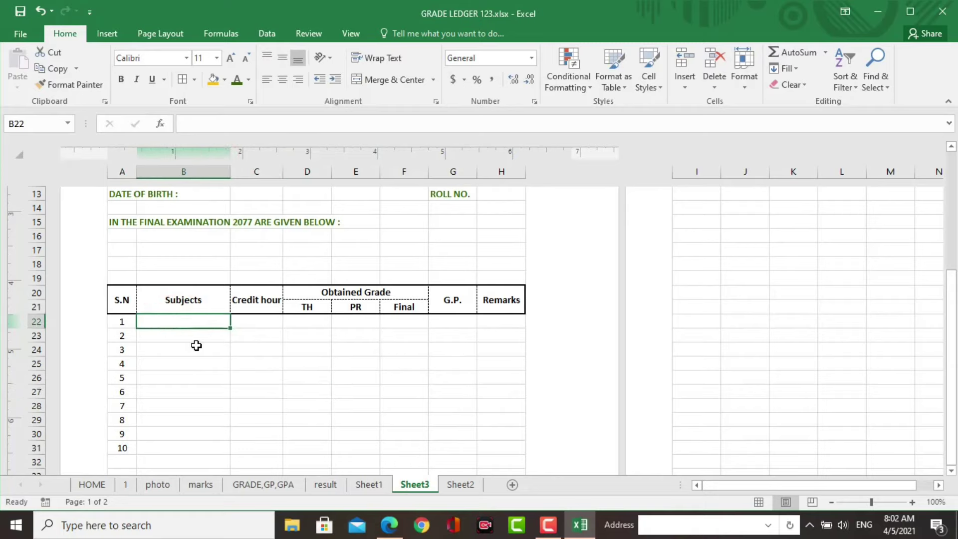
type("Nepali")
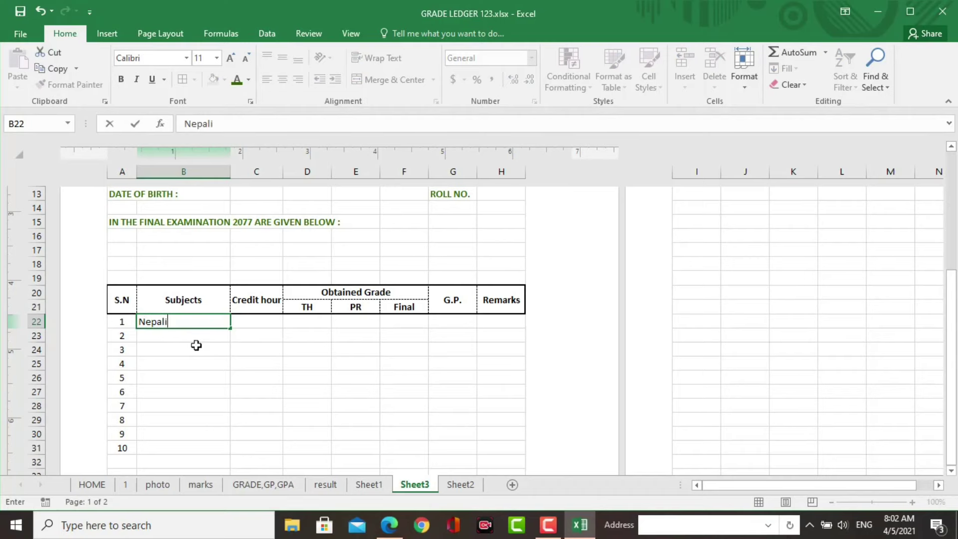
left_click(191, 335)
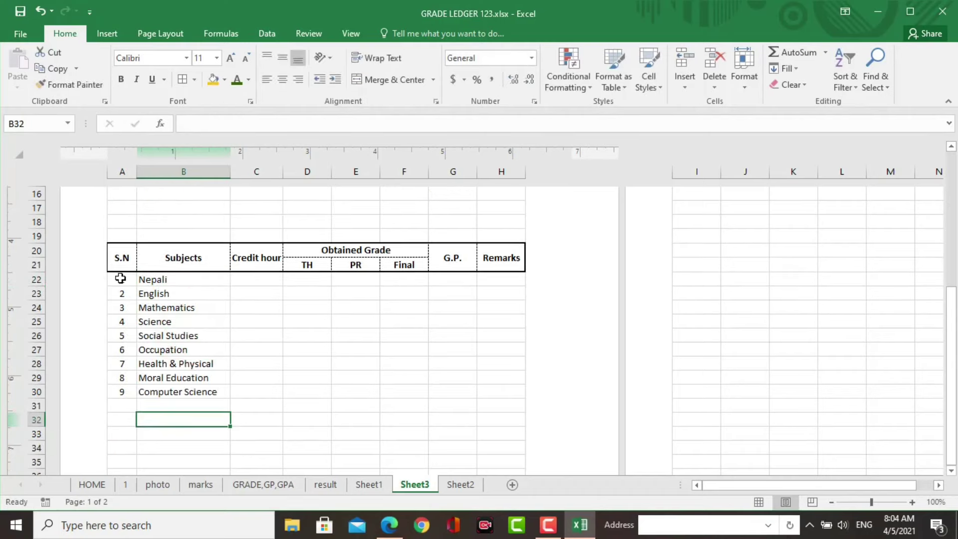
left_click(125, 280)
mouse_move(125, 280)
left_mouse_down()
mouse_move(502, 351)
mouse_move(509, 409)
left_mouse_up()
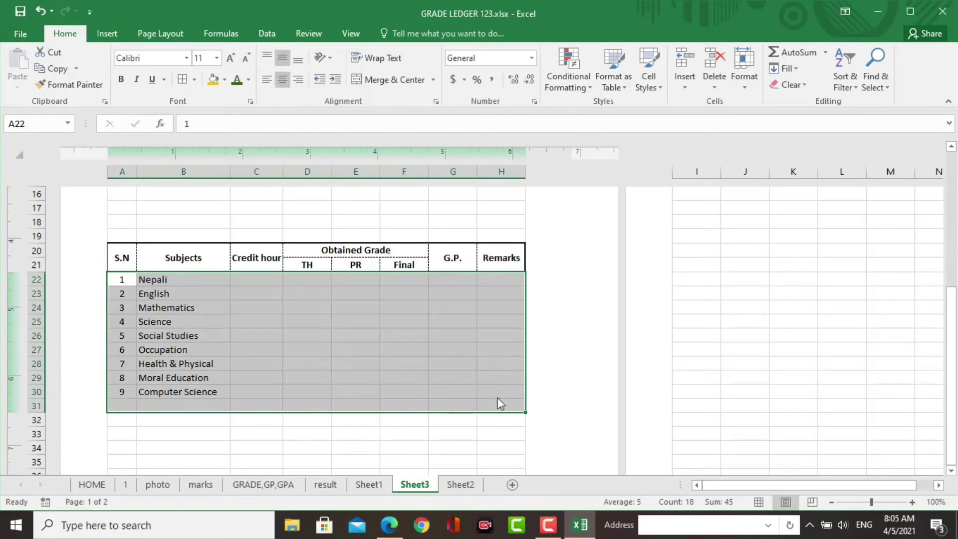
Step: Put all borders on A22:H31 and merge B31:E31 for the GRADE POINT AVERAGE label
left_click(194, 80)
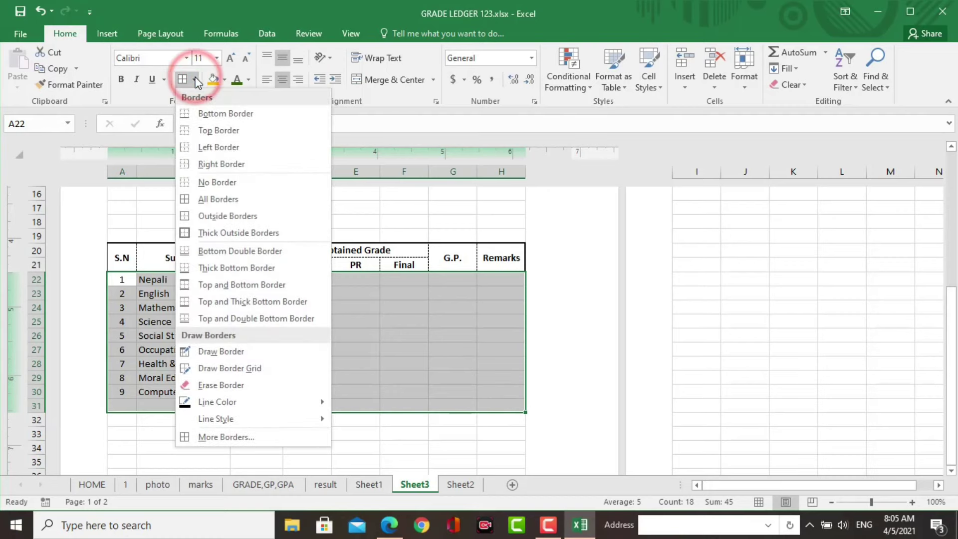
left_click(220, 201)
mouse_move(184, 405)
left_mouse_down()
mouse_move(414, 403)
mouse_move(375, 402)
left_mouse_up()
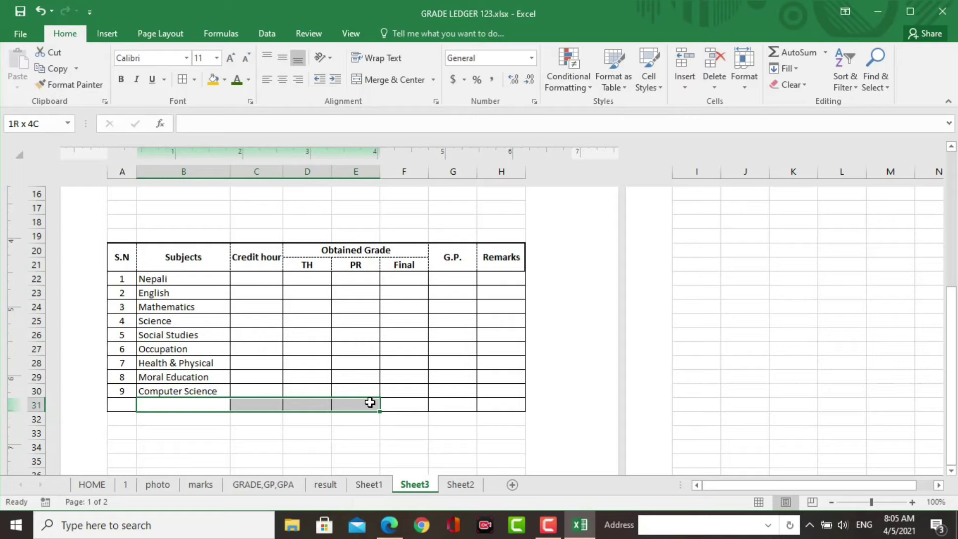
left_click(379, 78)
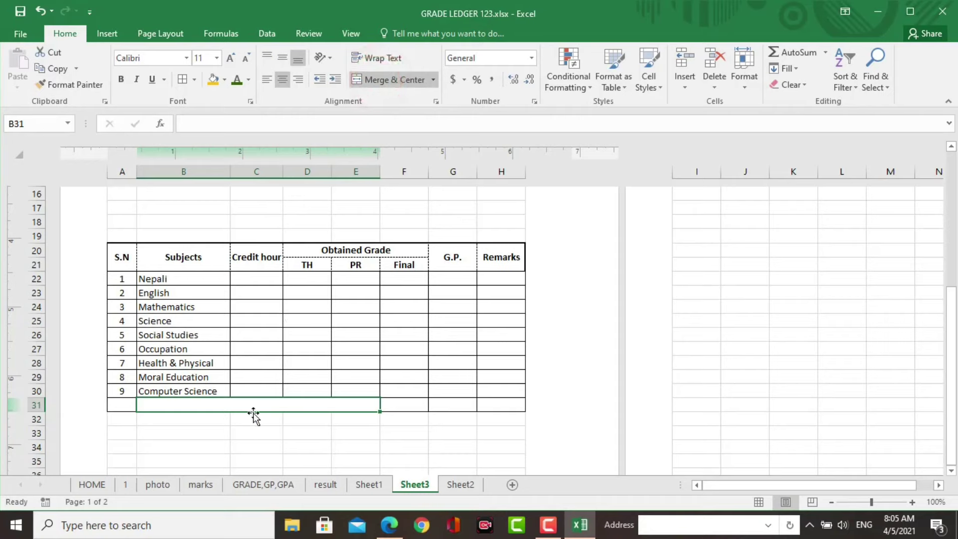
left_click(475, 370)
Step: Give B22:H30 dashed inner borders
left_click(188, 282)
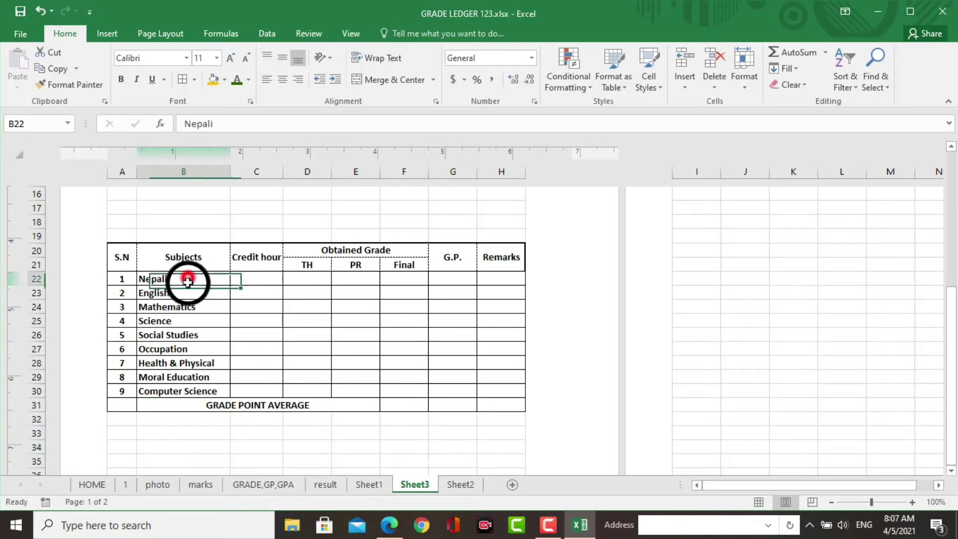
left_click_drag(187, 282, 187, 374)
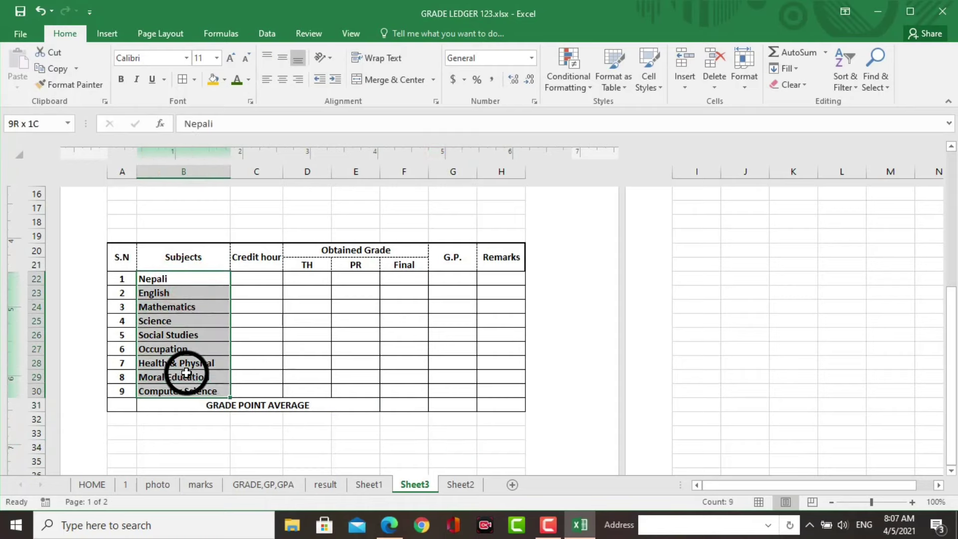
left_click_drag(186, 373, 484, 385)
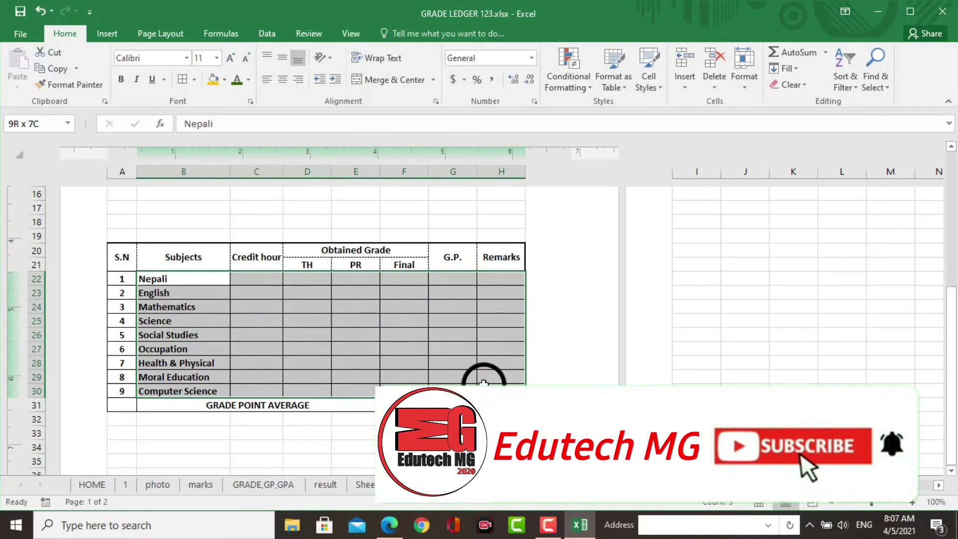
left_click(194, 79)
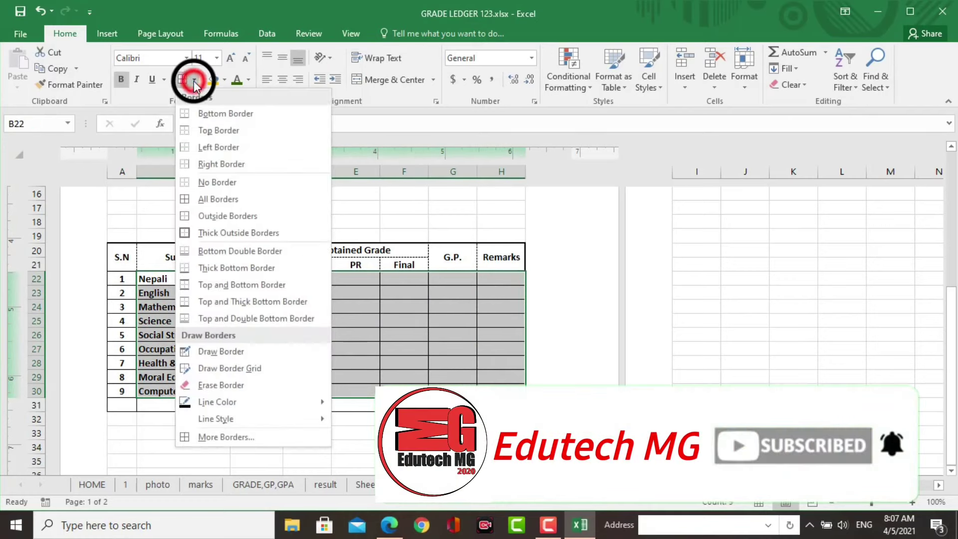
left_click(205, 437)
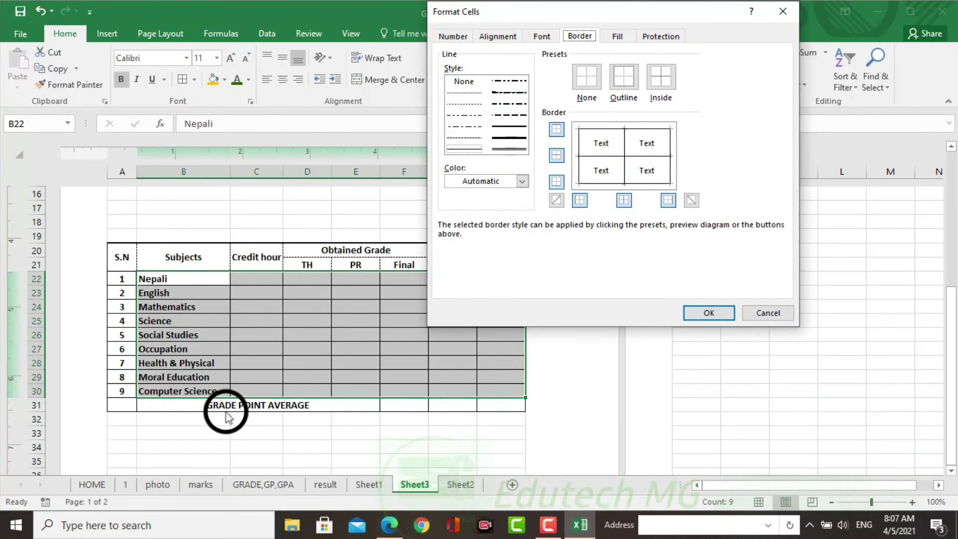
left_click(466, 140)
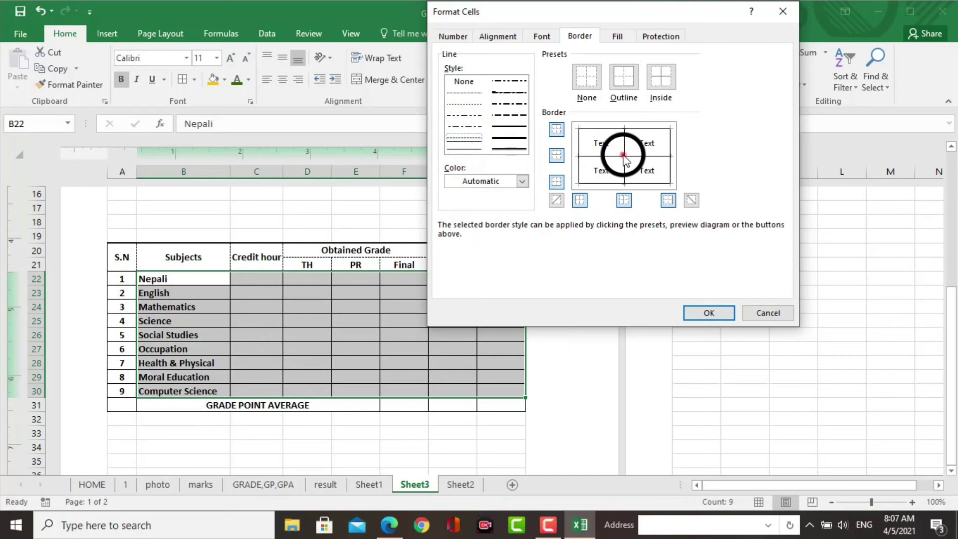
left_click(606, 156)
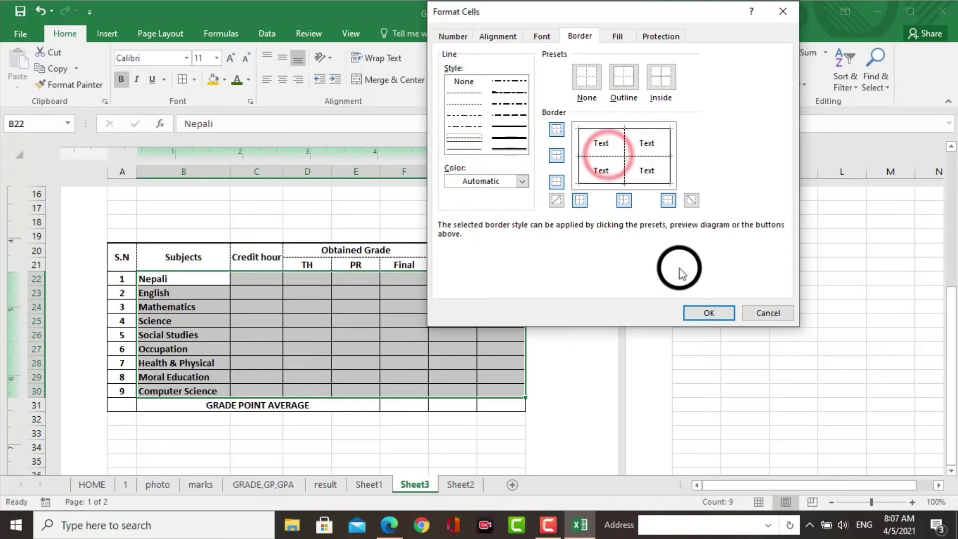
left_click(705, 310)
Step: Make the Nepali row and the next subject row taller
left_click(413, 454)
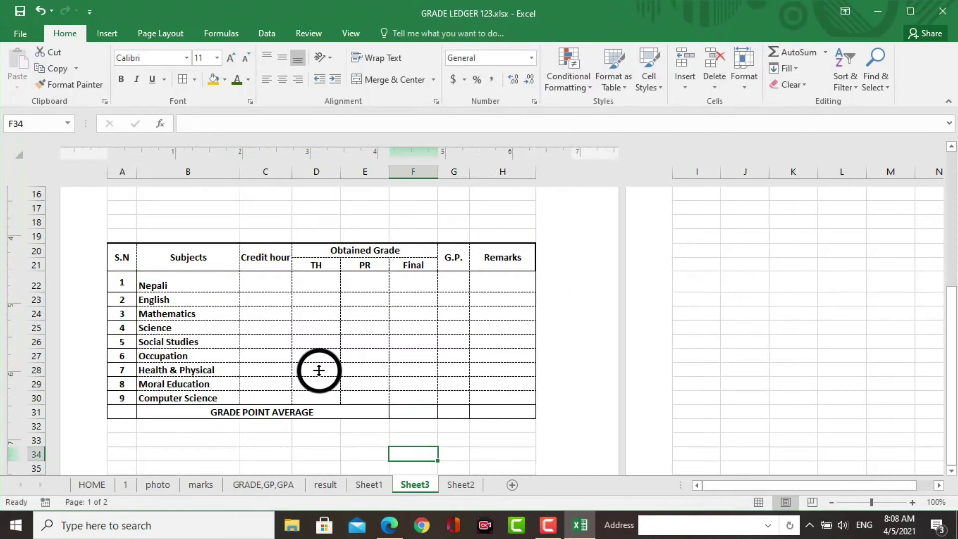
mouse_move(40, 307)
left_mouse_down()
mouse_move(40, 317)
mouse_move(43, 298)
left_mouse_up()
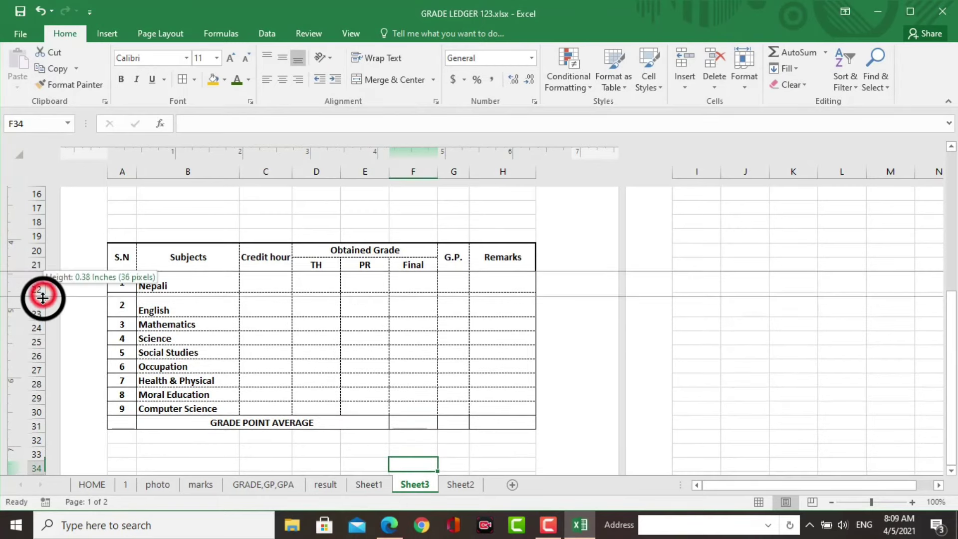
left_click_drag(42, 298, 43, 299)
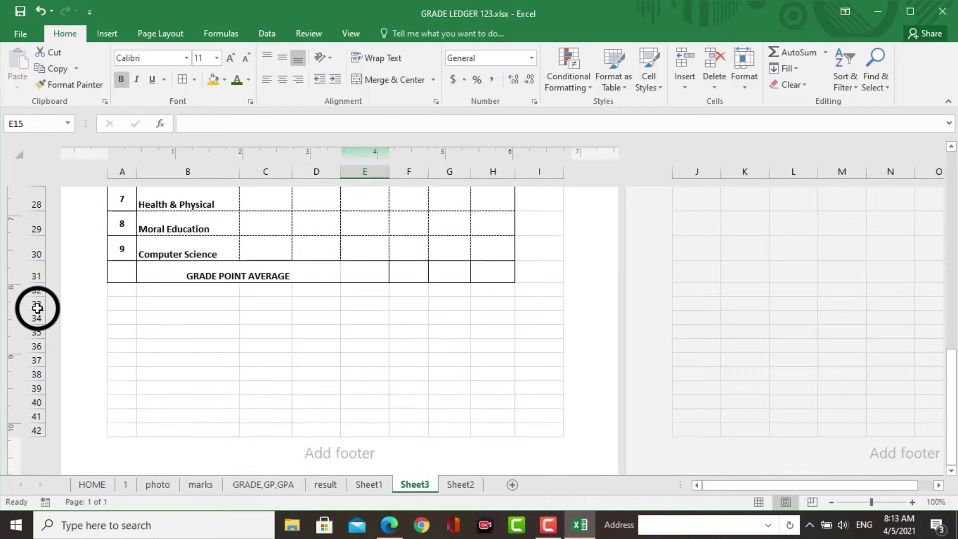
Step: Colour the two-row table header text dark blue
scroll(37, 308, "up", 5)
left_click(118, 299)
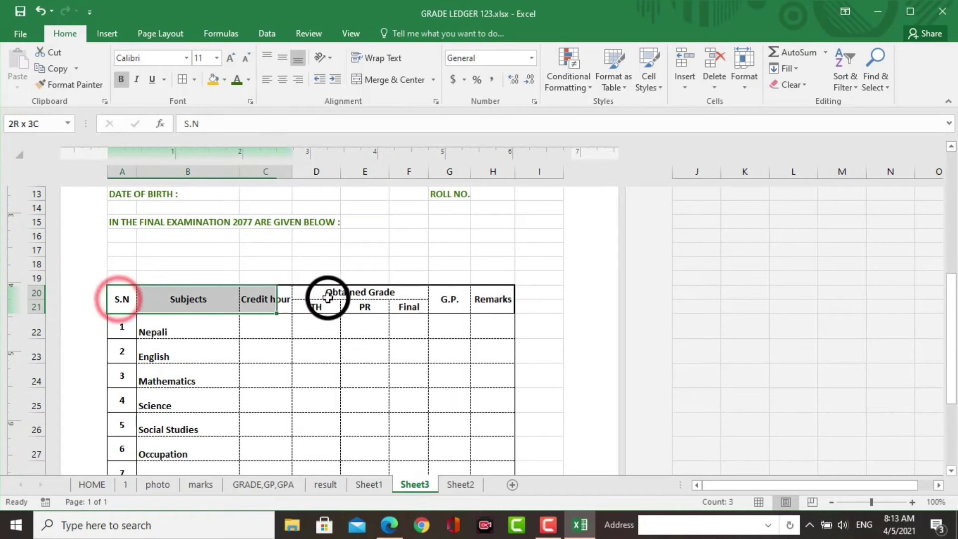
left_click_drag(118, 299, 510, 298)
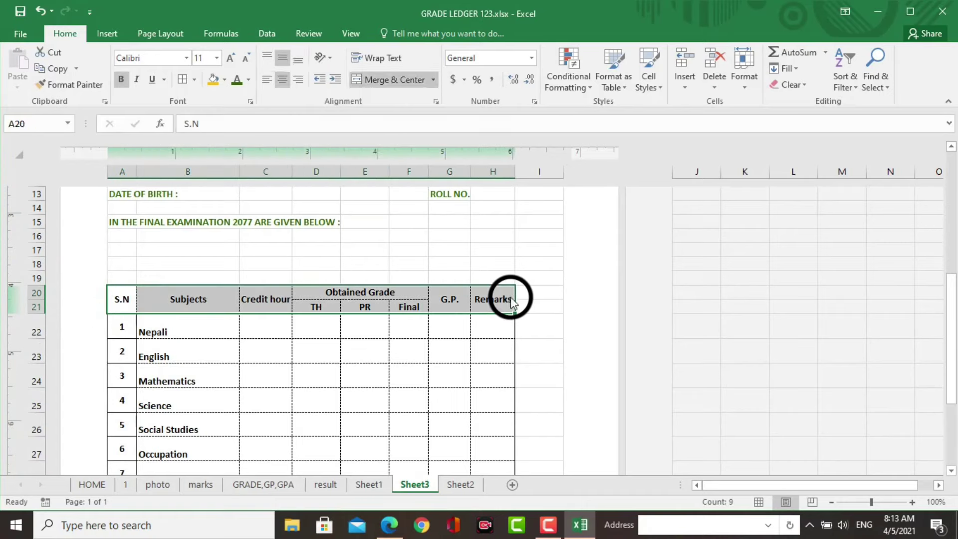
left_click(253, 82)
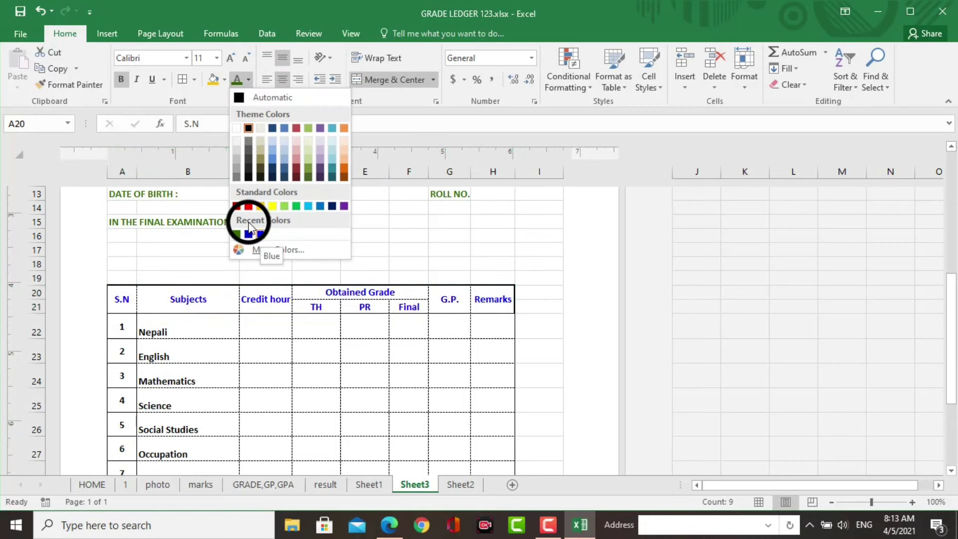
left_click(284, 177)
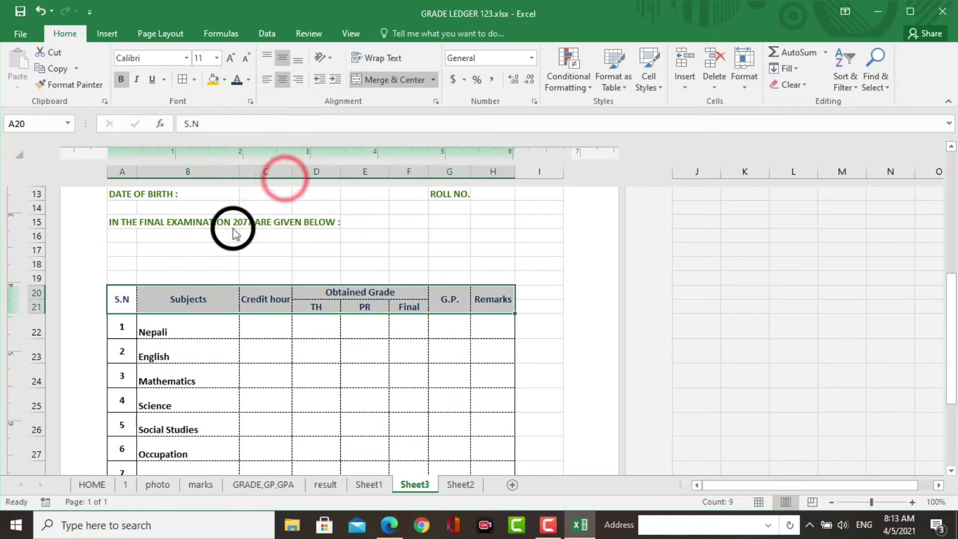
Step: Make the serial numbers and subject names dark blue
mouse_move(128, 327)
left_mouse_down()
mouse_move(168, 526)
mouse_move(158, 446)
mouse_move(164, 158)
left_mouse_up()
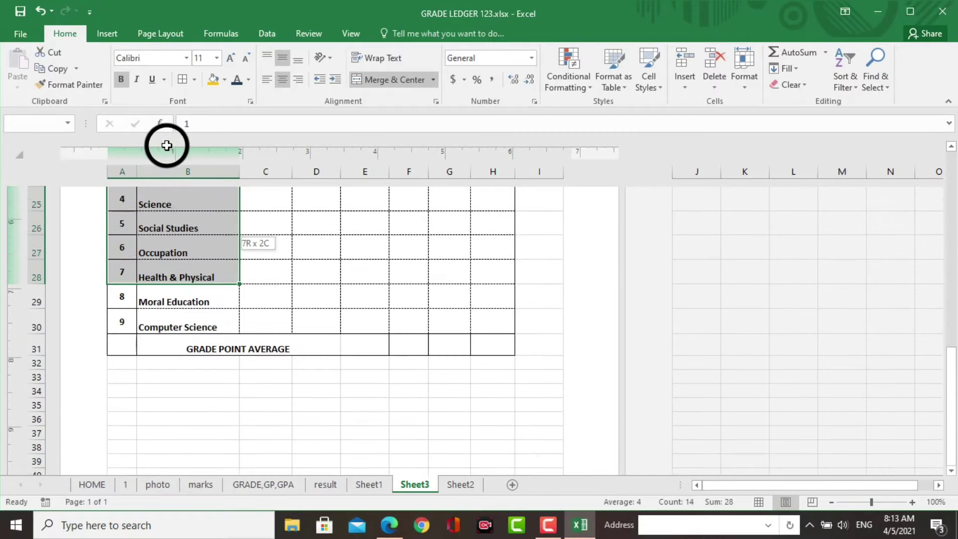
left_click_drag(165, 158, 174, 374)
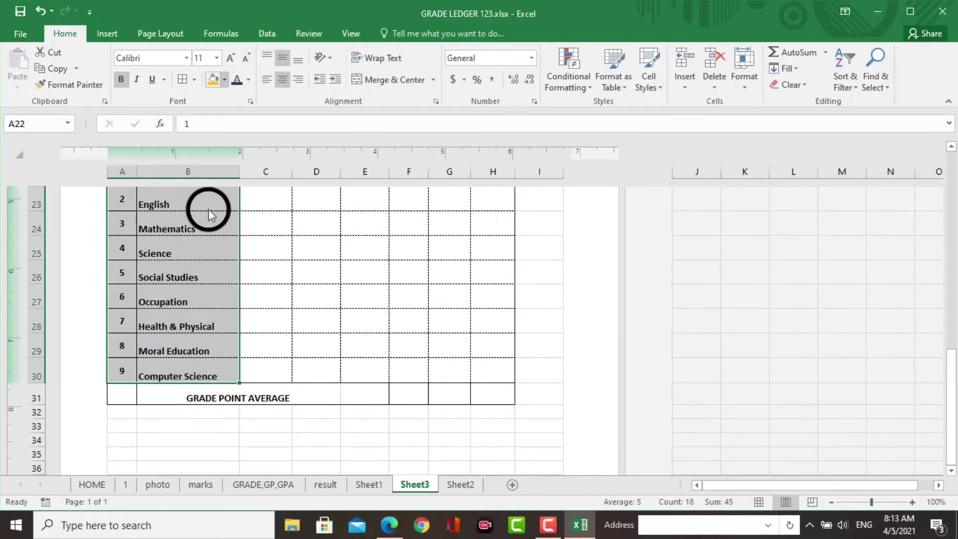
left_click(237, 86)
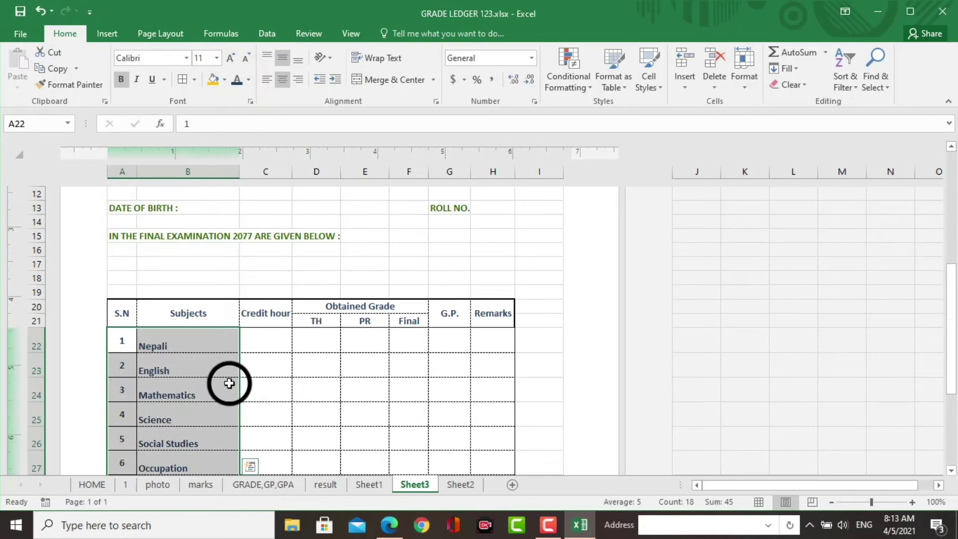
Step: Colour the GRADE POINT AVERAGE label dark blue
scroll(229, 383, "down", 4)
left_click(205, 376)
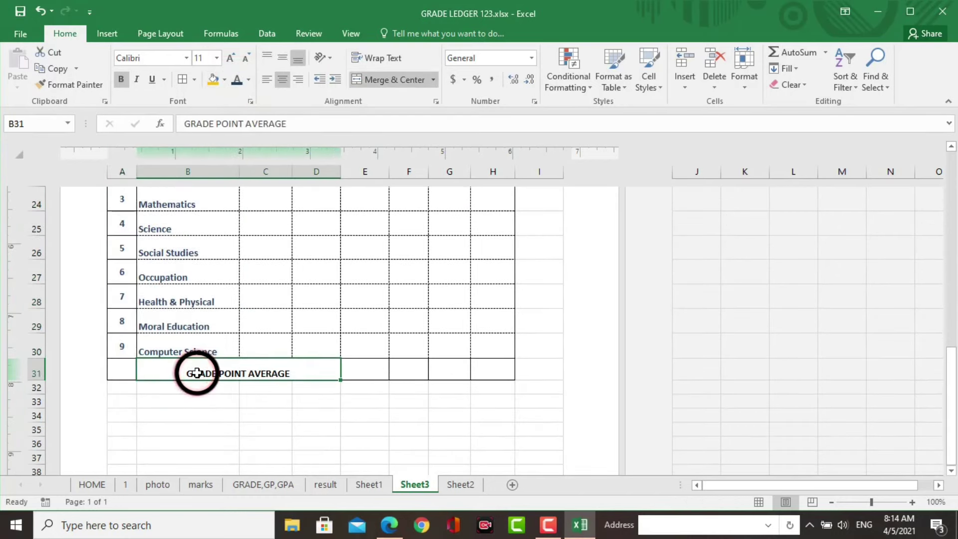
left_click(251, 81)
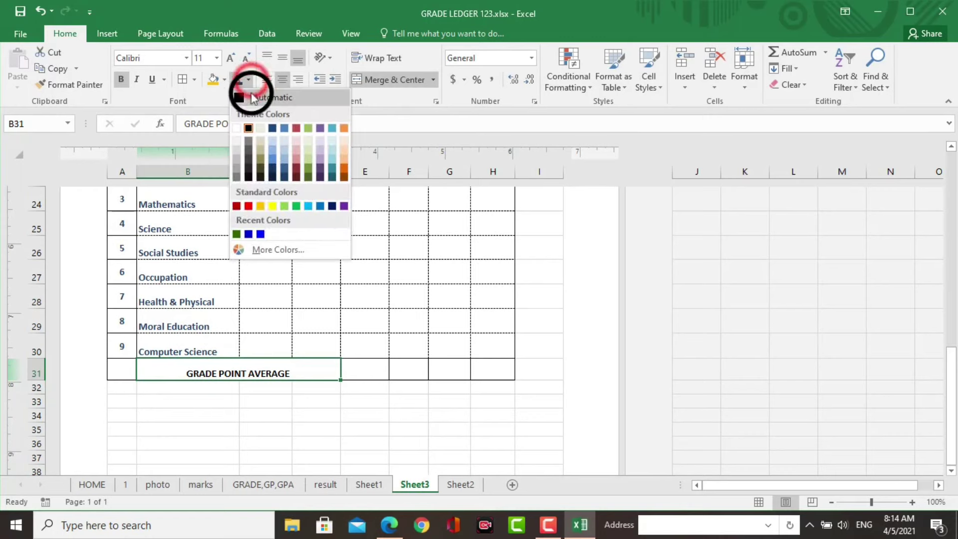
left_click(248, 235)
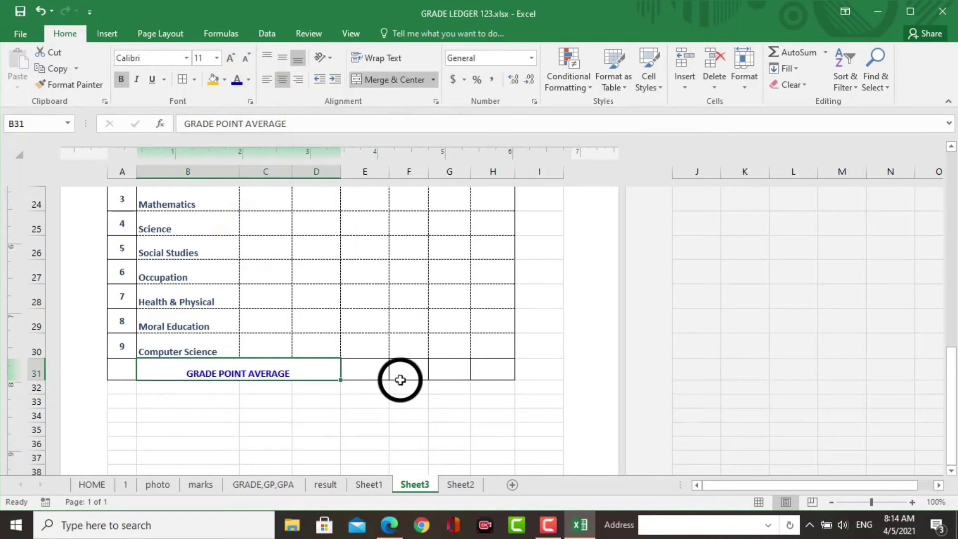
left_click(435, 412)
scroll(435, 412, "up", 1)
scroll(434, 412, "up", 2)
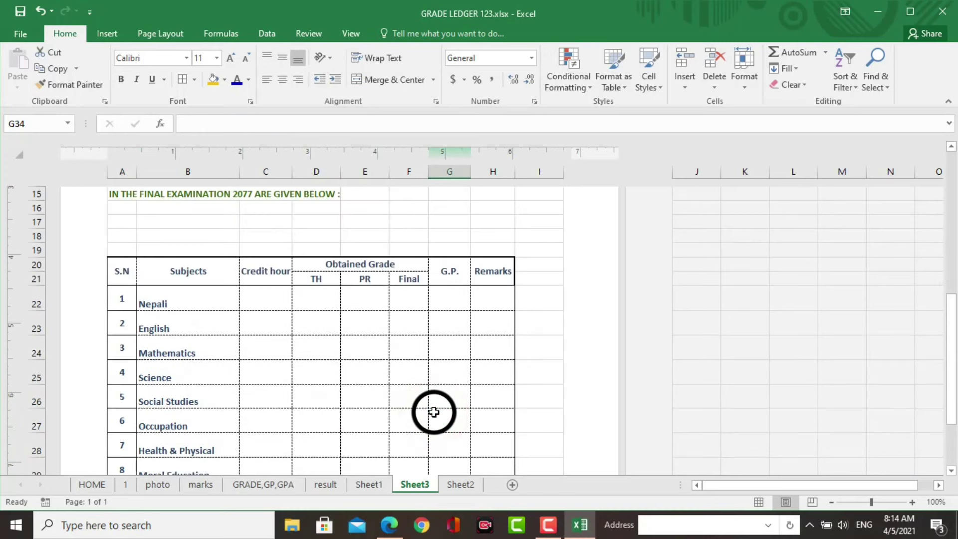
scroll(434, 412, "down", 2)
scroll(434, 412, "up", 2)
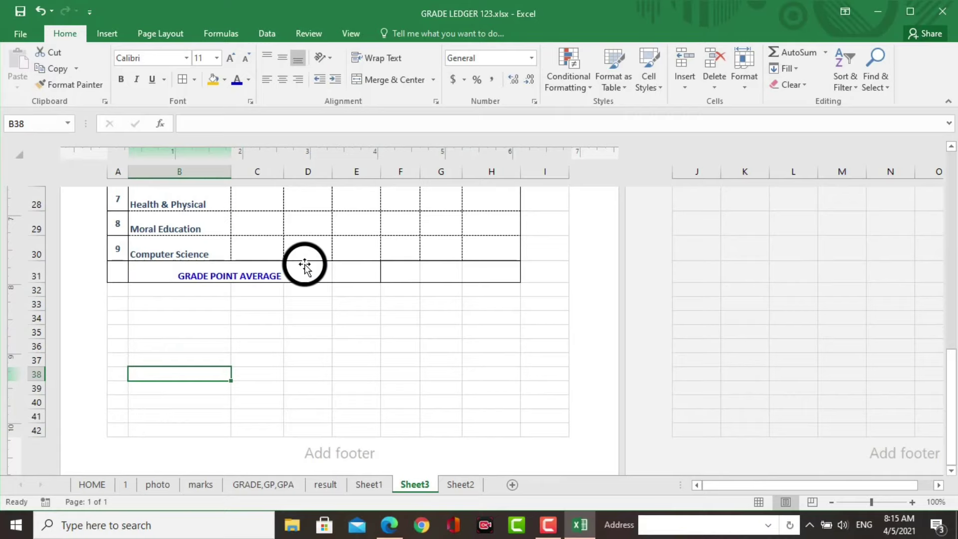
Step: Enter Date of issue in B38 and Class teacher merged and centred across D38:E38
type("Date o")
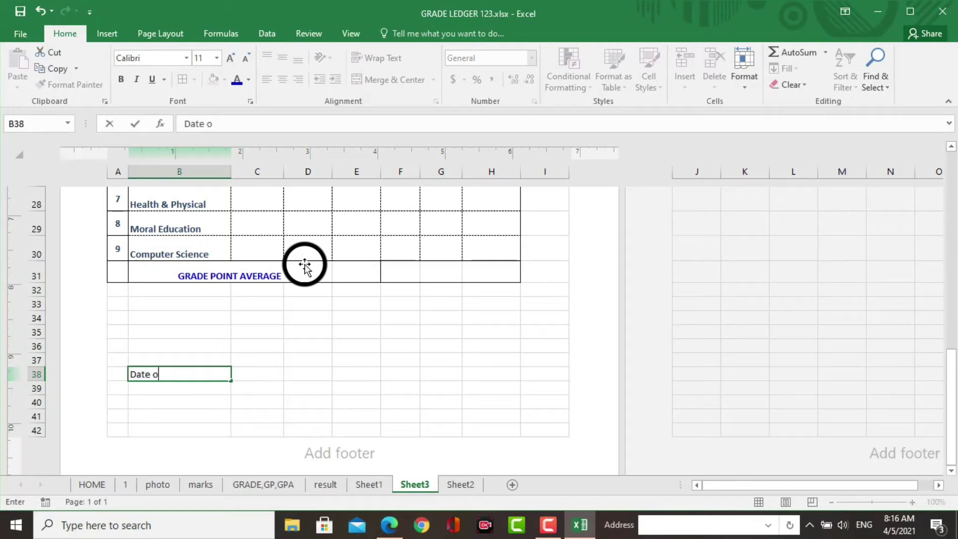
type("f issue")
key("Tab")
key("Tab")
type("Class t")
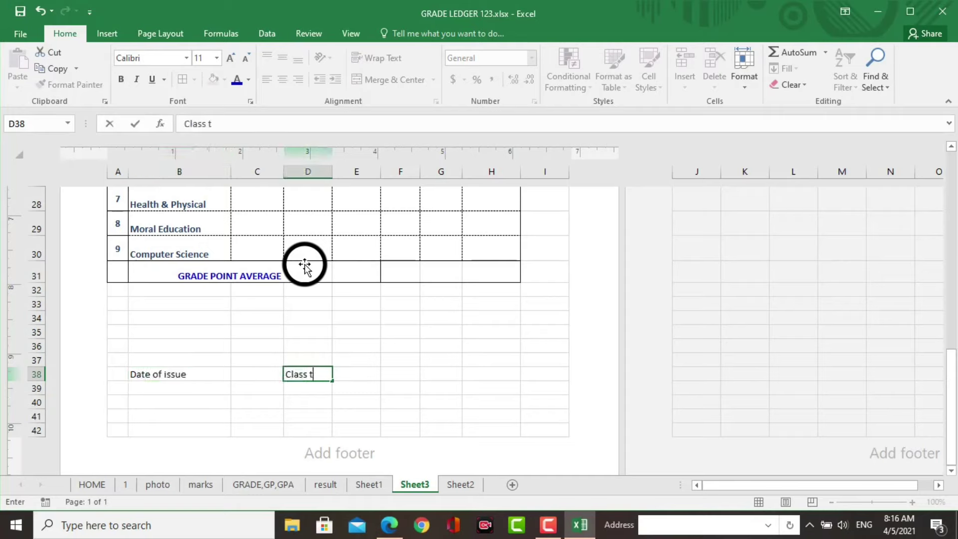
type("eac")
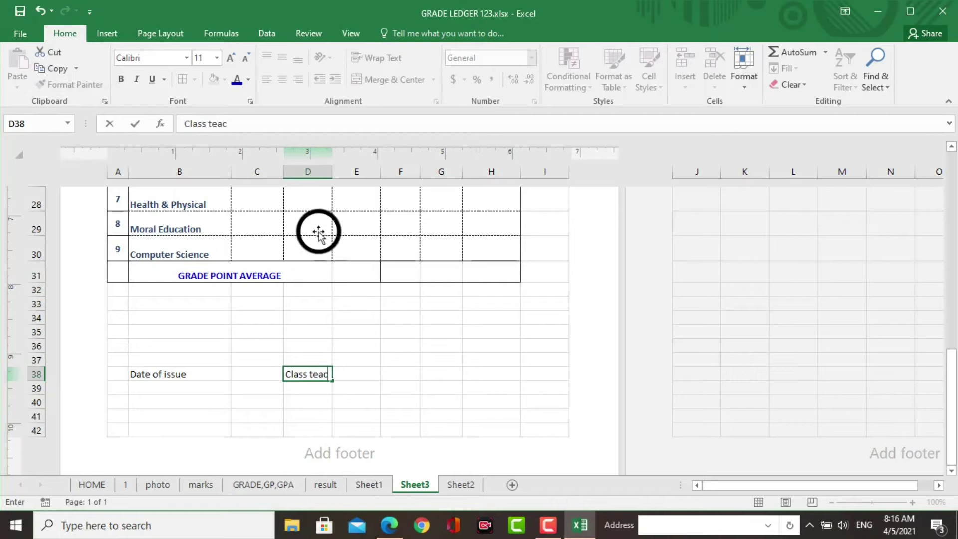
type("her")
key("shift+Right")
left_click(364, 80)
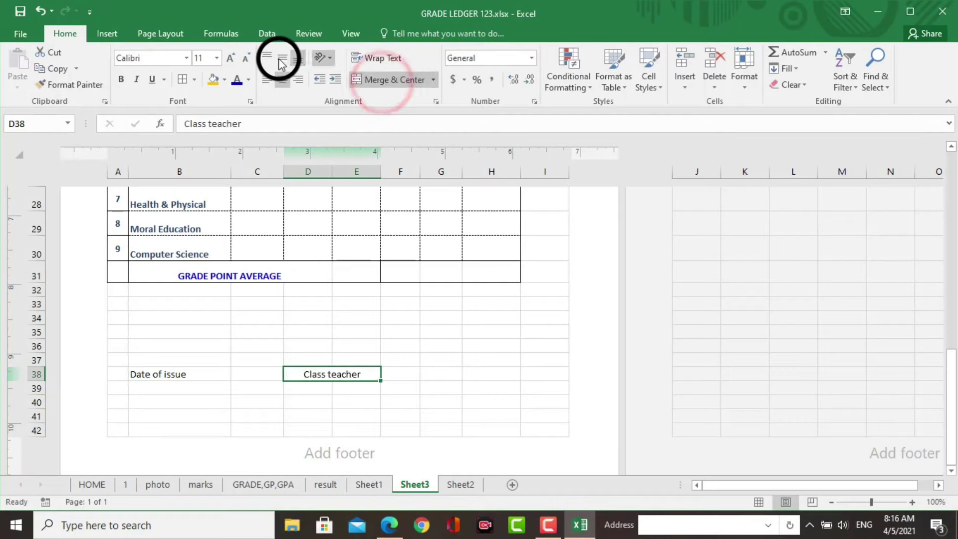
left_click(278, 58)
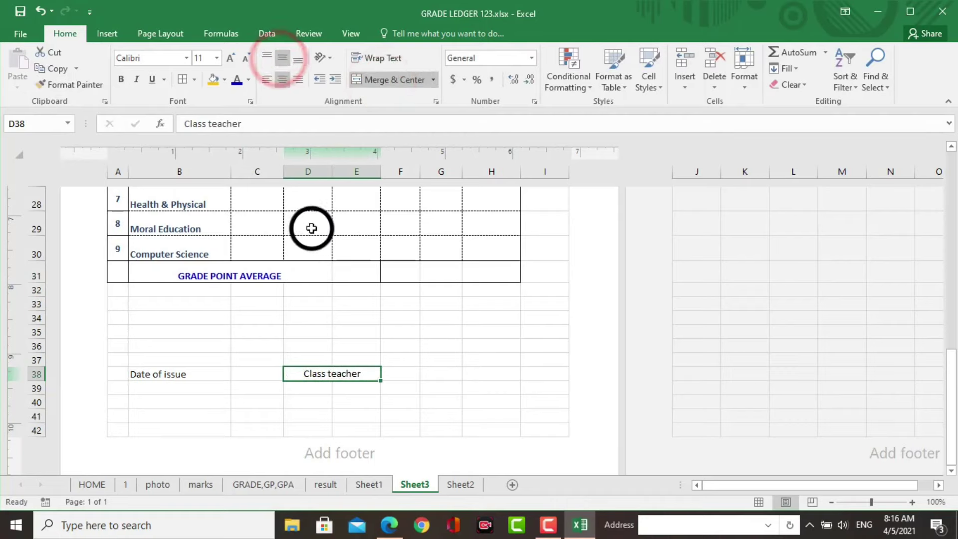
left_click(345, 398)
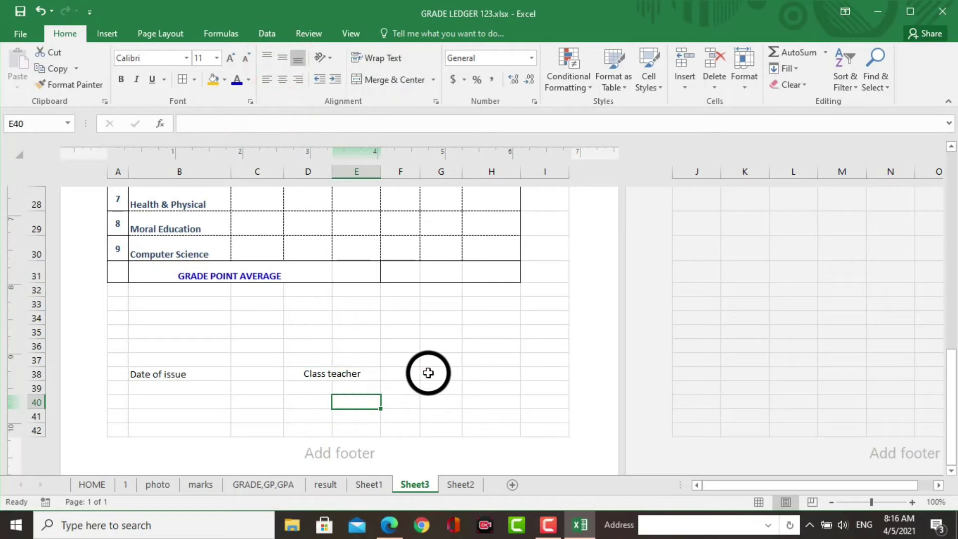
Step: Merge G38:H38 and enter the Principle label
left_click_drag(429, 373, 477, 376)
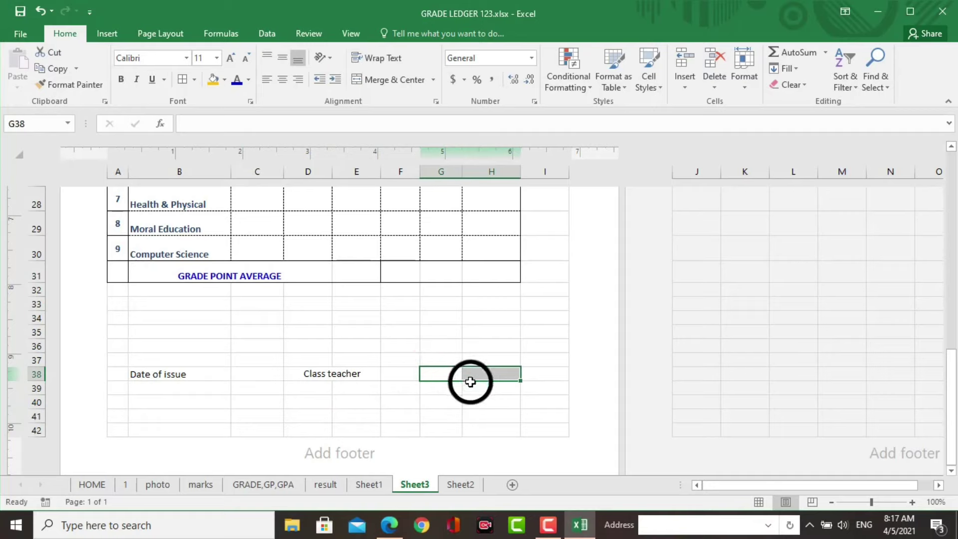
left_click(378, 79)
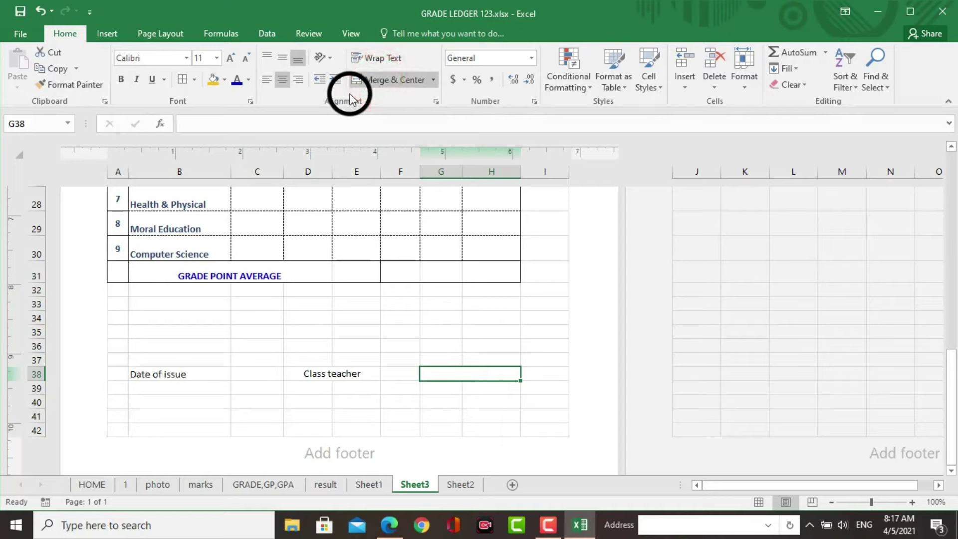
type("Principle")
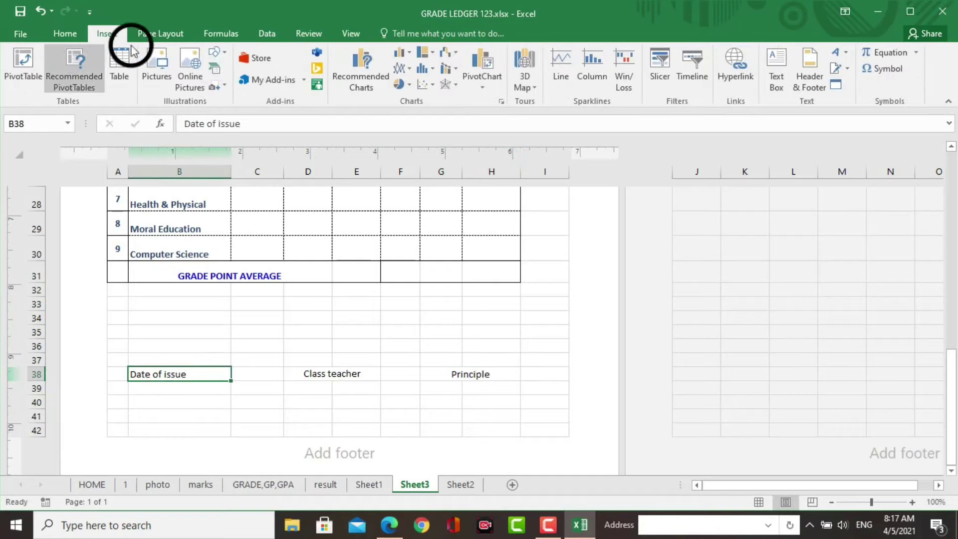
Step: Add a dashed top border above Date of issue as a signature line
left_click(65, 33)
key("alt+h")
key("b")
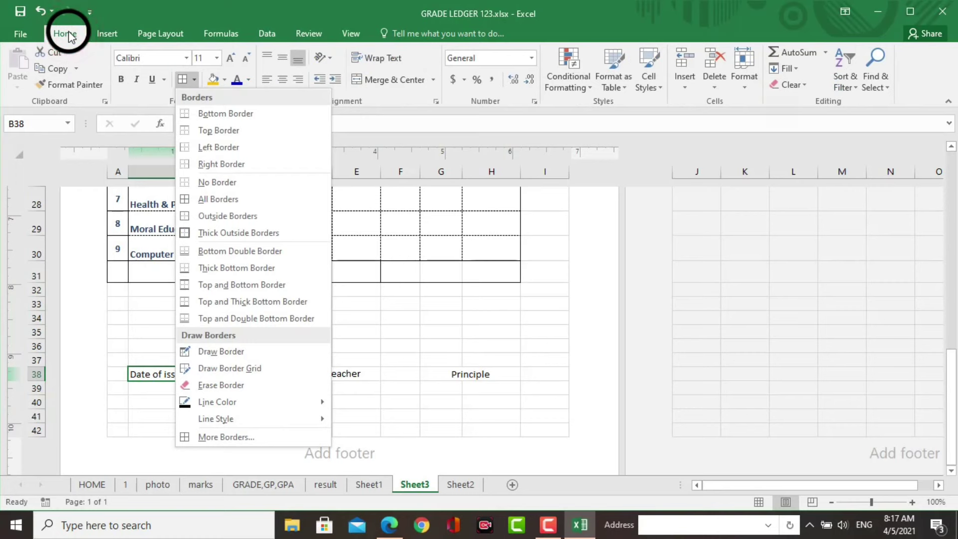
left_click(211, 437)
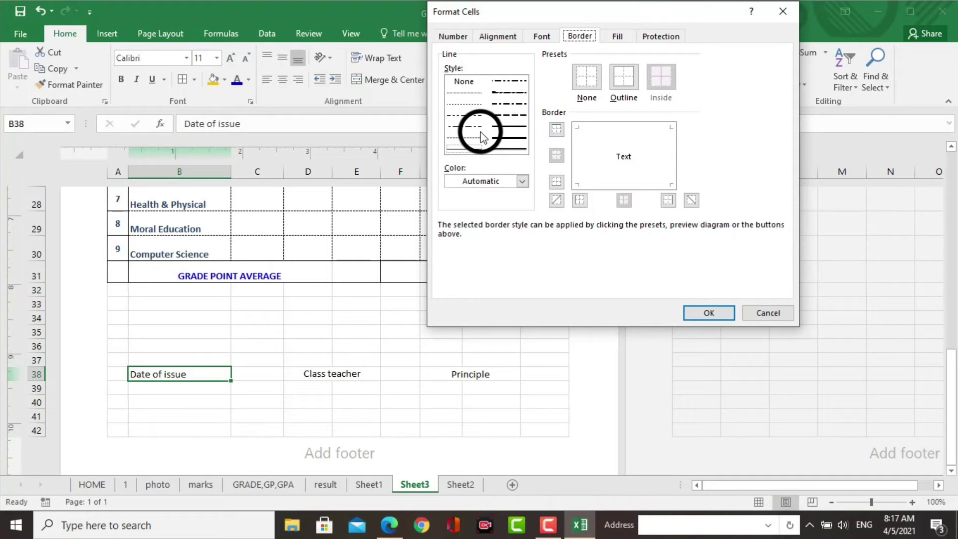
left_click(509, 115)
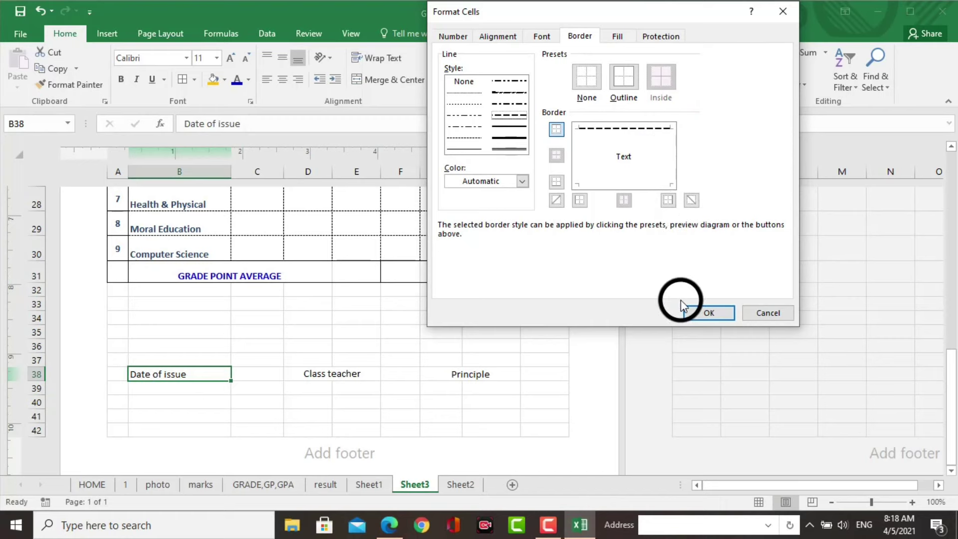
left_click(704, 313)
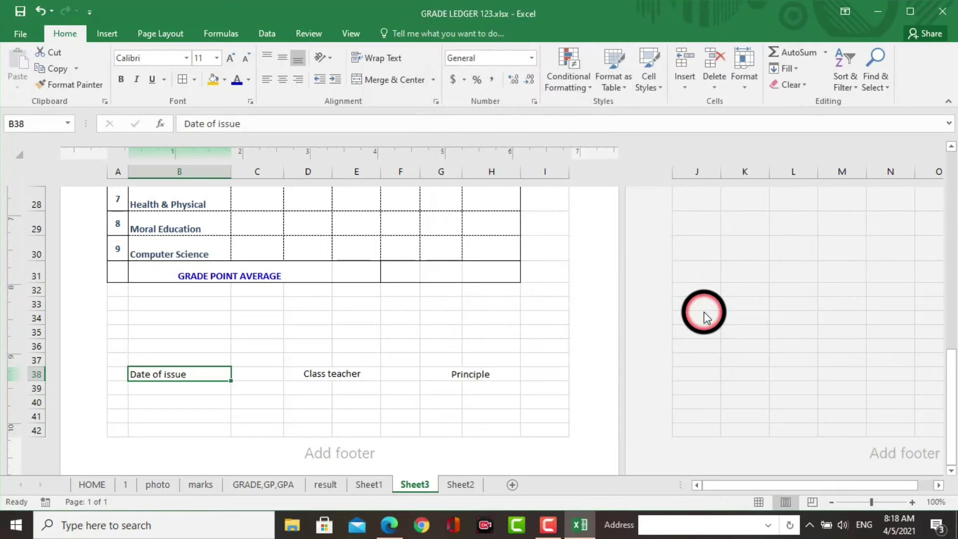
left_click(258, 397)
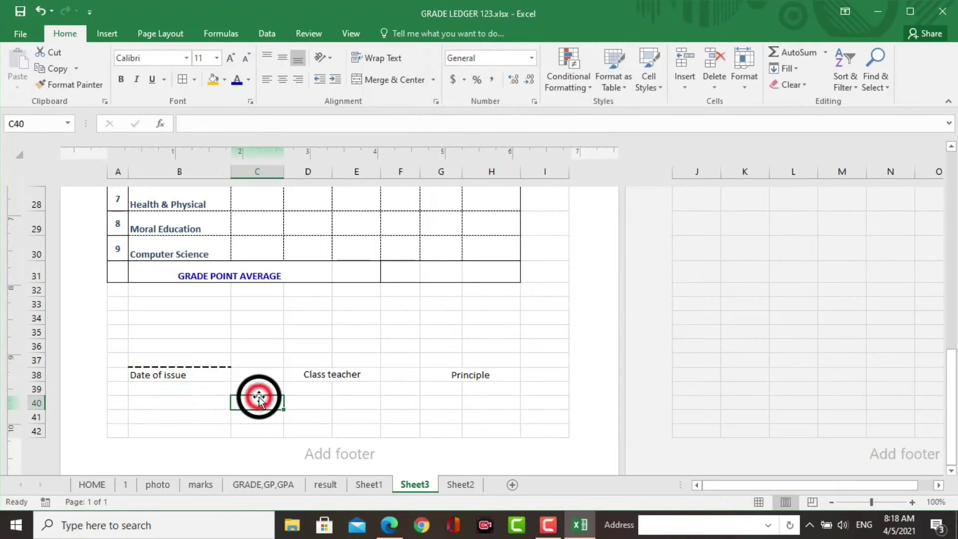
Step: Add a dashed top border above Class teacher
left_click(324, 373)
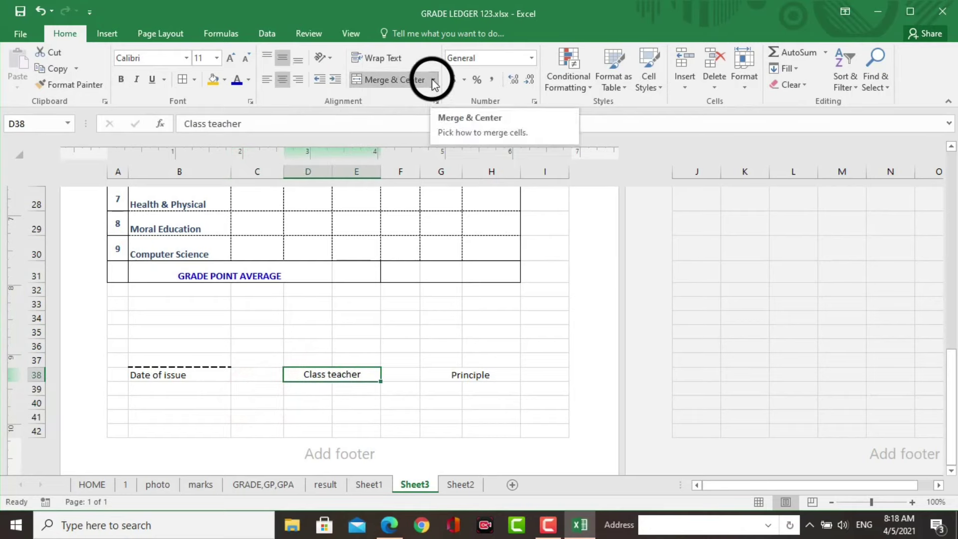
left_click(194, 80)
left_click(209, 437)
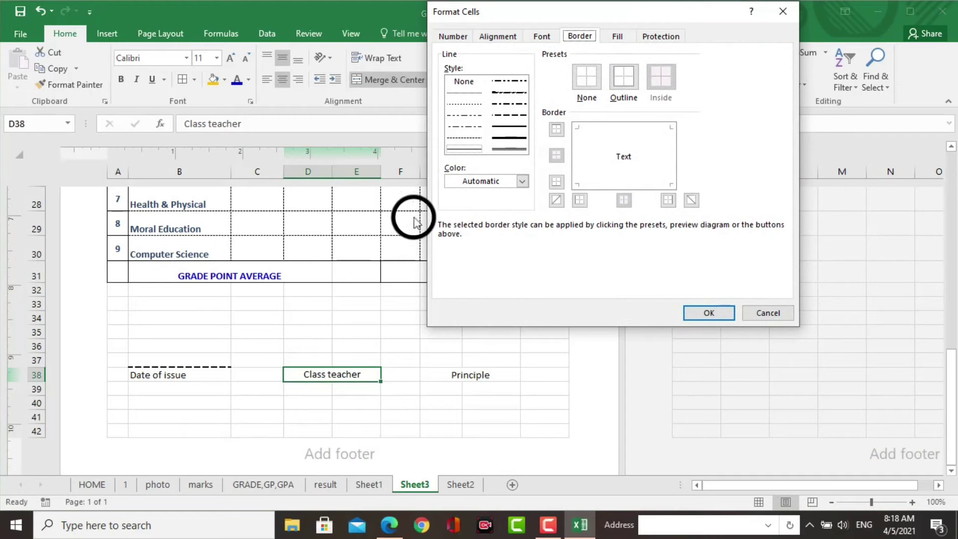
left_click(510, 114)
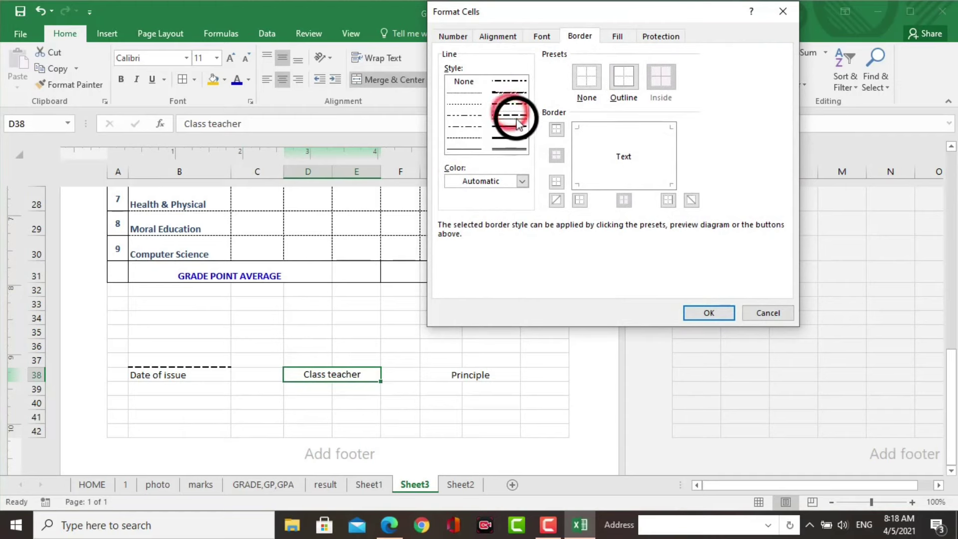
left_click(669, 131)
left_click(709, 312)
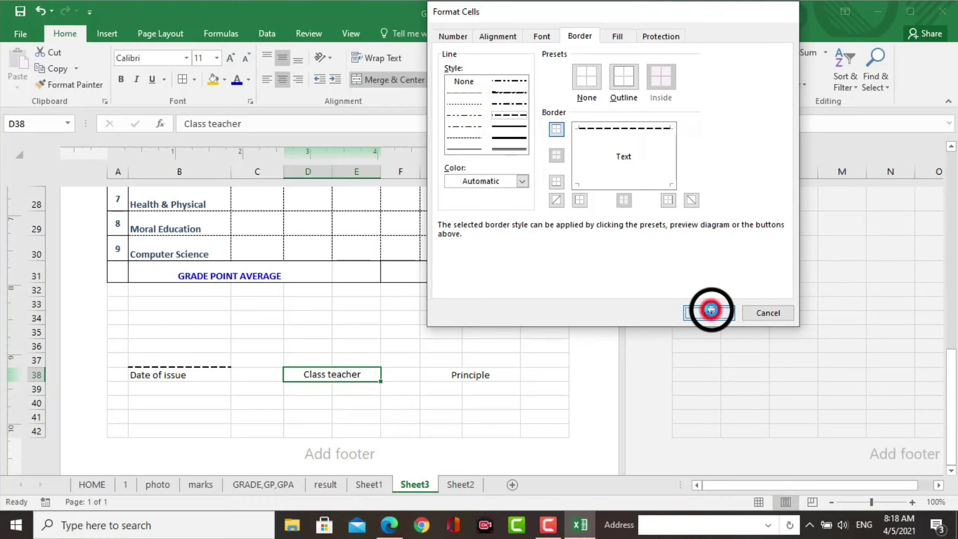
Step: Add a dashed top border above Principle
left_click(474, 375)
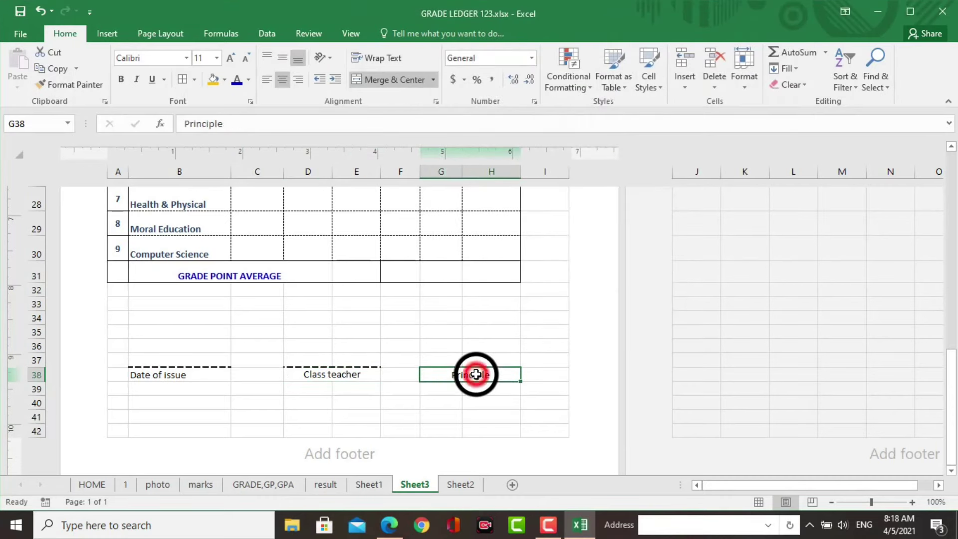
left_click(196, 80)
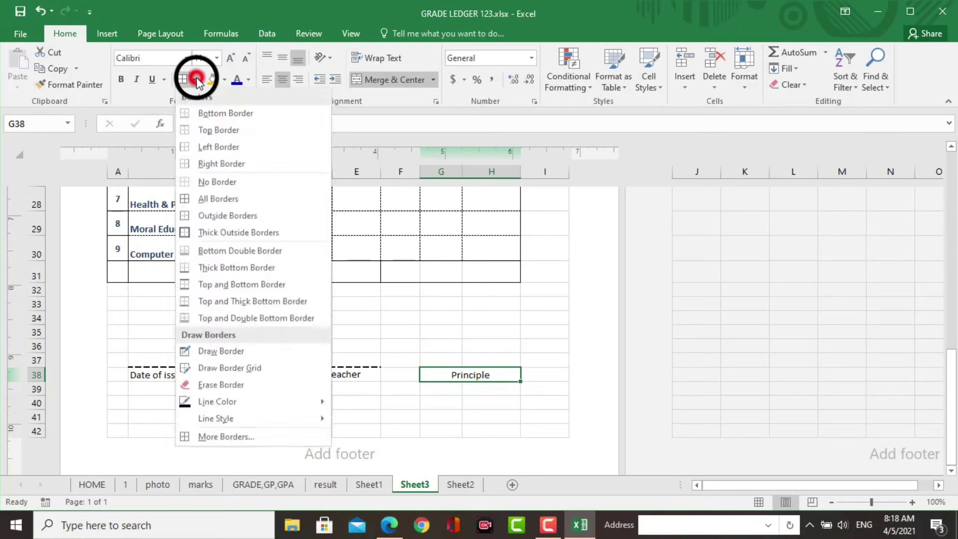
left_click(233, 438)
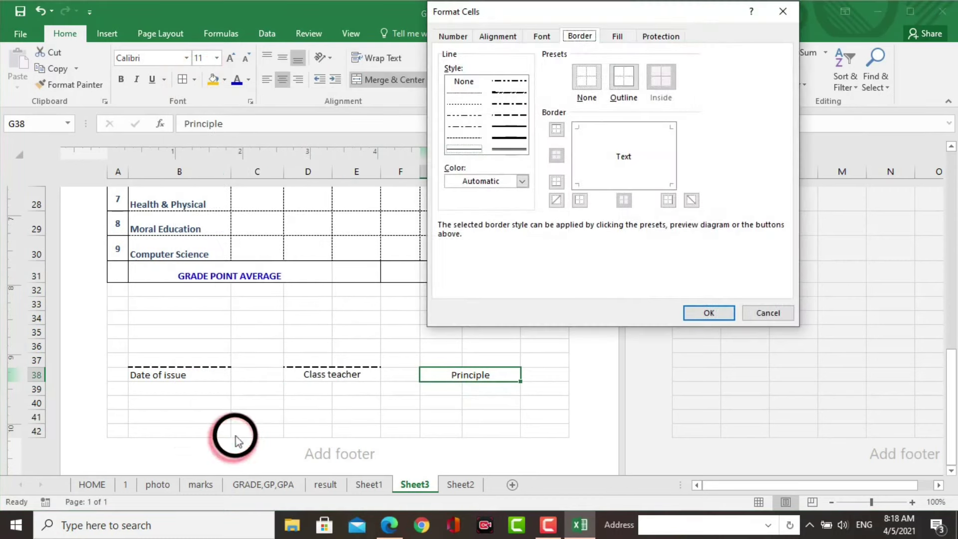
left_click(508, 116)
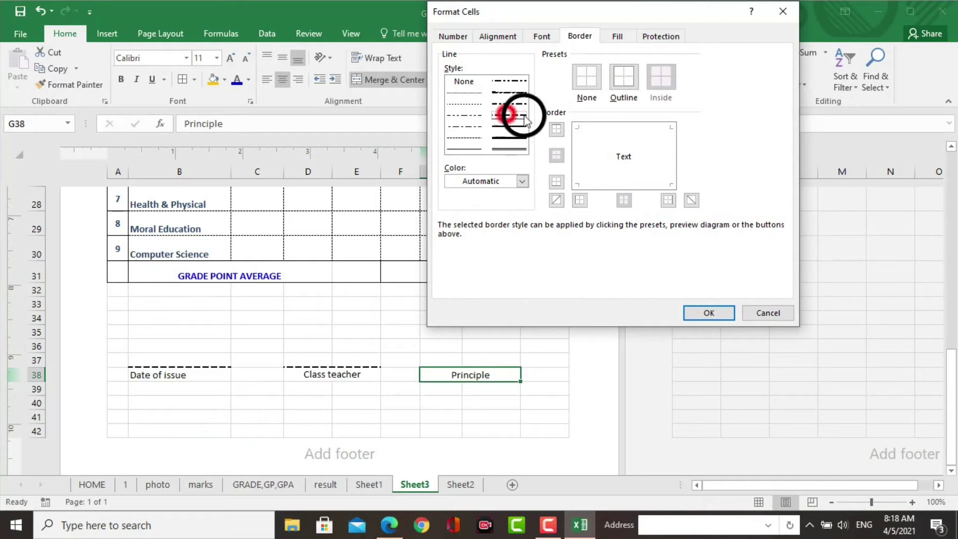
left_click(669, 129)
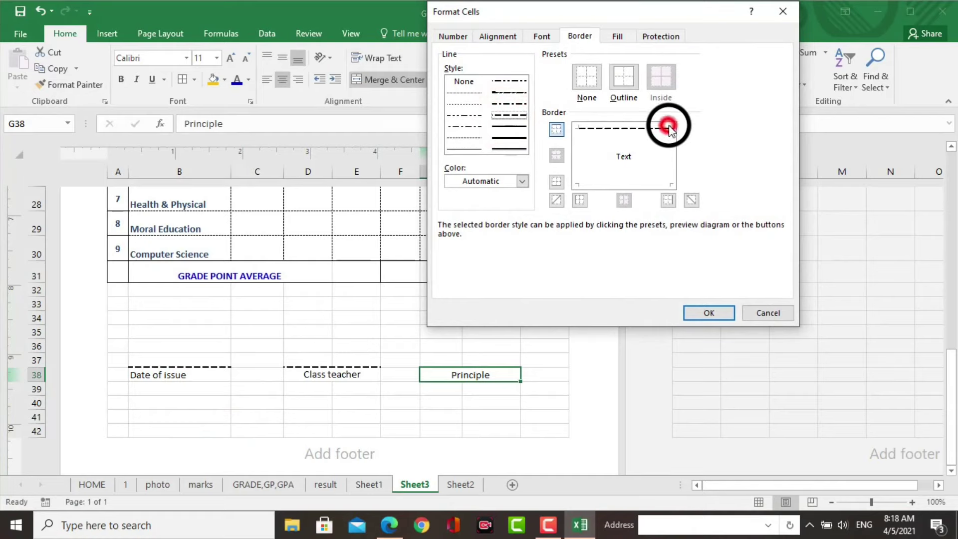
left_click(704, 313)
left_click(441, 426)
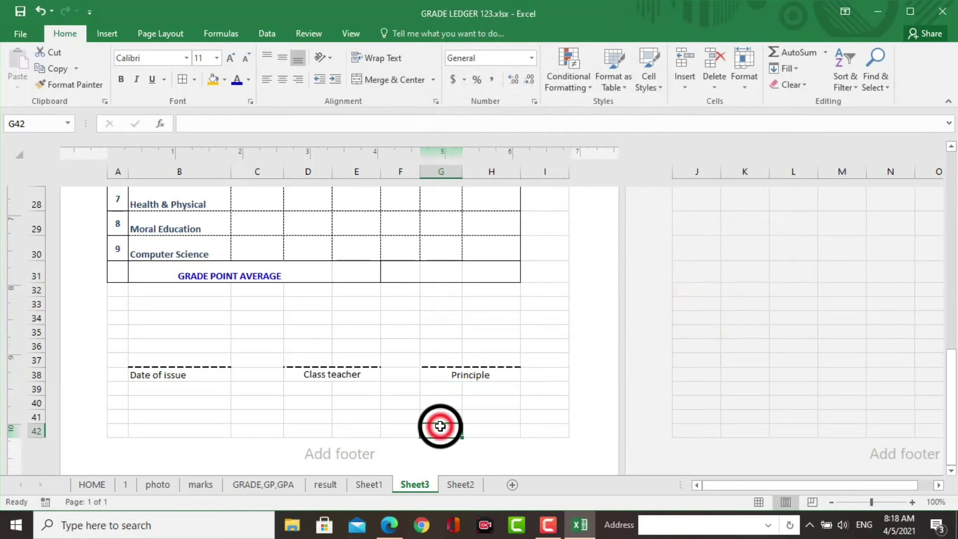
left_click(182, 374)
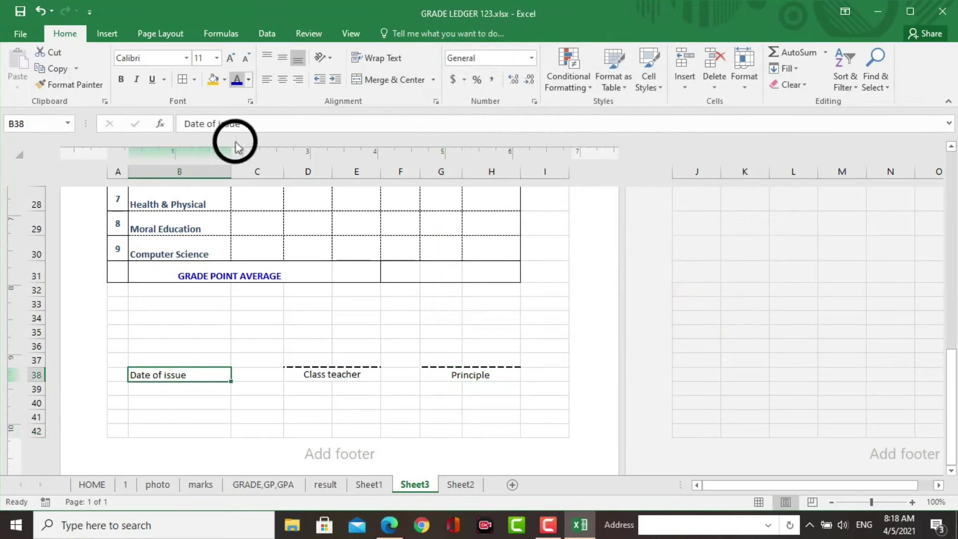
Step: Make the Date of issue, Class teacher and Principle labels bold red
left_click(251, 80)
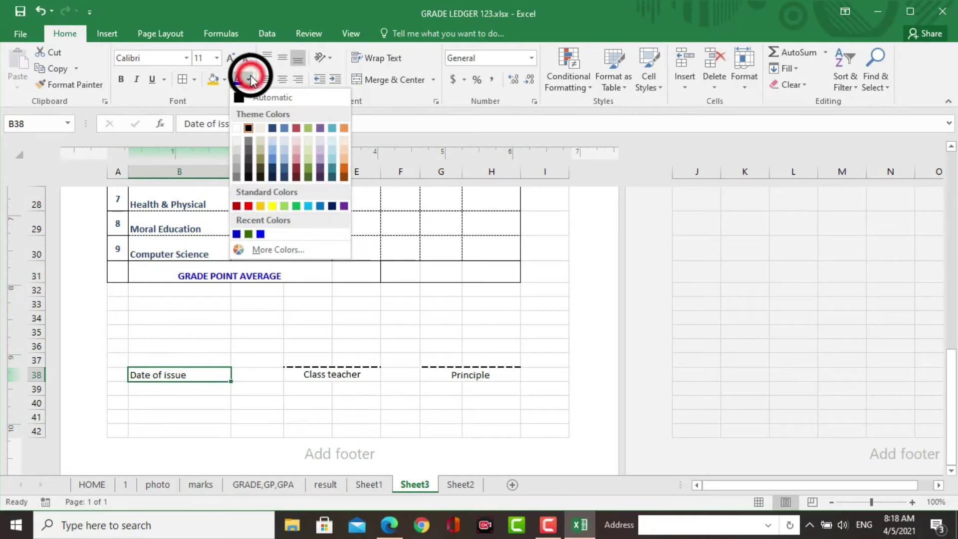
left_click(250, 205)
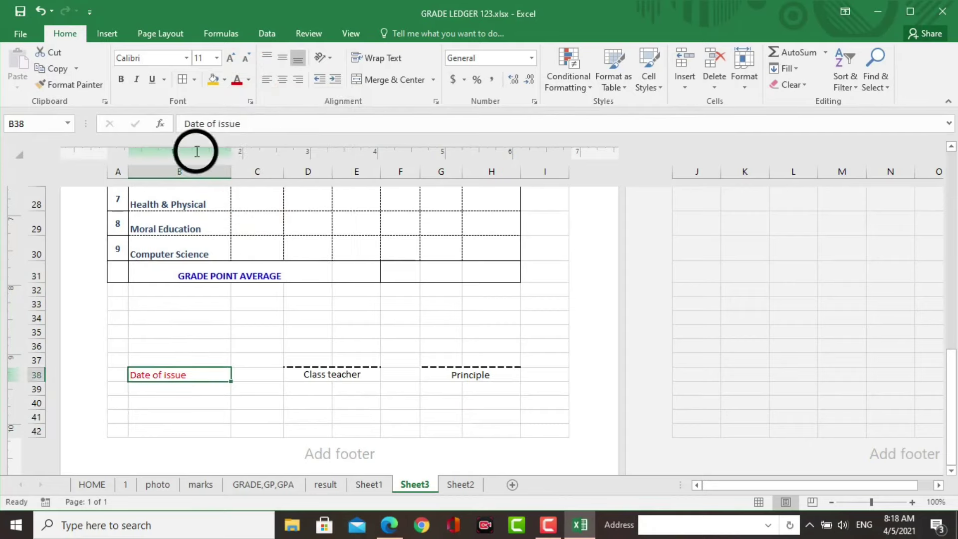
left_click(121, 80)
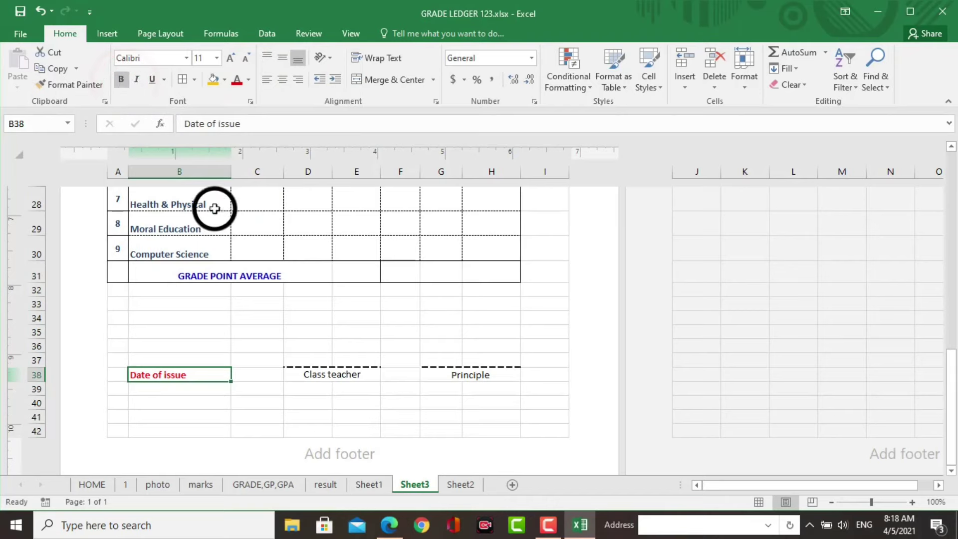
left_click(331, 372)
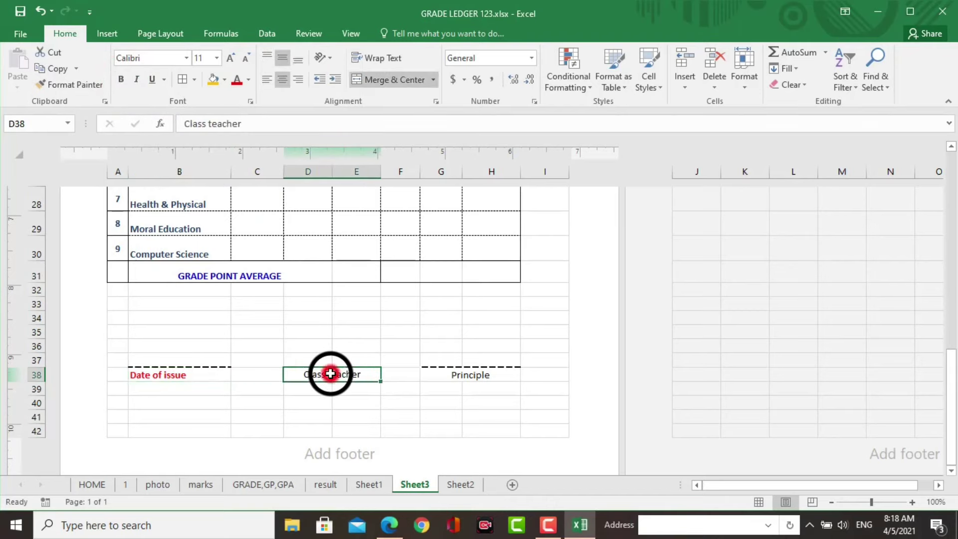
left_click(238, 80)
left_click(121, 80)
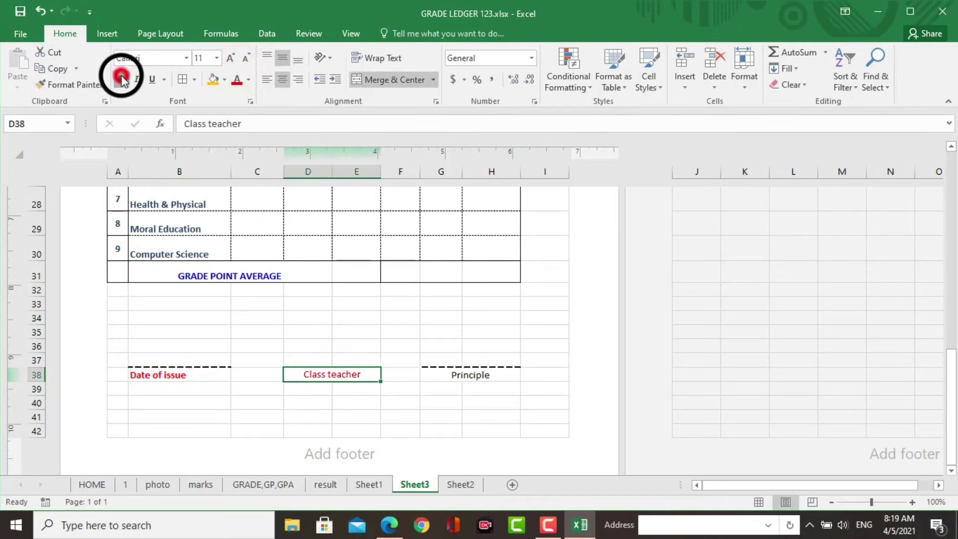
left_click(471, 375)
key("F4")
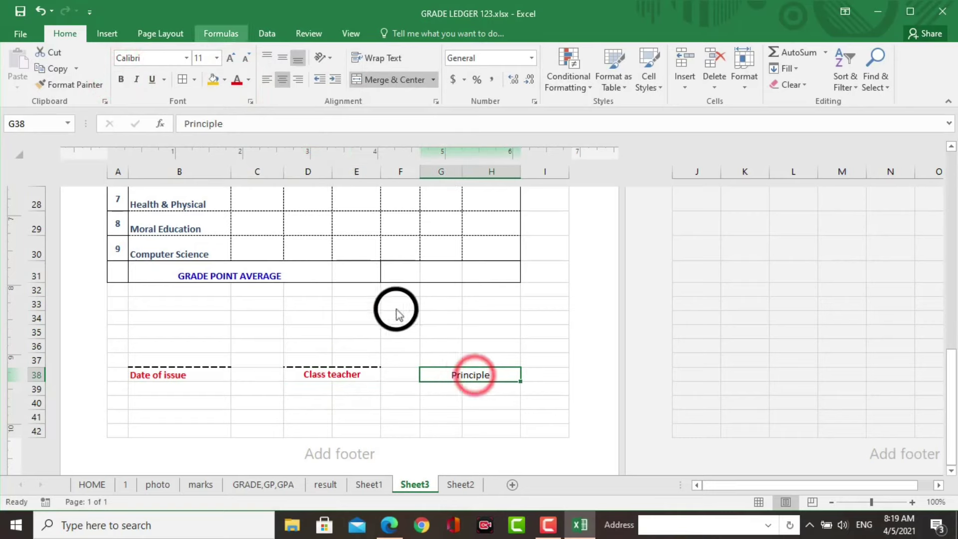
left_click(121, 79)
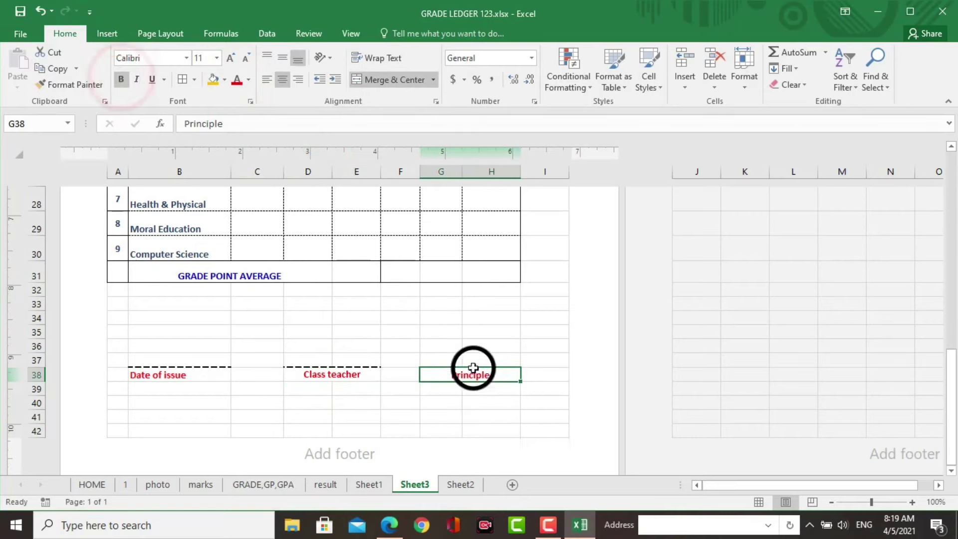
Step: Enter =TODAY() in B37 to show today's date, 4/5/2021
left_click(531, 417)
type("=")
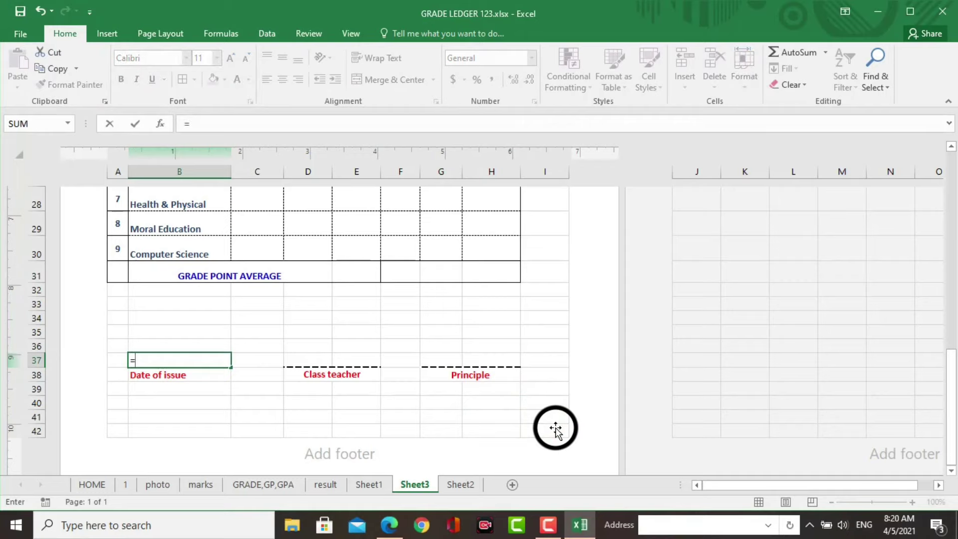
type("t")
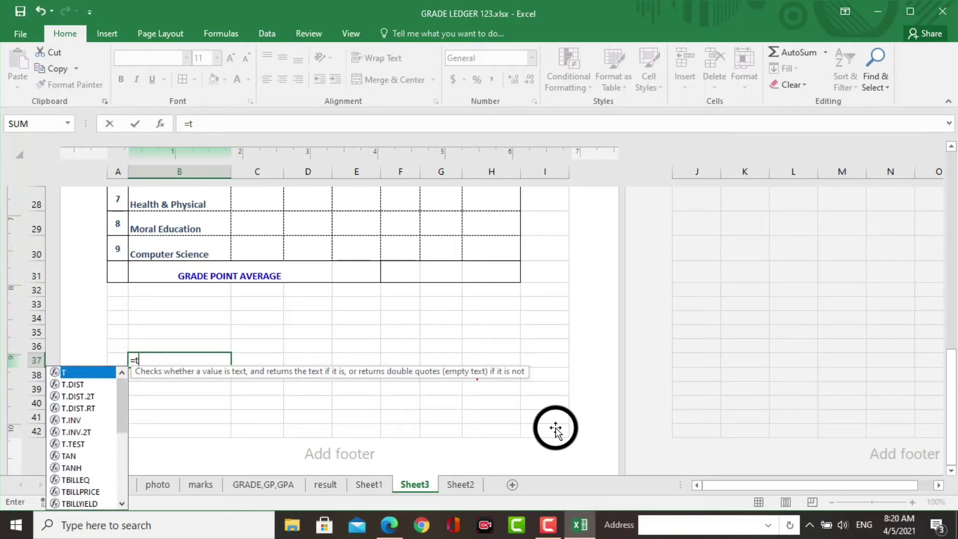
type("o")
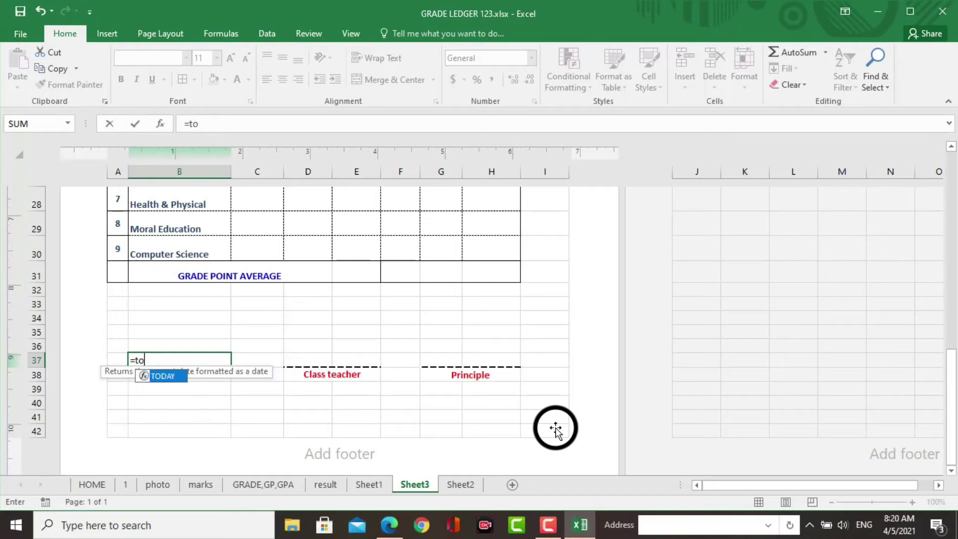
key("Tab")
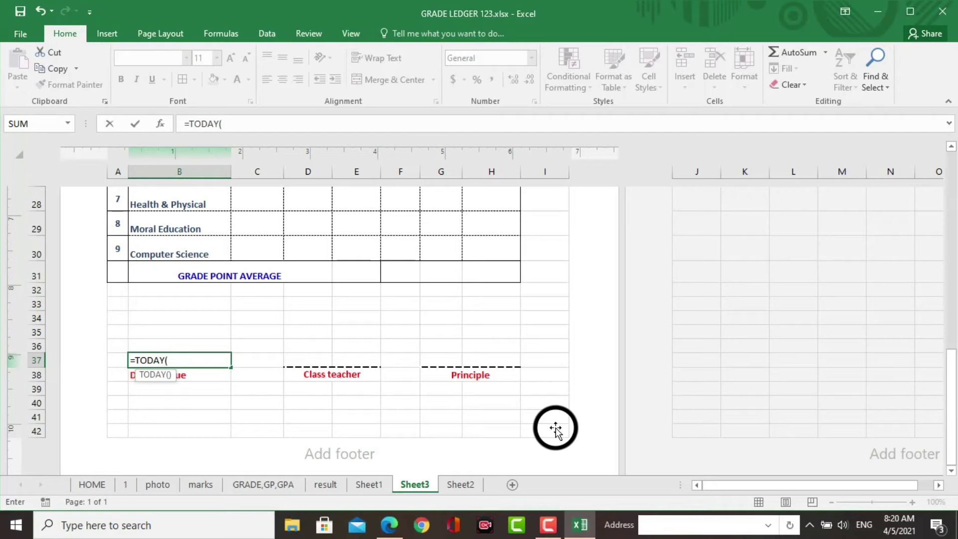
key("Return")
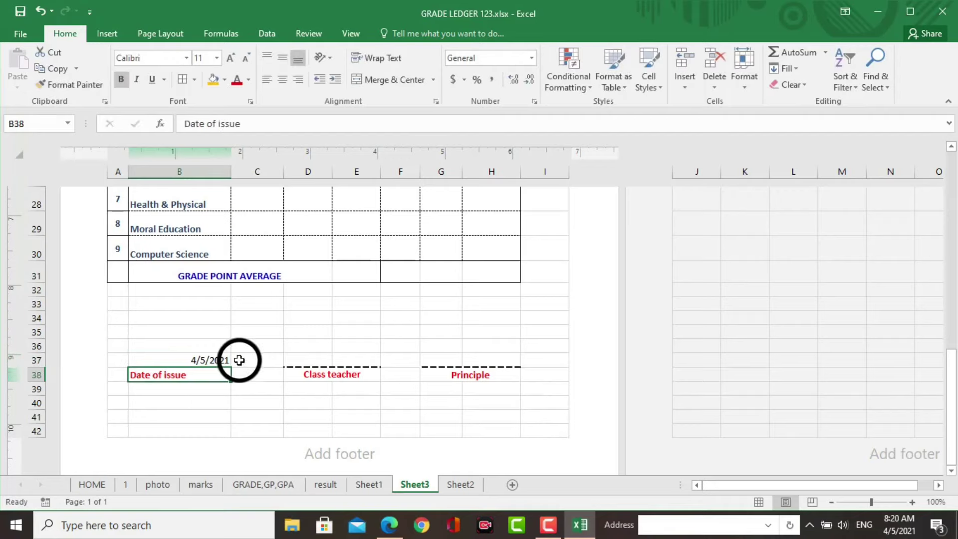
left_click(205, 361)
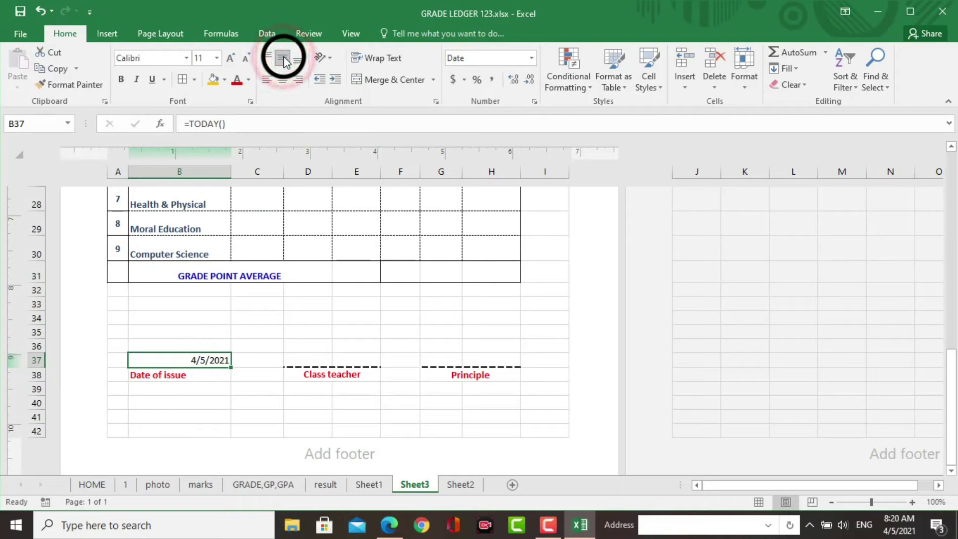
Step: Centre the date and the Date of issue label in cells B37 and B38
left_click(283, 78)
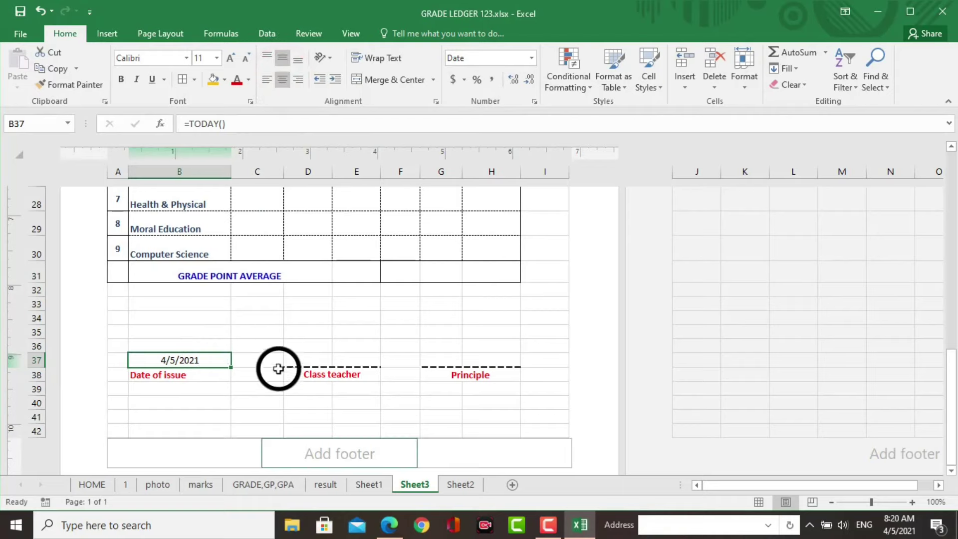
left_click(278, 403)
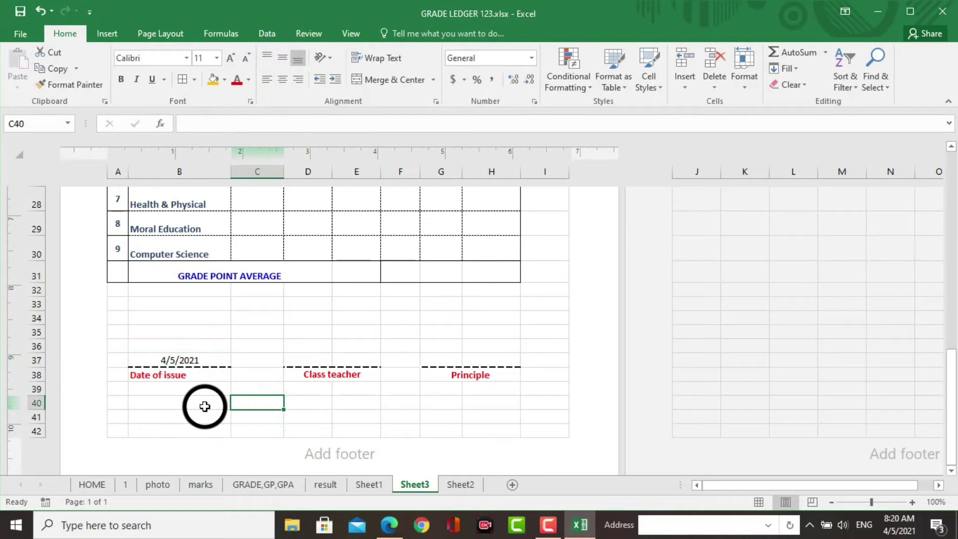
left_click(188, 376)
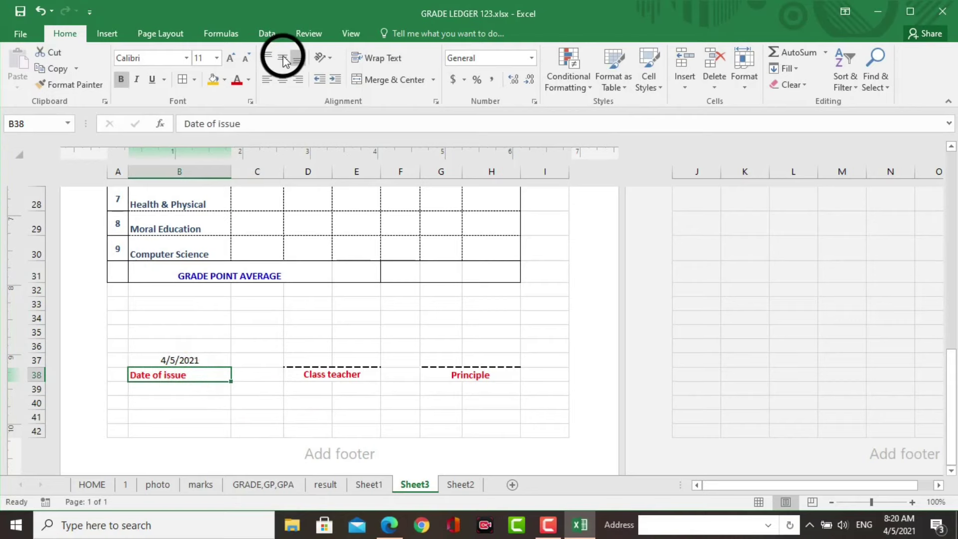
left_click(283, 79)
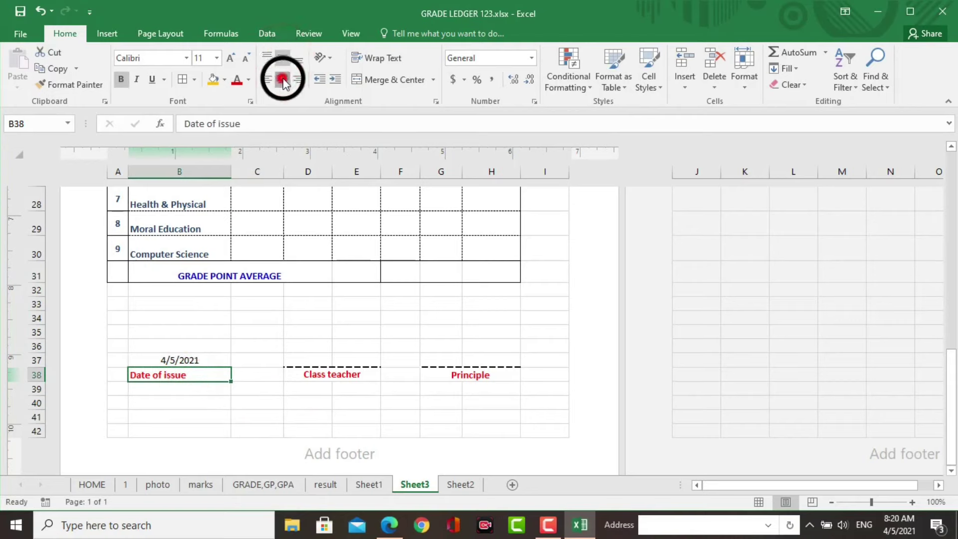
Step: Enter the class teacher's name in D37, centred and merged across D37:E37
left_click(290, 393)
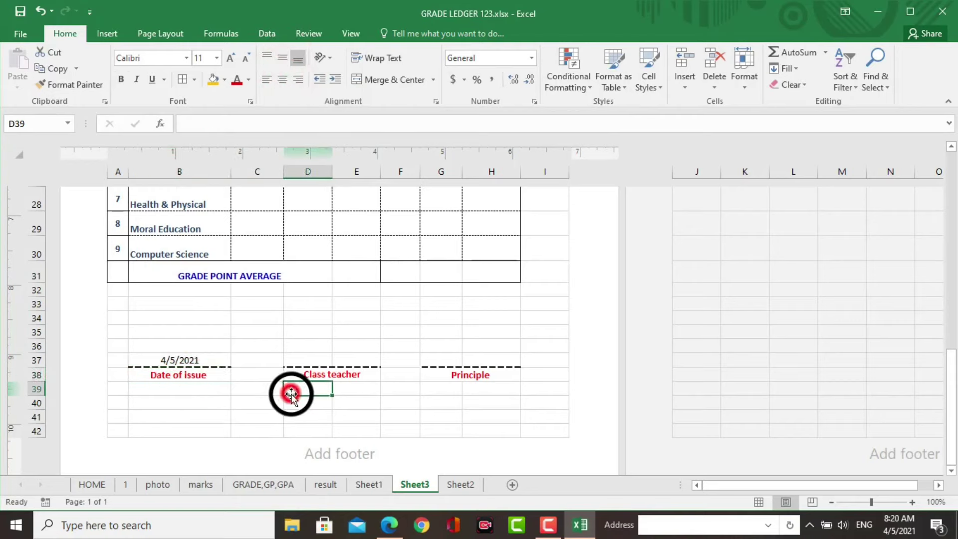
left_click(342, 373)
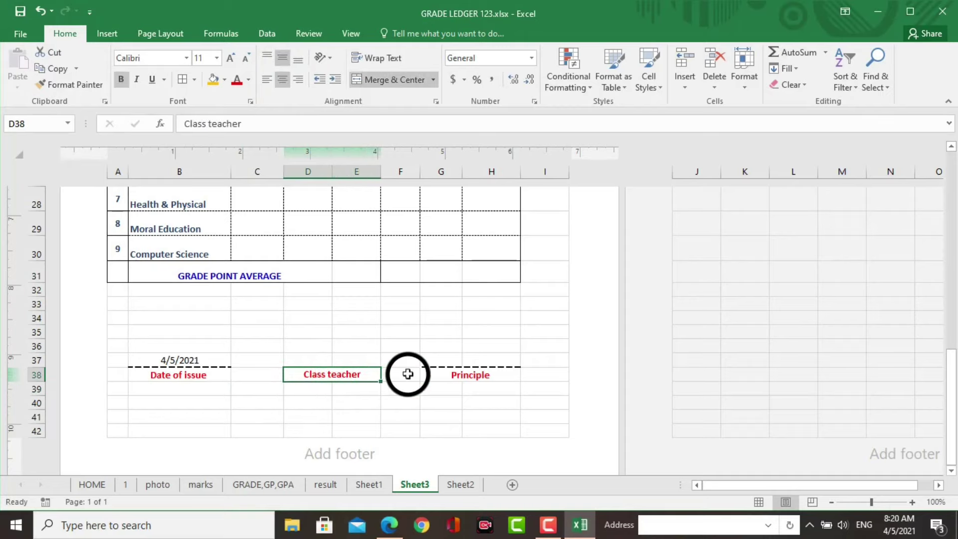
left_click(474, 374)
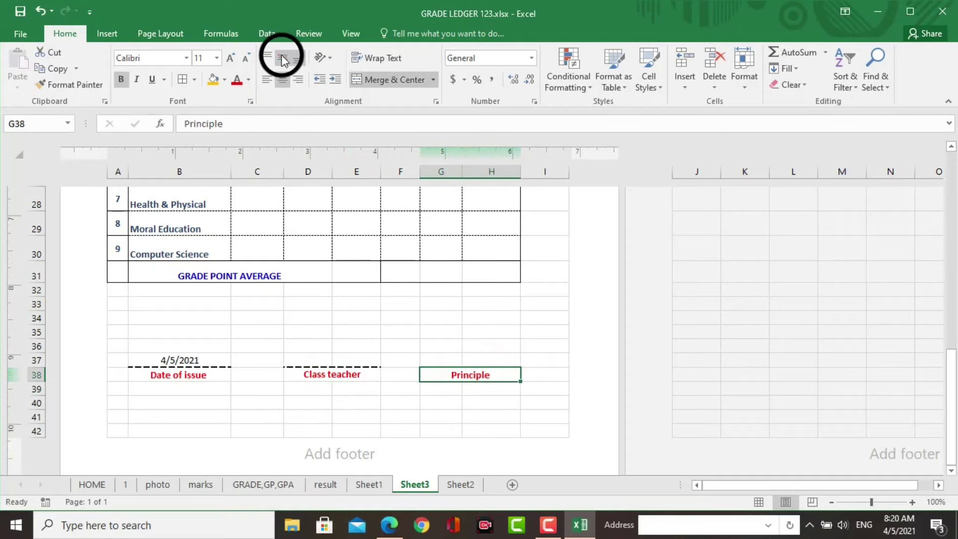
left_click(347, 362)
type("edutech mg")
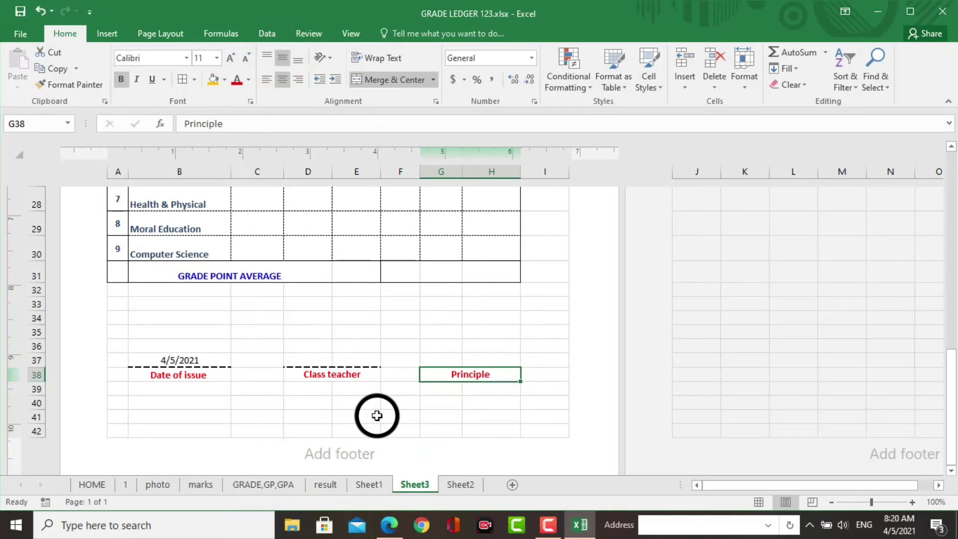
left_click(367, 391)
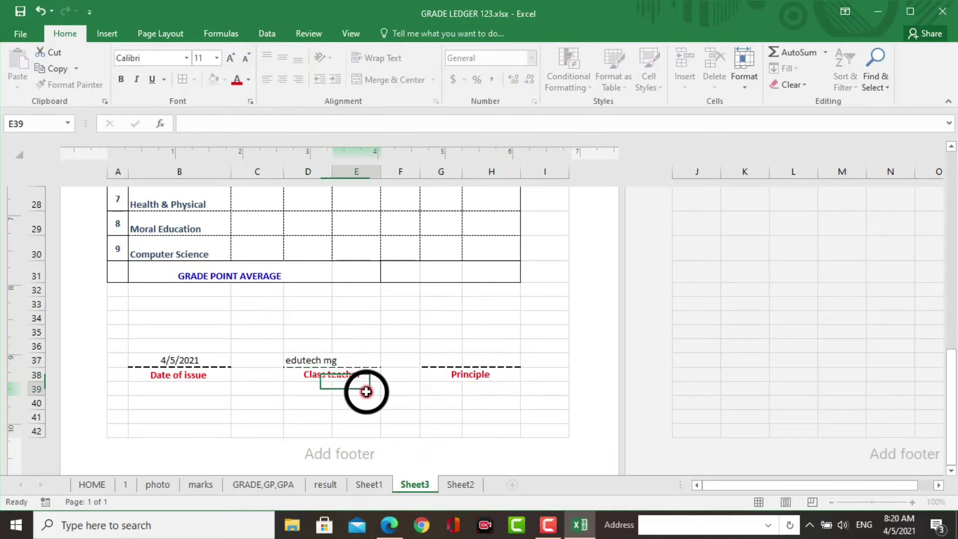
key("Up")
key("Up")
key("Left")
left_click(280, 80)
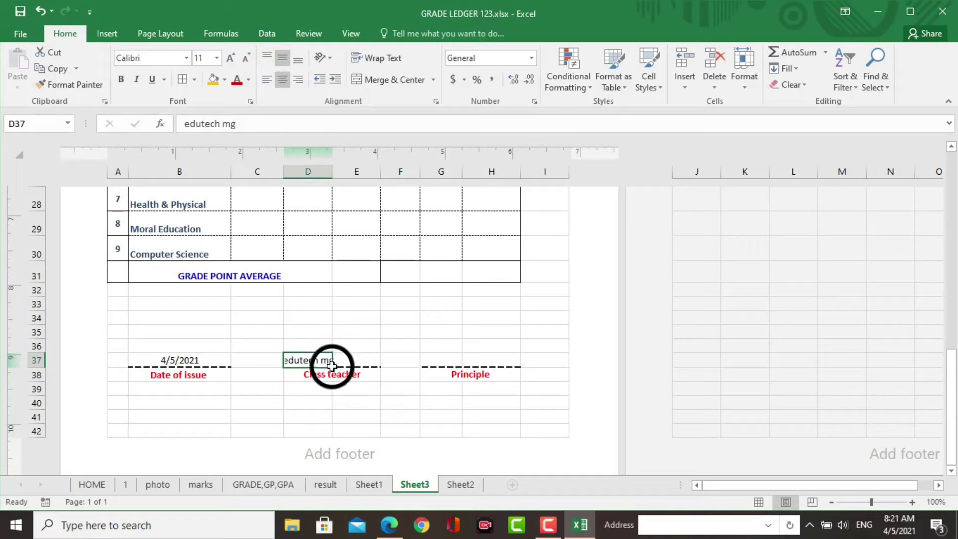
left_click_drag(332, 366, 305, 360)
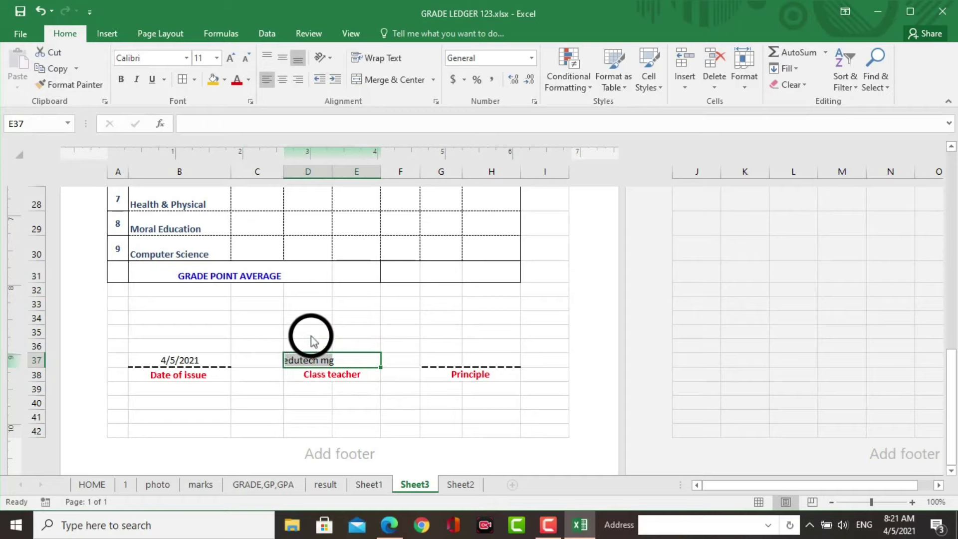
left_click(374, 78)
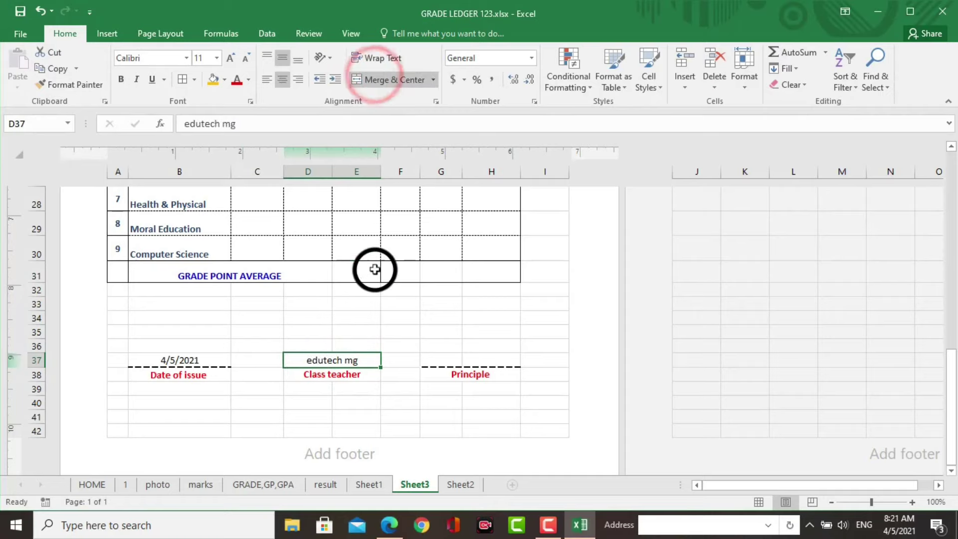
Step: Enter the principal's name in cell G37 above the Principle label
left_click(377, 398)
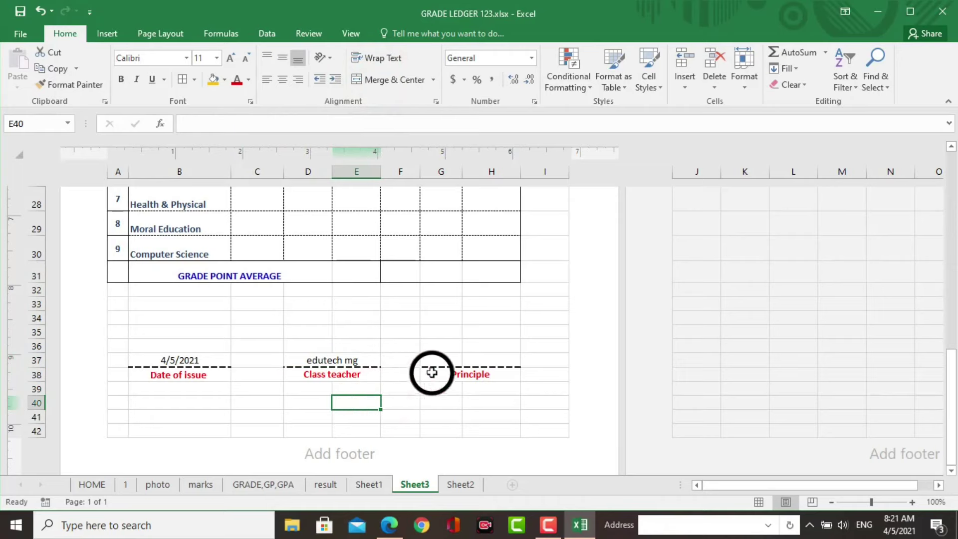
left_click(457, 360)
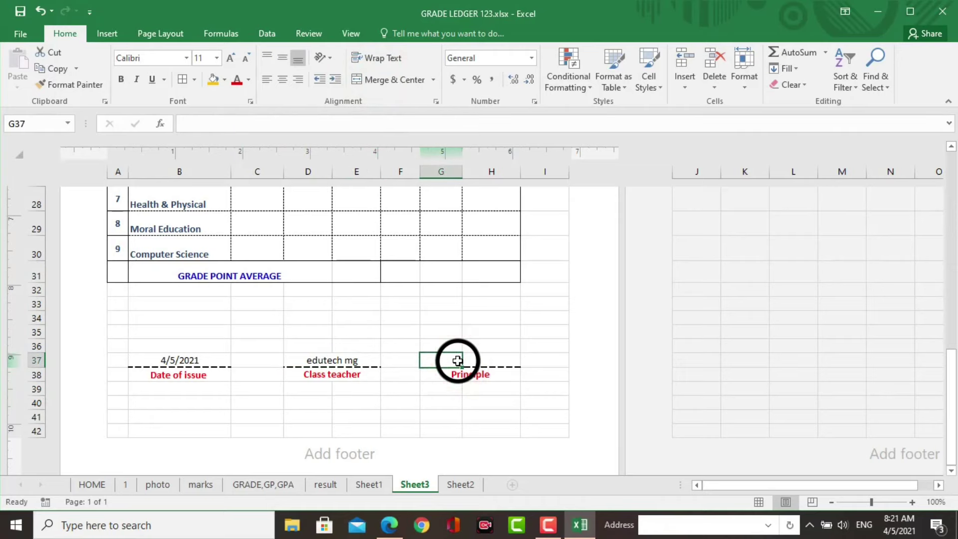
type("sample sir")
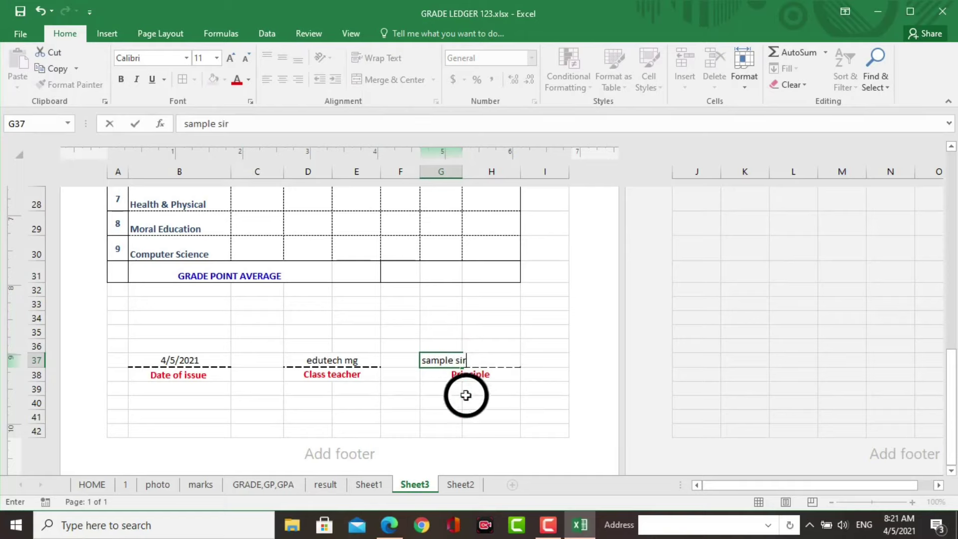
left_click(474, 429)
Step: Middle-align, centre and merge the principal's name across G37:H37, then select the grade sheet
left_click(453, 359)
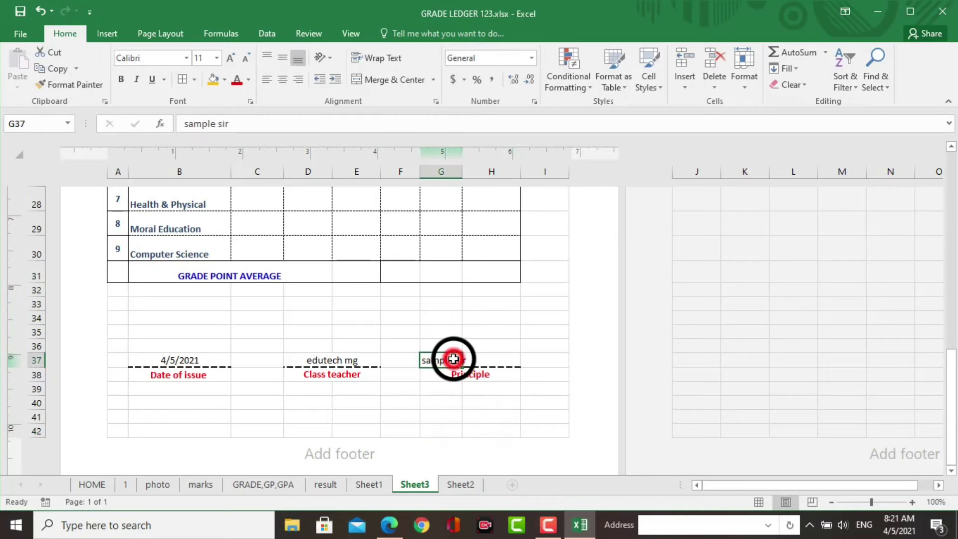
left_click_drag(448, 360, 487, 359)
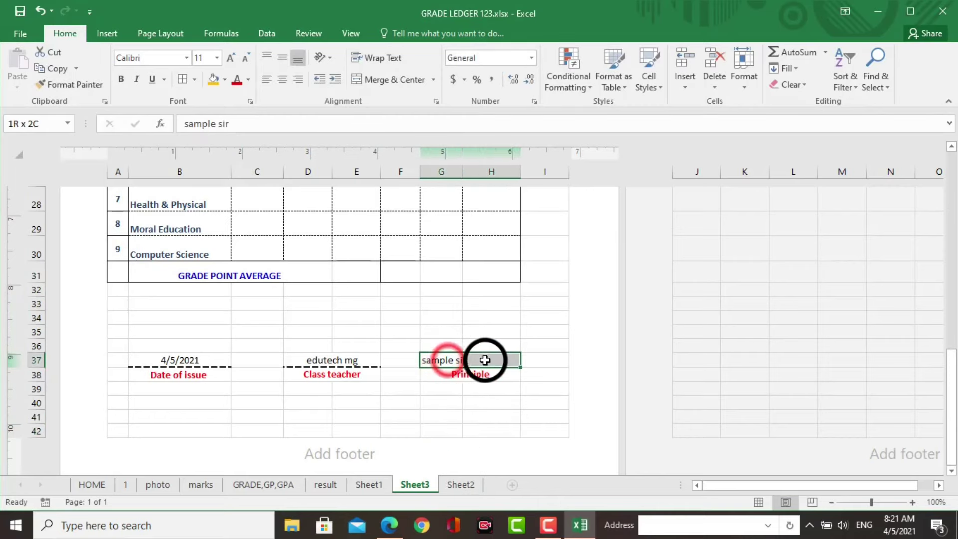
left_click(283, 59)
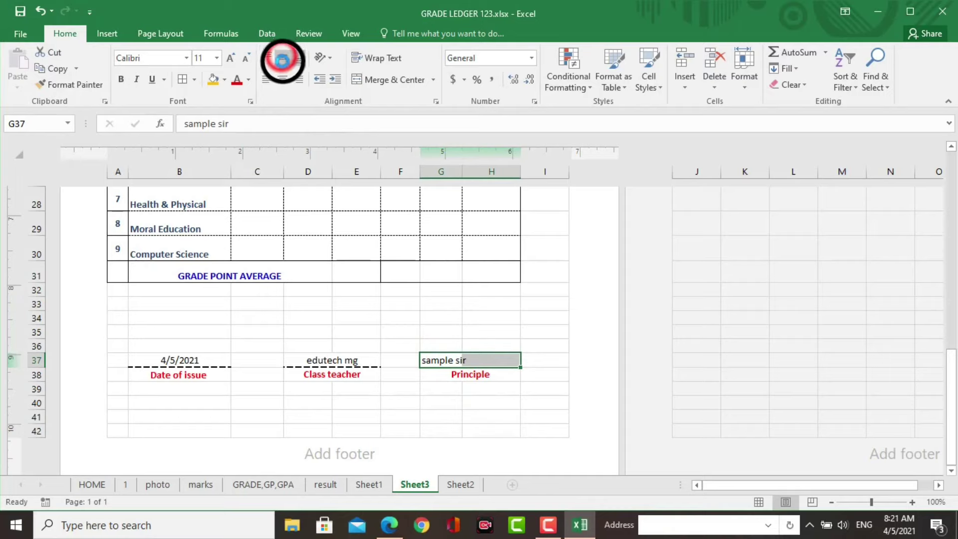
left_click(283, 81)
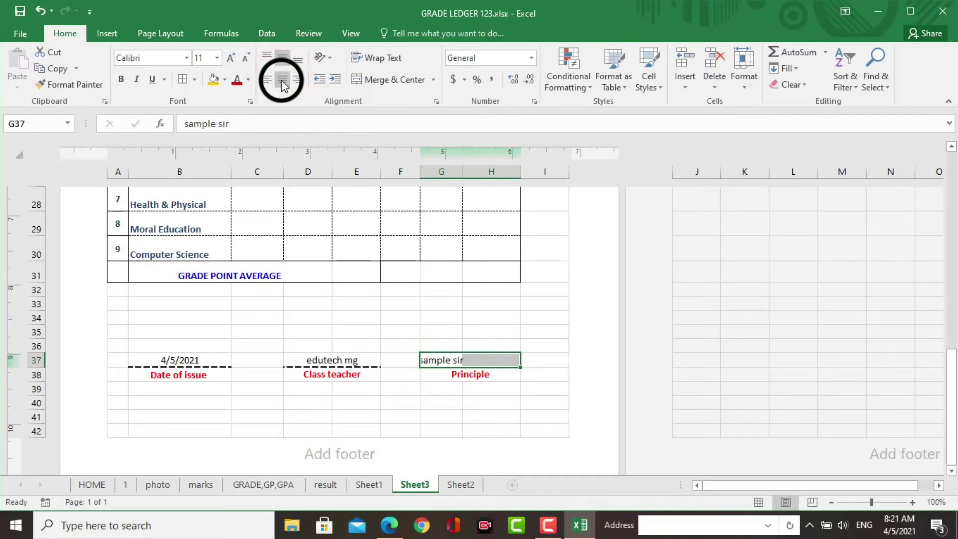
left_click(402, 80)
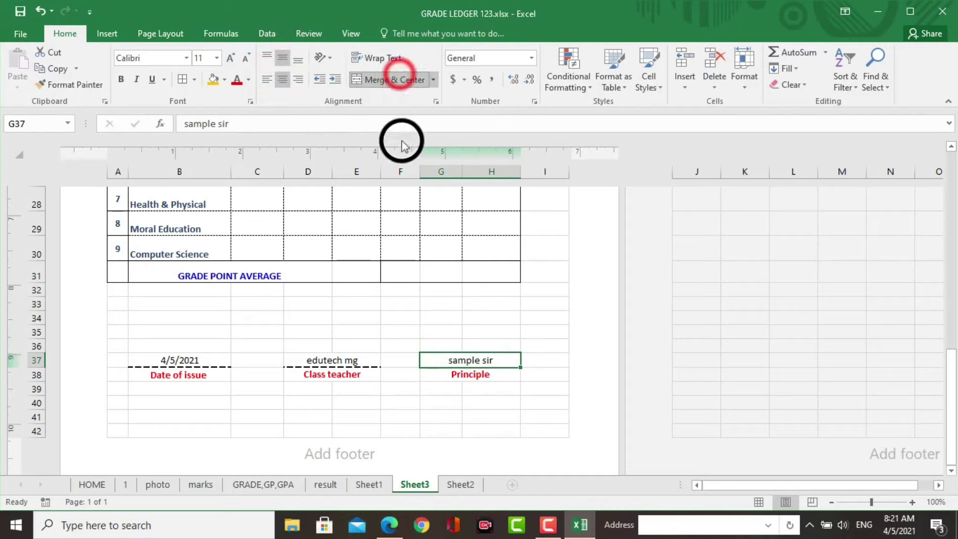
scroll(208, 239, "up", 9)
mouse_move(207, 248)
left_mouse_down()
mouse_move(215, 533)
mouse_move(248, 260)
left_mouse_up()
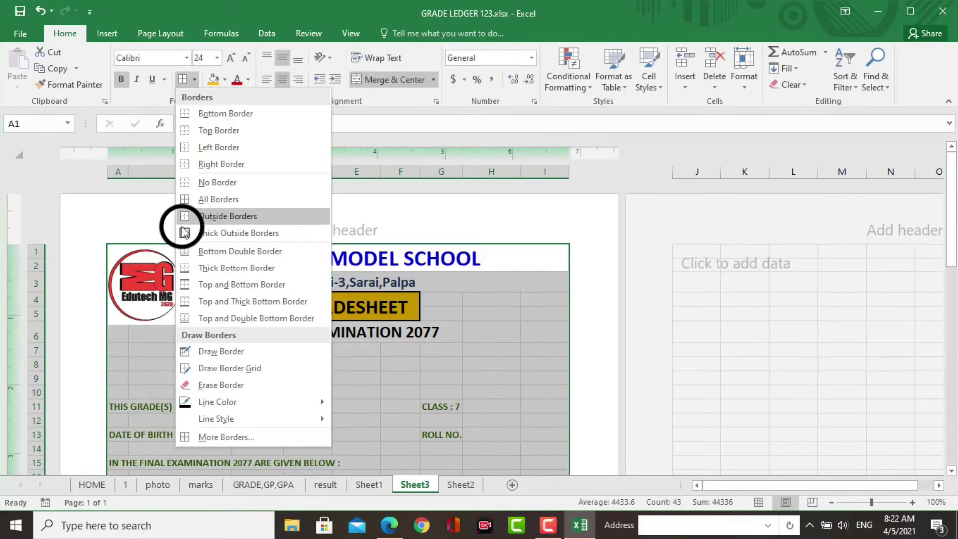
Step: Add left, top, right and bottom borders around the grade sheet in Format Cells
left_click(216, 437)
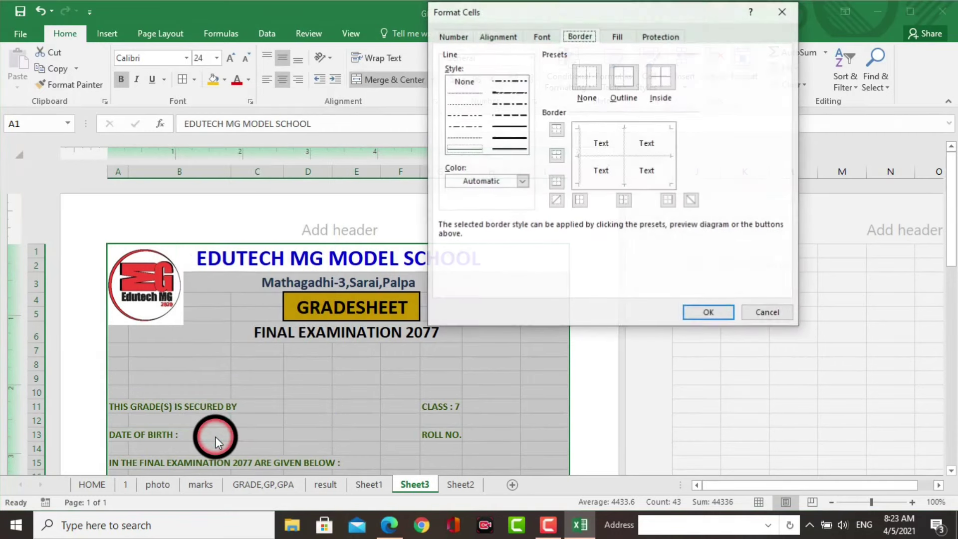
left_click(579, 148)
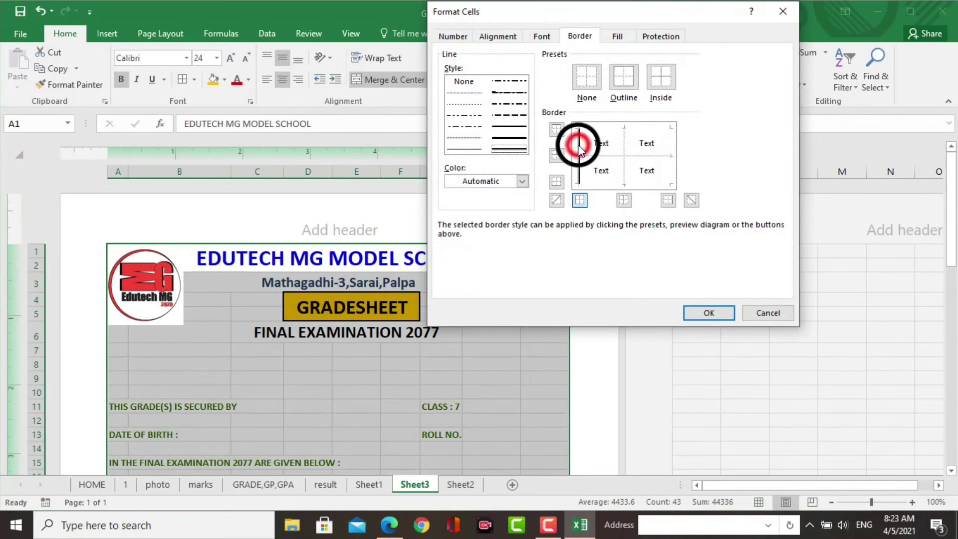
left_click(624, 128)
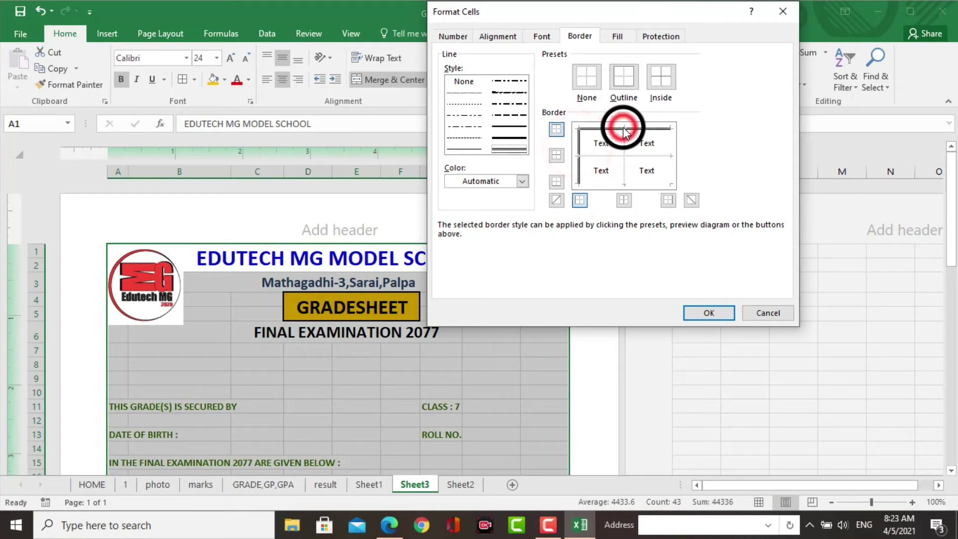
left_click(671, 154)
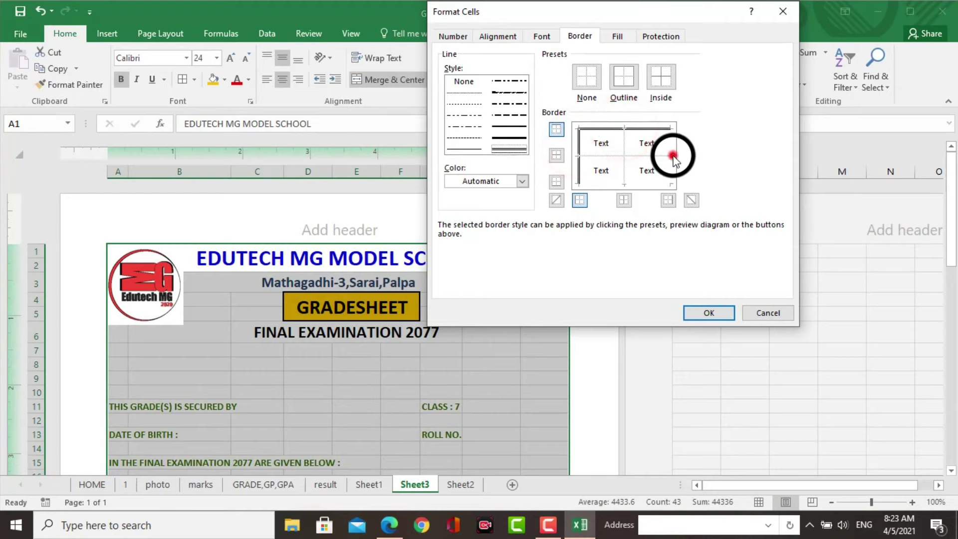
left_click(625, 186)
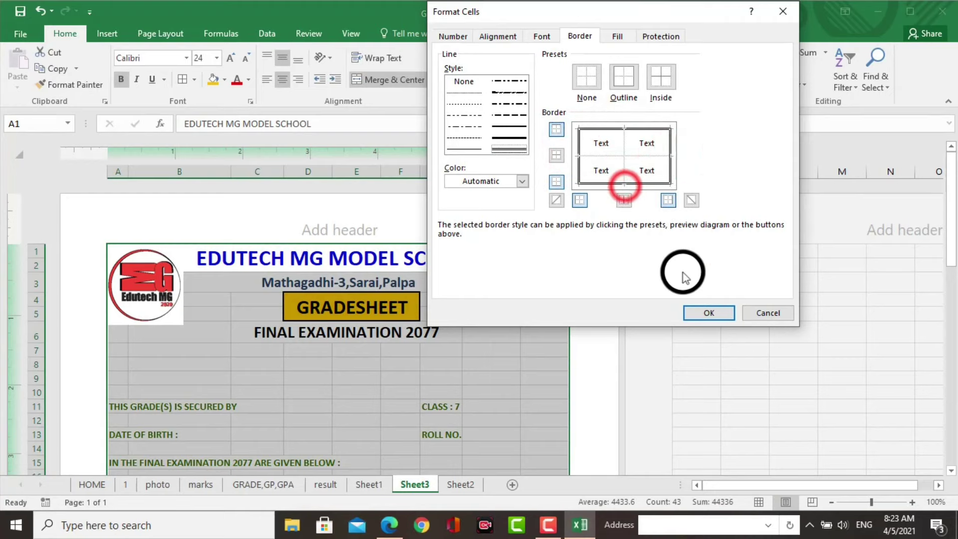
left_click(710, 313)
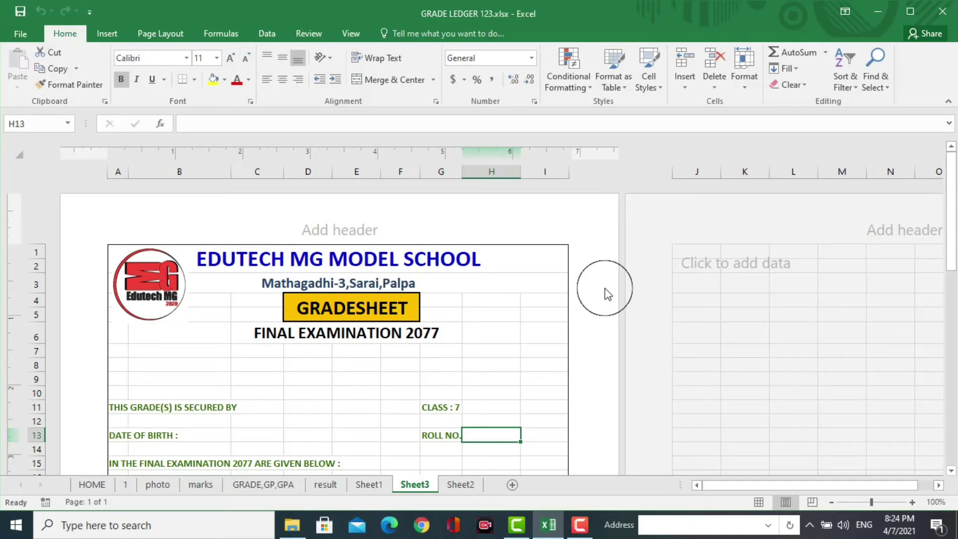
scroll(605, 288, "down", 3)
scroll(605, 288, "down", 1)
scroll(605, 289, "down", 1)
scroll(605, 289, "down", 1)
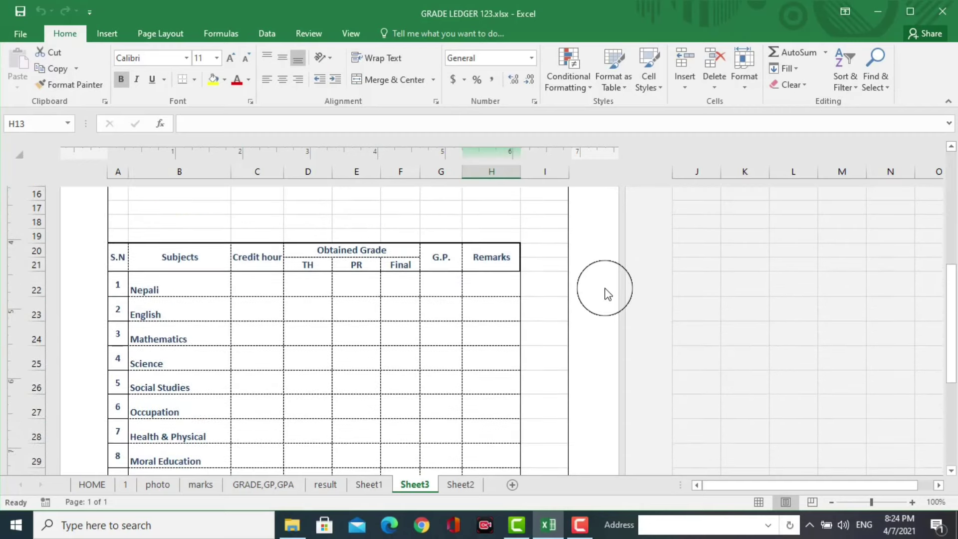
scroll(605, 288, "down", 1)
scroll(605, 289, "down", 1)
scroll(605, 289, "down", 2)
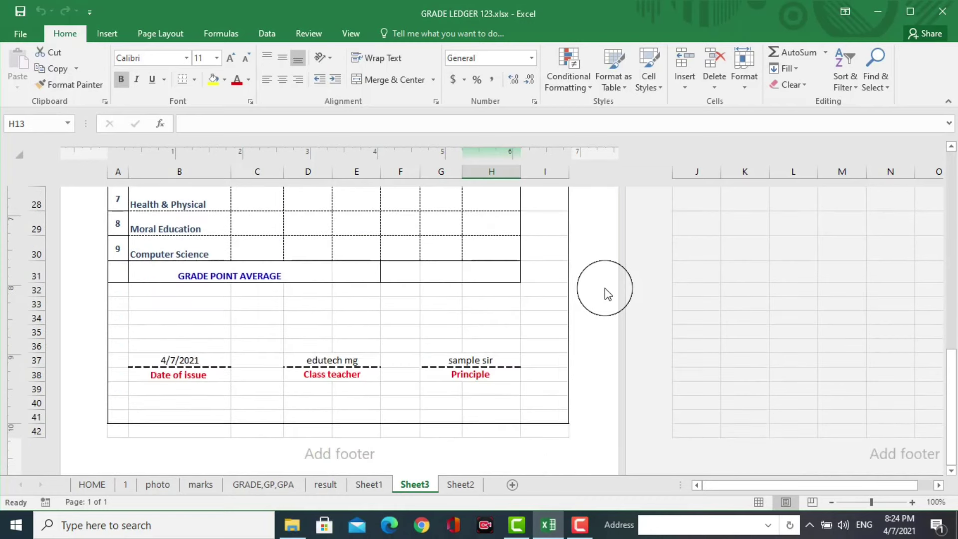
scroll(606, 289, "up", 2)
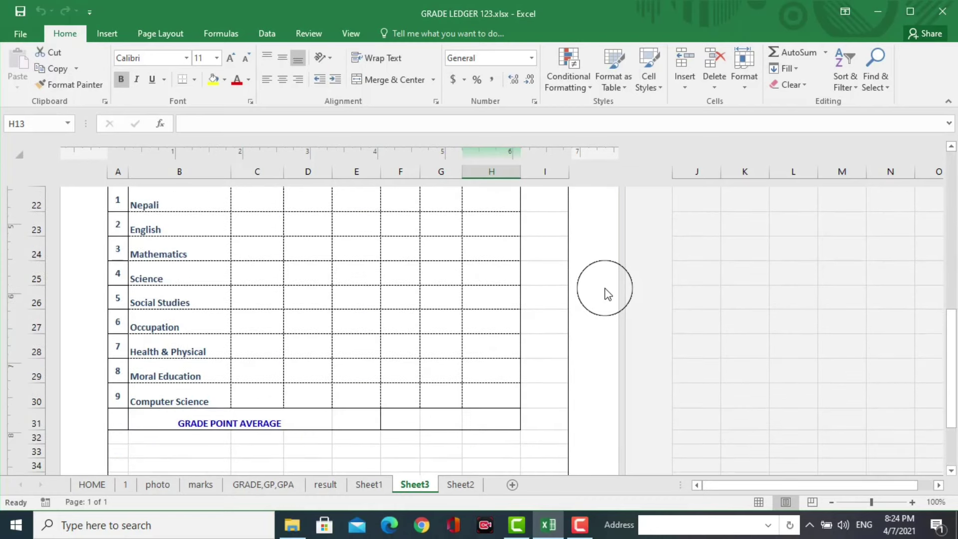
scroll(605, 288, "up", 1)
scroll(276, 258, "up", 3)
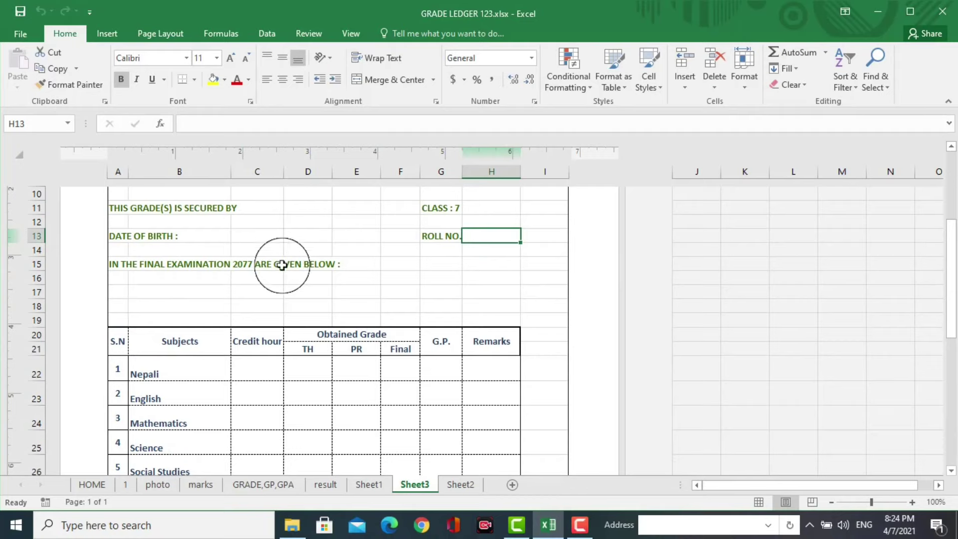
scroll(376, 393, "down", 1)
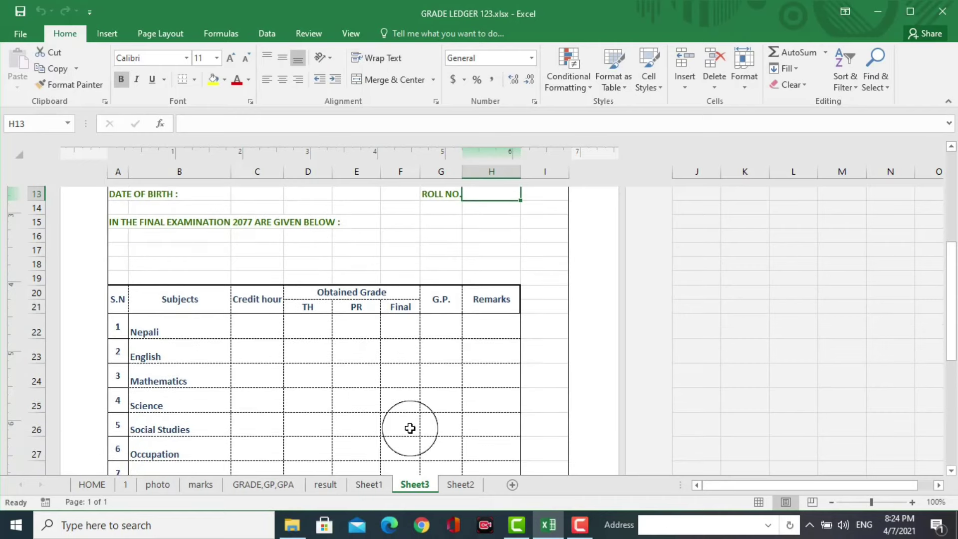
scroll(410, 428, "down", 2)
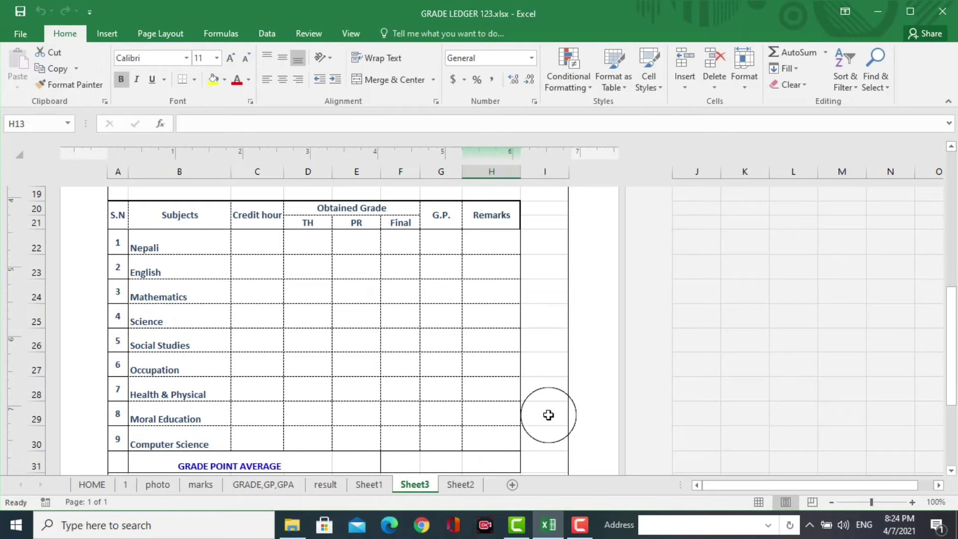
scroll(549, 415, "down", 1)
scroll(548, 414, "down", 2)
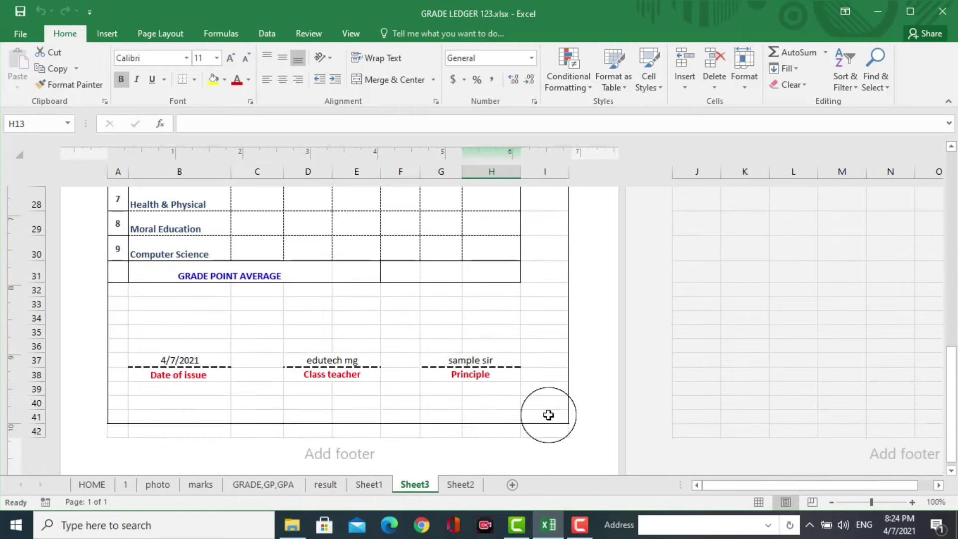
scroll(548, 415, "up", 6)
scroll(548, 415, "up", 3)
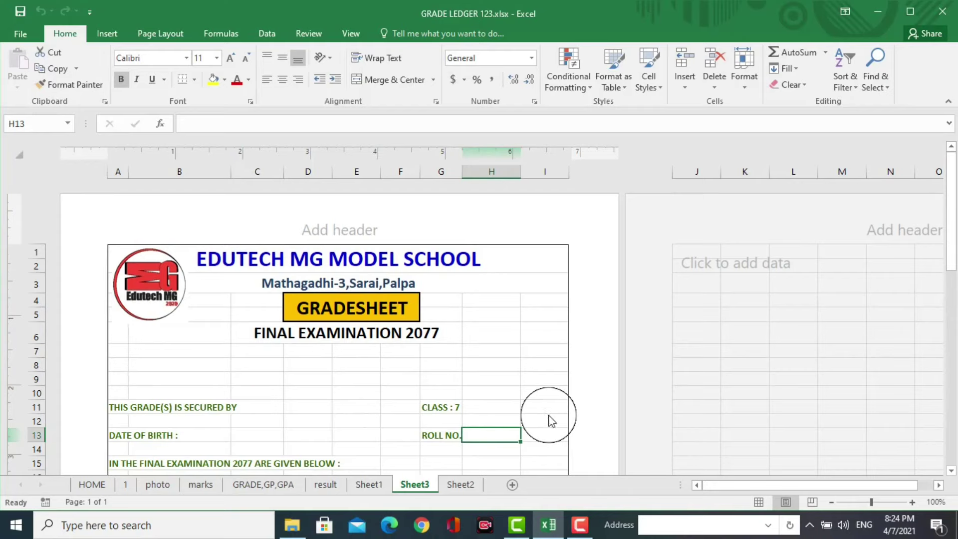
Step: Switch to Normal view and label cell K3 'ROLL NO.'
left_click(351, 35)
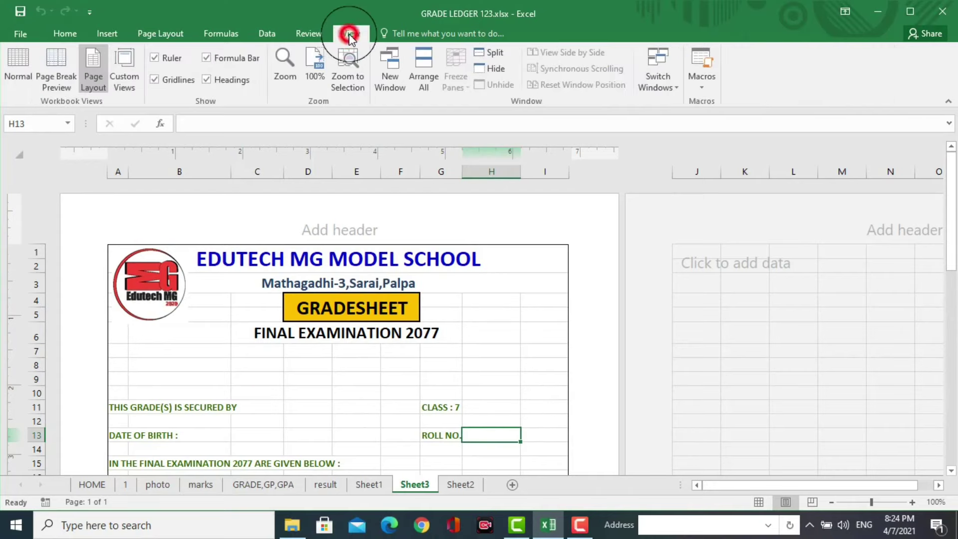
left_click(20, 64)
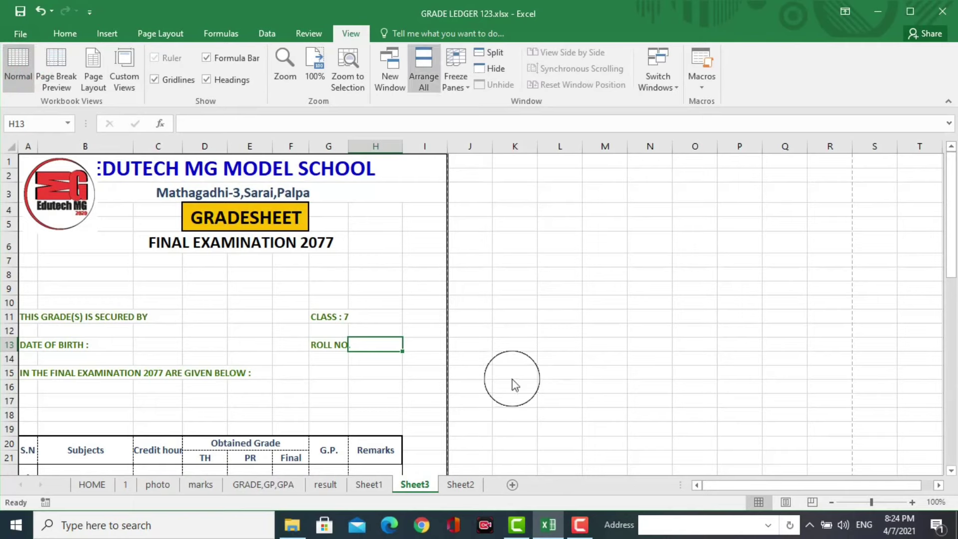
left_click(512, 198)
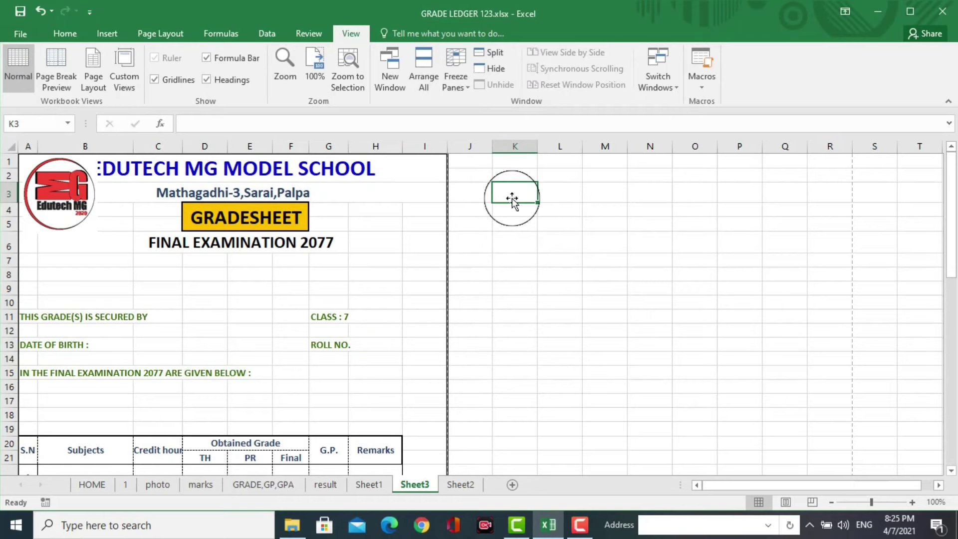
type("ROLL NO.")
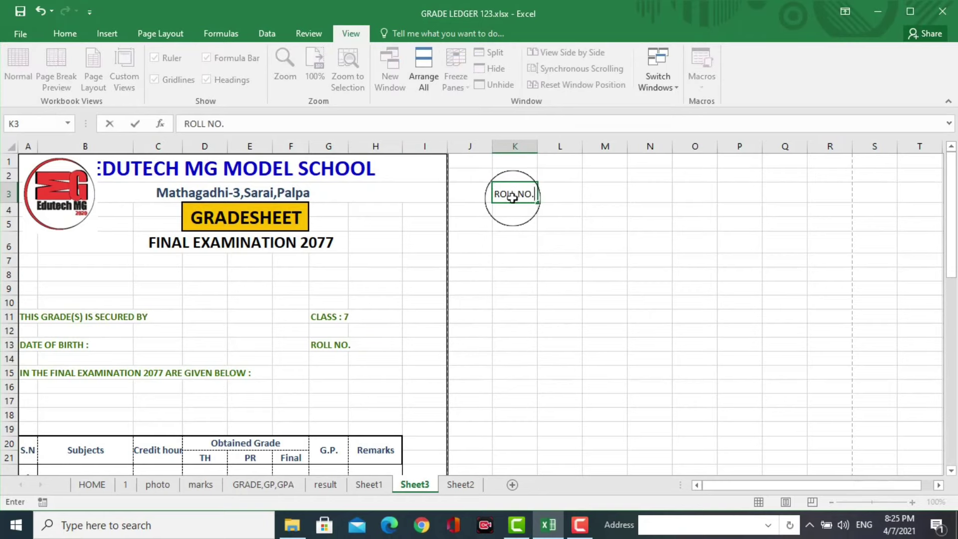
left_click(559, 195)
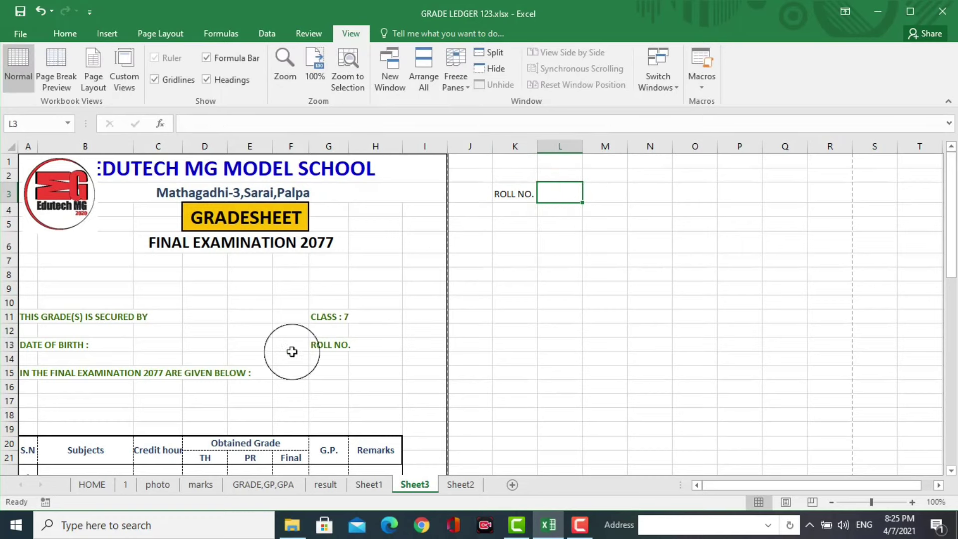
scroll(227, 386, "down", 3)
scroll(227, 387, "up", 3)
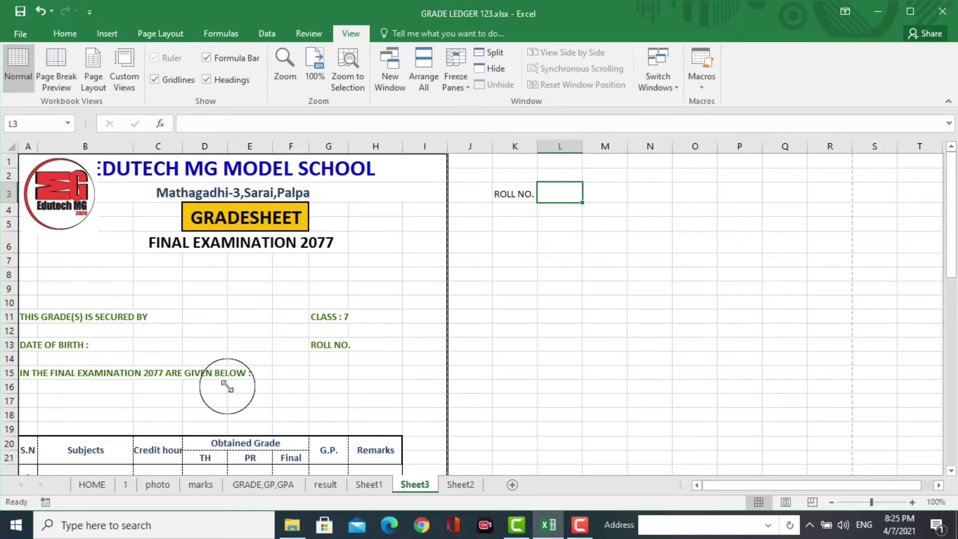
Step: Give cell L3 a yellow fill as the roll number entry box
scroll(225, 82, "up", 6)
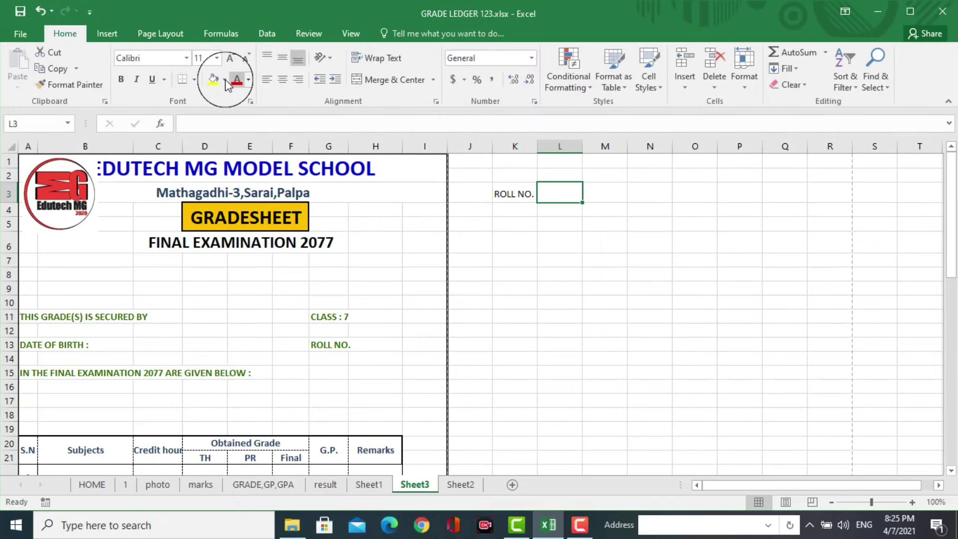
left_click(225, 80)
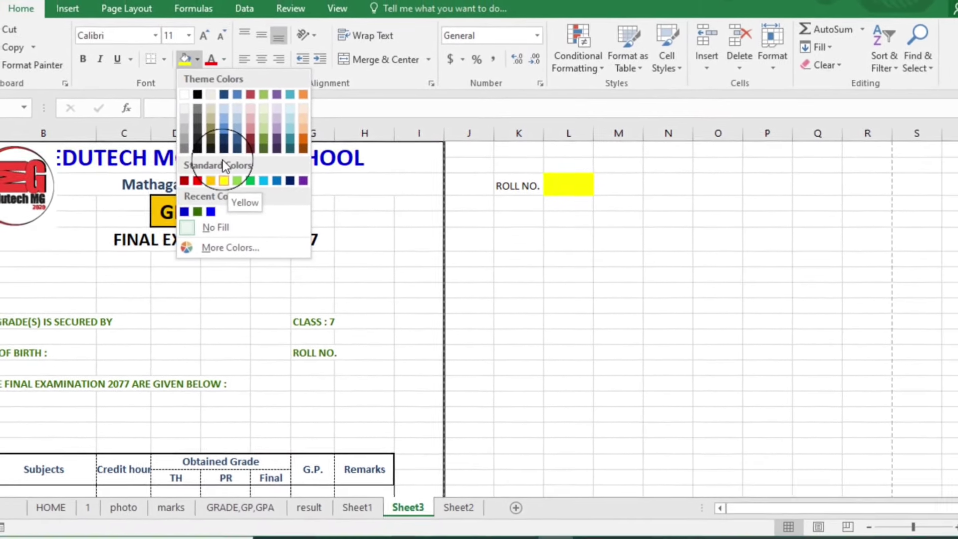
left_click(230, 183)
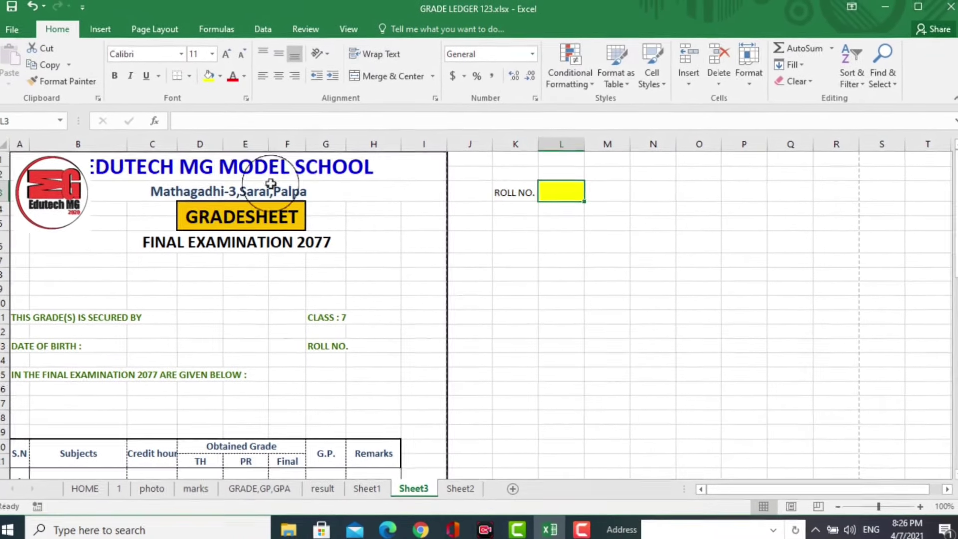
left_click(594, 358)
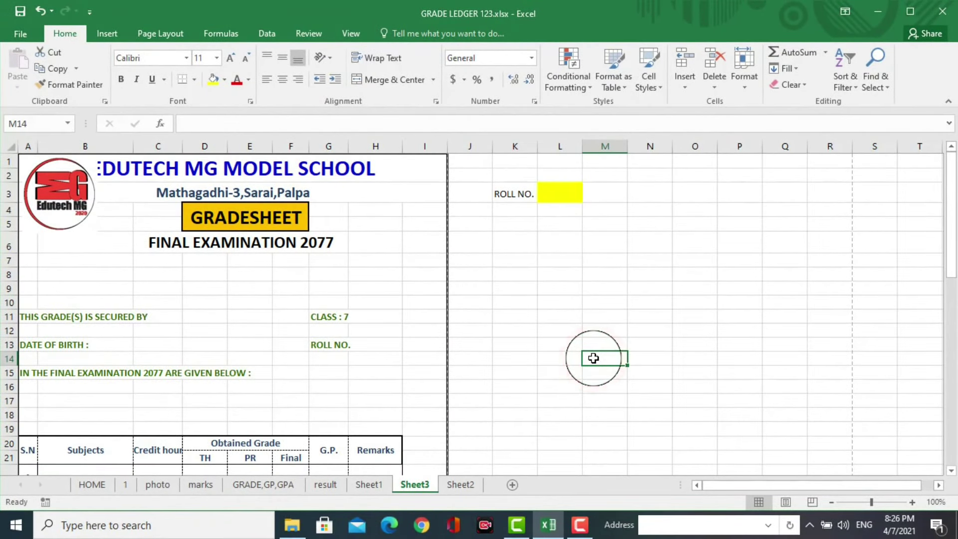
Step: Look through the student grades on the result sheet, then switch to Sheet1
left_click(326, 485)
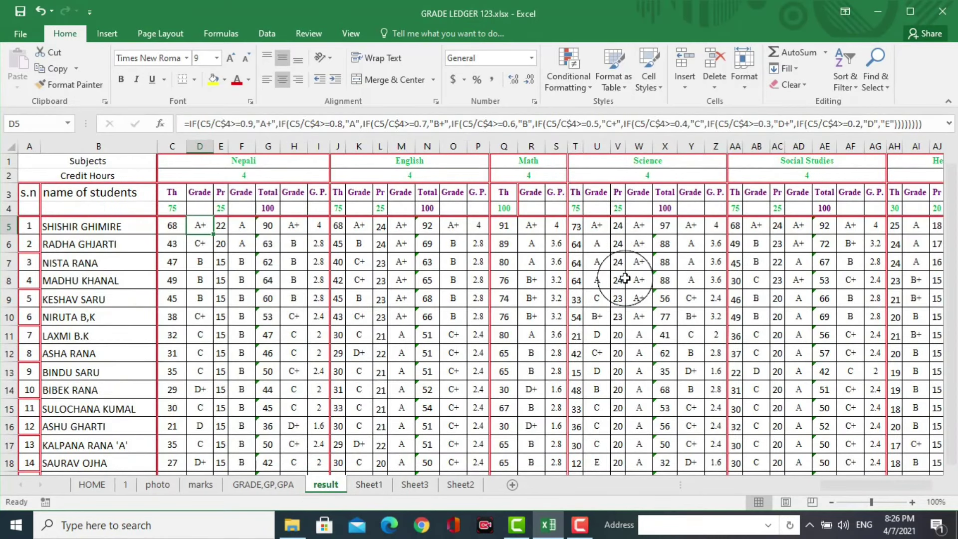
scroll(389, 286, "down", 2)
scroll(389, 286, "down", 2)
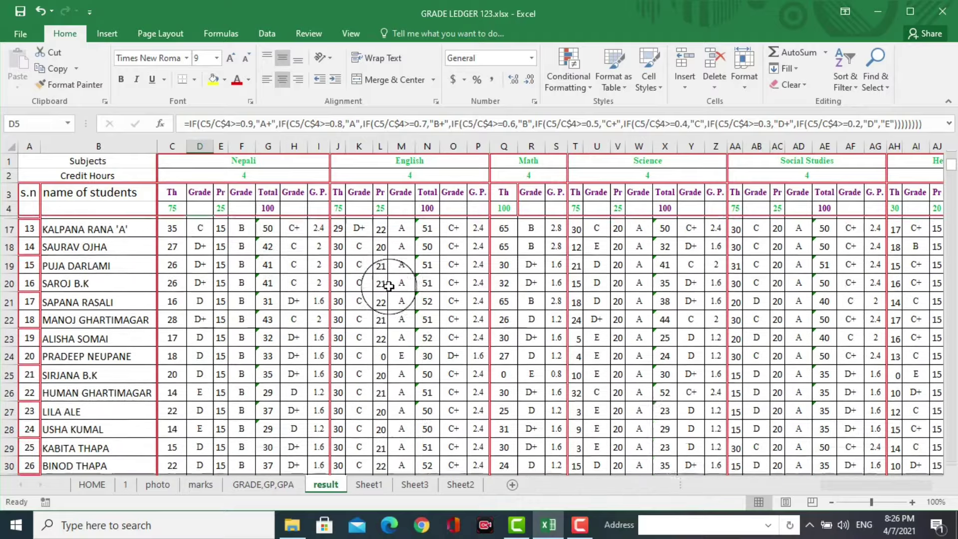
scroll(389, 286, "down", 6)
scroll(389, 286, "up", 4)
scroll(389, 286, "up", 3)
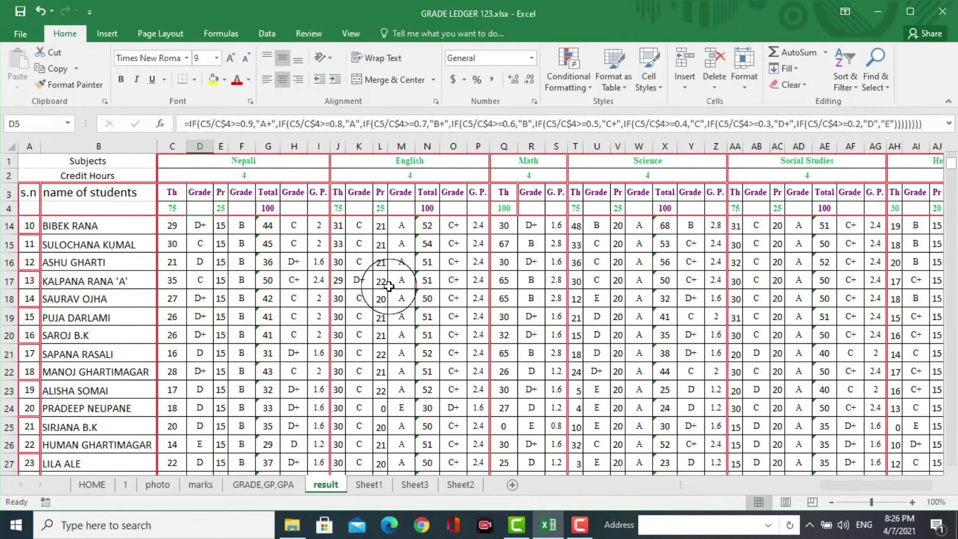
scroll(379, 287, "up", 3)
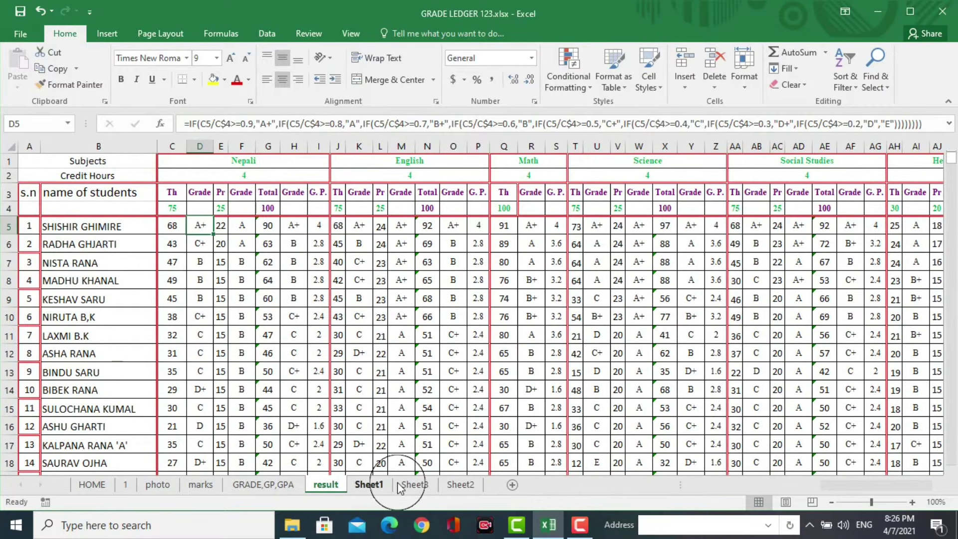
left_click(370, 485)
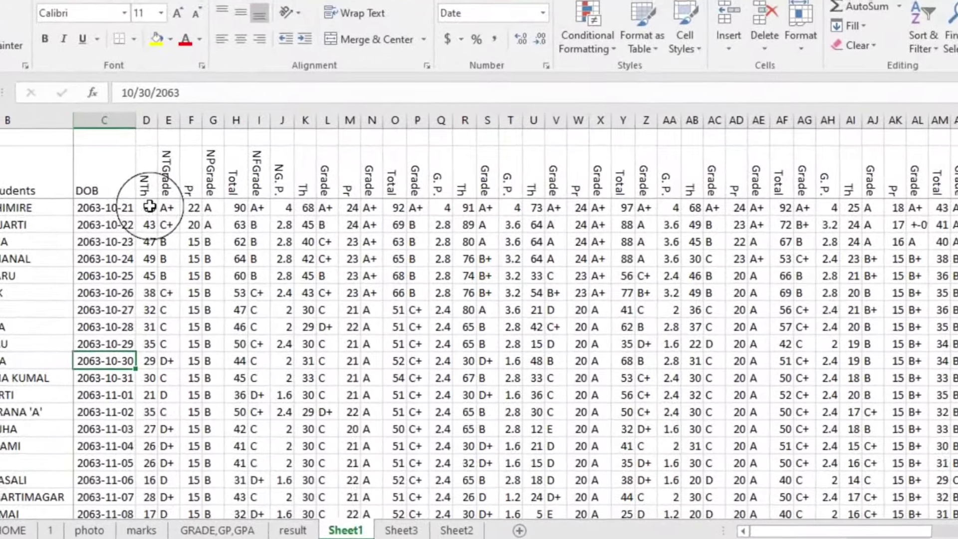
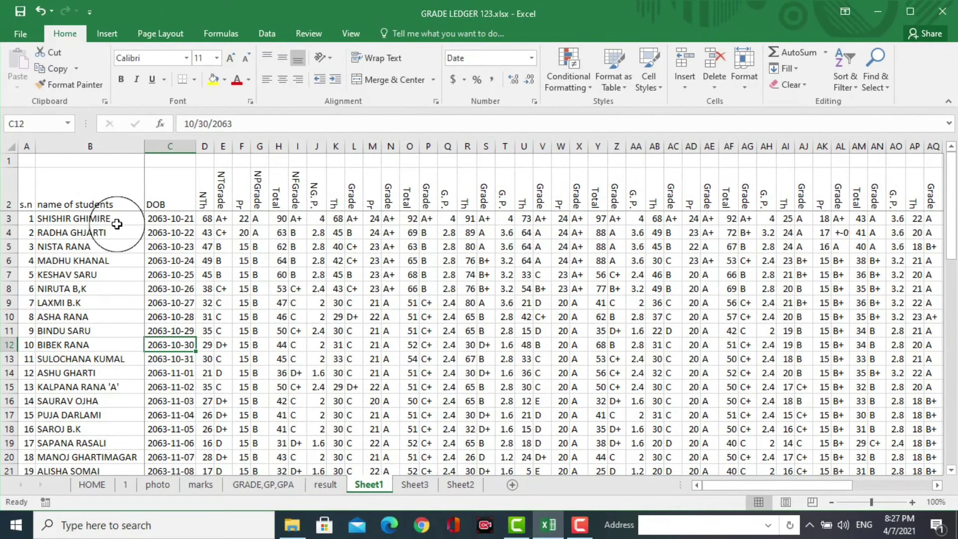
Step: Name the ledger rows Sheet1!A3:BN54 as gs, then go to Sheet2
mouse_move(26, 218)
left_mouse_down()
mouse_move(635, 220)
mouse_move(635, 521)
mouse_move(636, 163)
mouse_move(636, 241)
left_mouse_up()
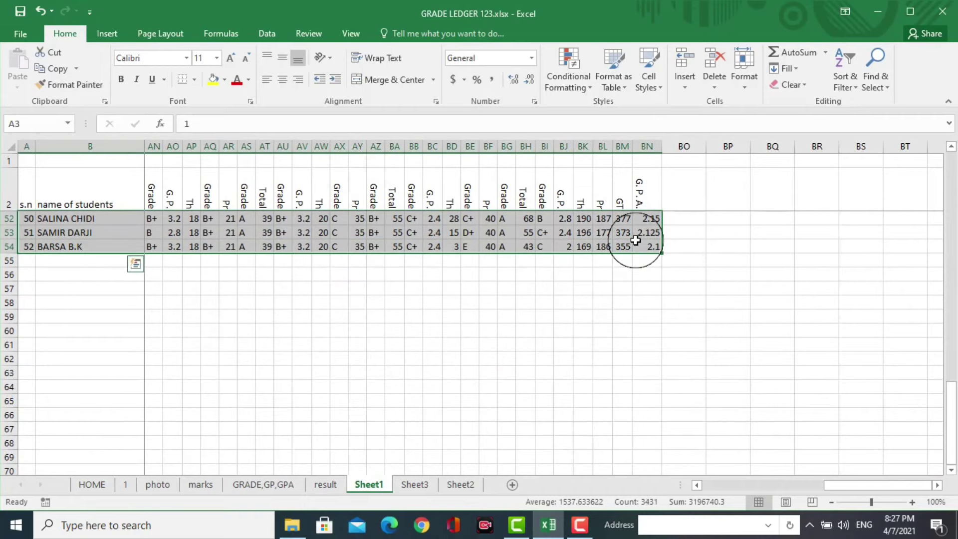
key("alt+a")
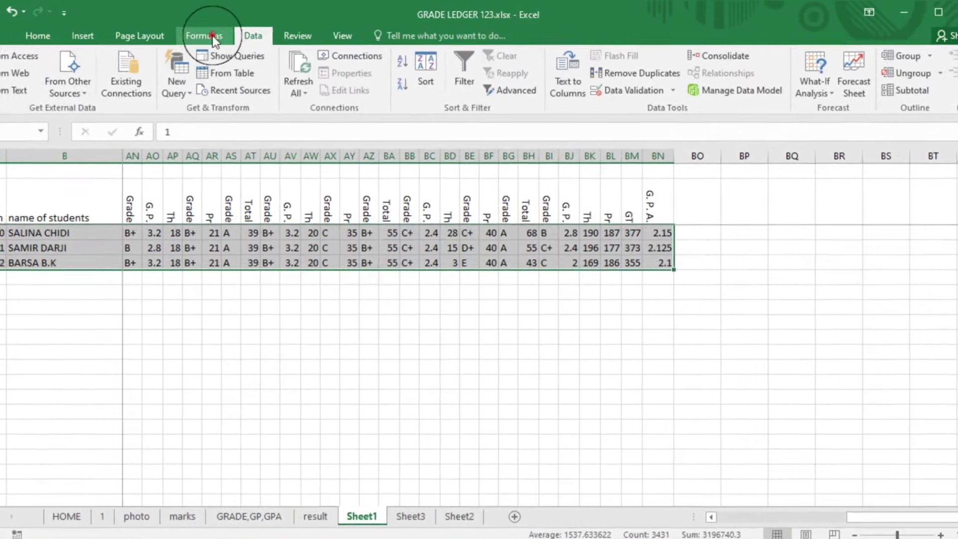
left_click(213, 35)
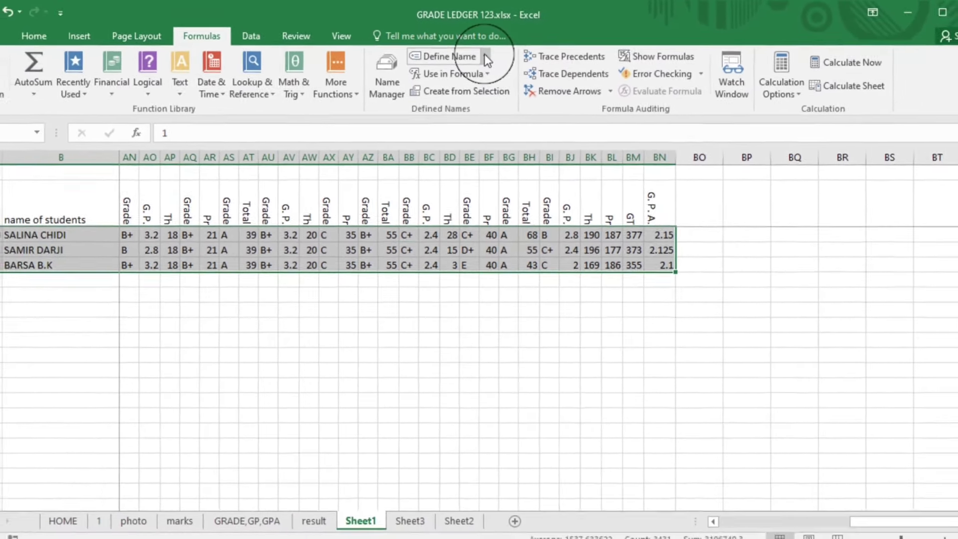
left_click(486, 61)
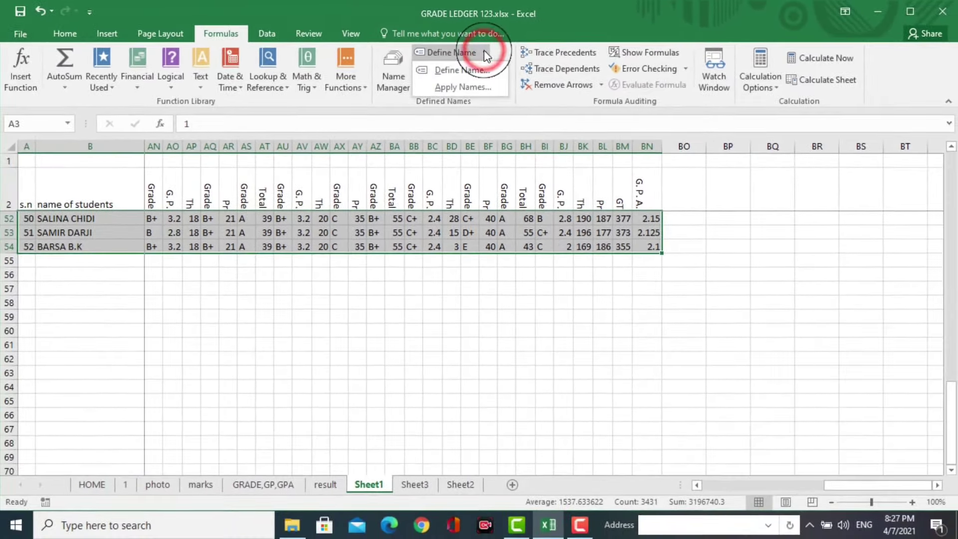
left_click(464, 70)
type("gs")
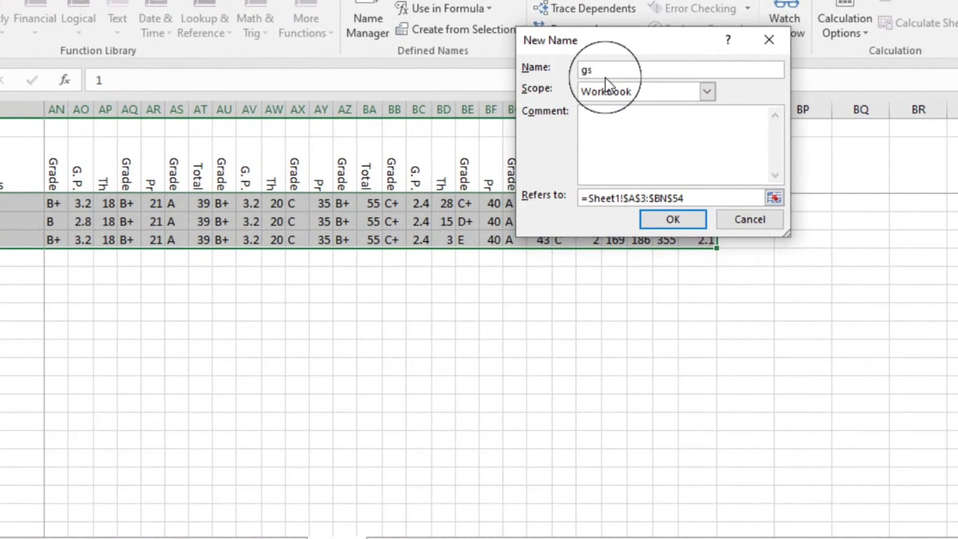
left_click(673, 219)
left_click(442, 487)
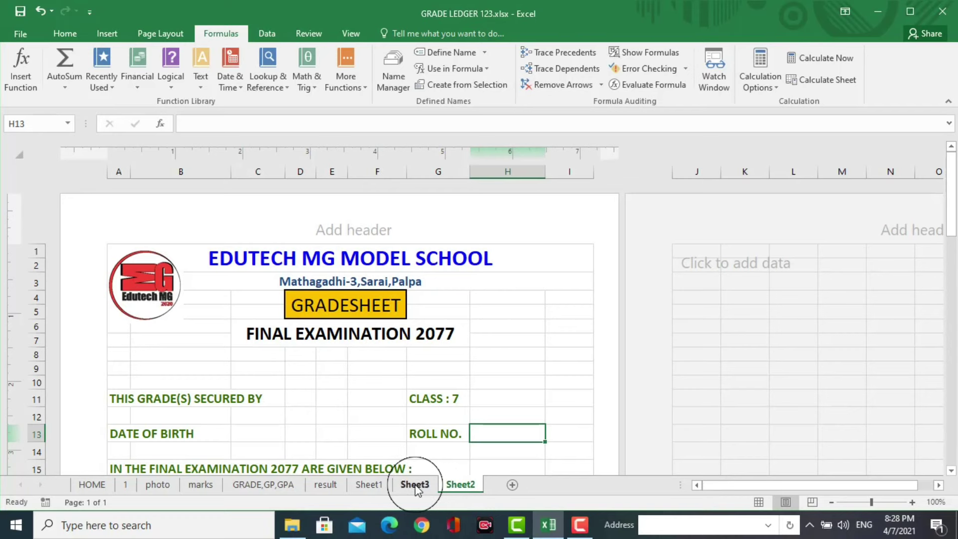
Step: Go to Sheet3 and scroll down to the subject table's Credit hour column
left_click(415, 486)
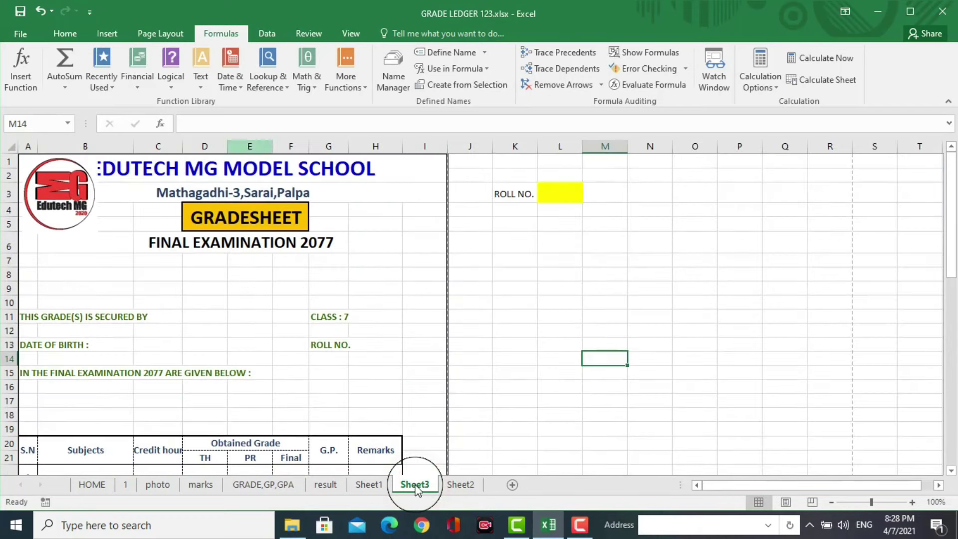
scroll(372, 281, "down", 2)
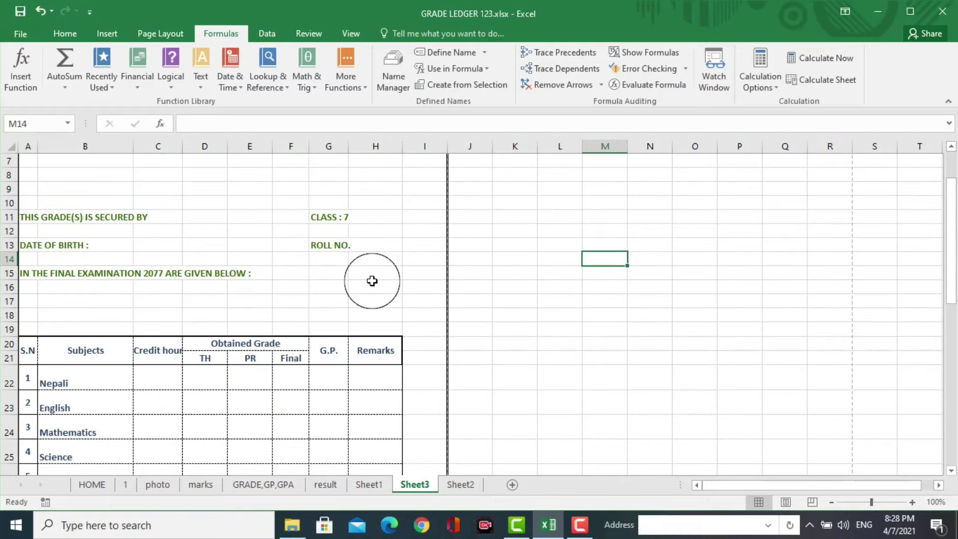
scroll(372, 281, "down", 1)
scroll(372, 281, "down", 3)
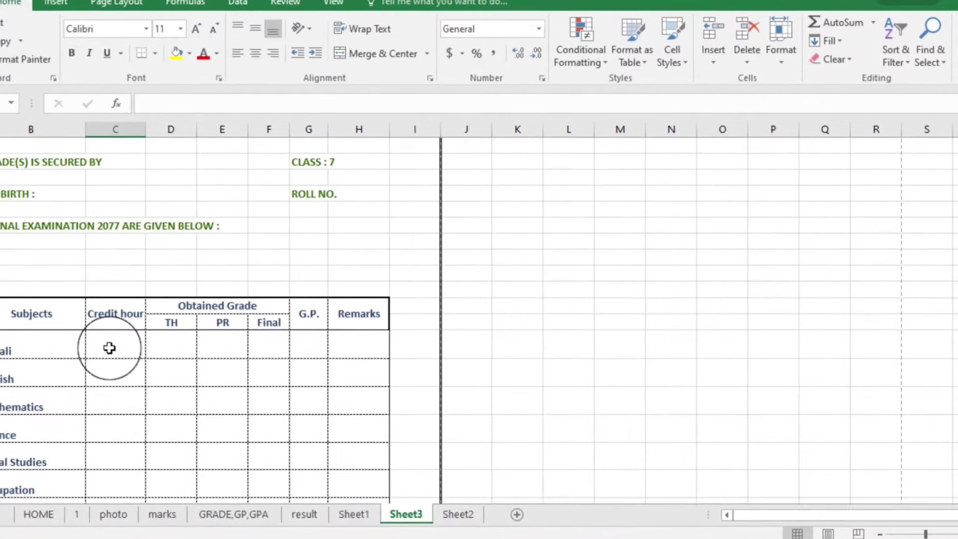
Step: Enter a credit hour of 4 for English and the next subjects down the column
type("4")
scroll(105, 349, "up", 1)
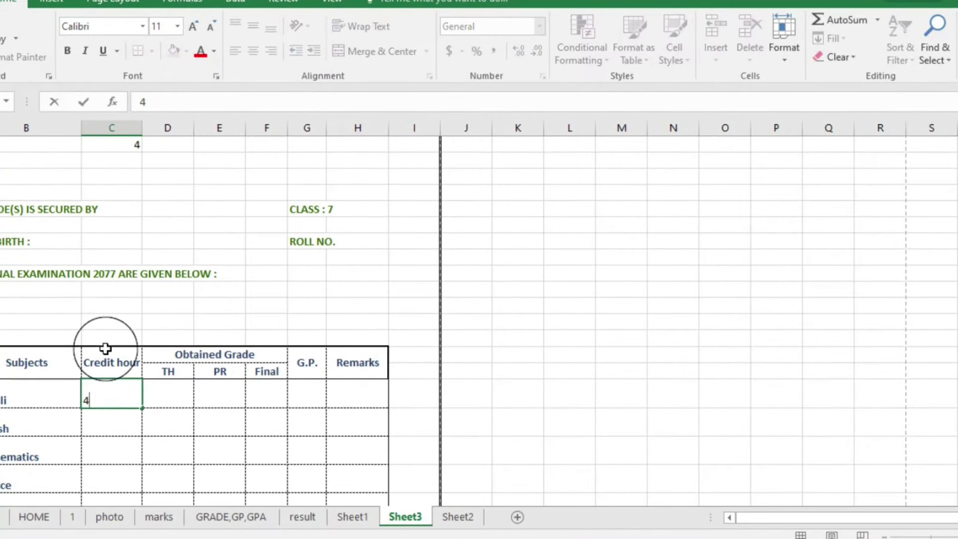
left_click(109, 424)
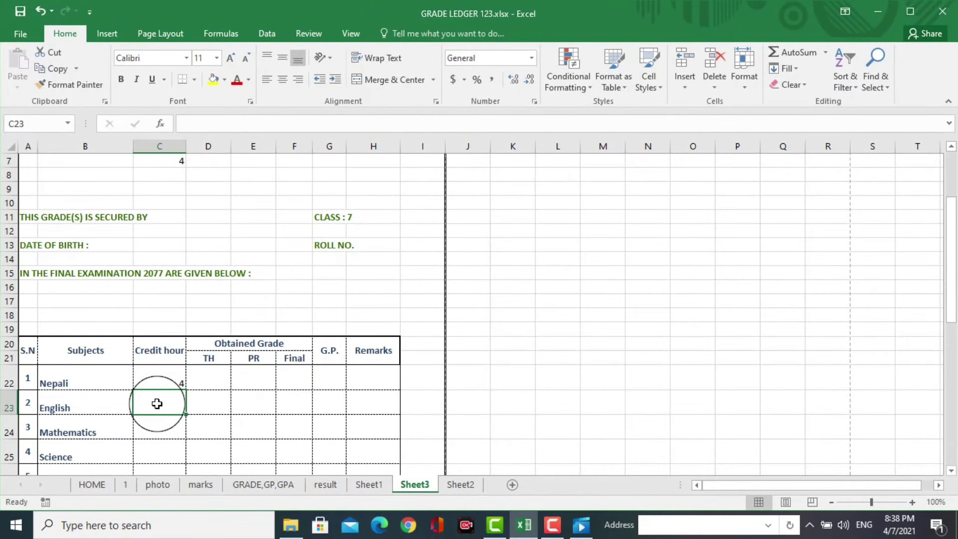
key("Down")
left_click(156, 403)
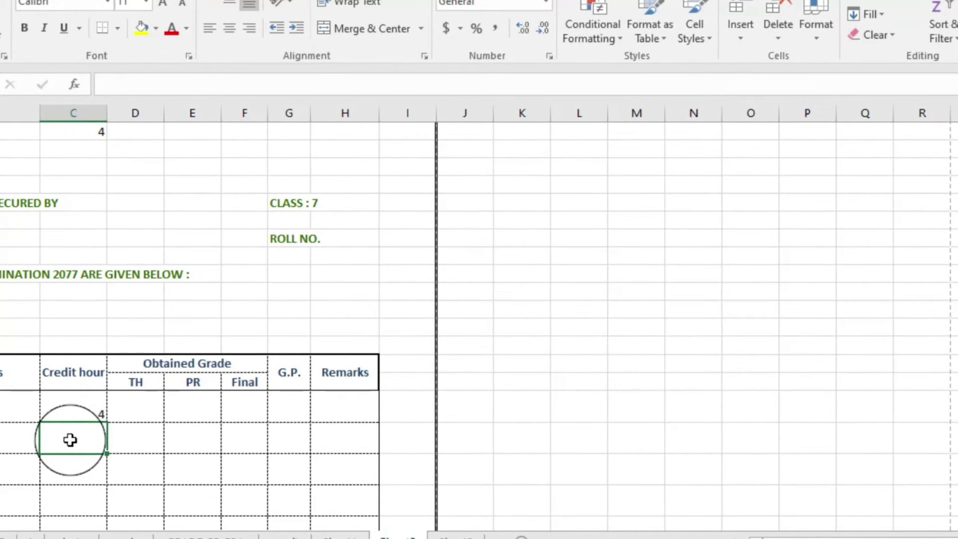
type("4")
key("Return")
type("4")
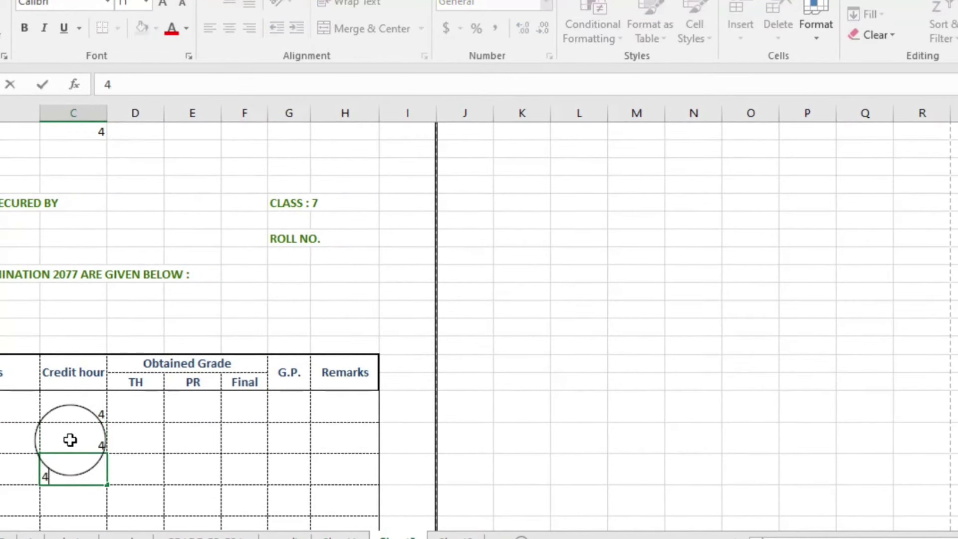
key("Return")
type("4")
key("Return")
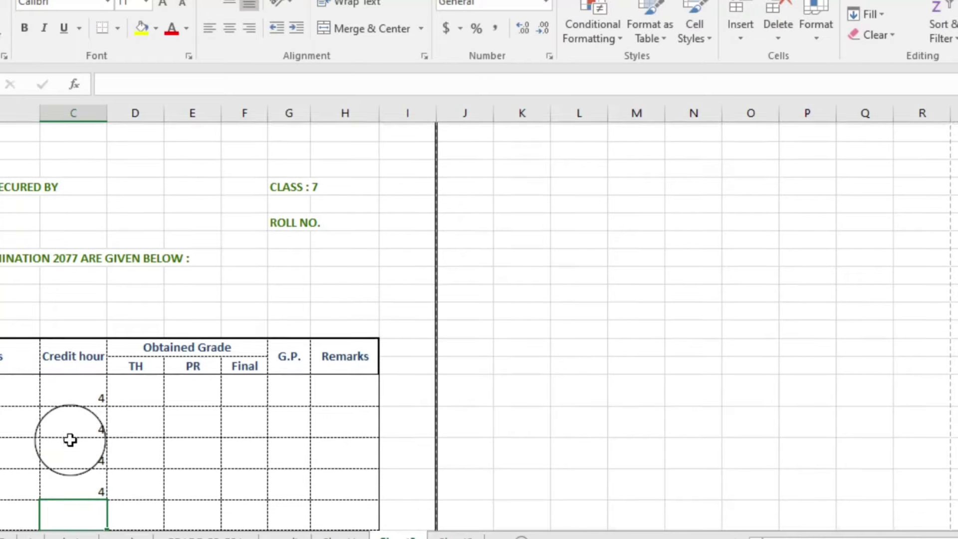
type("4")
key("Return")
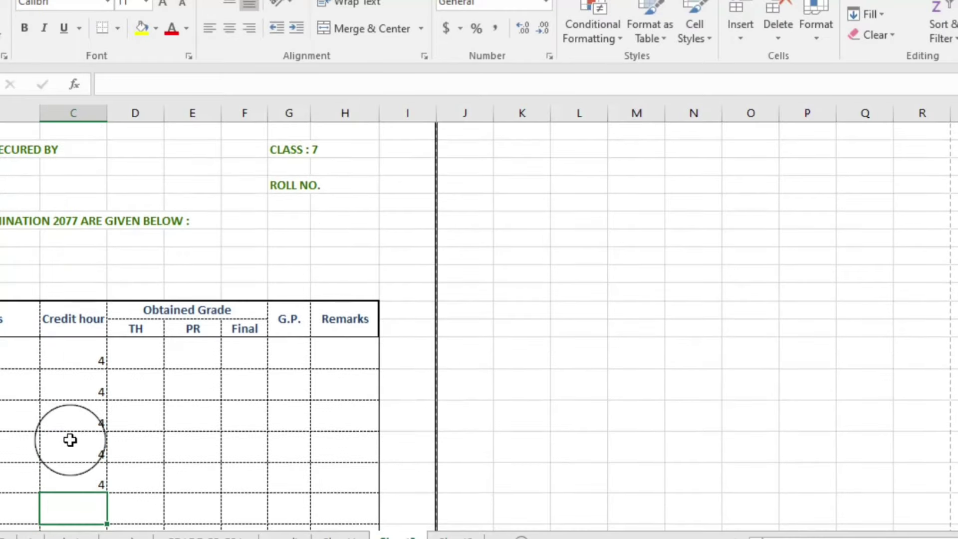
Step: Enter 4 for Occupation, 2 for Health & Physical and Moral Education, and 4 for Computer Science
type("4")
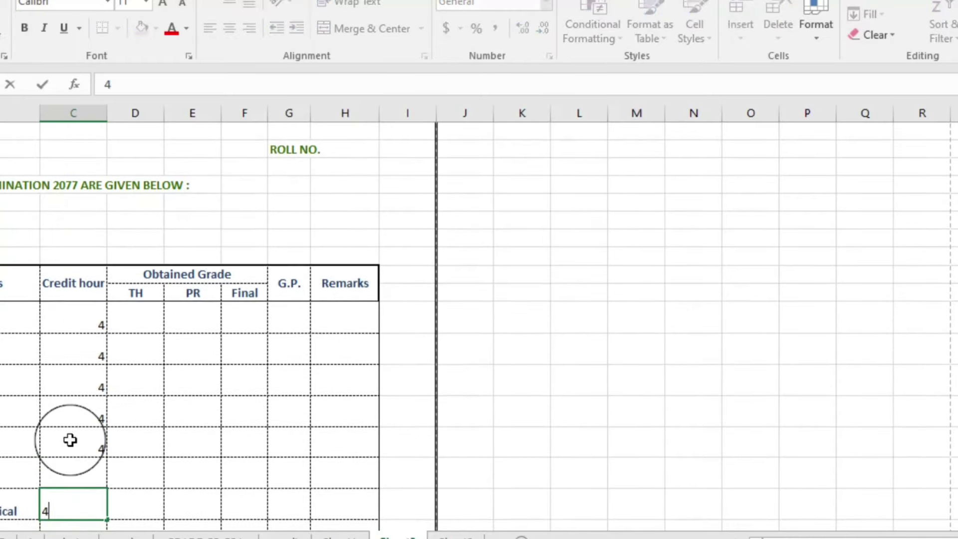
key("Up")
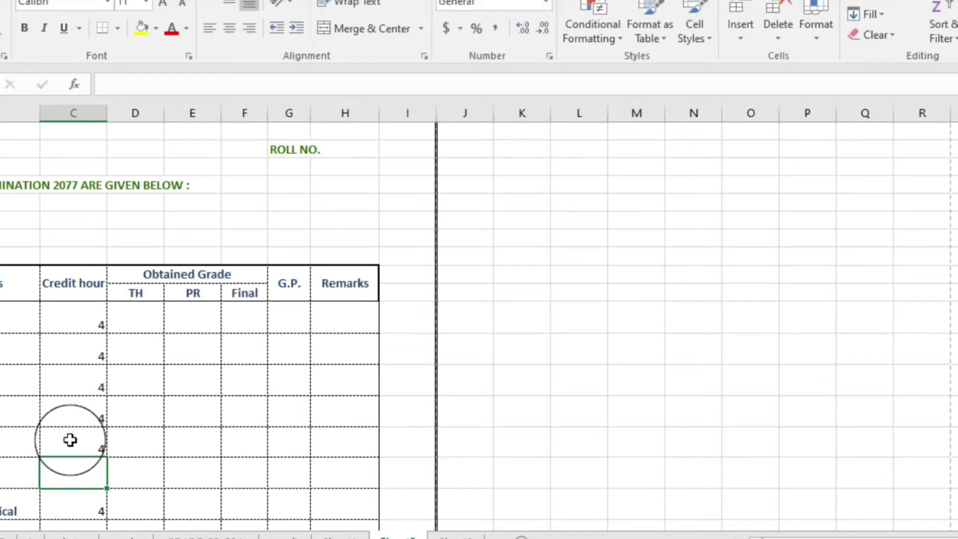
type("4")
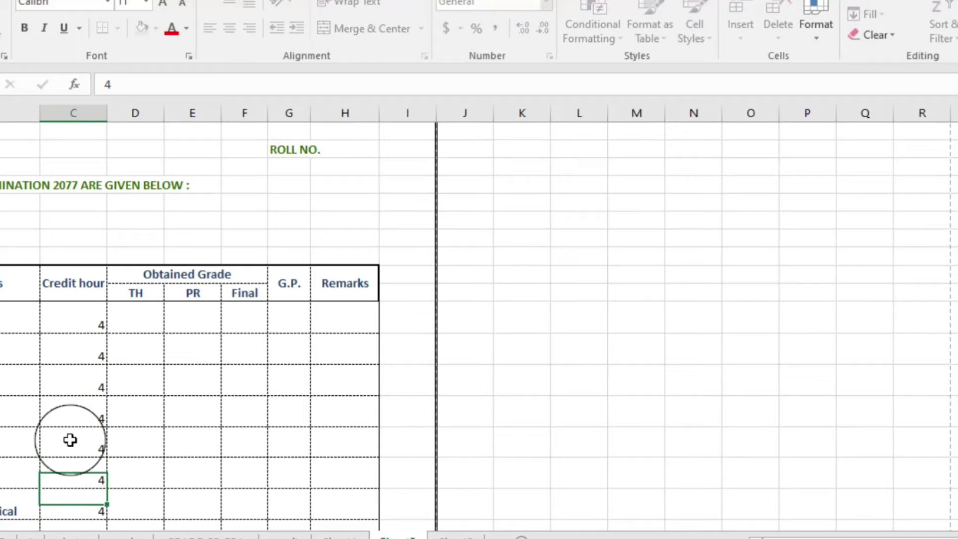
key("Return")
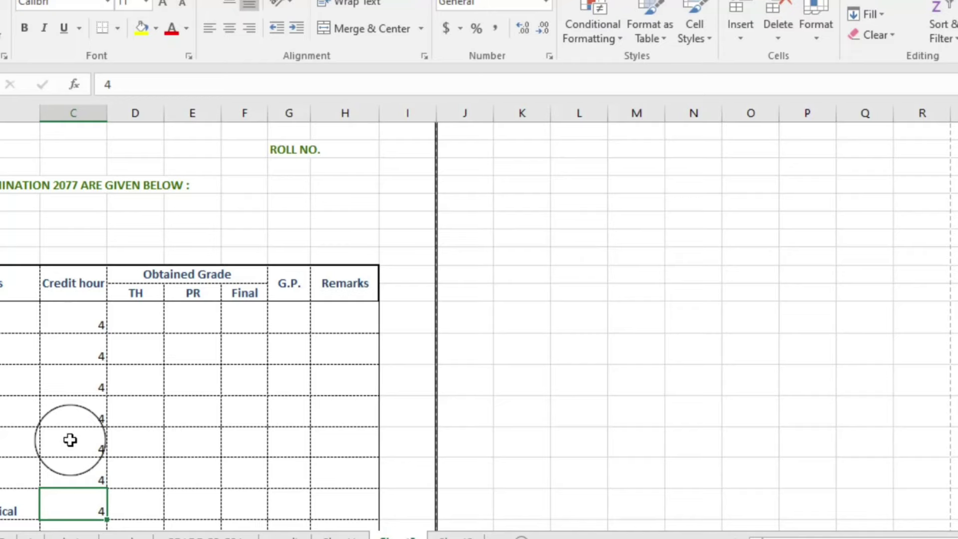
type("2")
key("Return")
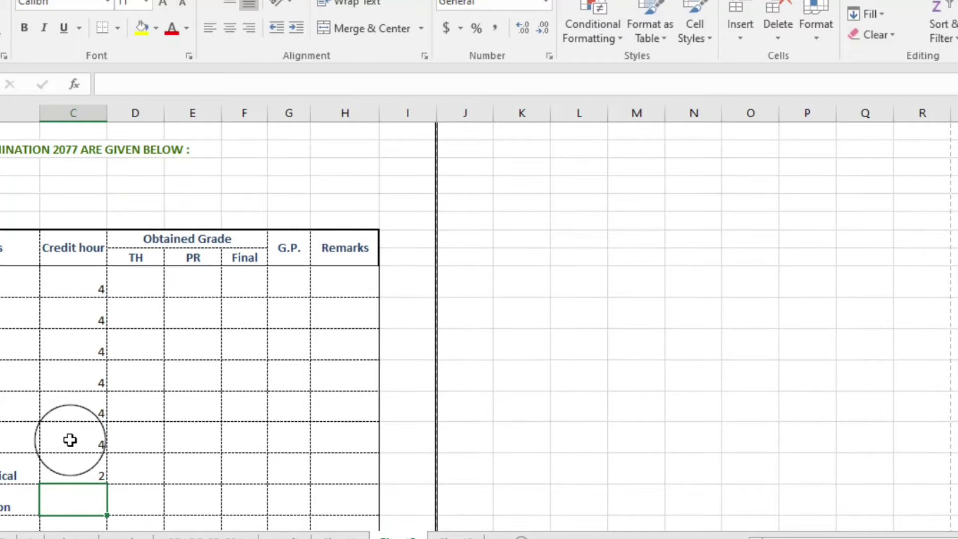
type("2")
key("Return")
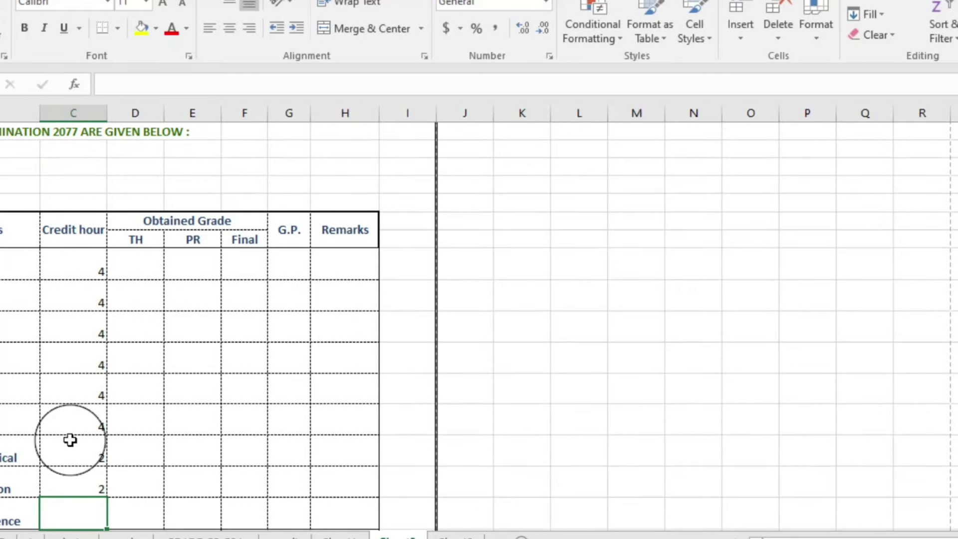
type("4")
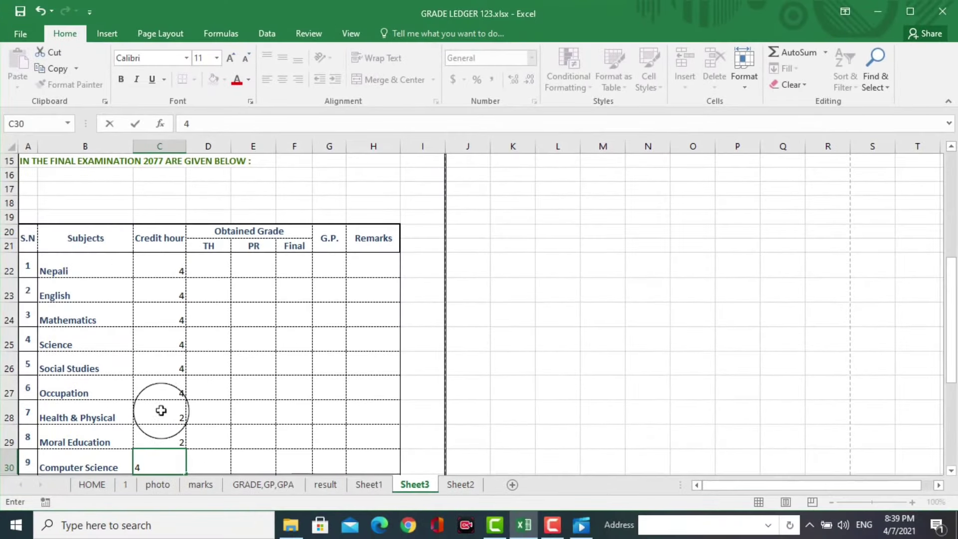
left_click(196, 463)
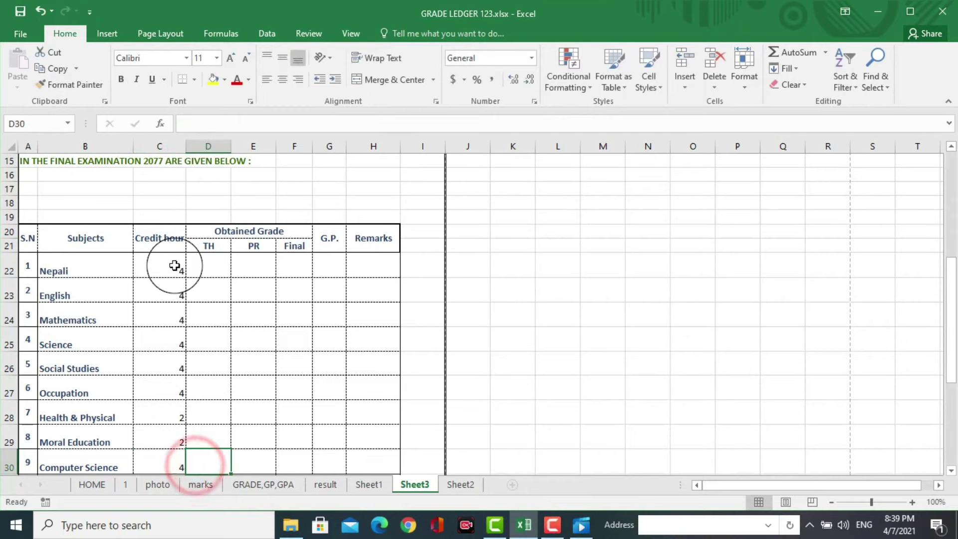
mouse_move(174, 266)
left_mouse_down()
mouse_move(171, 454)
mouse_move(344, 454)
left_mouse_up()
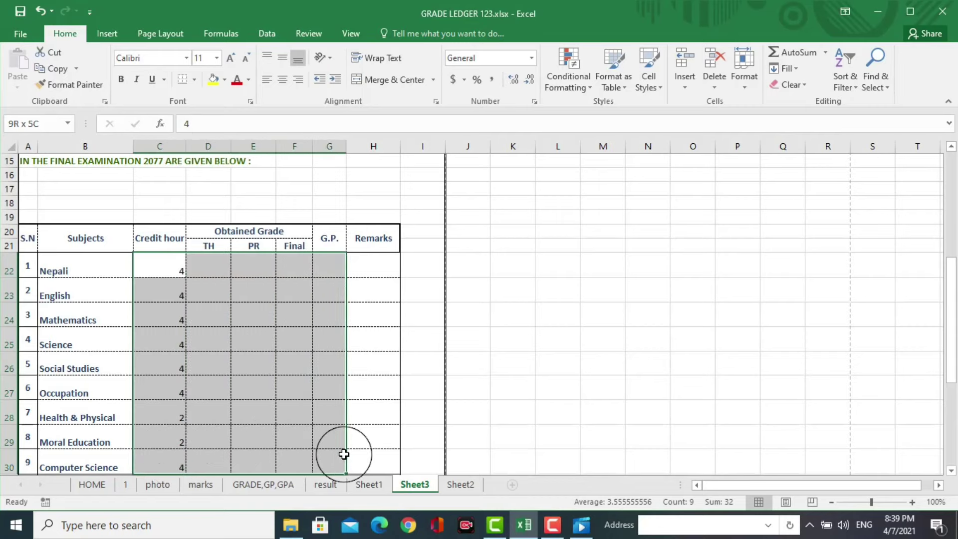
left_click_drag(344, 454, 344, 454)
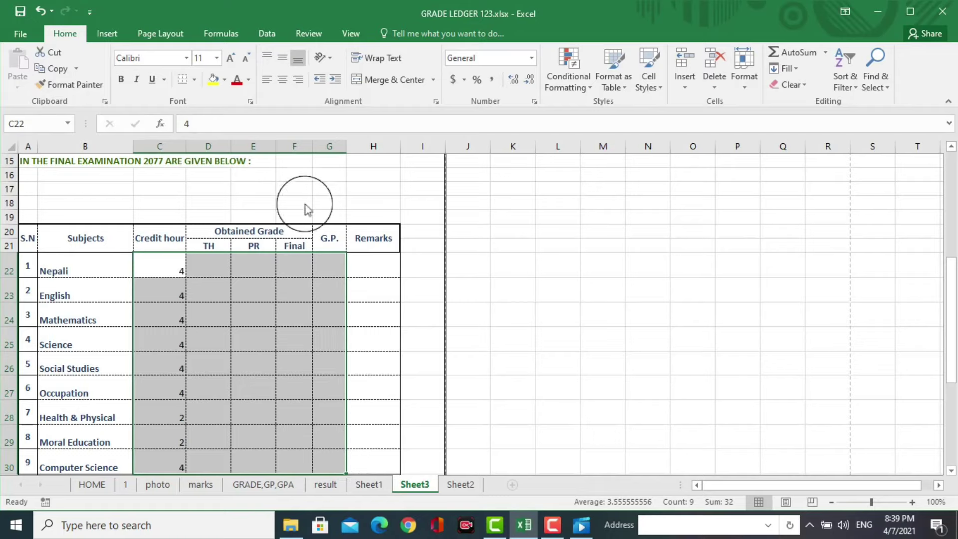
left_click(283, 57)
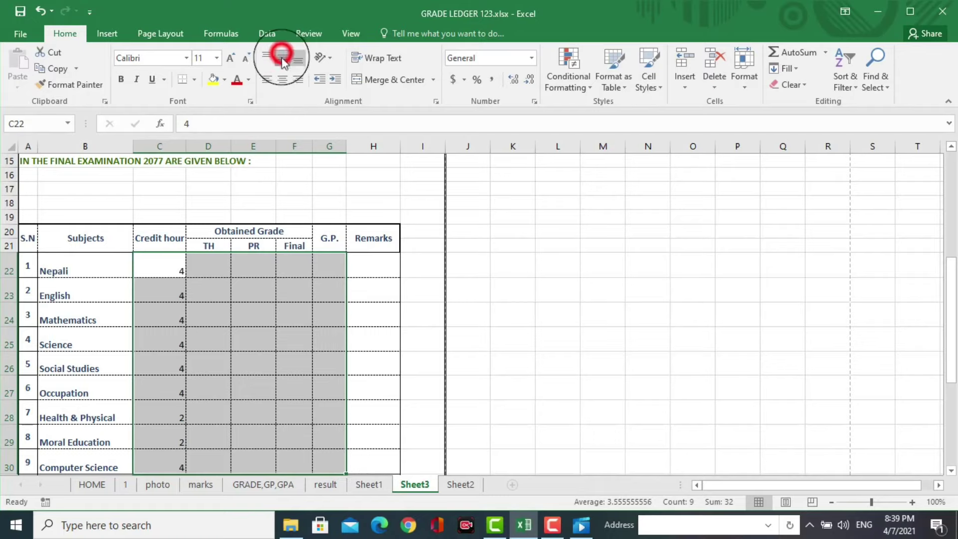
left_click(283, 82)
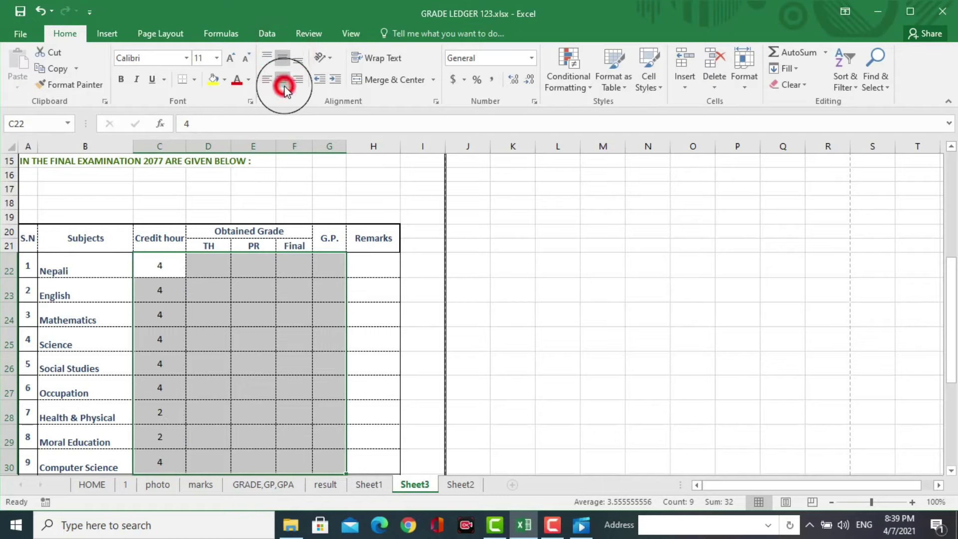
left_click(475, 398)
scroll(474, 399, "up", 5)
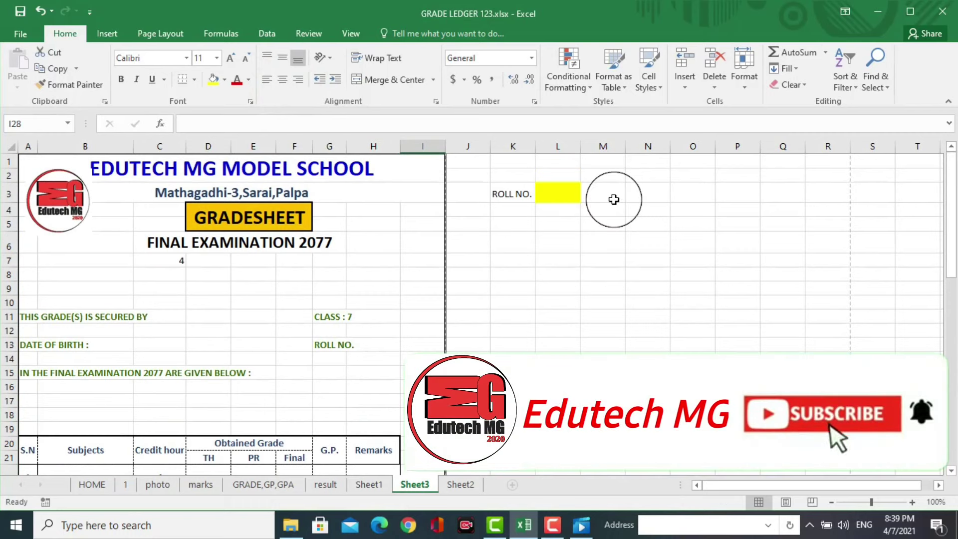
left_click(170, 260)
left_click(208, 317)
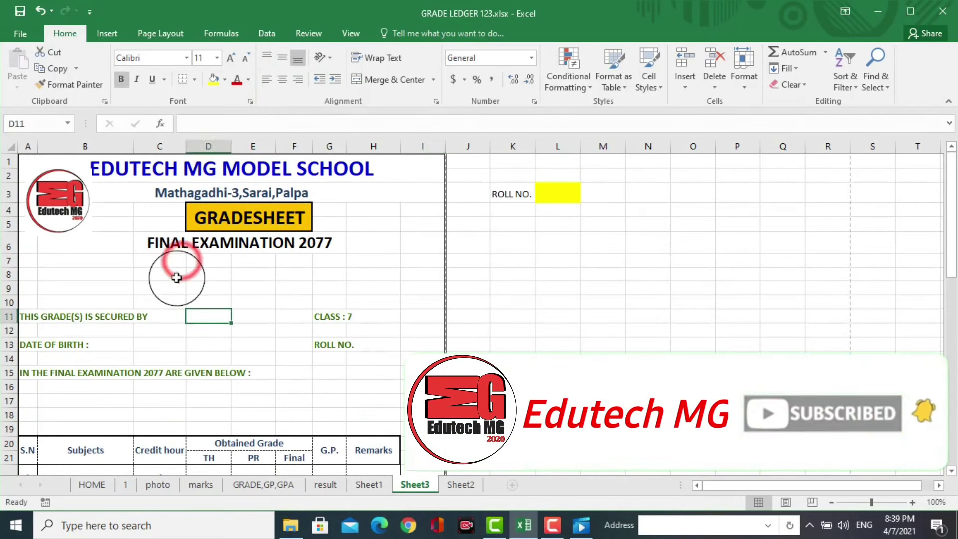
left_click(165, 318)
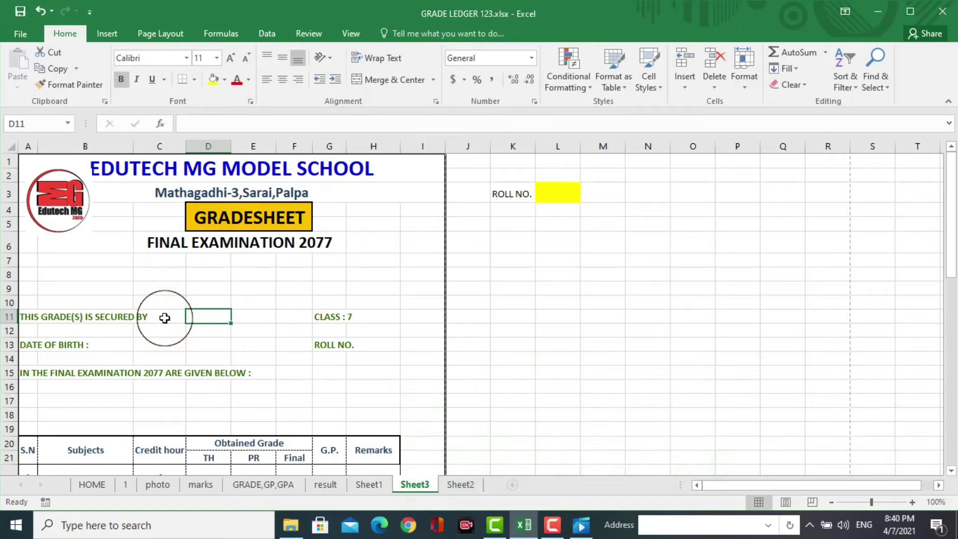
left_click(231, 314)
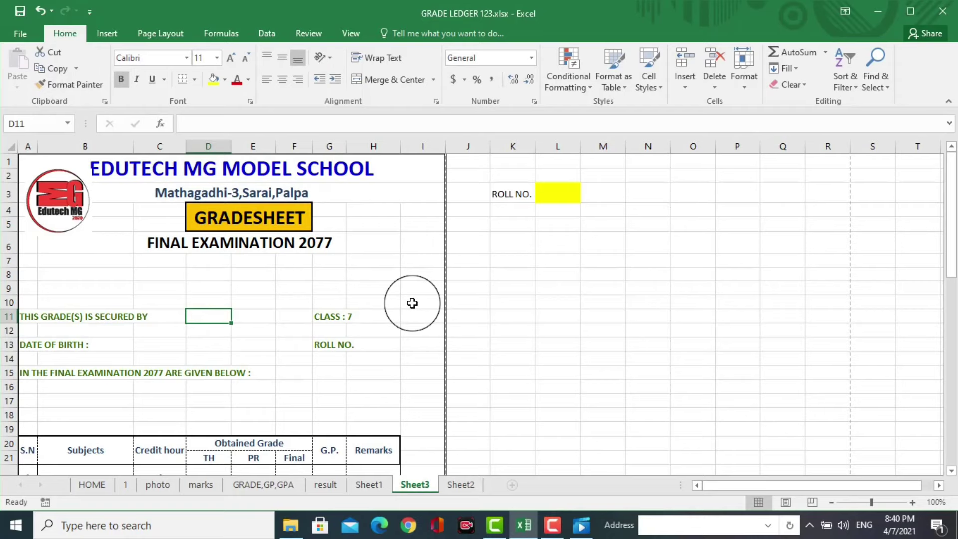
Step: In D11 start the formula =VLOOKUP(L3,gs, and switch to the Sheet1 ledger
type("=")
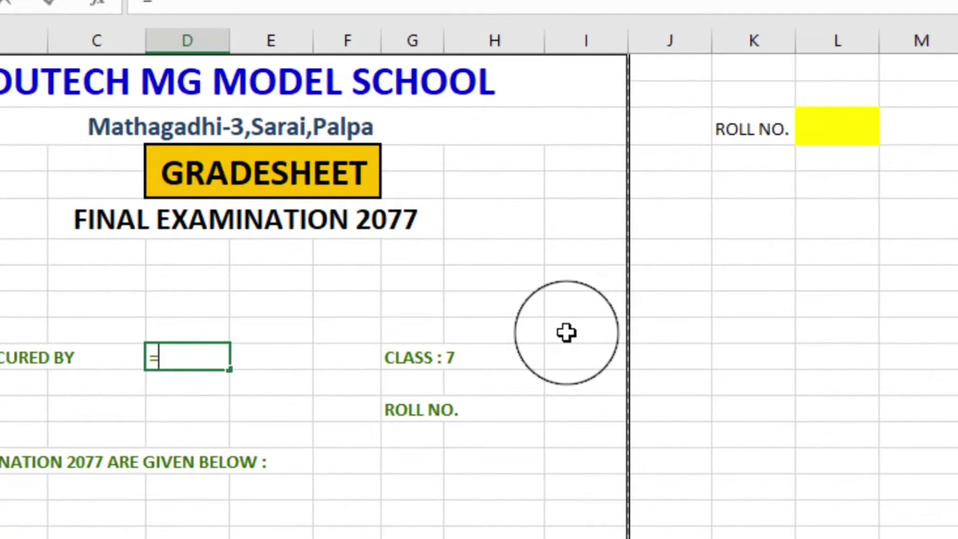
type("vl")
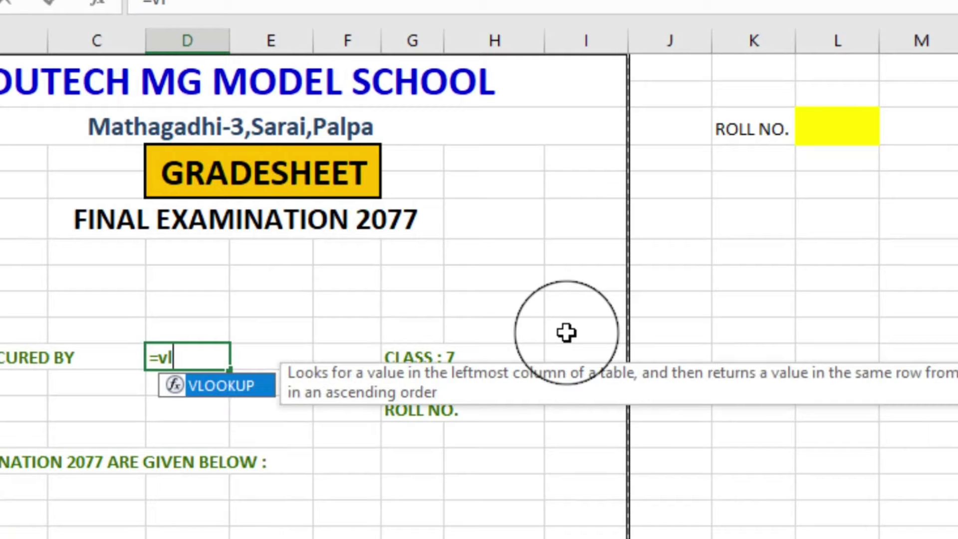
double_click(233, 397)
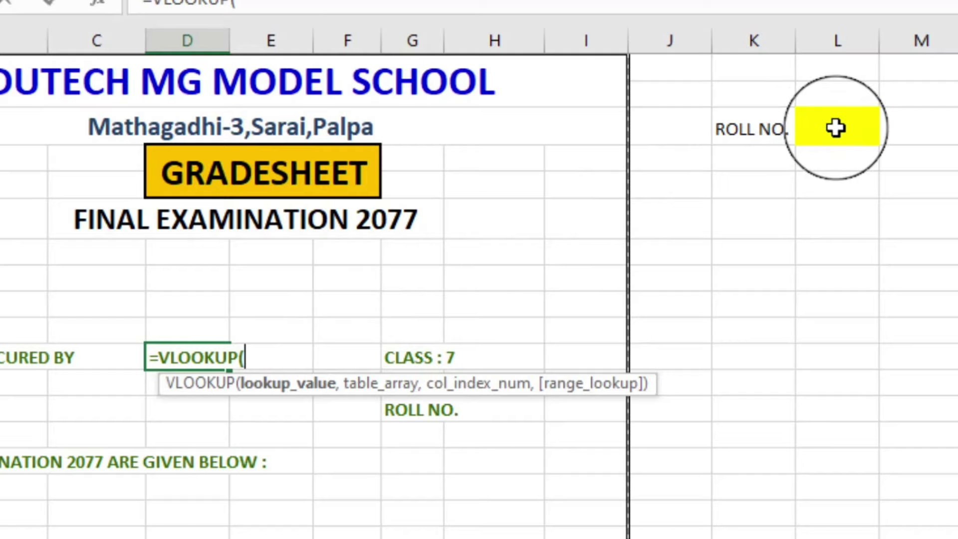
left_click(836, 128)
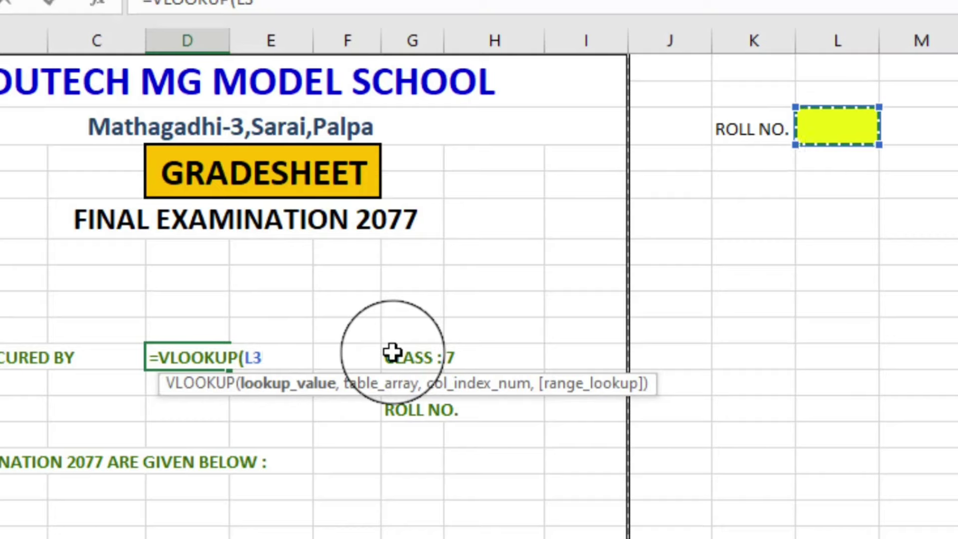
type(",")
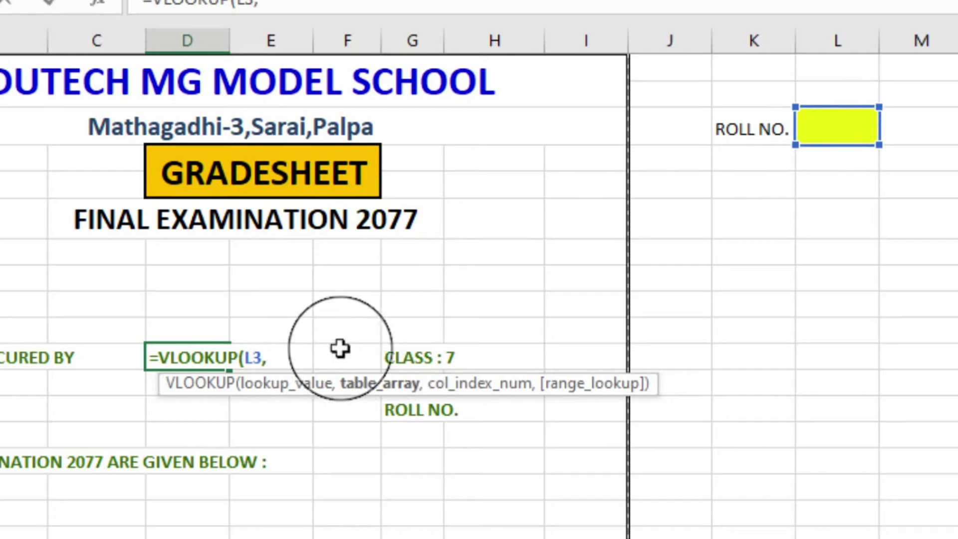
type("gs")
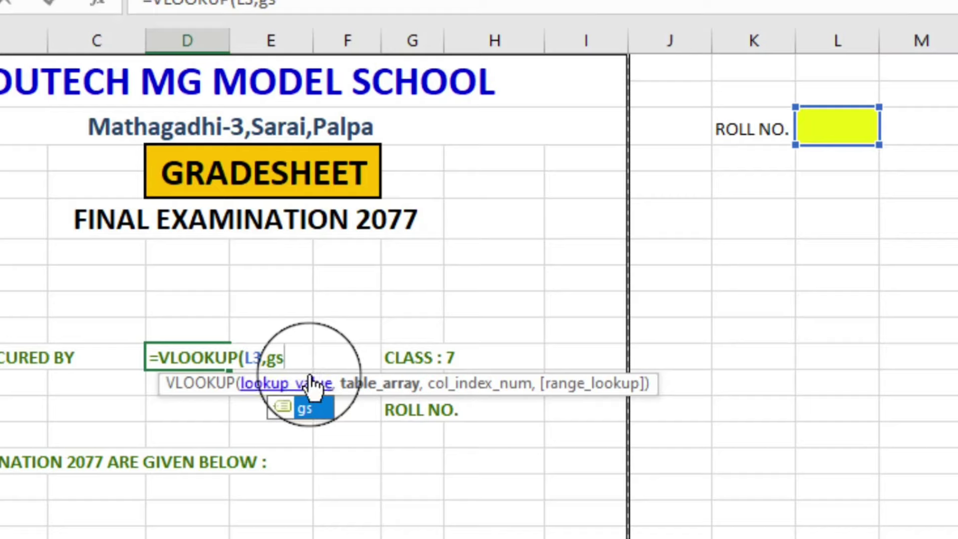
type(",")
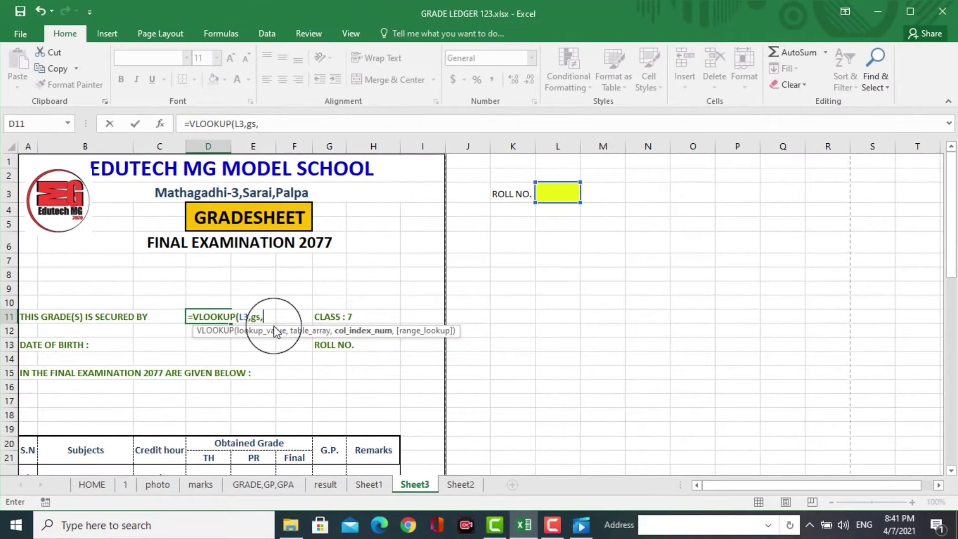
key("ctrl+Page_Up")
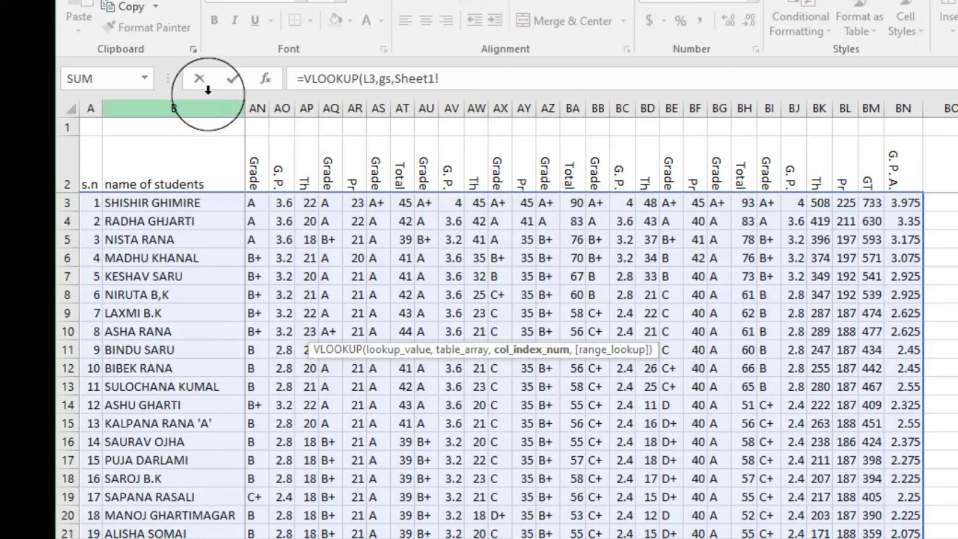
Step: Number Sheet1 row 1 with a fill series from 1 in column A to 66 in column BN
left_click(93, 125)
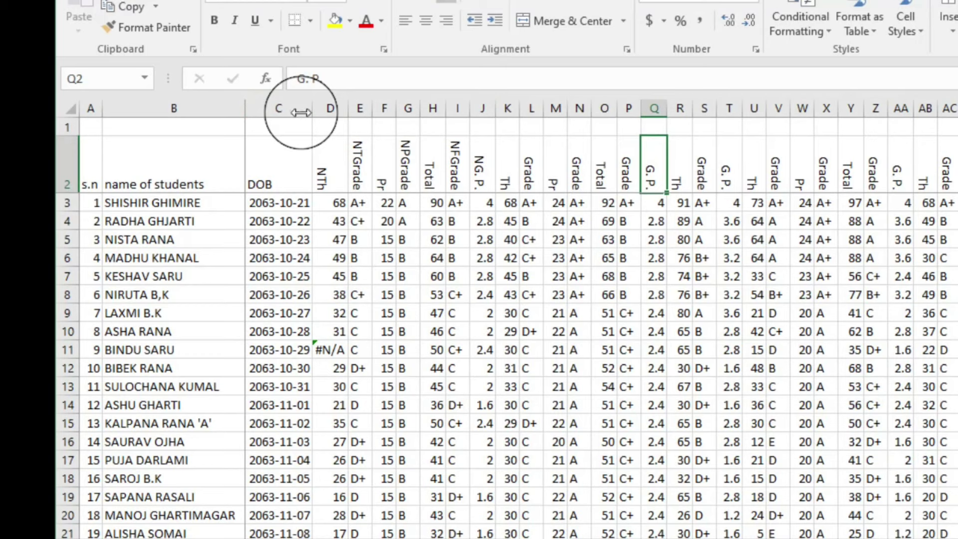
left_click(94, 129)
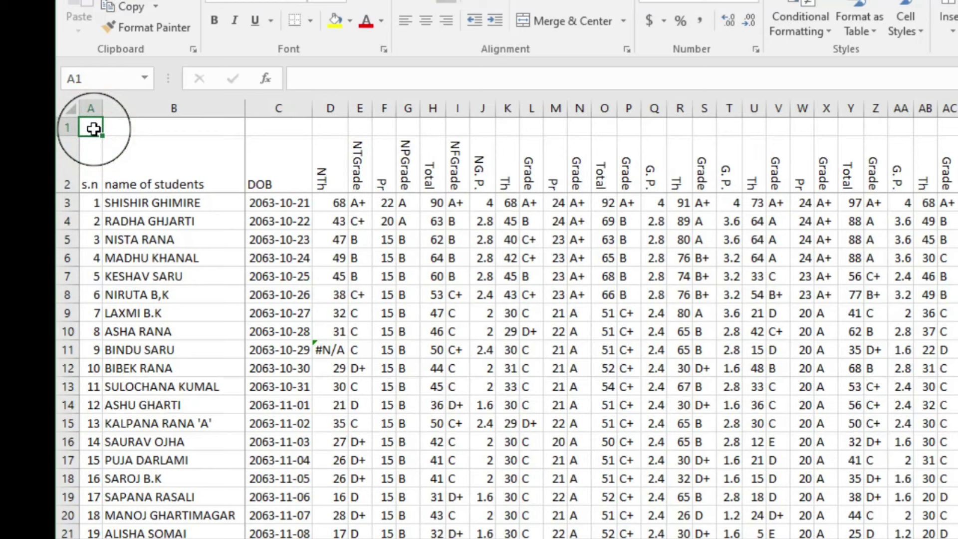
type("1")
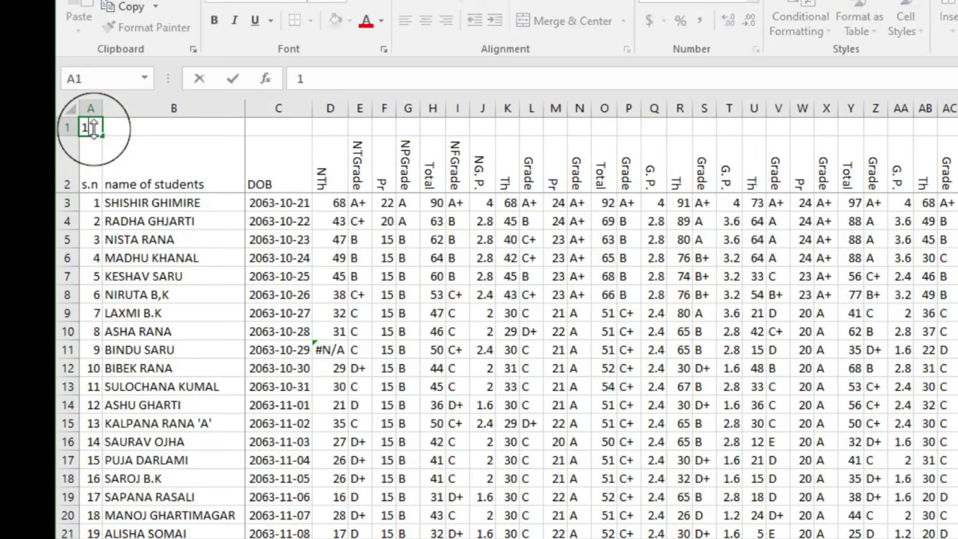
left_click(174, 125)
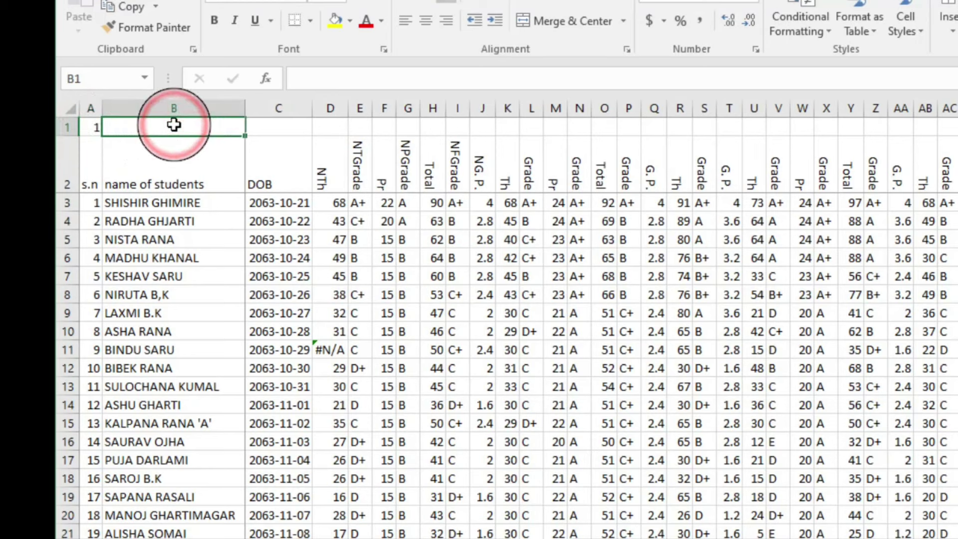
type("2")
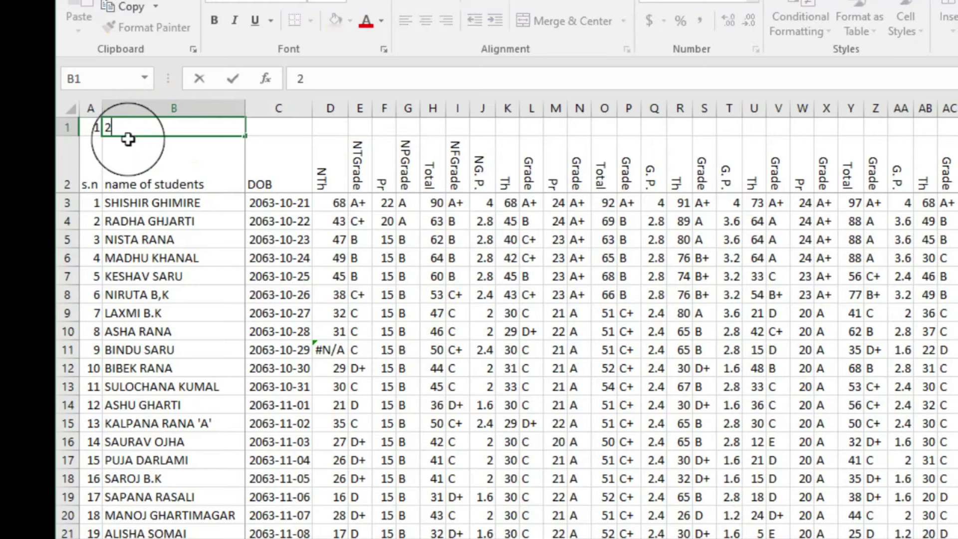
key("Return")
left_click(90, 128)
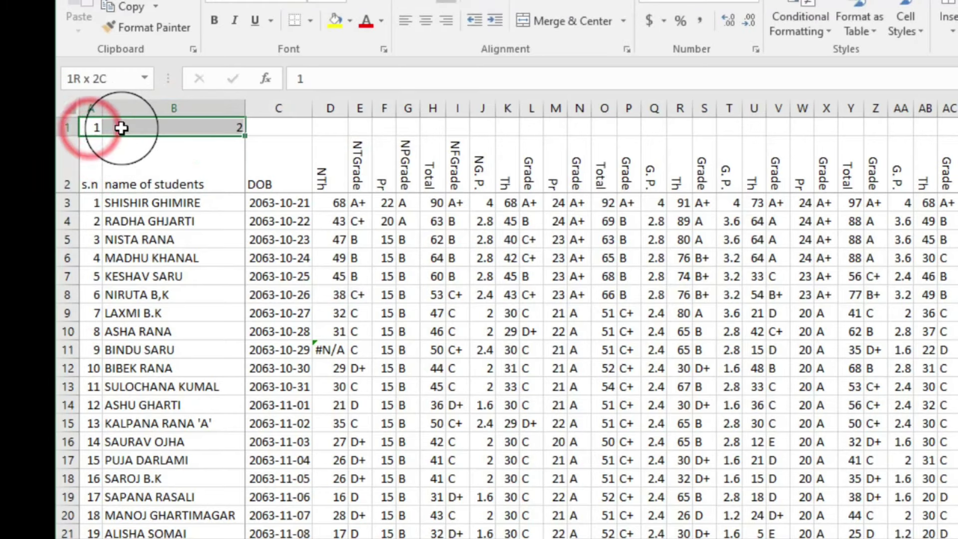
left_click_drag(109, 129, 951, 167)
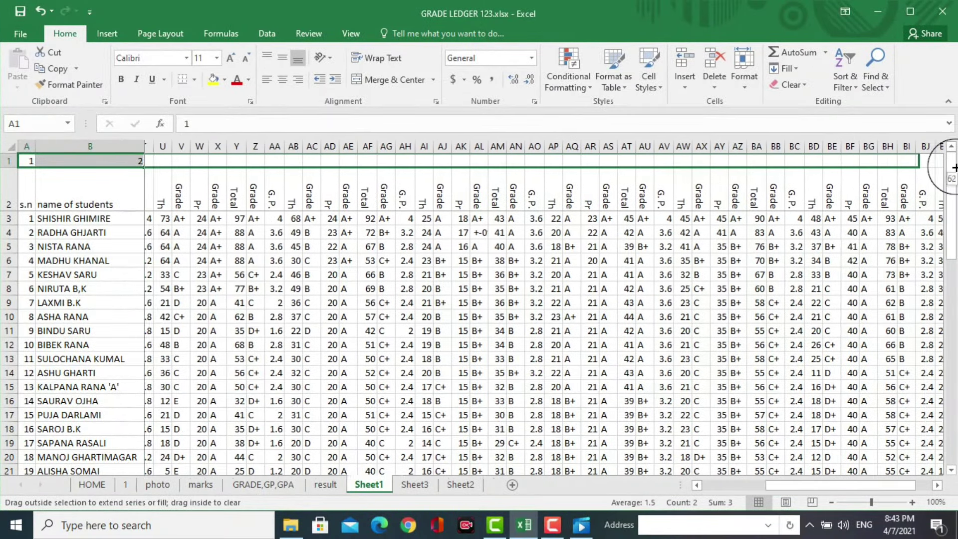
mouse_move(951, 167)
left_mouse_down()
mouse_move(820, 179)
mouse_move(837, 174)
left_mouse_up()
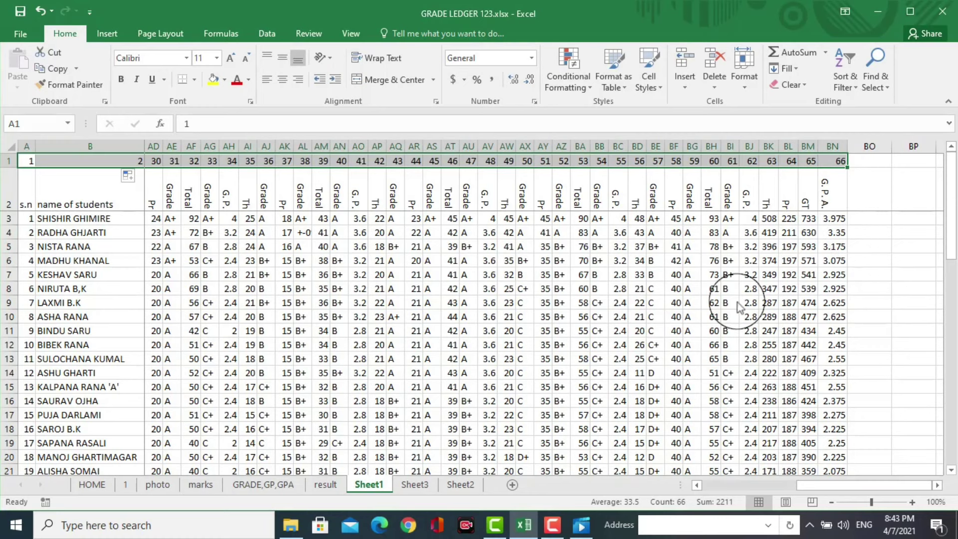
Step: Back on Sheet3, begin a new =VLOOKUP( formula in cell D11 beside the name label
left_click(417, 487)
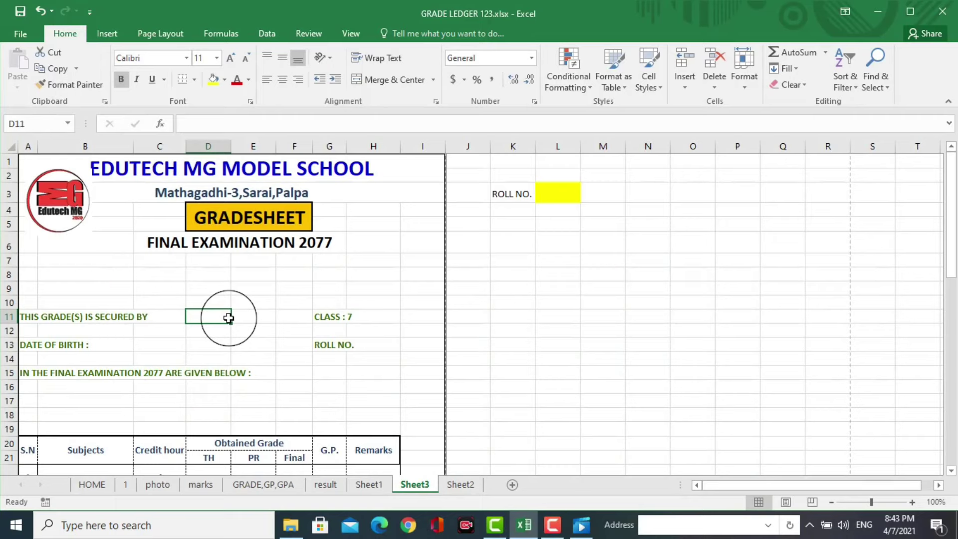
left_click(215, 317)
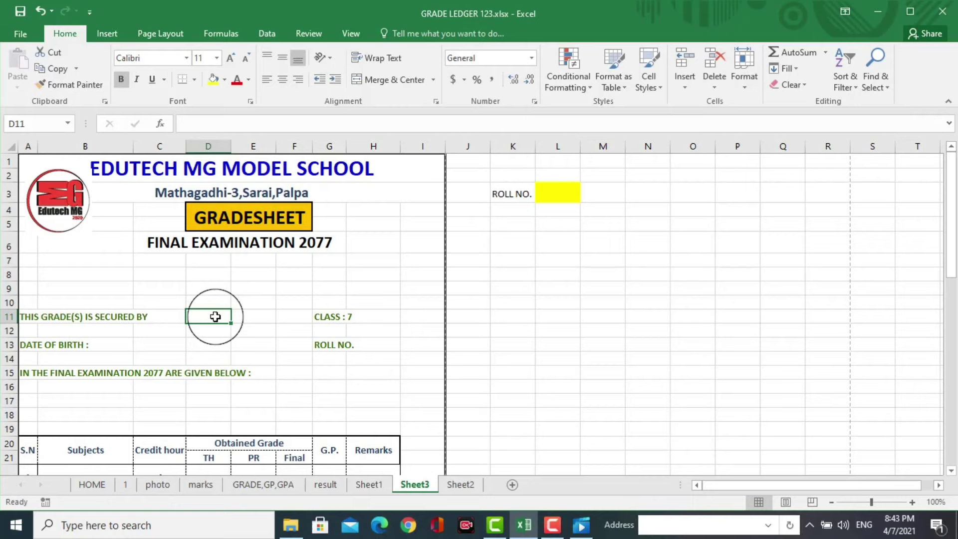
type("=")
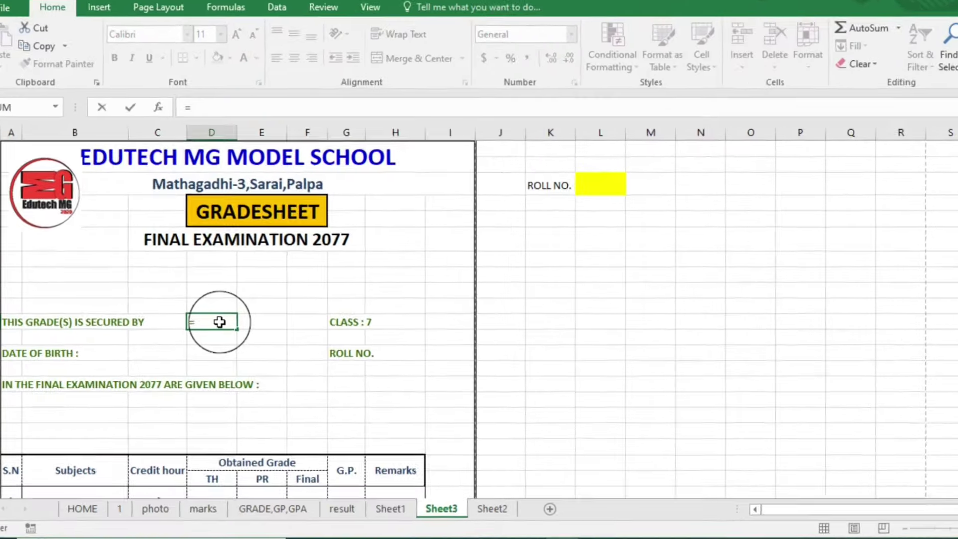
type("vl")
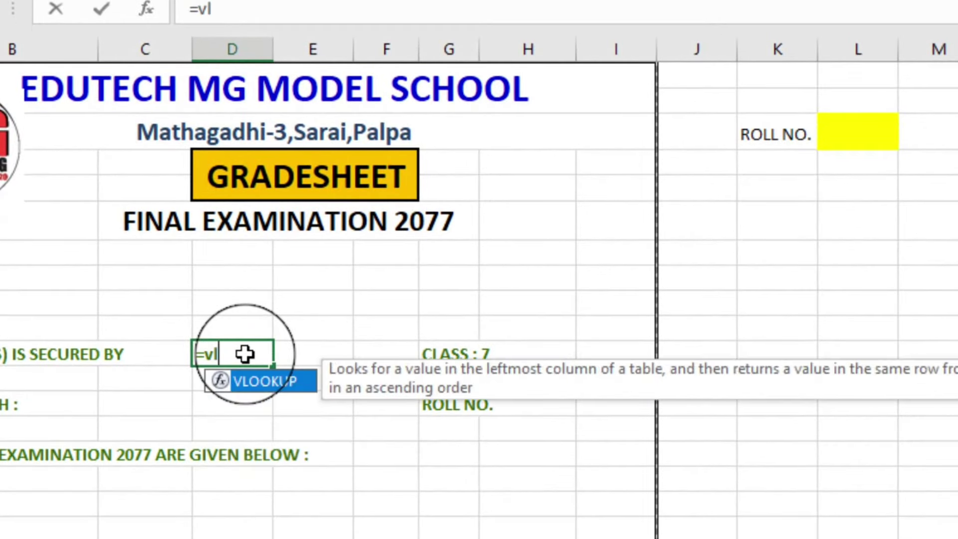
type("ook")
key("Tab")
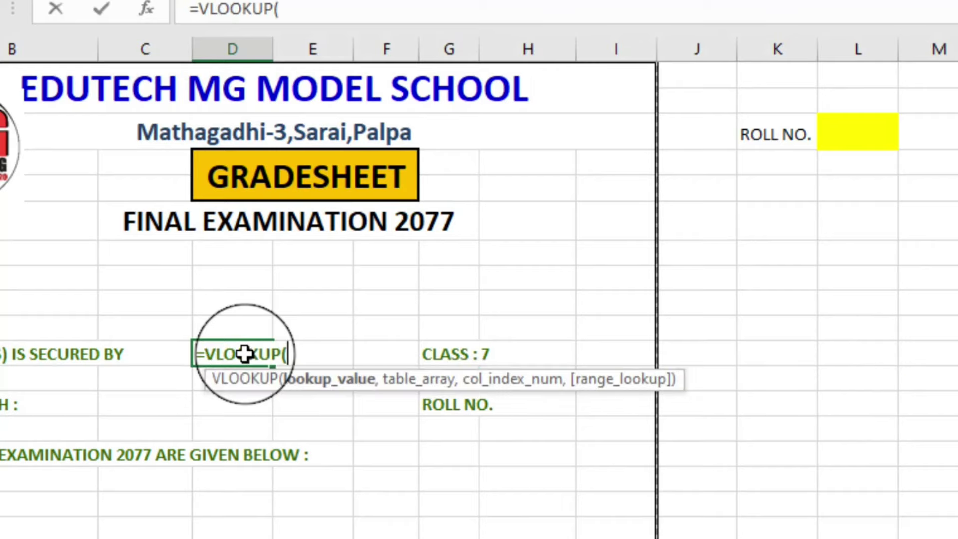
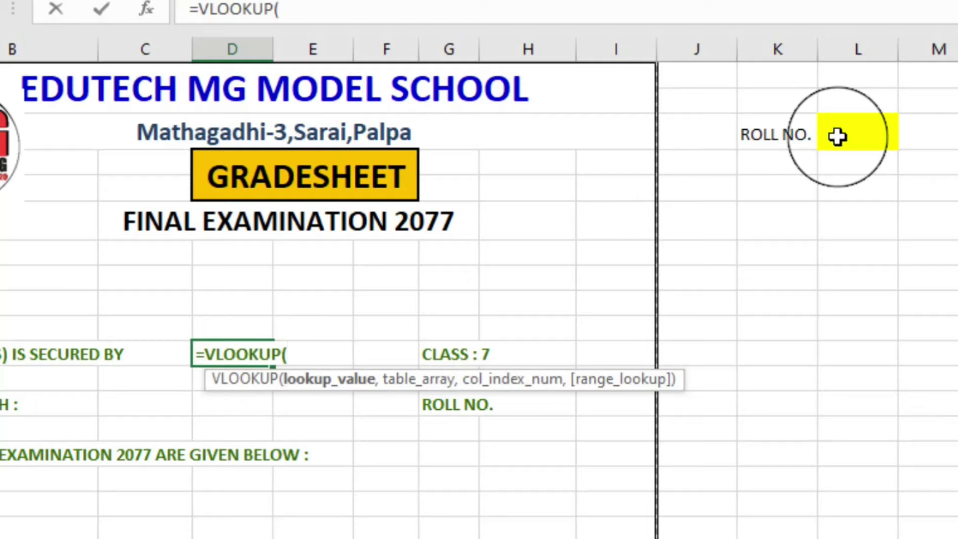
Step: Enter =VLOOKUP(L3,gs,2) in name cell D11 to fetch the student's name by roll number
left_click(869, 134)
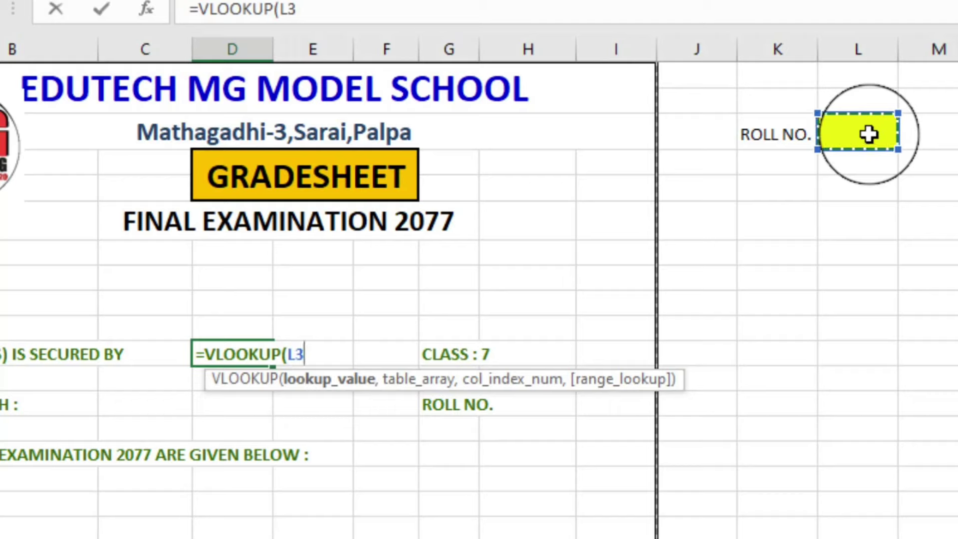
type(",")
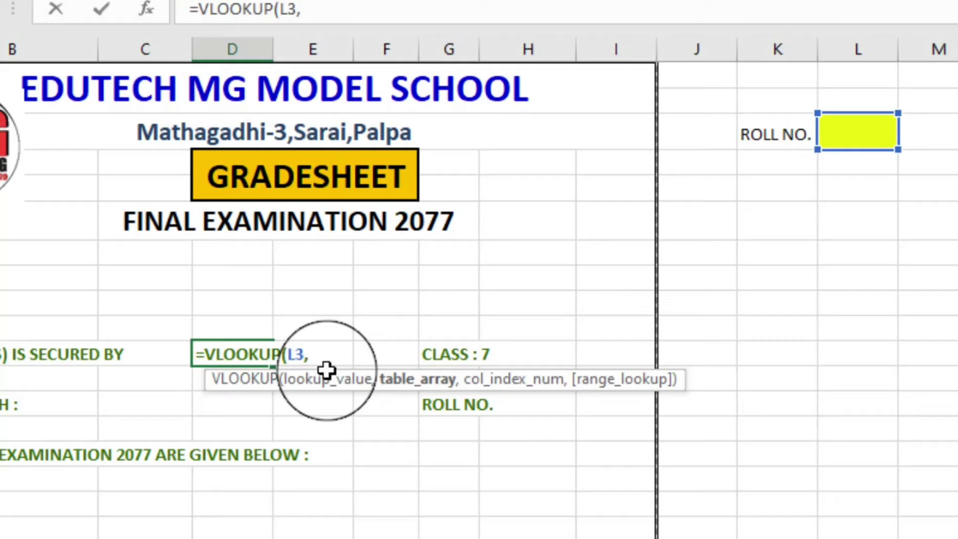
type("gs")
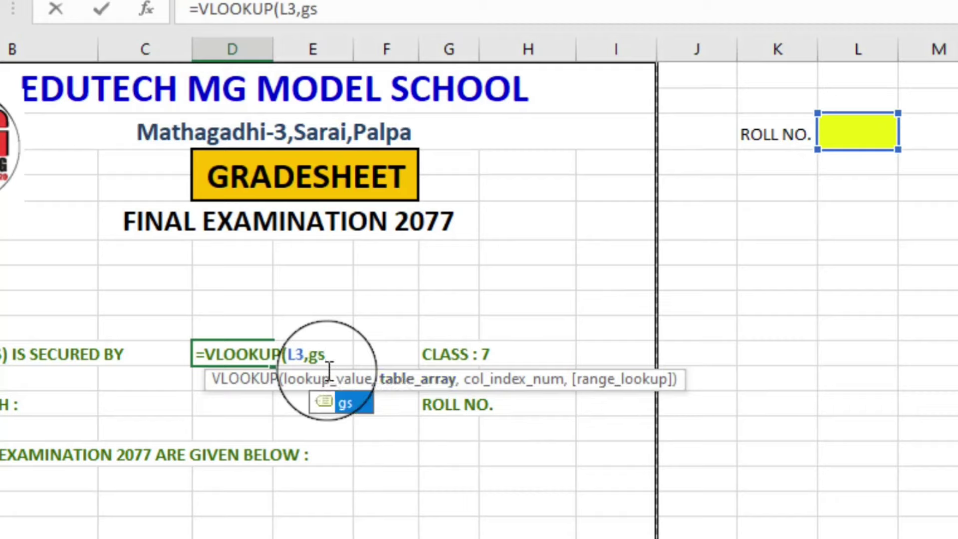
type(",")
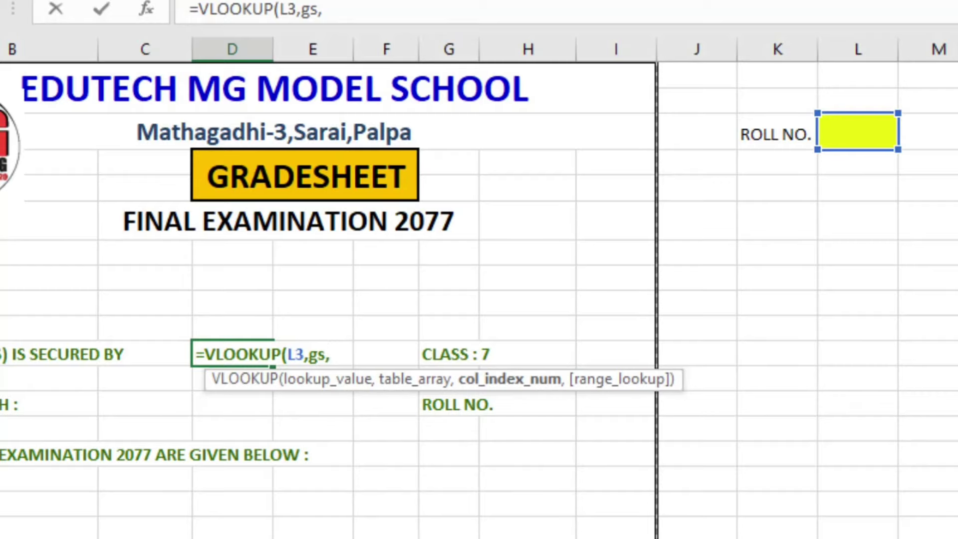
key("ctrl+Page_Up")
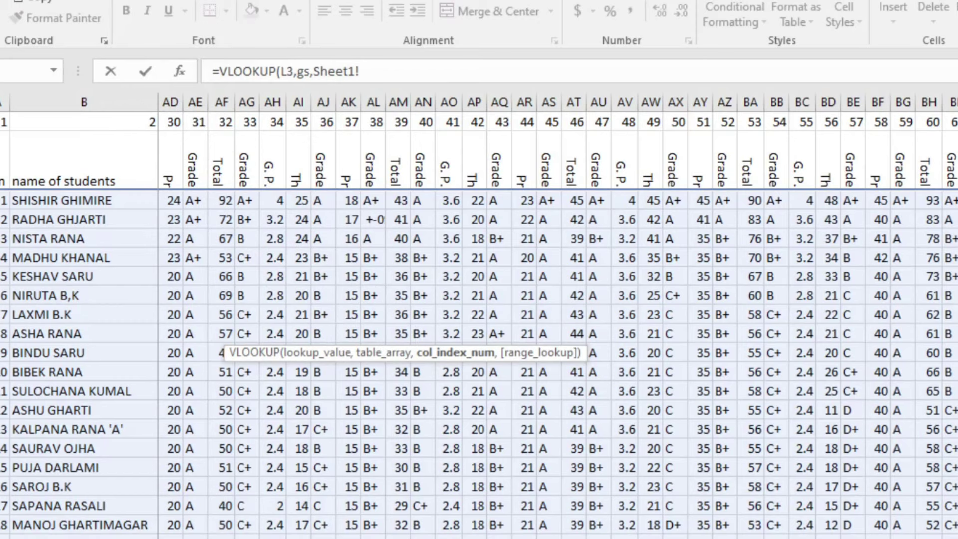
key("BackSpace")
key("BackSpace")
key("BackSpace")
type("2")
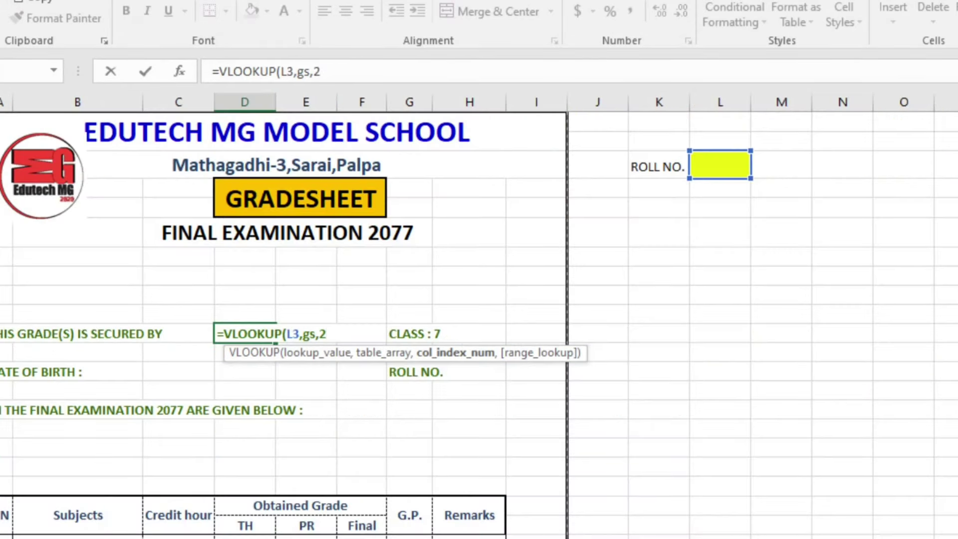
type(")")
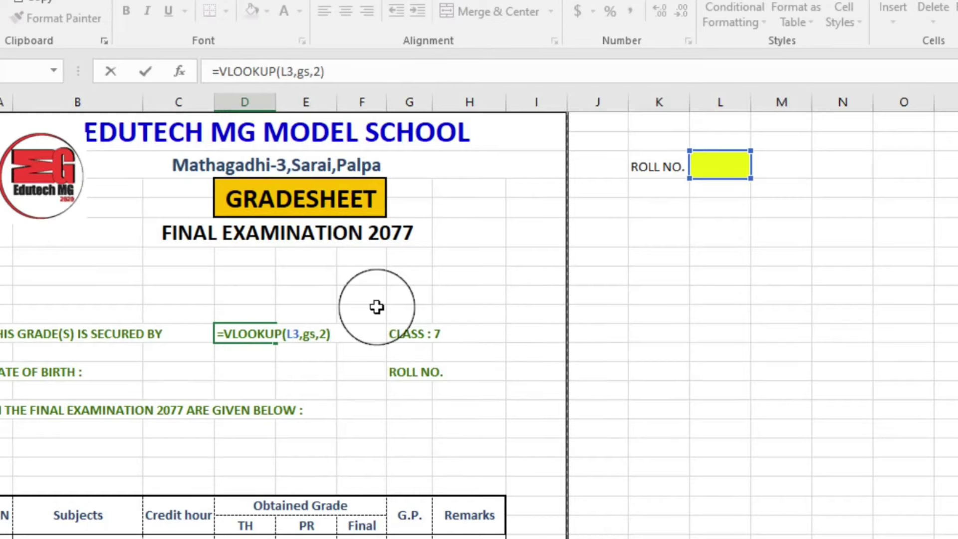
key("Return")
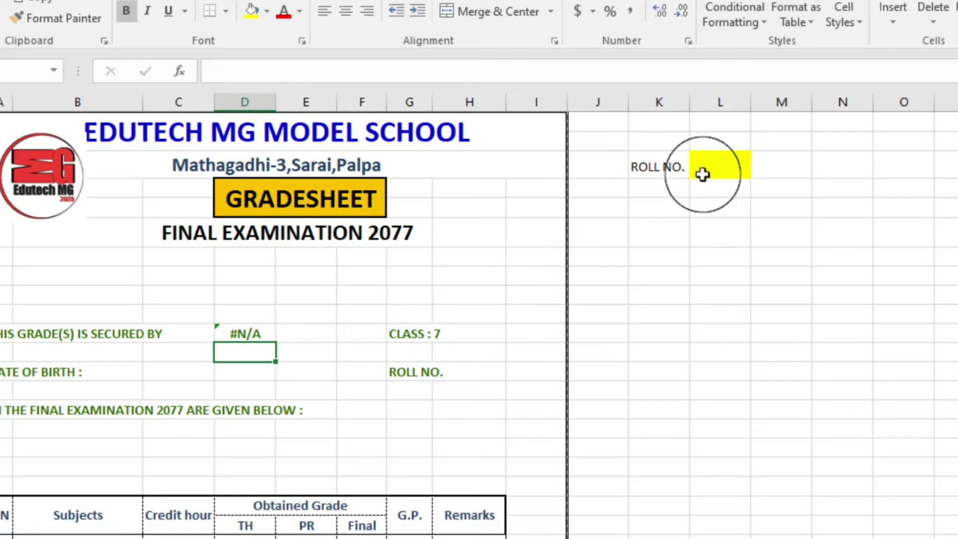
Step: Test the name lookup by entering roll number 1, then 40, in L3
left_click(721, 166)
type("1")
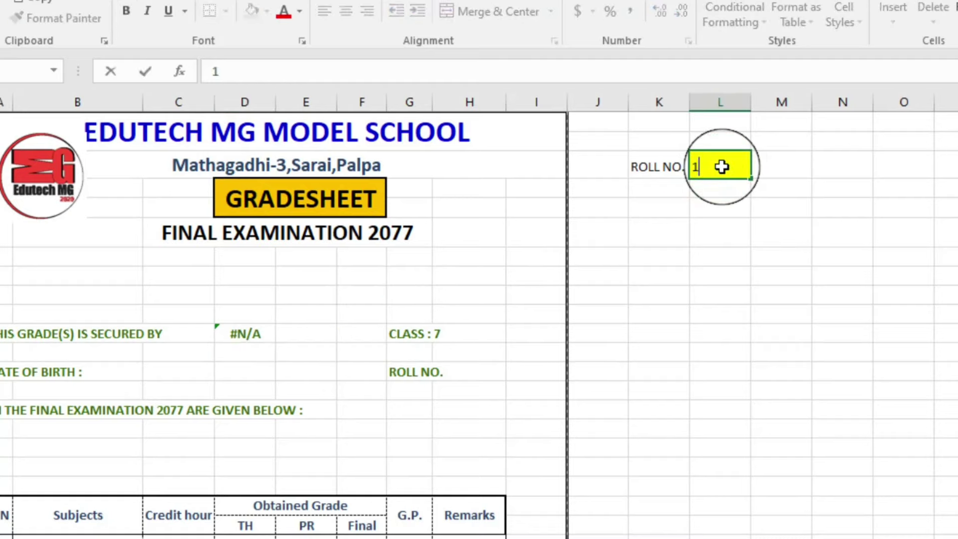
key("Return")
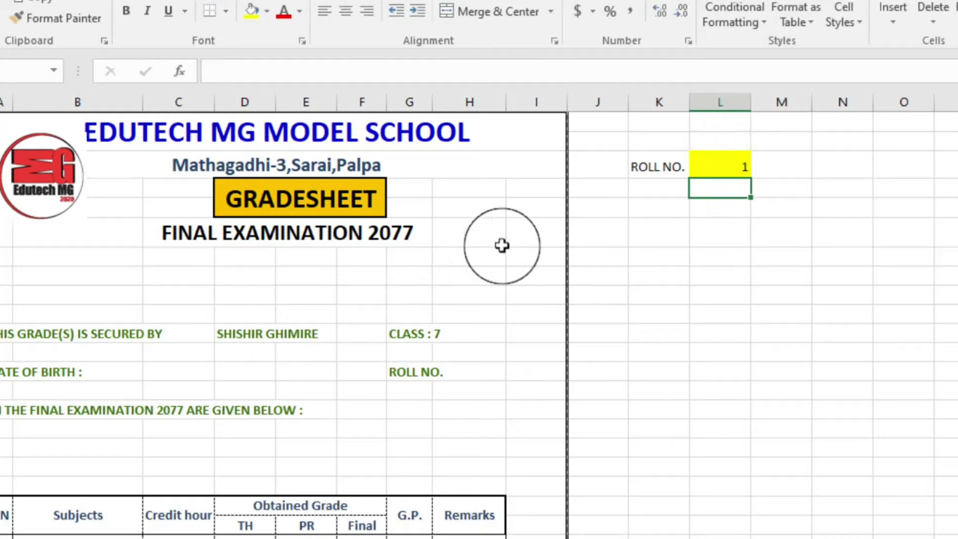
left_click(739, 166)
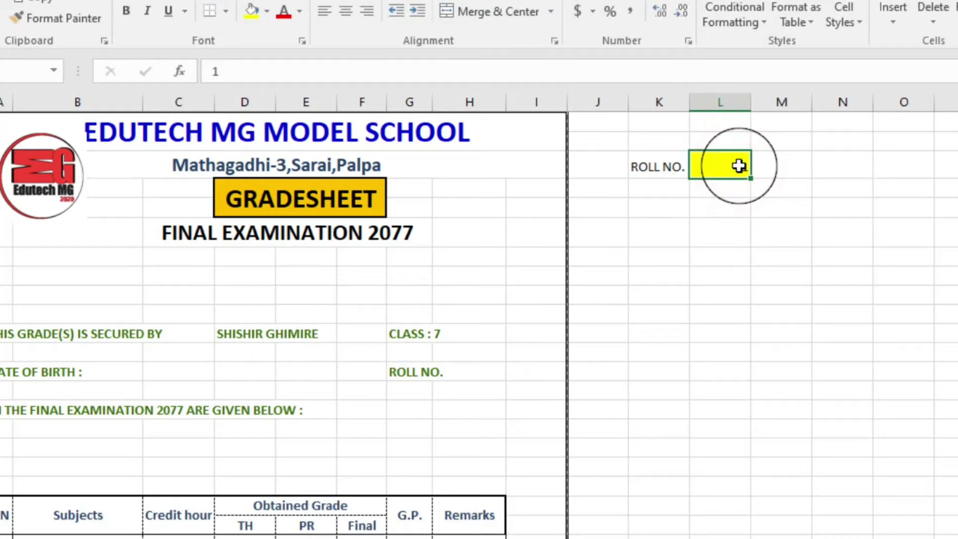
type("40")
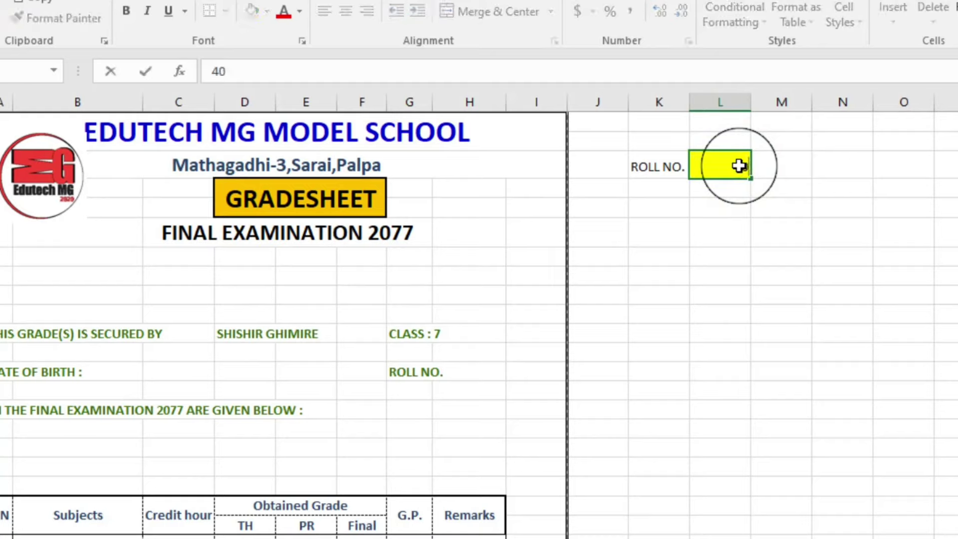
left_click(529, 358)
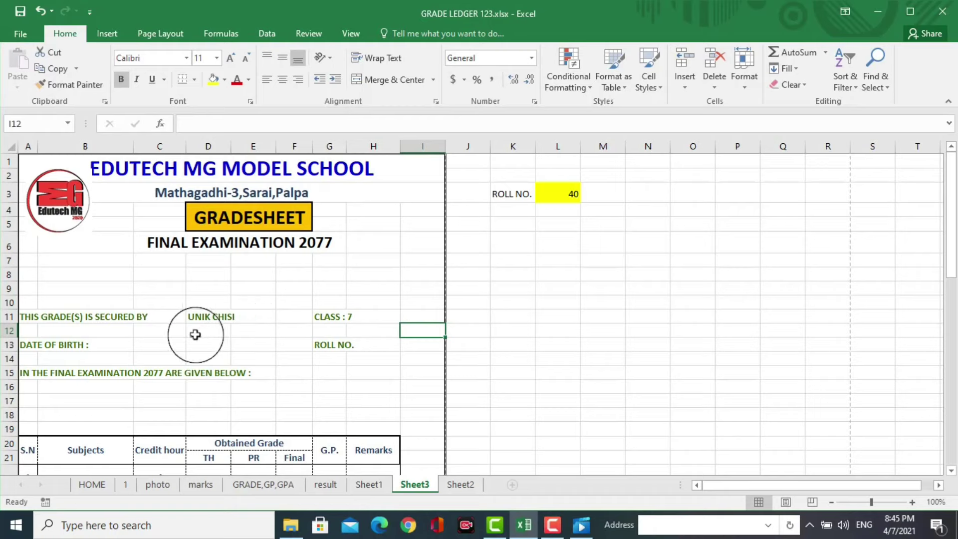
left_click(151, 345)
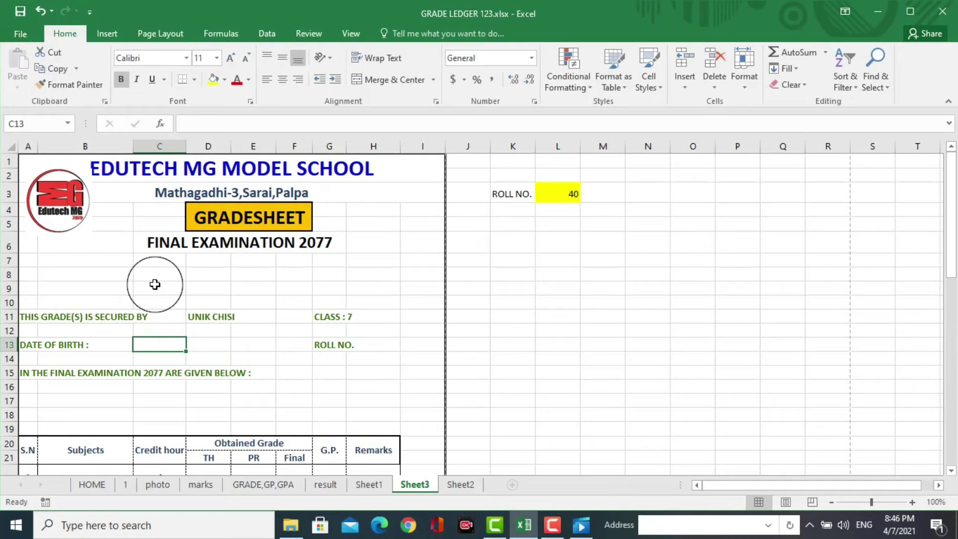
left_click(203, 317)
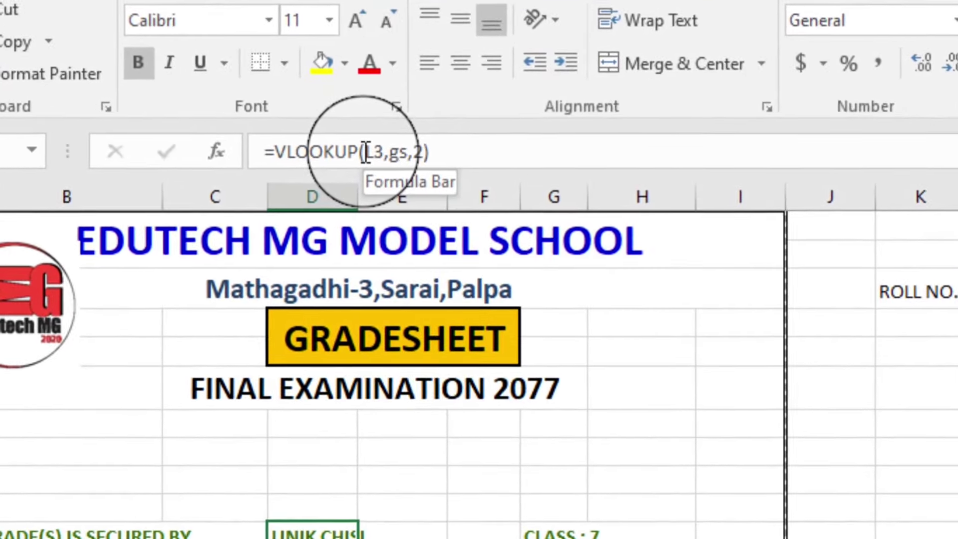
Step: Make the name formula's roll number reference absolute as $L$3
left_click(384, 172)
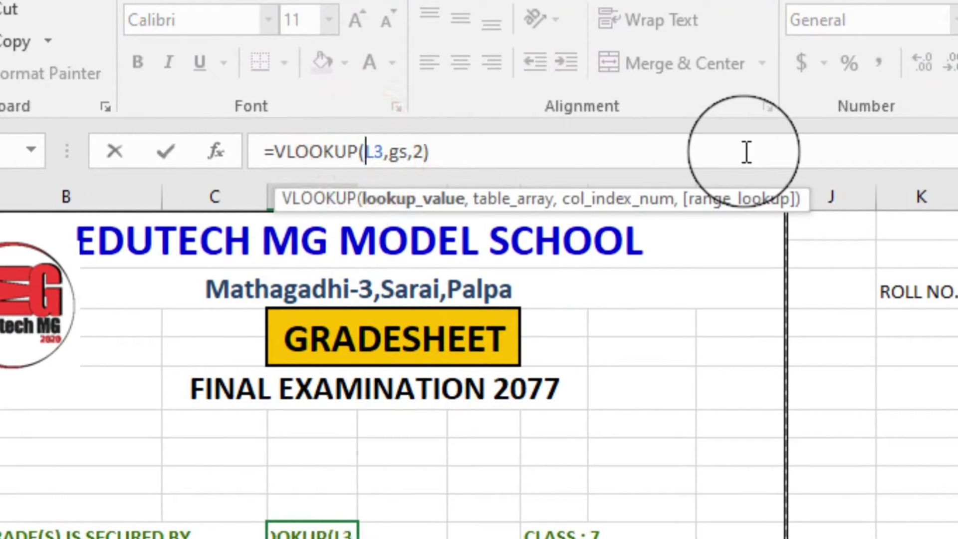
type("$")
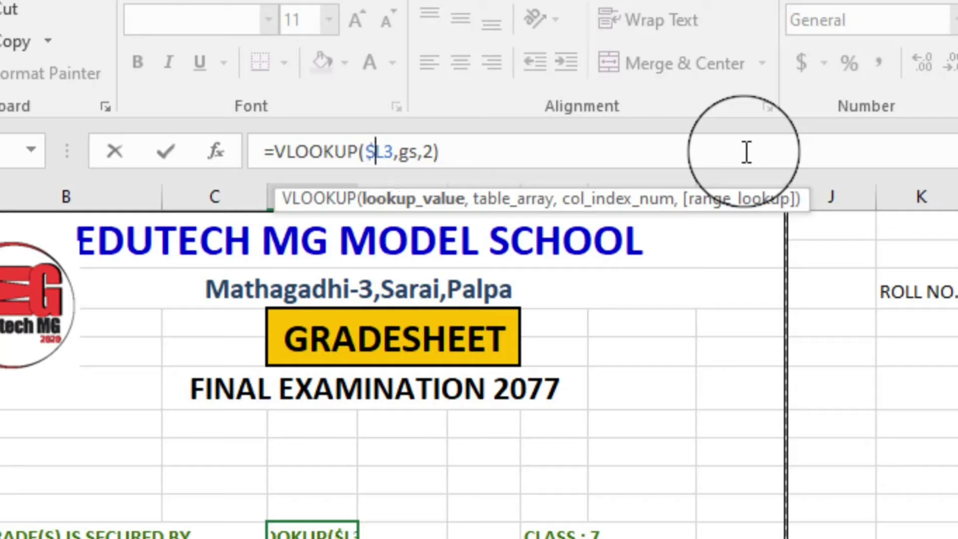
left_click(383, 151)
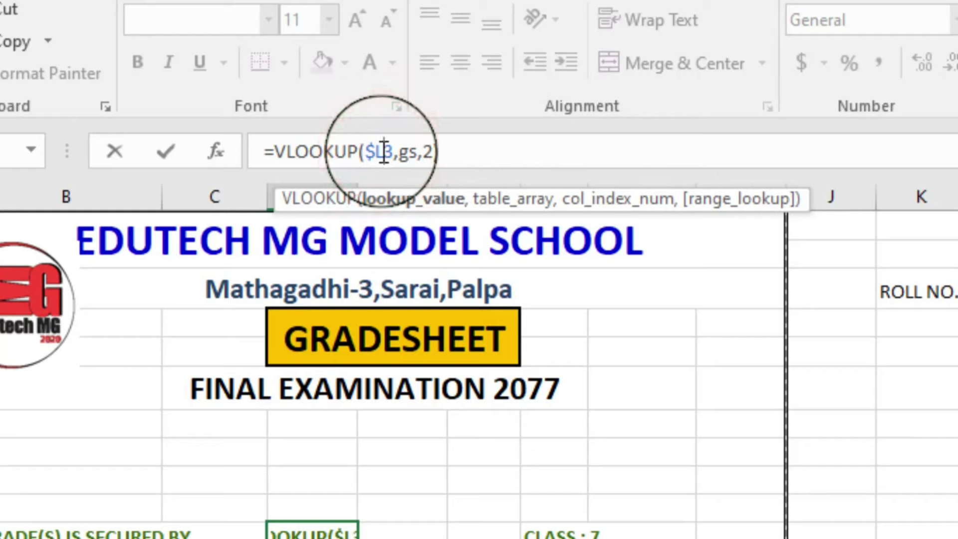
type("$")
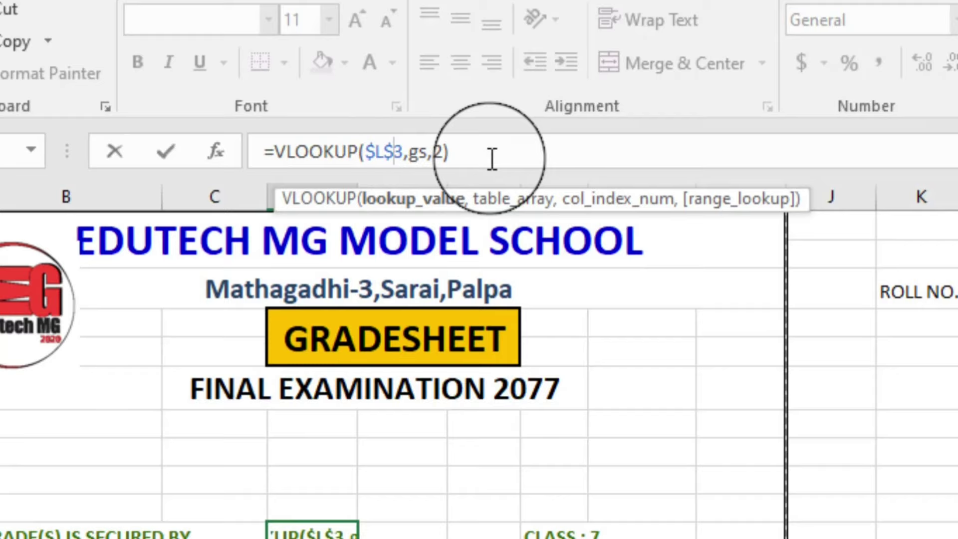
key("Return")
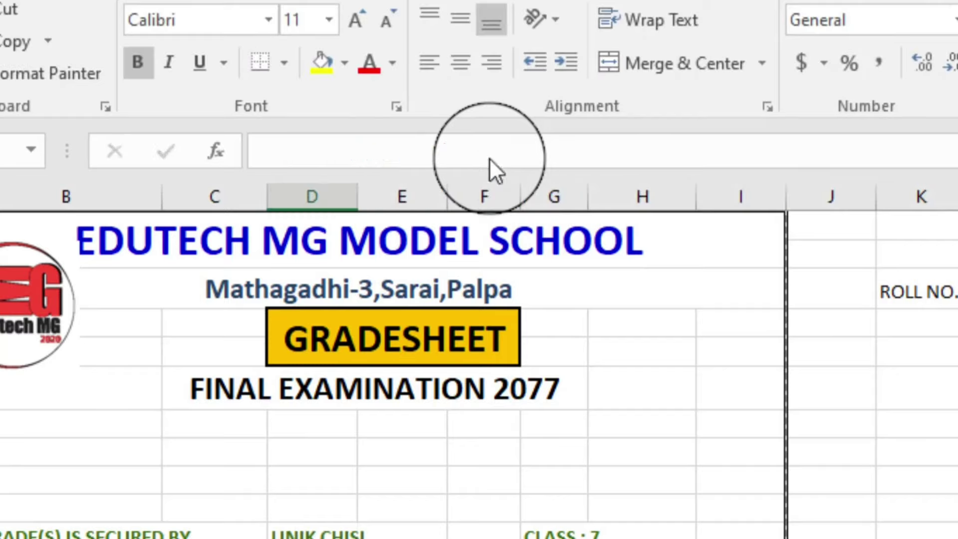
key("Right")
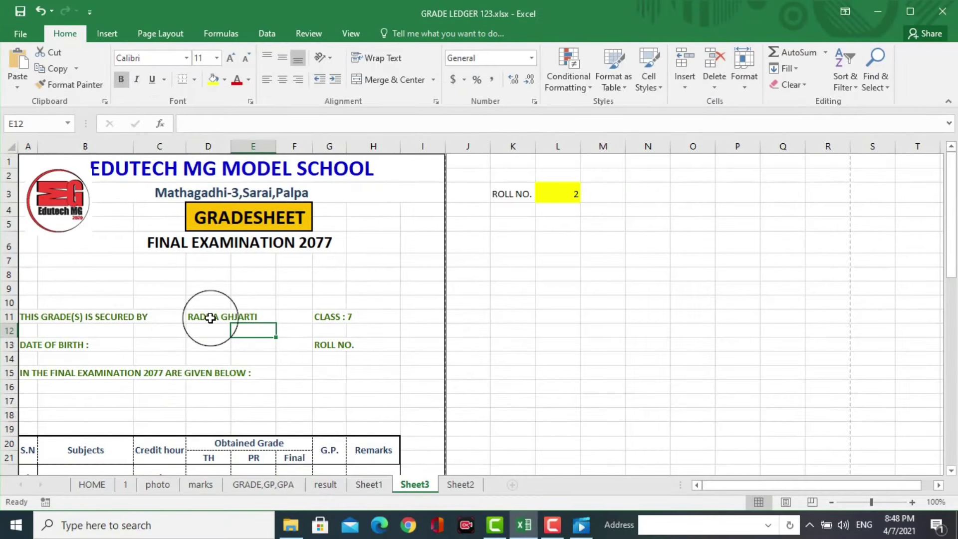
Step: Copy the name lookup formula from D11 and paste it into C13
left_click(210, 317)
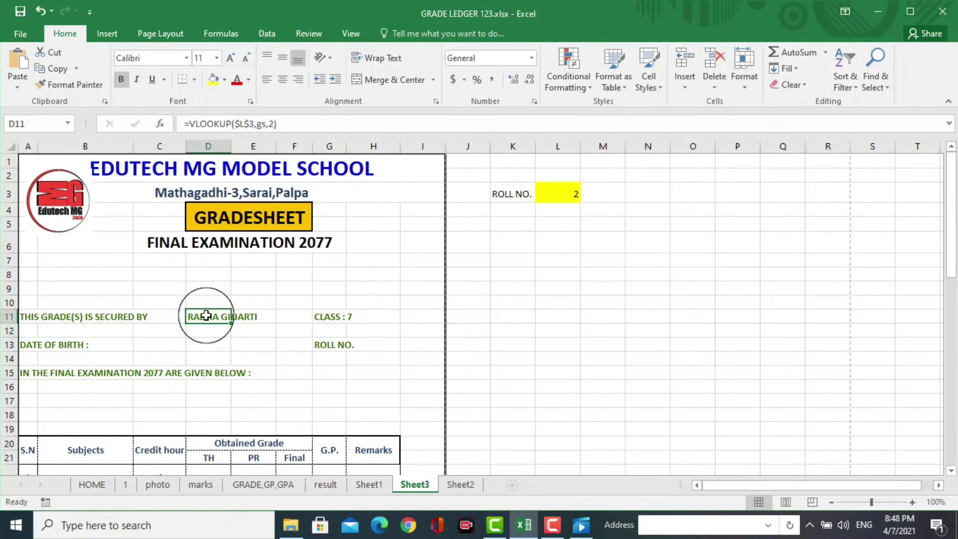
right_click(206, 316)
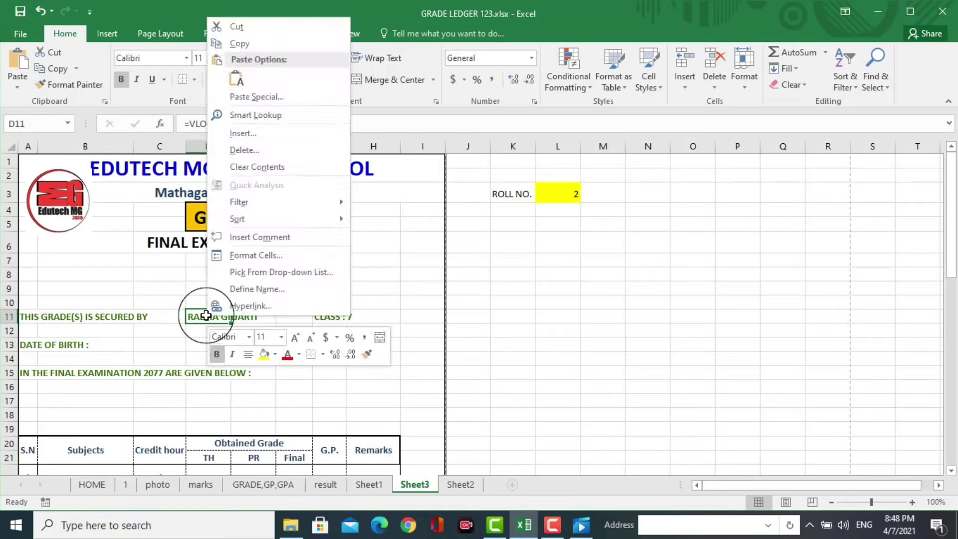
left_click(250, 45)
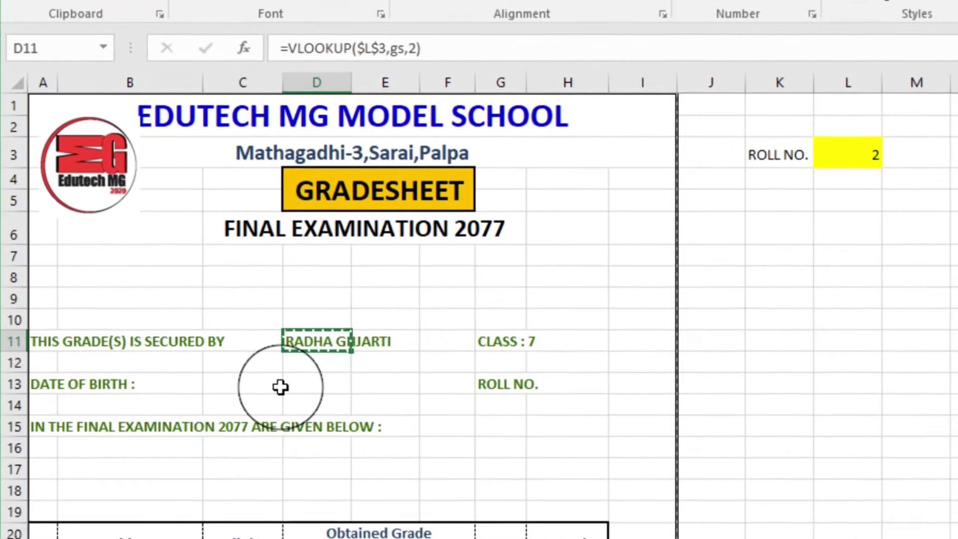
left_click(243, 383)
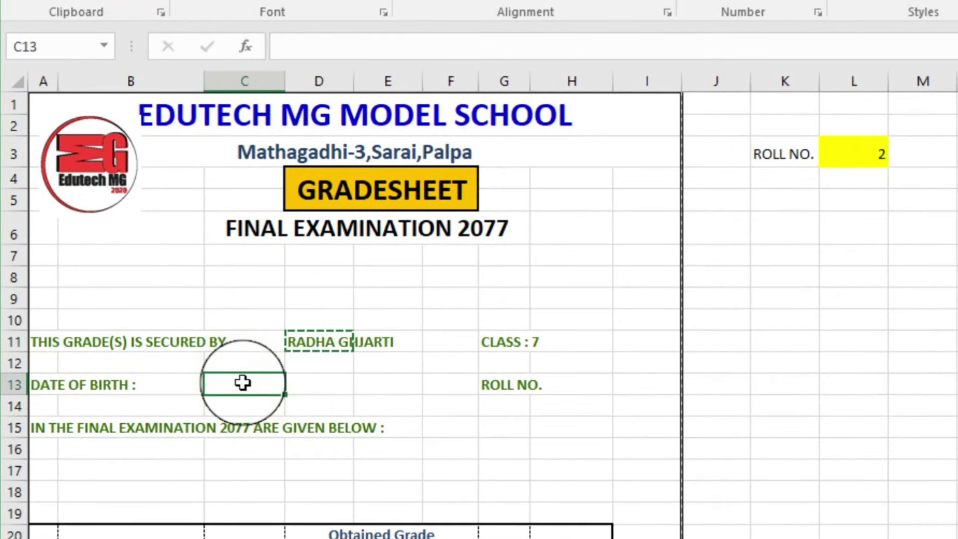
right_click(243, 383)
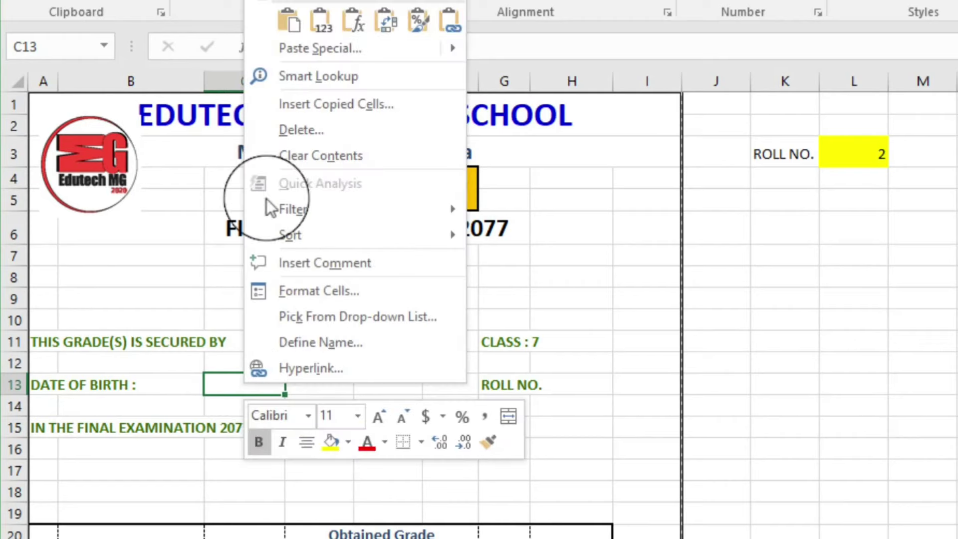
left_click(288, 19)
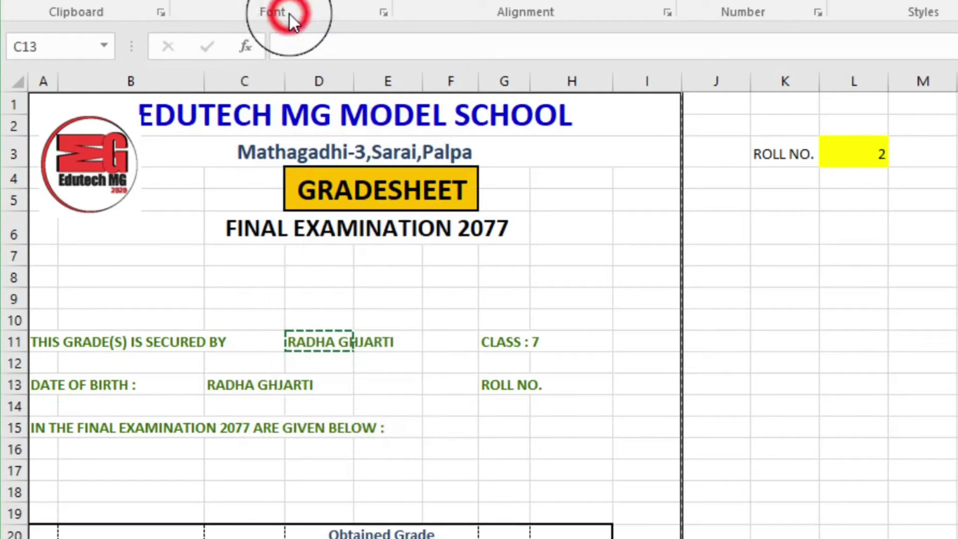
Step: Change C13's lookup to column 3, =VLOOKUP($L$3,gs,3), to return the date of birth
left_click(421, 48)
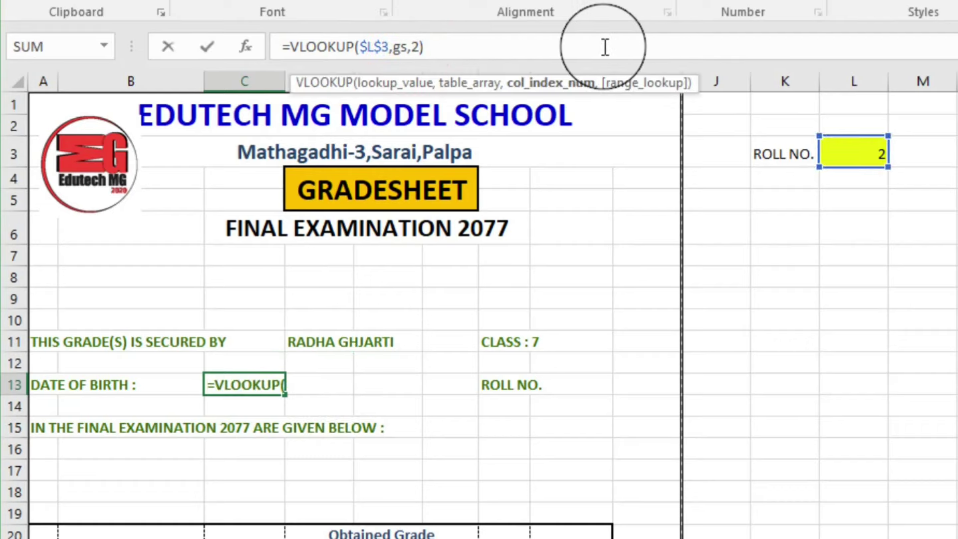
key("BackSpace")
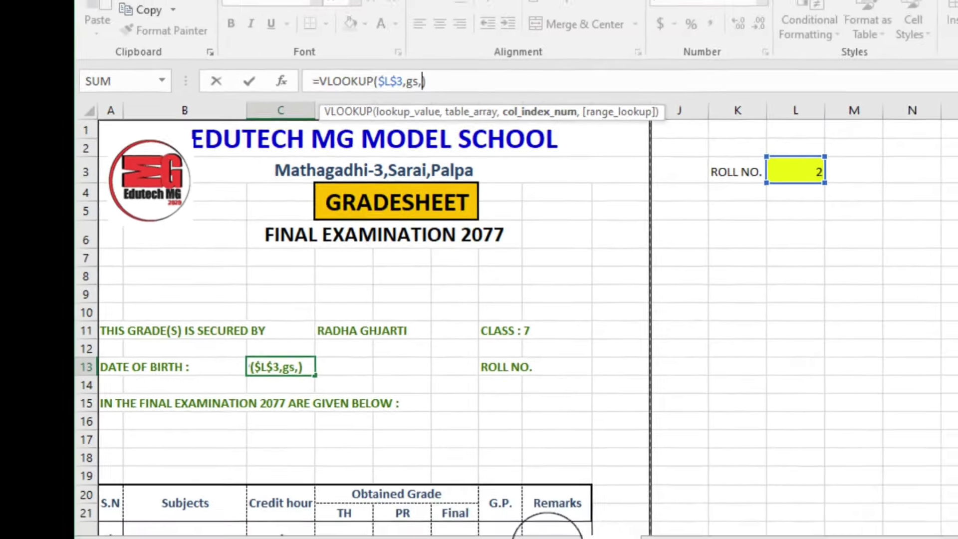
left_click(539, 509)
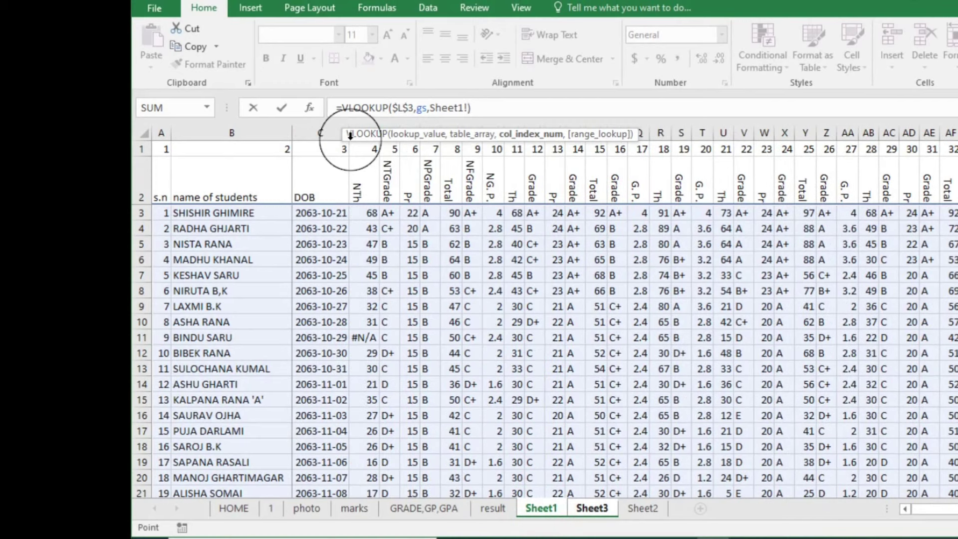
left_click(347, 134)
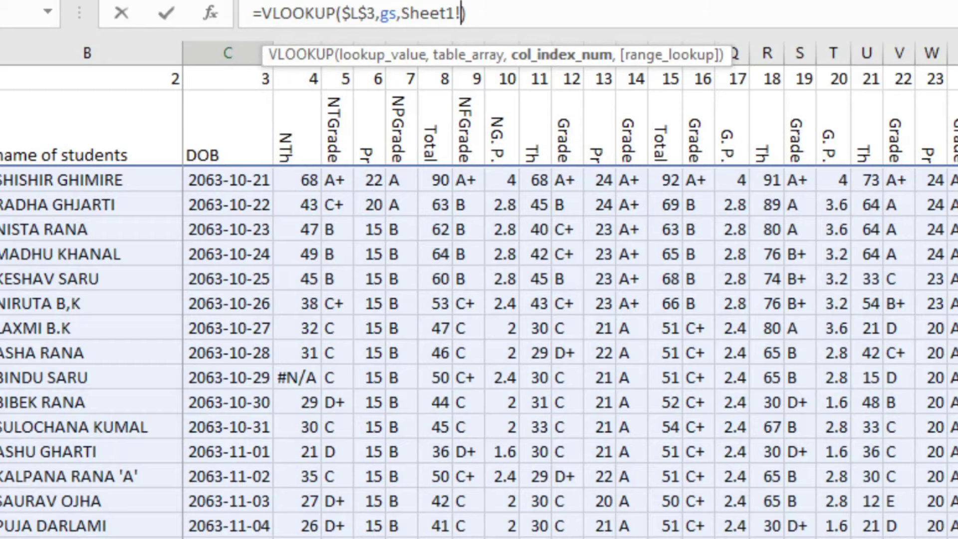
key("ctrl+Page_Down")
key("BackSpace")
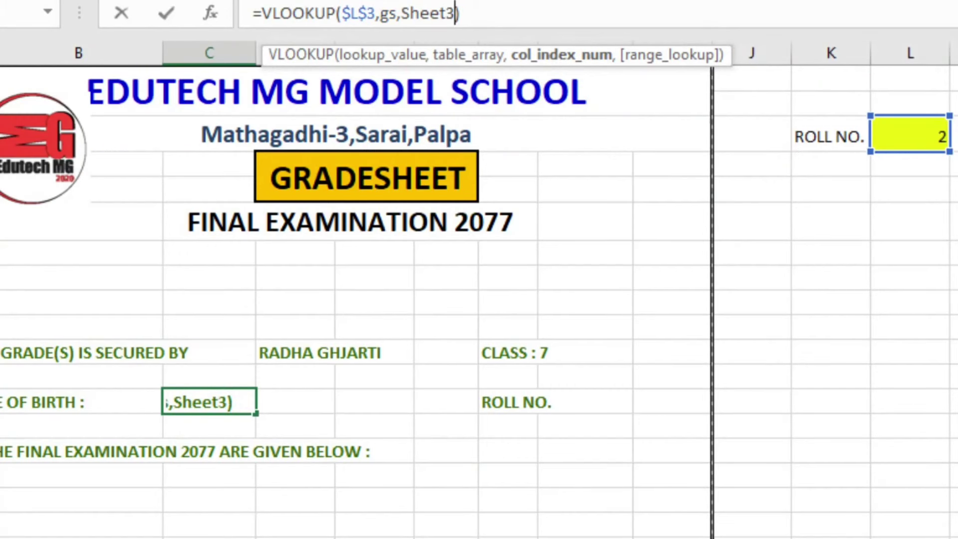
key("BackSpace")
key("BackSpace")
key("BackSpace")
key("BackSpace")
key("BackSpace")
type("3")
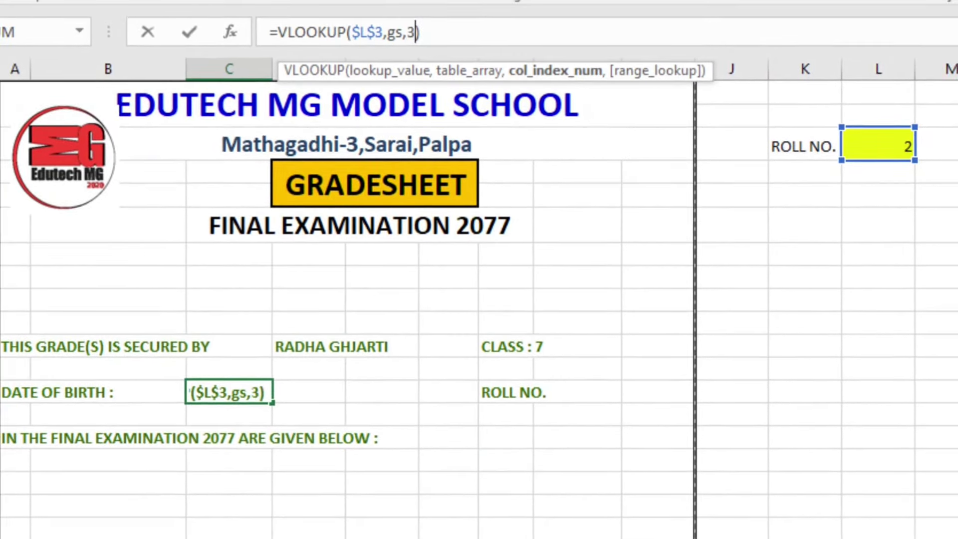
key("Return")
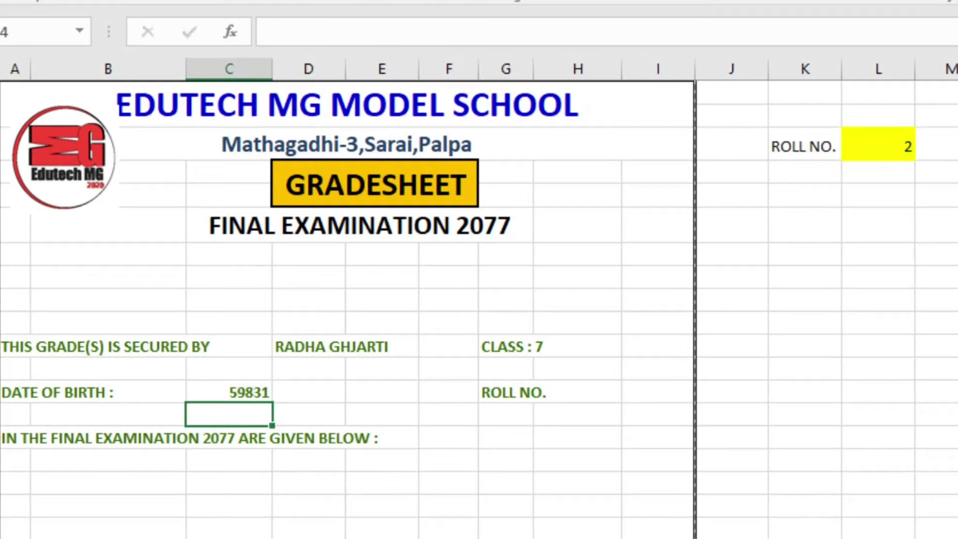
key("Up")
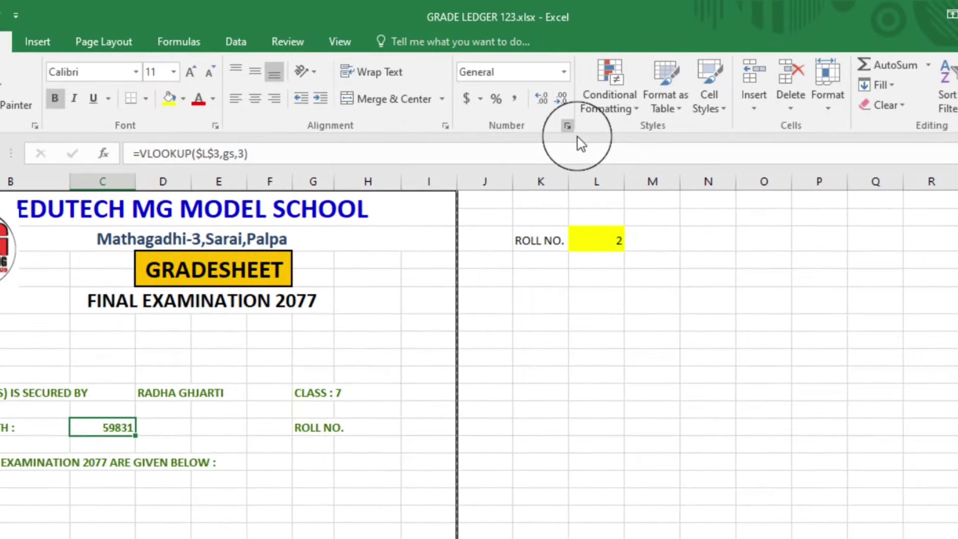
Step: Format the date-of-birth cell as a Nepali (India) locale date, showing 2063/10/22
left_click(568, 126)
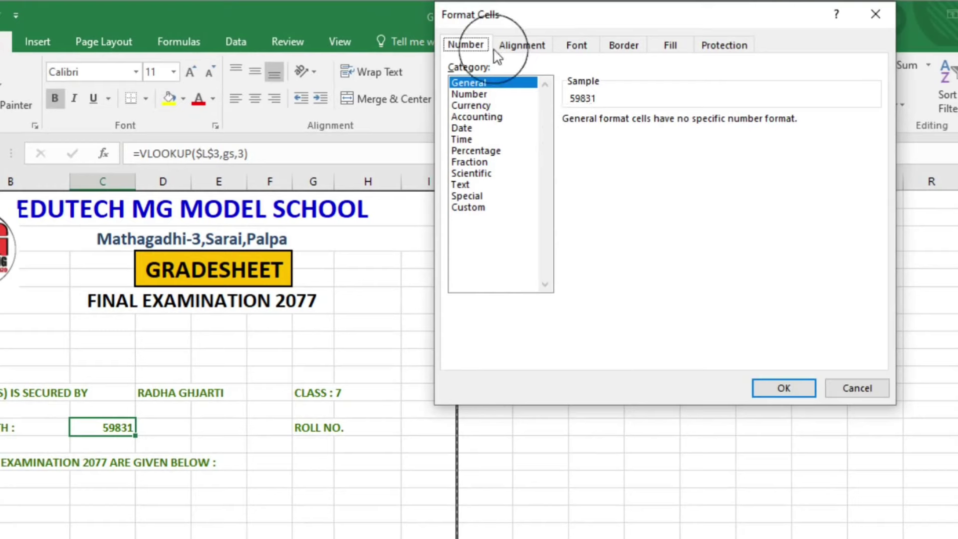
left_click(464, 129)
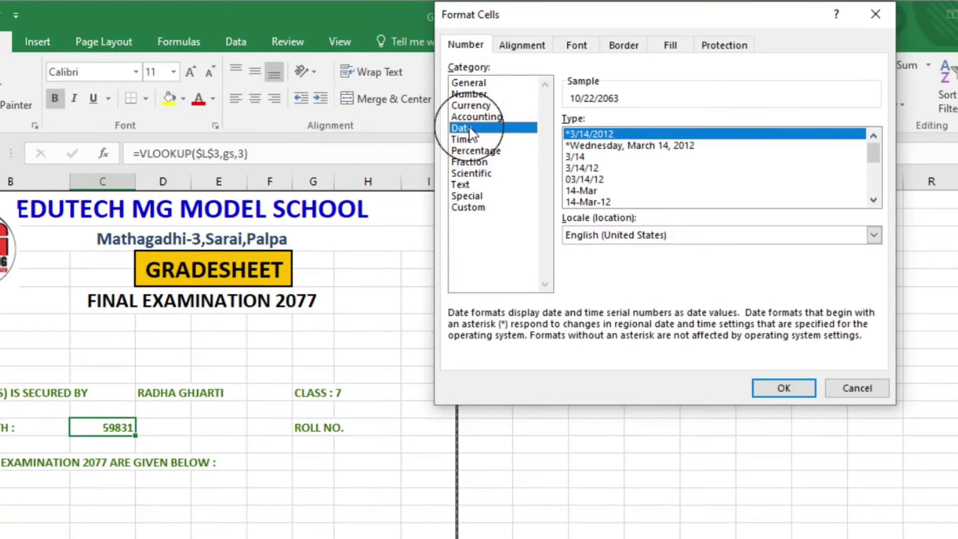
scroll(761, 199, "down", 2)
left_click(874, 234)
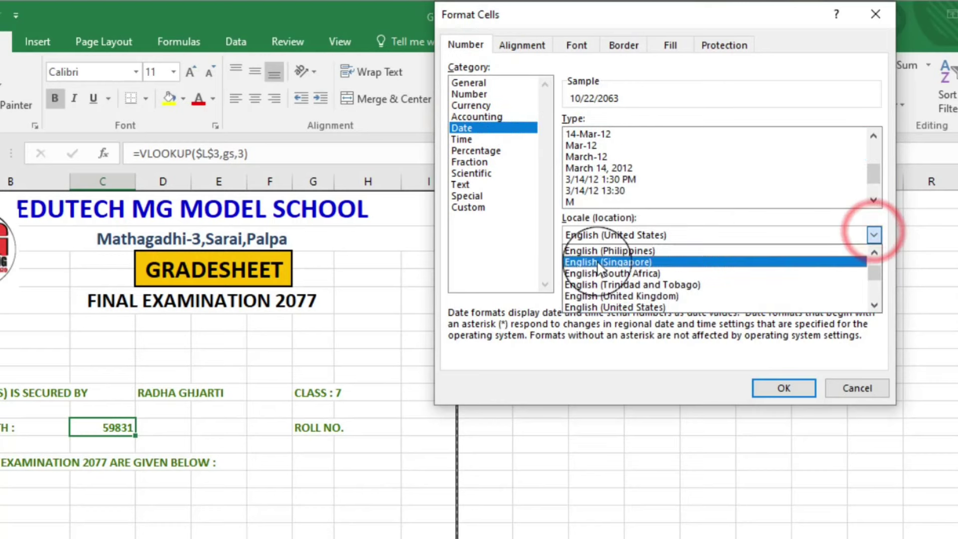
scroll(601, 268, "down", 2)
scroll(600, 268, "down", 2)
scroll(601, 268, "down", 2)
scroll(601, 268, "down", 8)
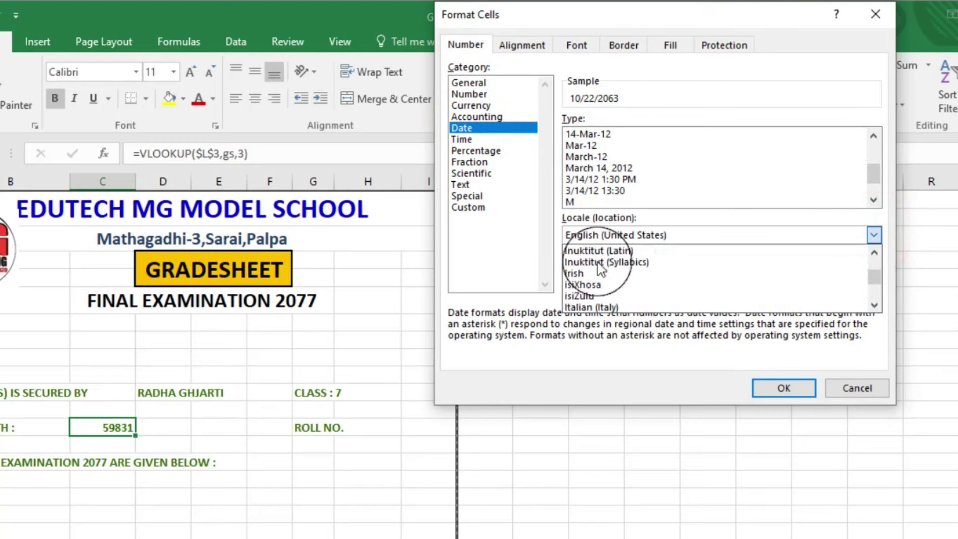
scroll(601, 268, "down", 8)
scroll(602, 270, "down", 3)
scroll(601, 270, "down", 3)
scroll(601, 270, "down", 3)
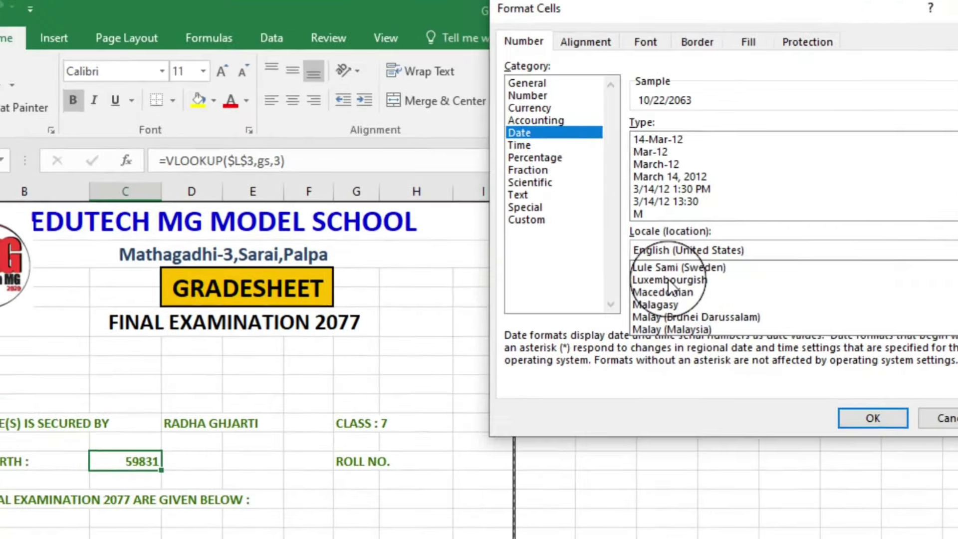
scroll(601, 271, "down", 4)
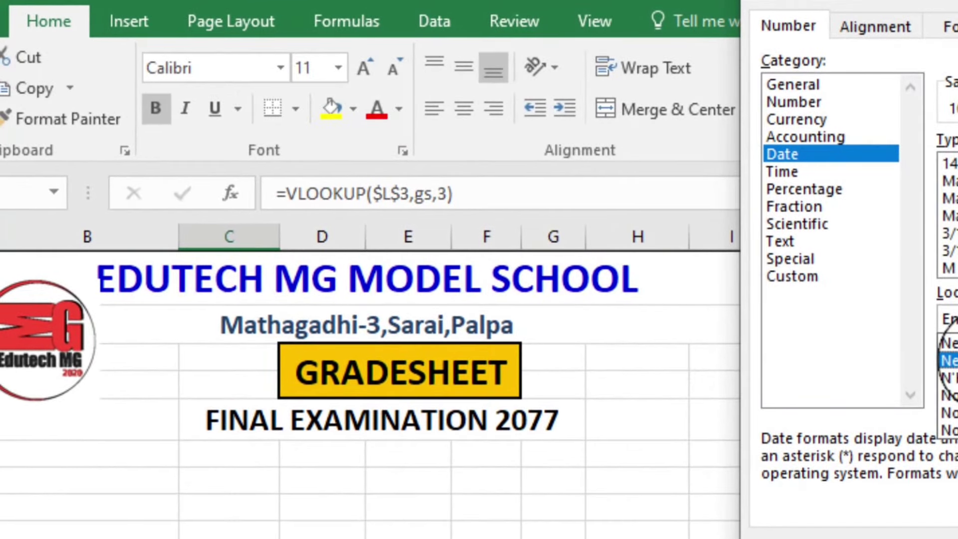
left_click(951, 360)
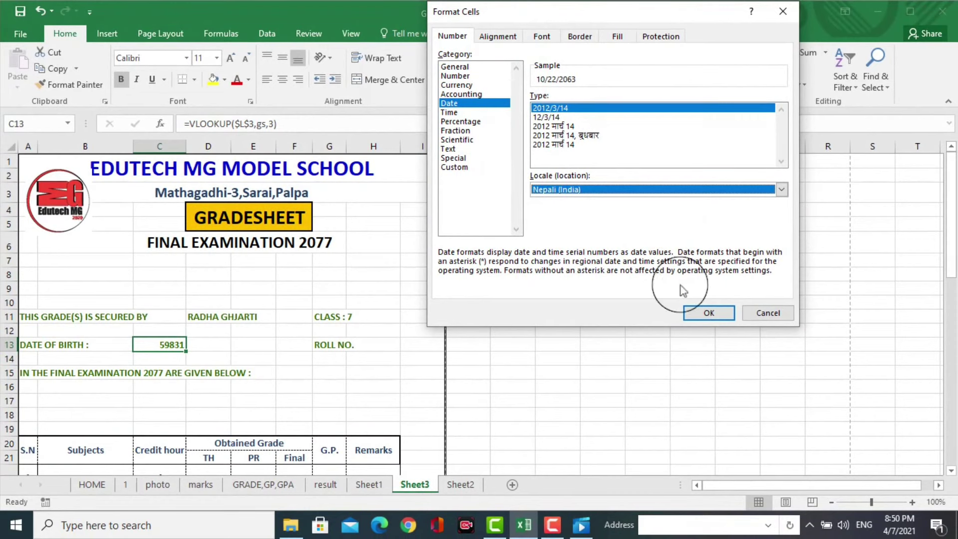
left_click(704, 314)
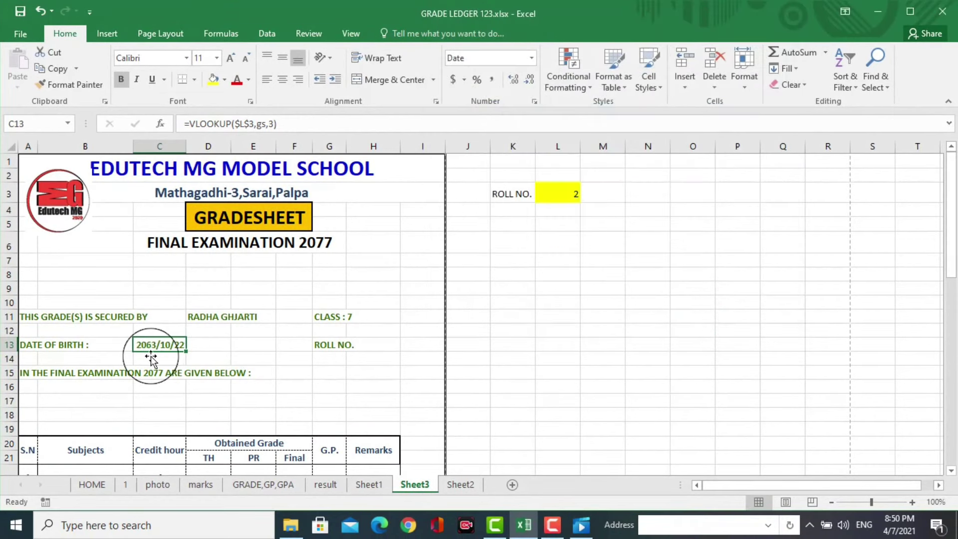
left_click(197, 343)
left_click(161, 343)
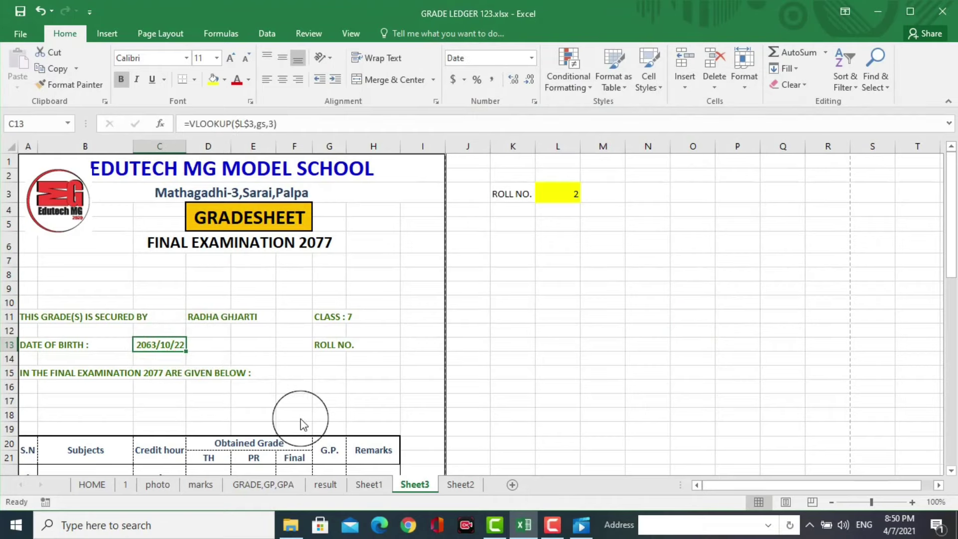
key("Right")
key("Right")
key("Right")
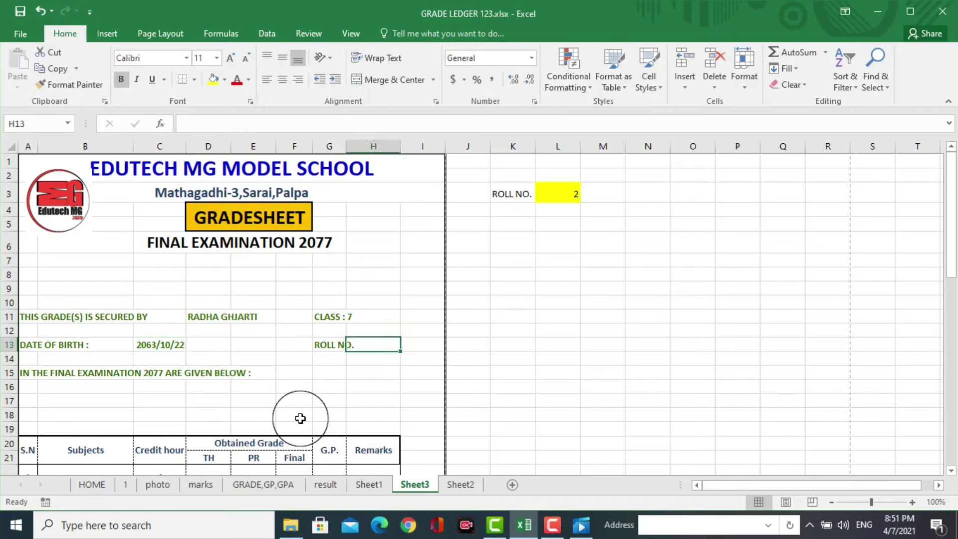
Step: Copy the name lookup into the ROLL NO cell and change its column index to 1
right_click(365, 346)
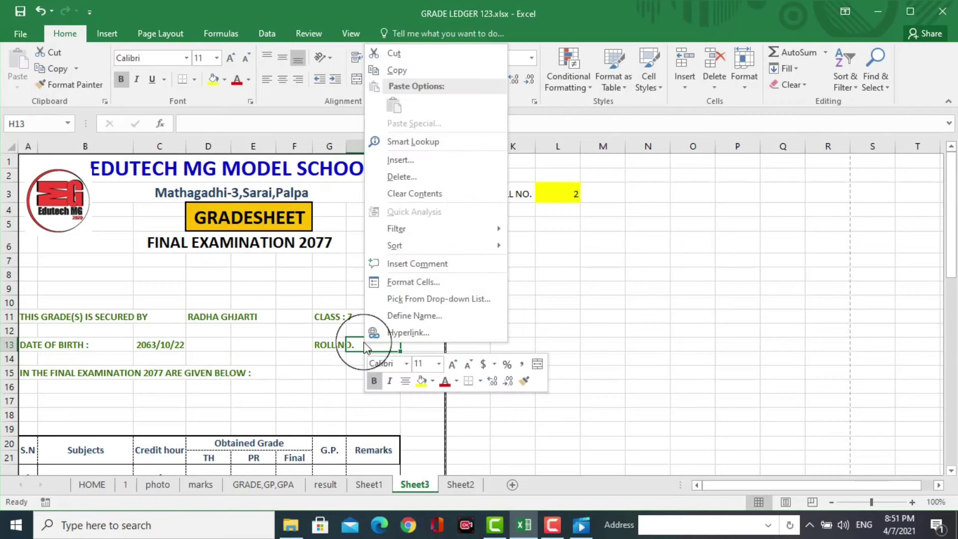
left_click(213, 318)
right_click(213, 319)
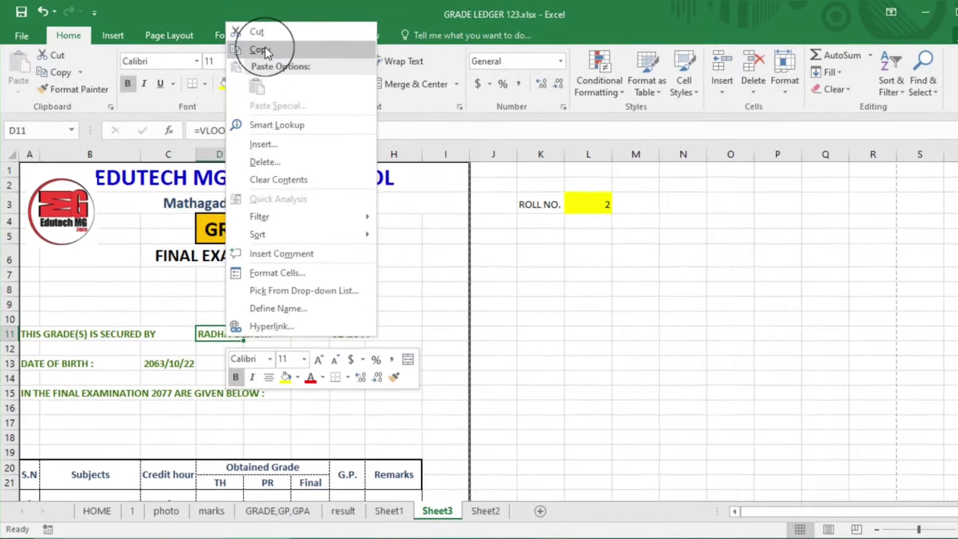
left_click(252, 45)
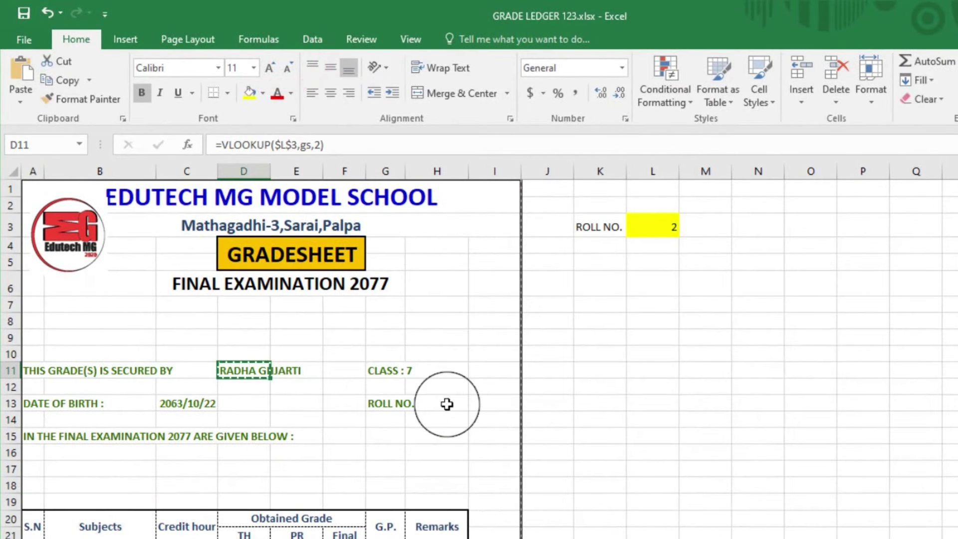
right_click(444, 403)
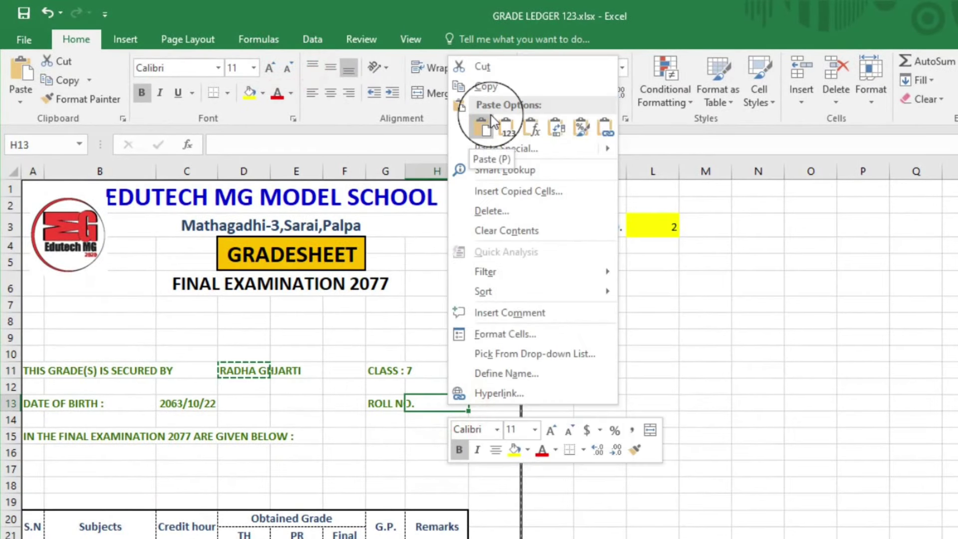
left_click(491, 115)
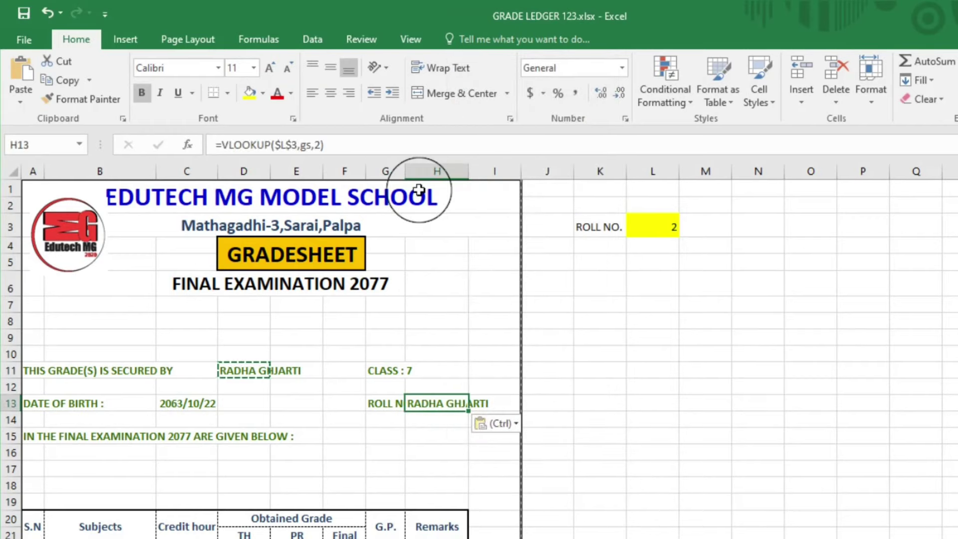
key("F2")
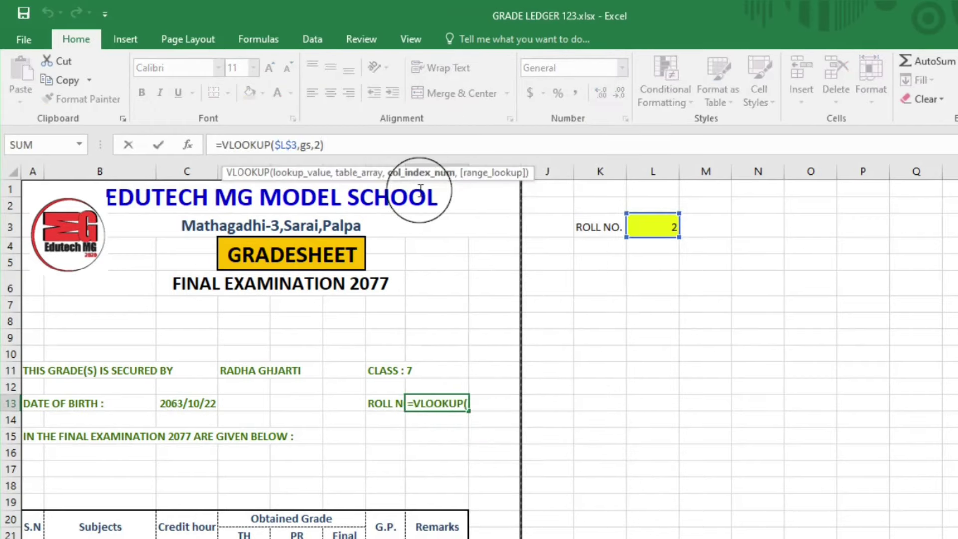
key("BackSpace")
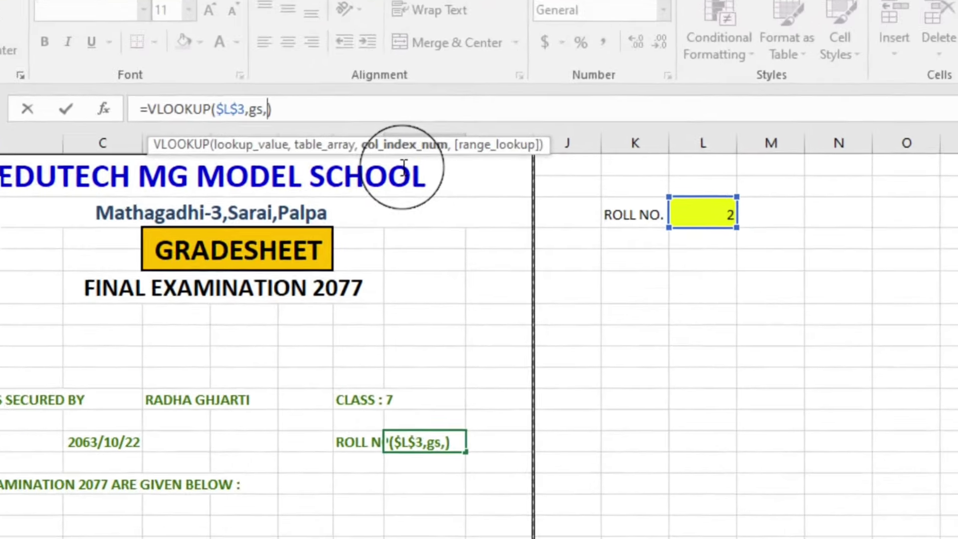
type("1")
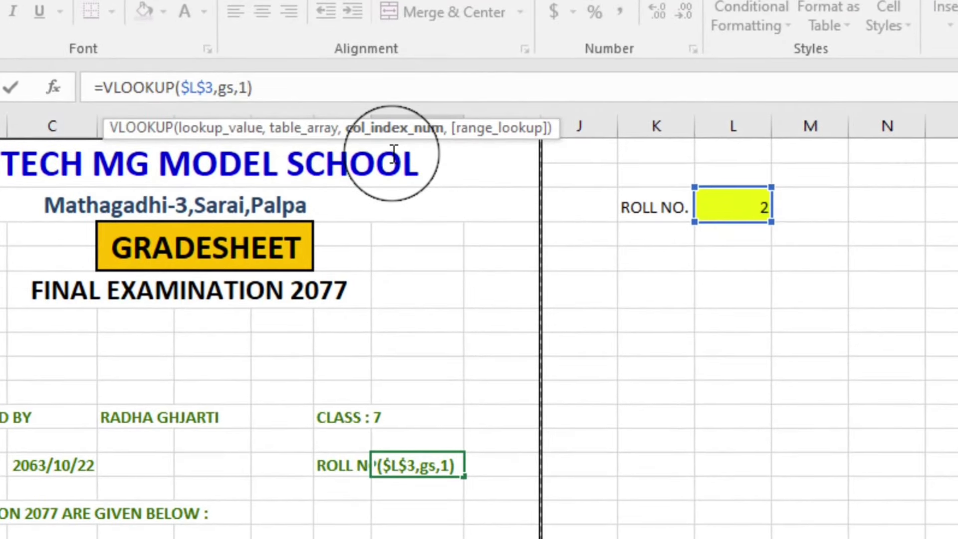
key("Return")
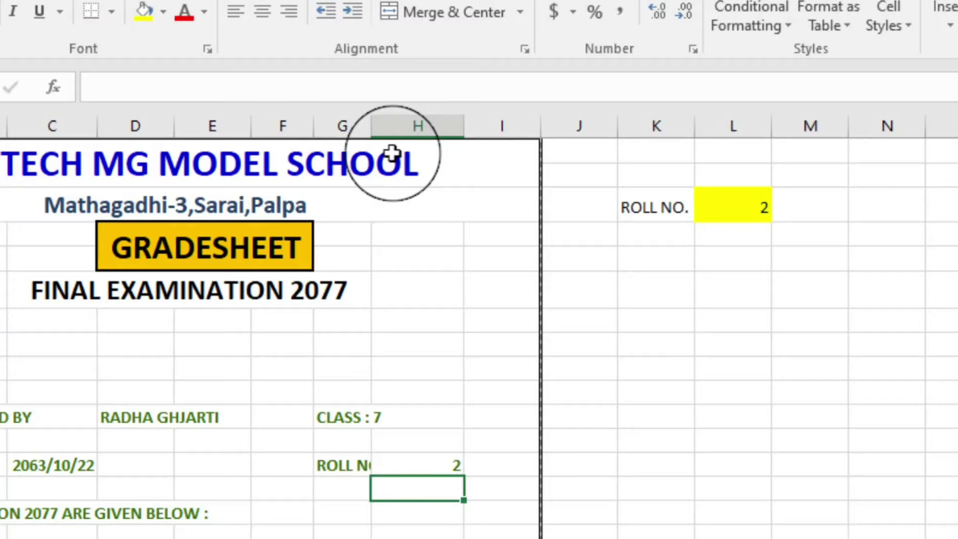
Step: Widen column G and centre the roll number horizontally and vertically
left_click(745, 204)
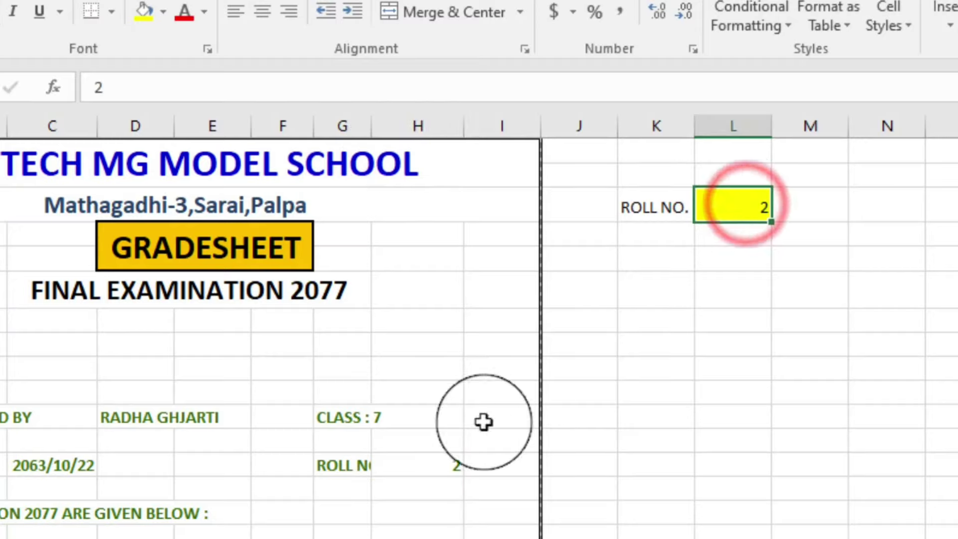
left_click(427, 464)
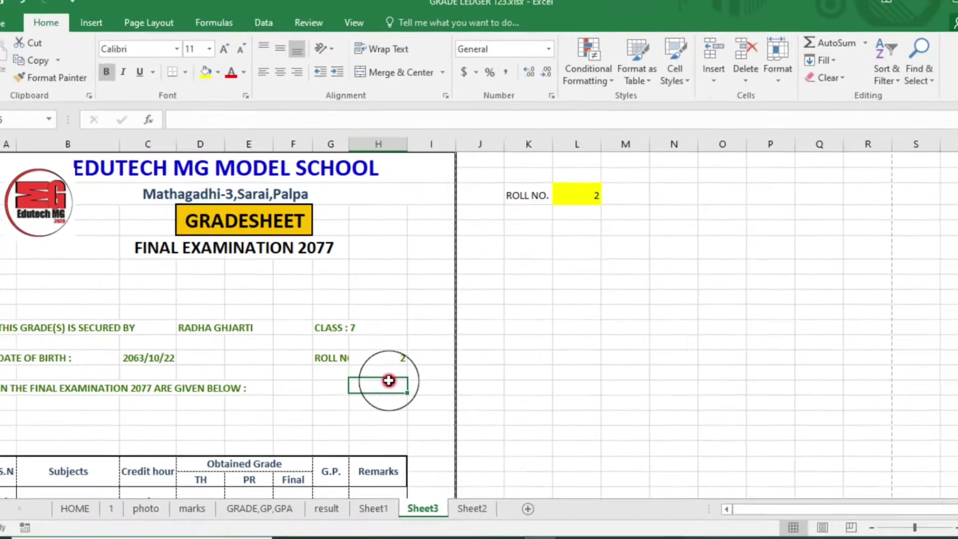
left_click(382, 373)
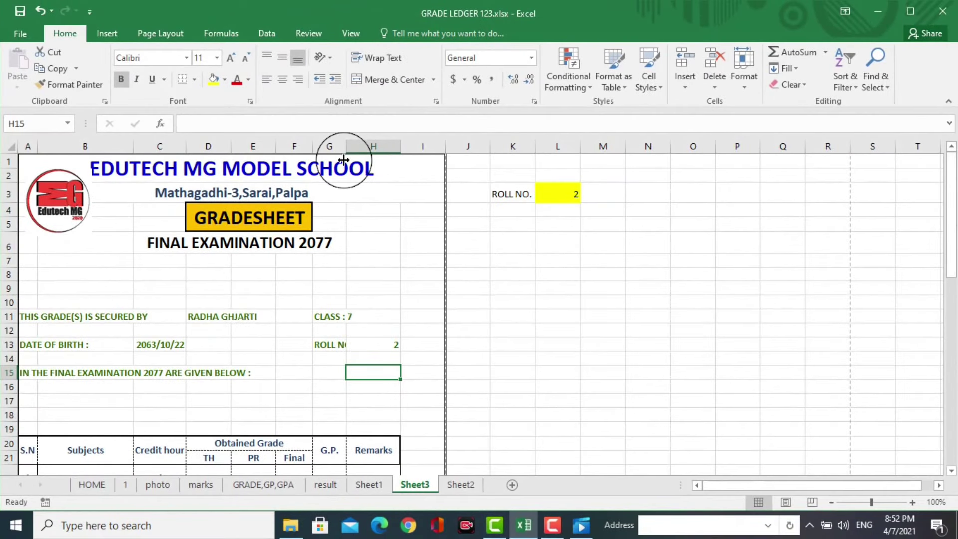
left_click_drag(345, 146, 352, 147)
key("Up")
key("Up")
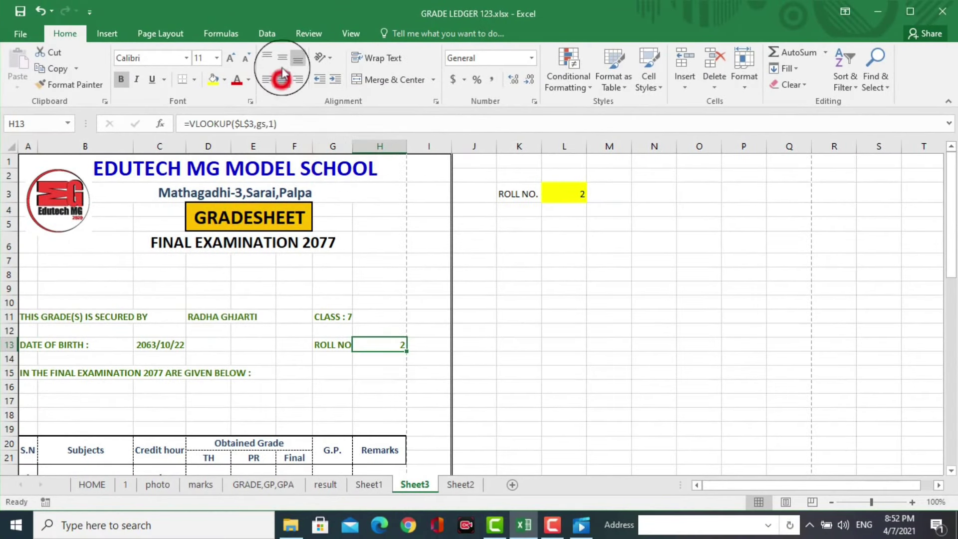
left_click(283, 79)
left_click(282, 58)
key("Down")
key("Down")
key("Down")
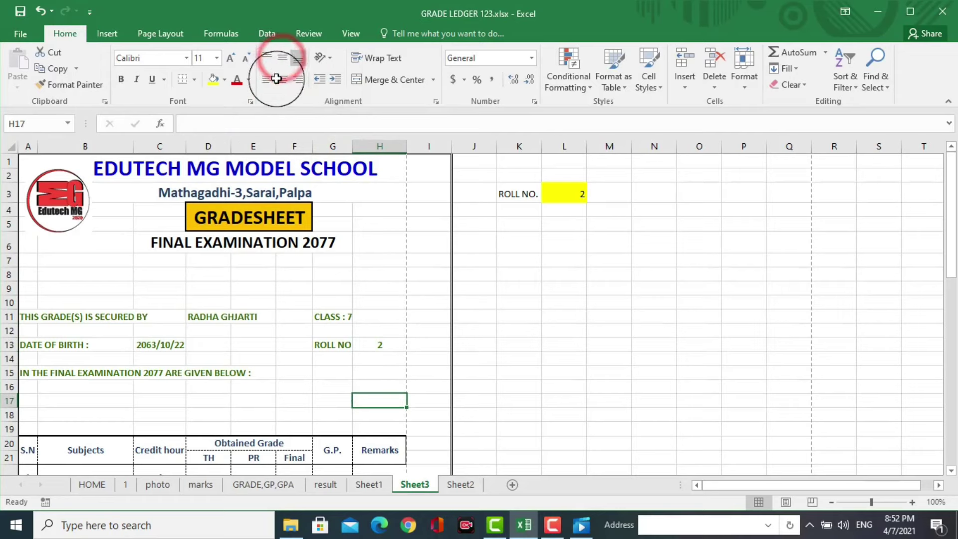
left_click(220, 316)
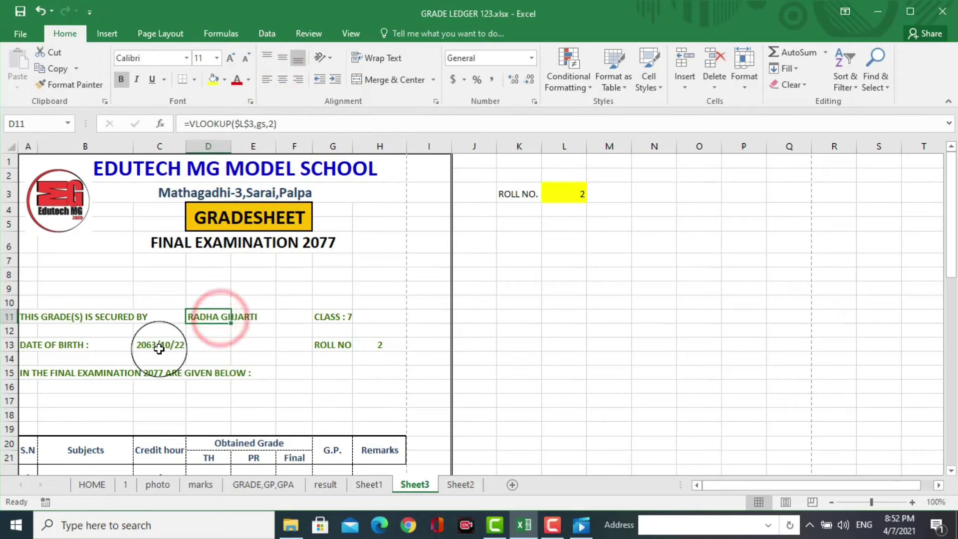
left_click(159, 349)
left_click(379, 347)
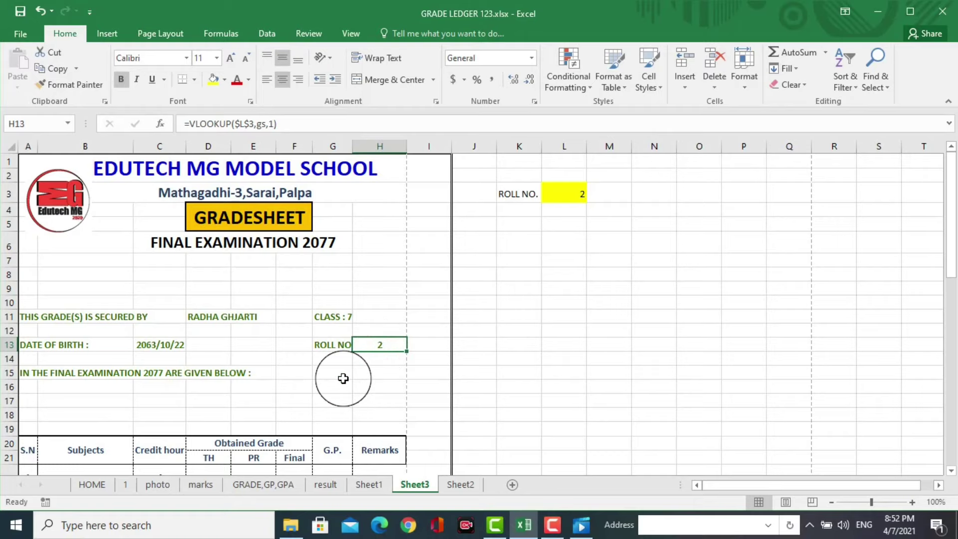
scroll(344, 379, "down", 3)
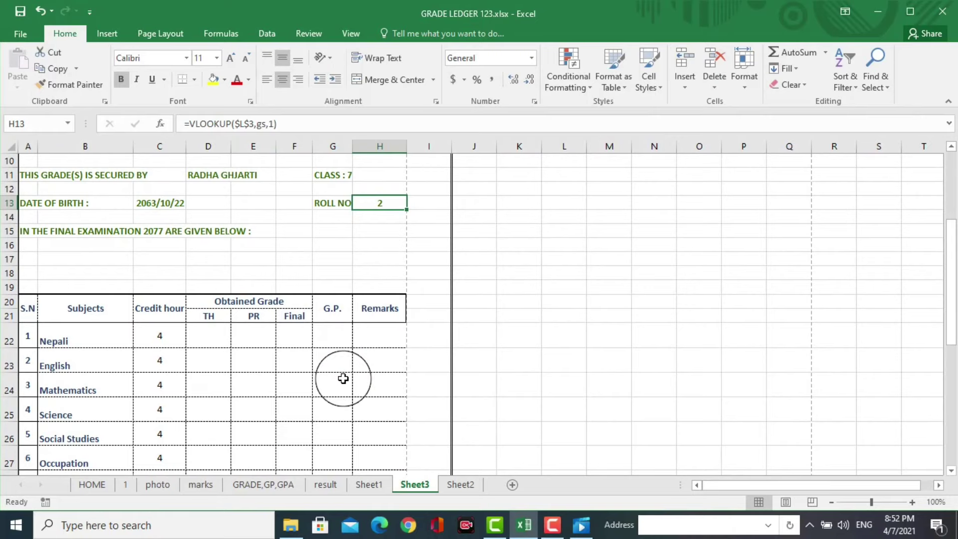
scroll(344, 379, "down", 2)
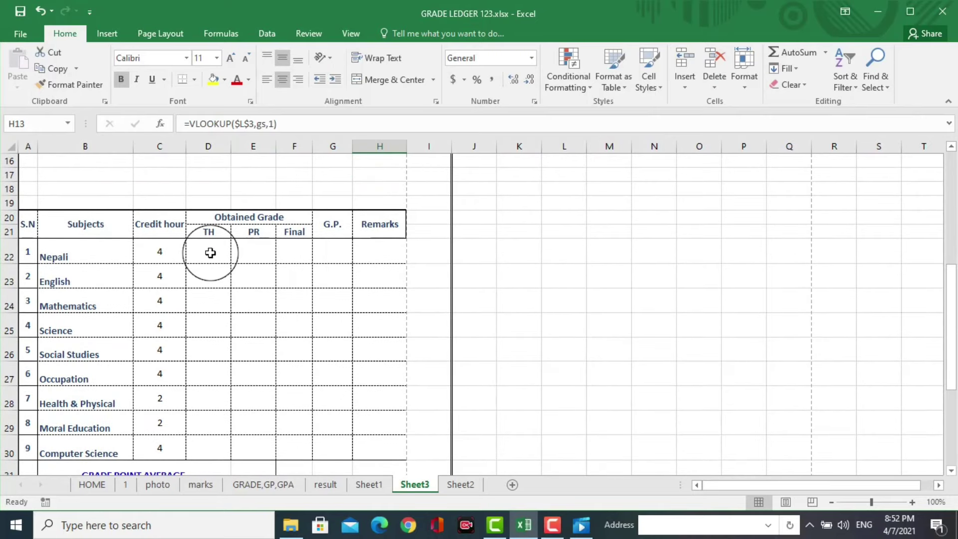
left_click(210, 253)
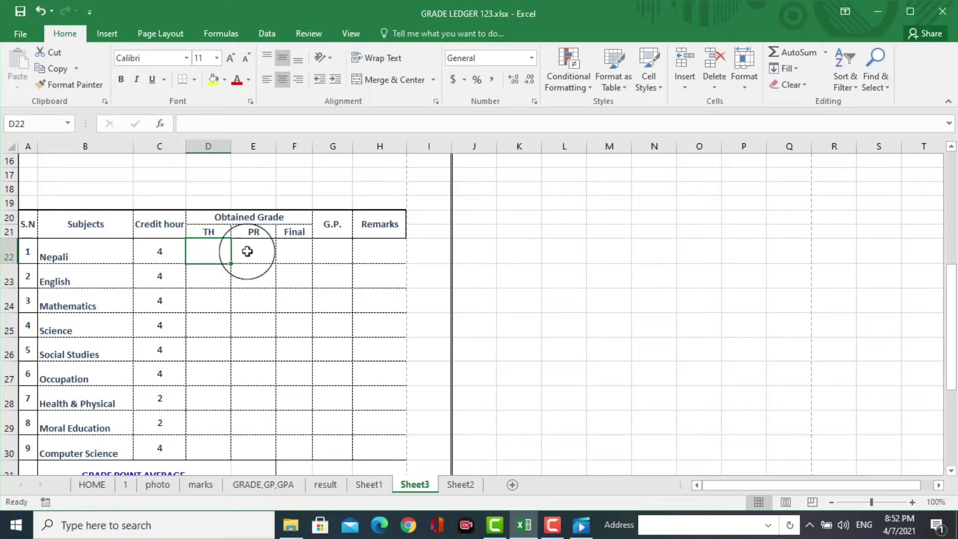
left_click(252, 252)
left_click(294, 251)
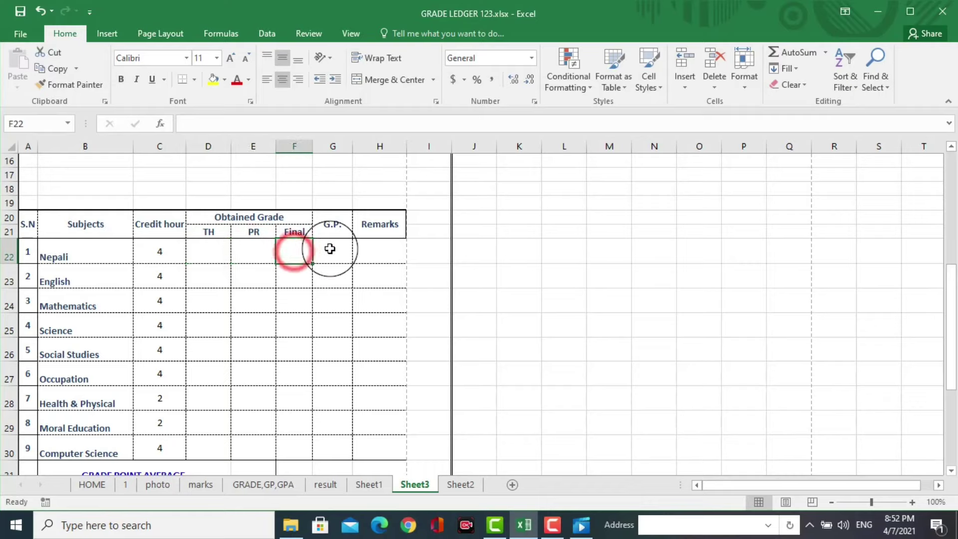
left_click(329, 250)
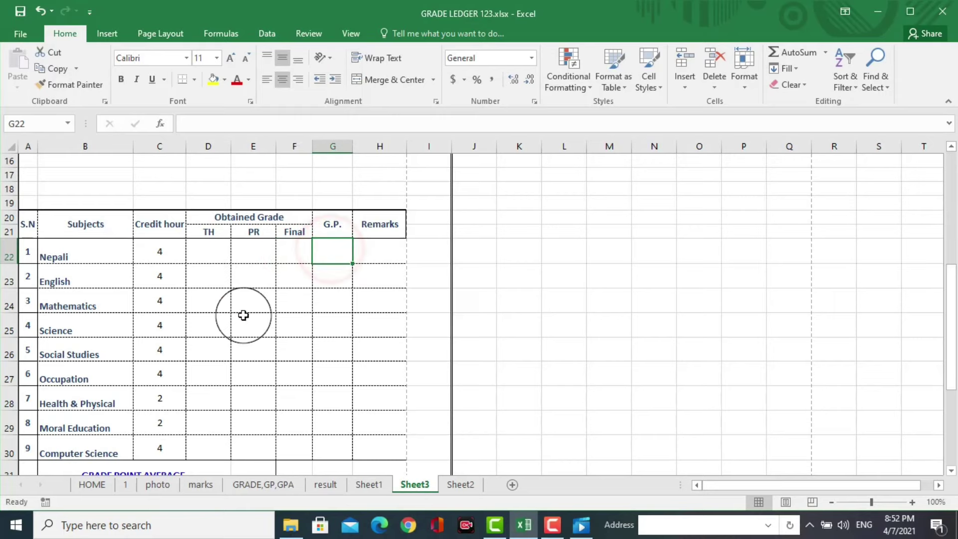
scroll(242, 315, "down", 3)
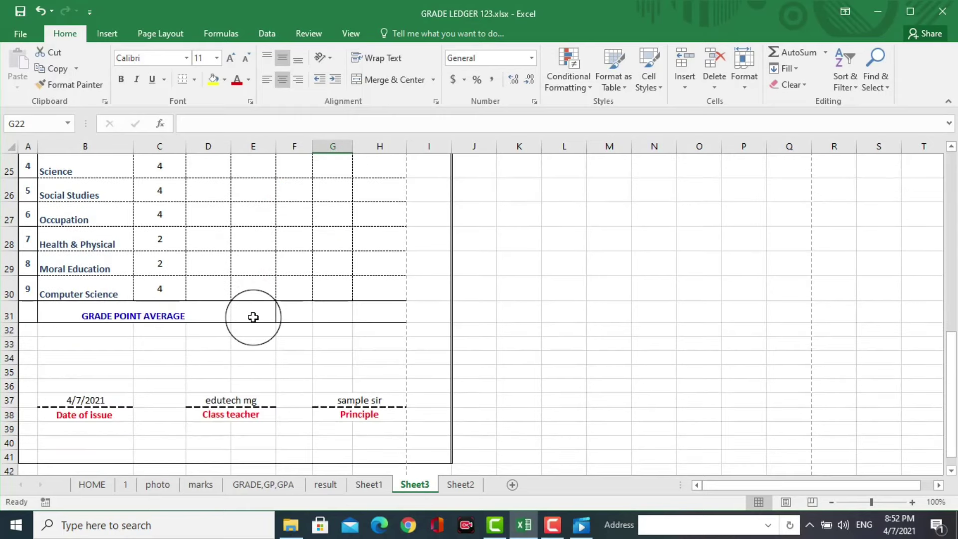
left_click(295, 314)
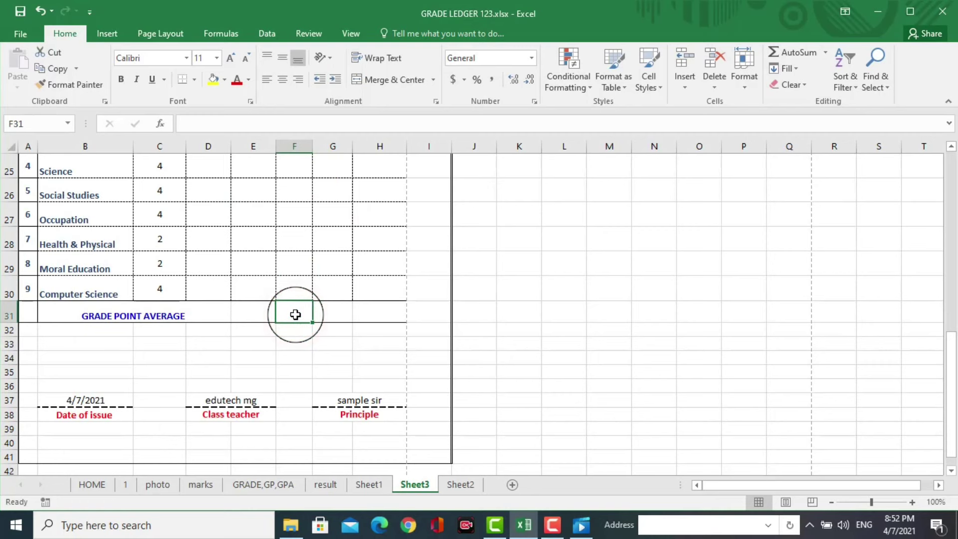
scroll(296, 314, "up", 5)
scroll(295, 314, "up", 3)
scroll(296, 314, "down", 3)
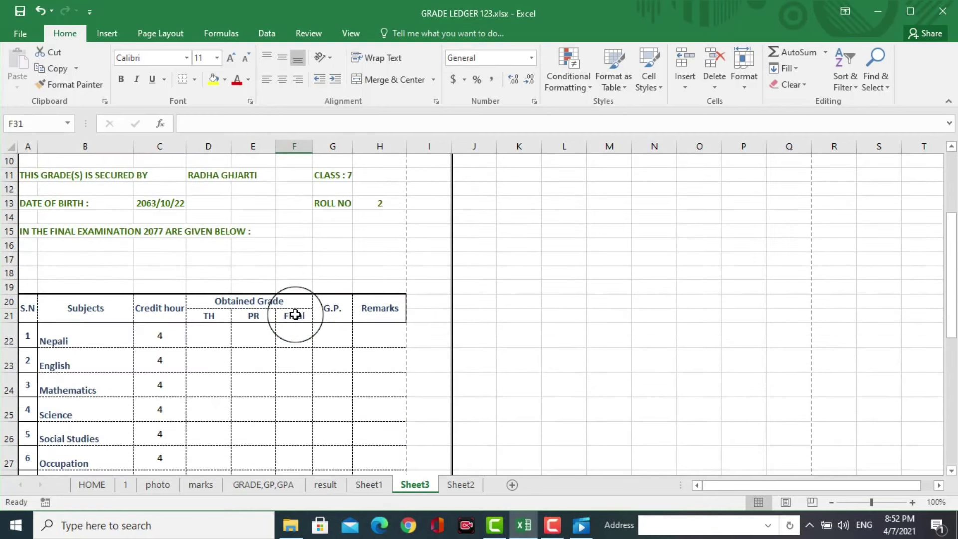
scroll(296, 314, "up", 2)
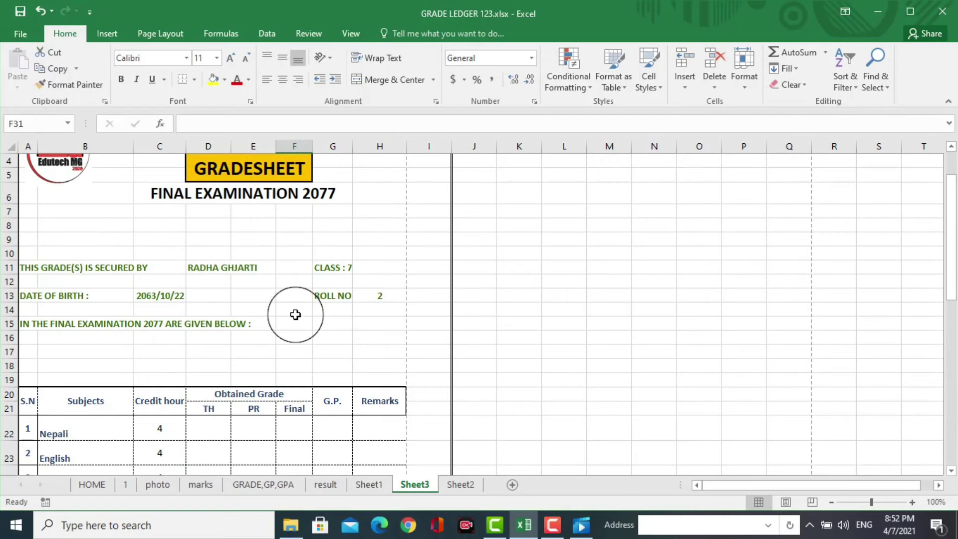
scroll(296, 314, "down", 2)
scroll(295, 315, "up", 1)
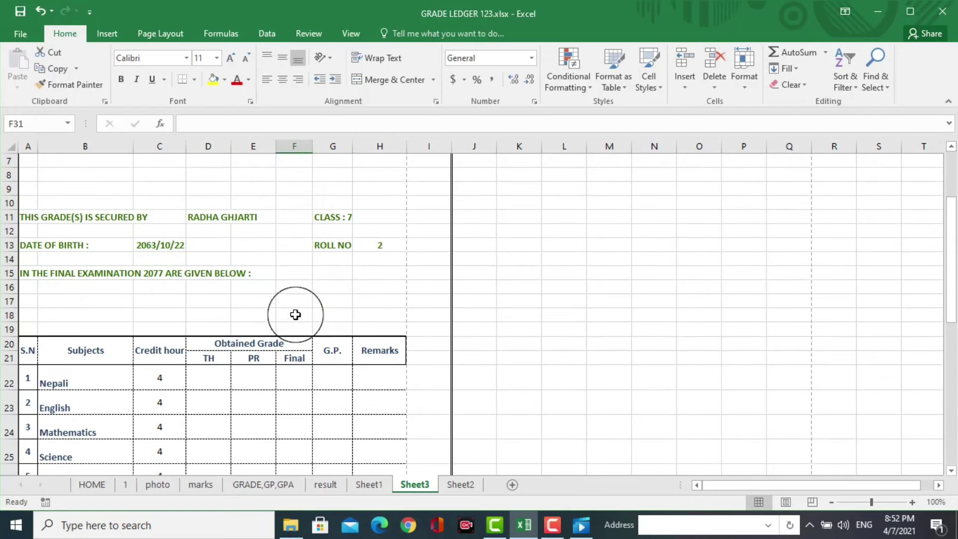
left_click(374, 245)
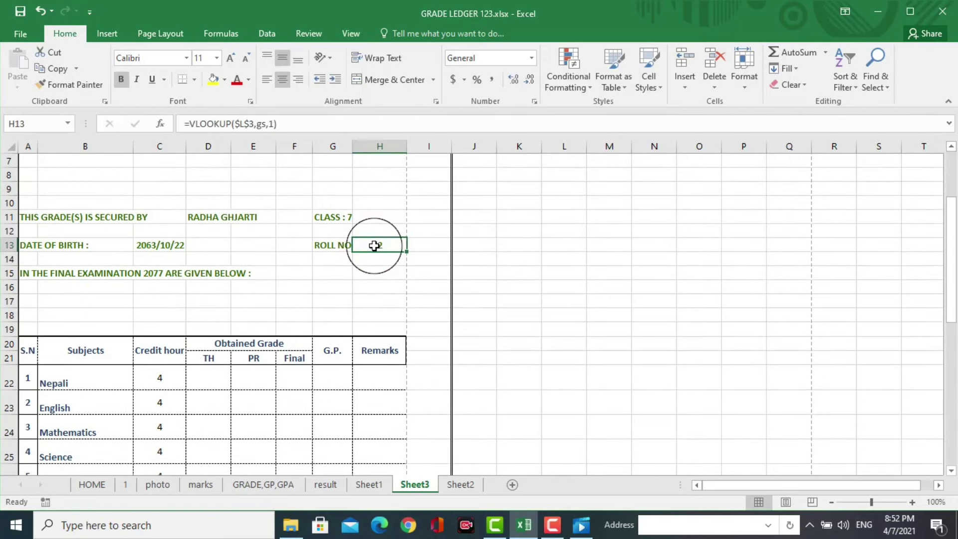
Step: Paste the roll-number lookup from H13 into the Nepali TH, PR, Final and G.P. cells
right_click(377, 247)
left_click(400, 235)
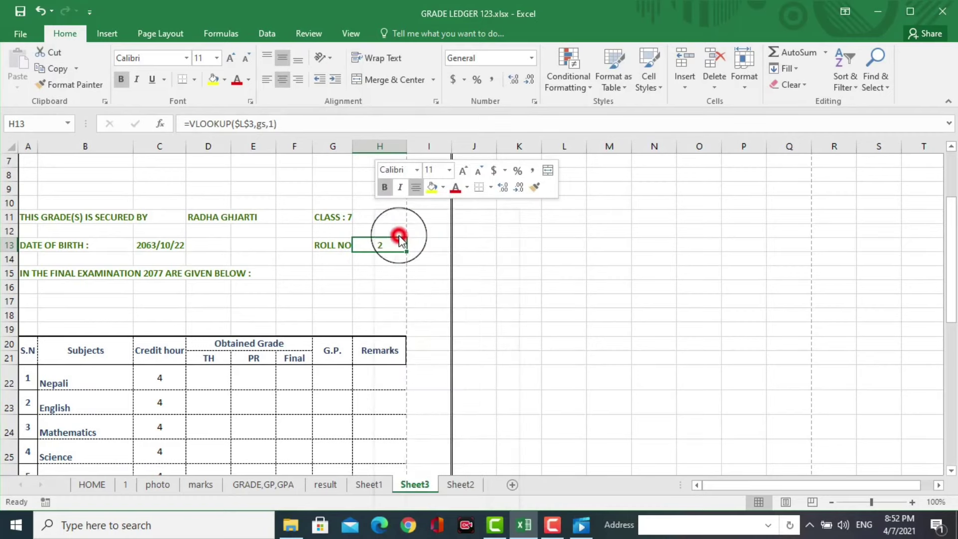
left_click(208, 378)
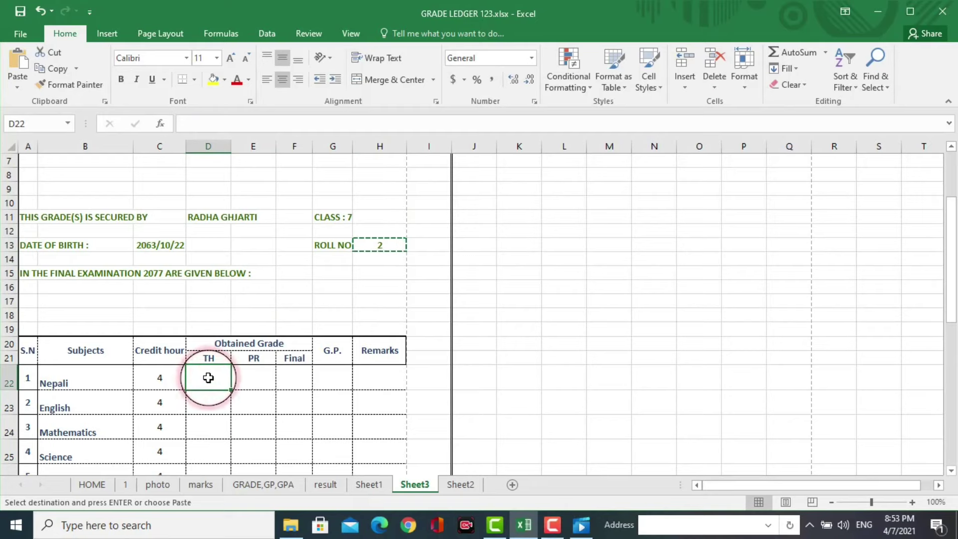
key("ctrl+v")
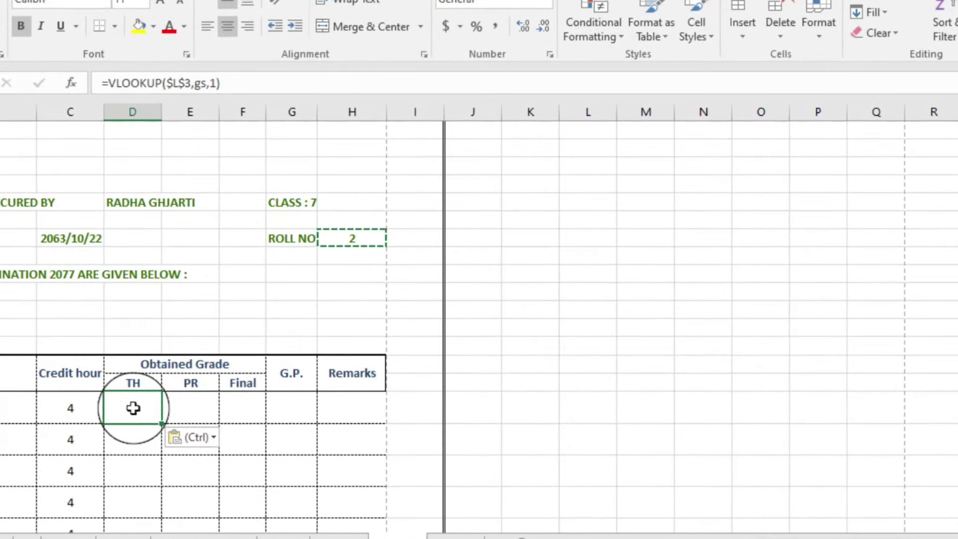
left_click(166, 410)
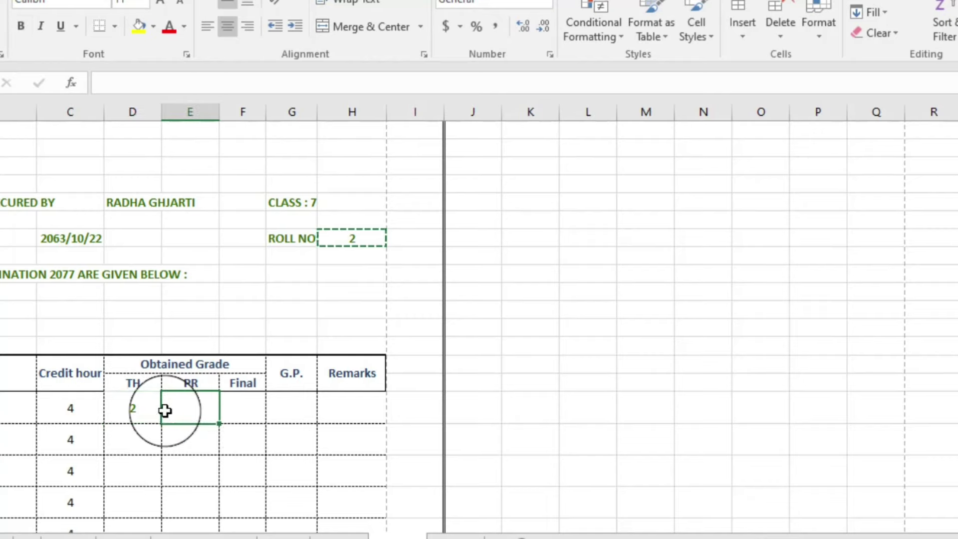
key("ctrl+v")
key("Right")
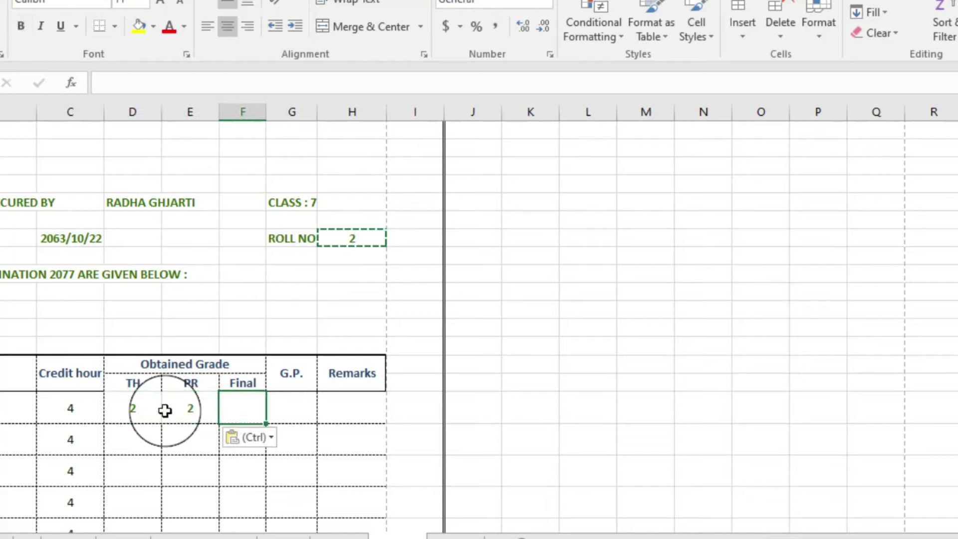
key("ctrl+v")
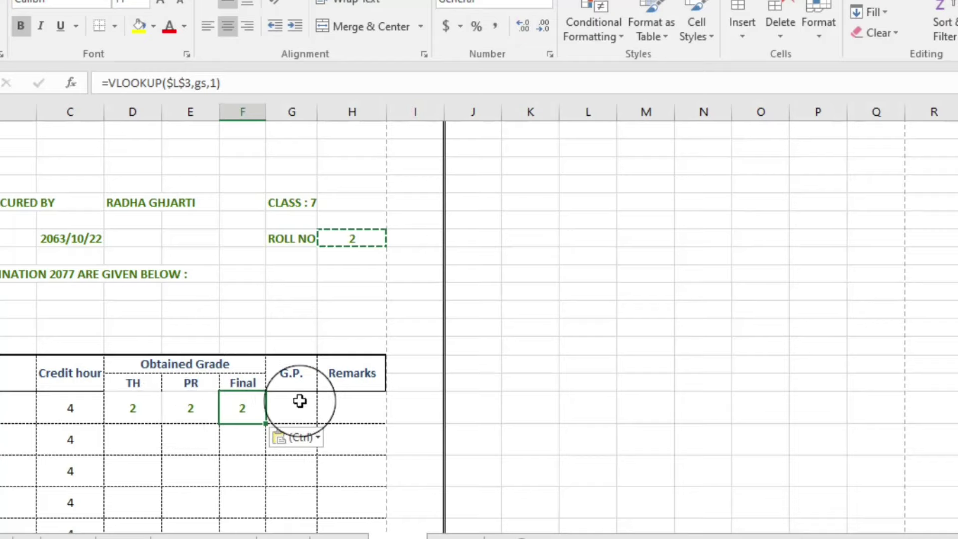
left_click(299, 402)
key("ctrl+v")
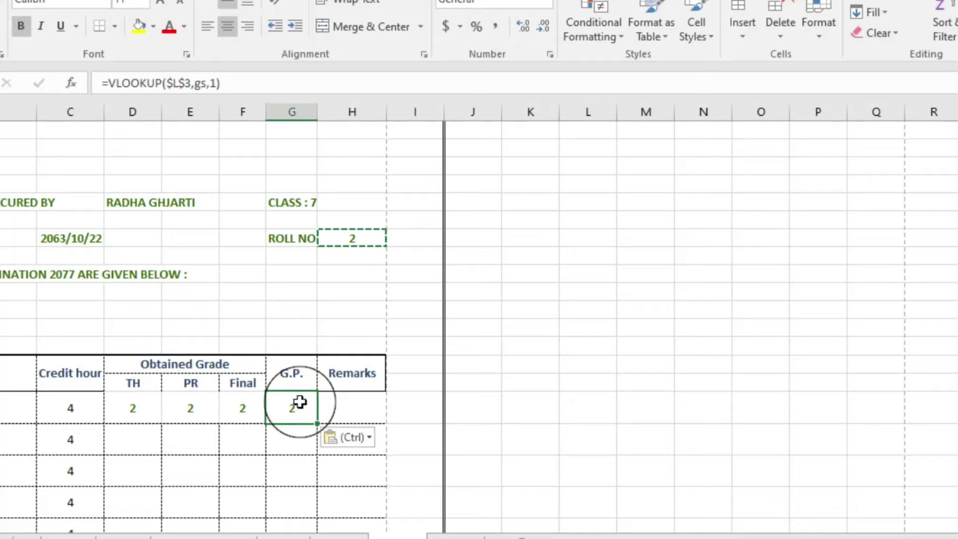
left_click(230, 477)
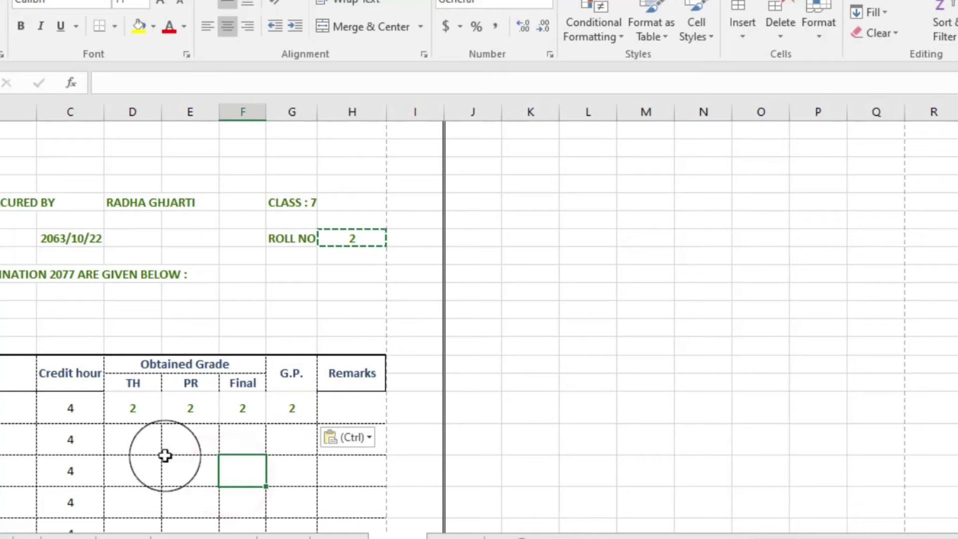
left_click(126, 444)
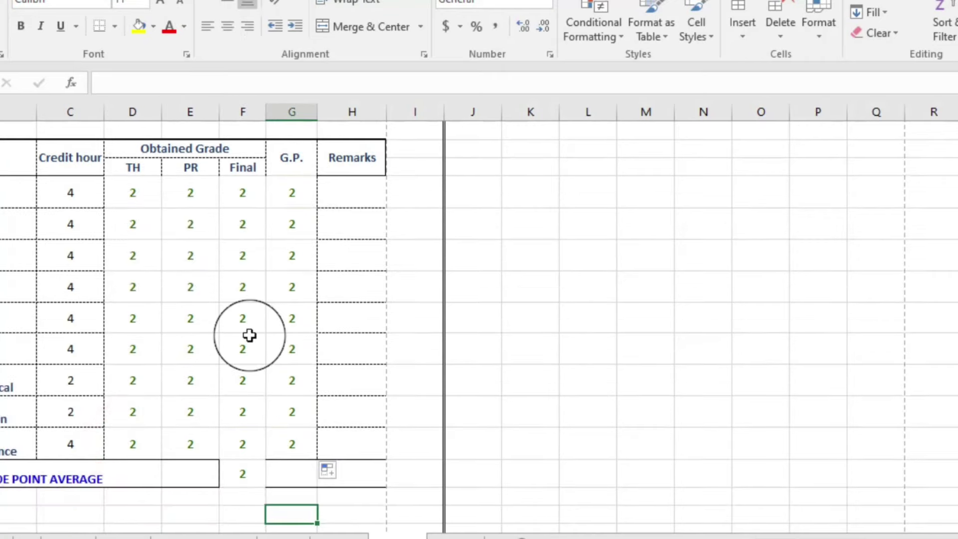
scroll(250, 336, "up", 1)
scroll(250, 336, "down", 1)
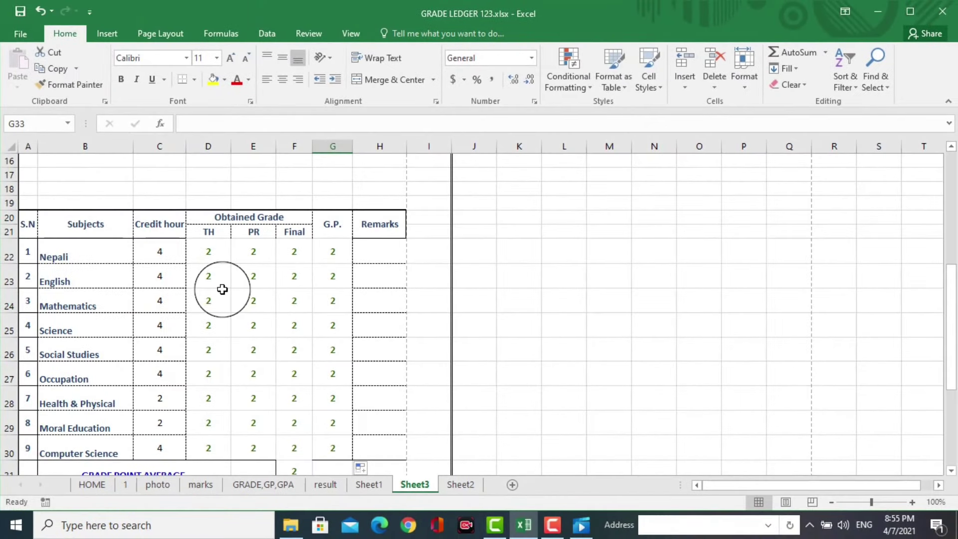
scroll(222, 290, "up", 2)
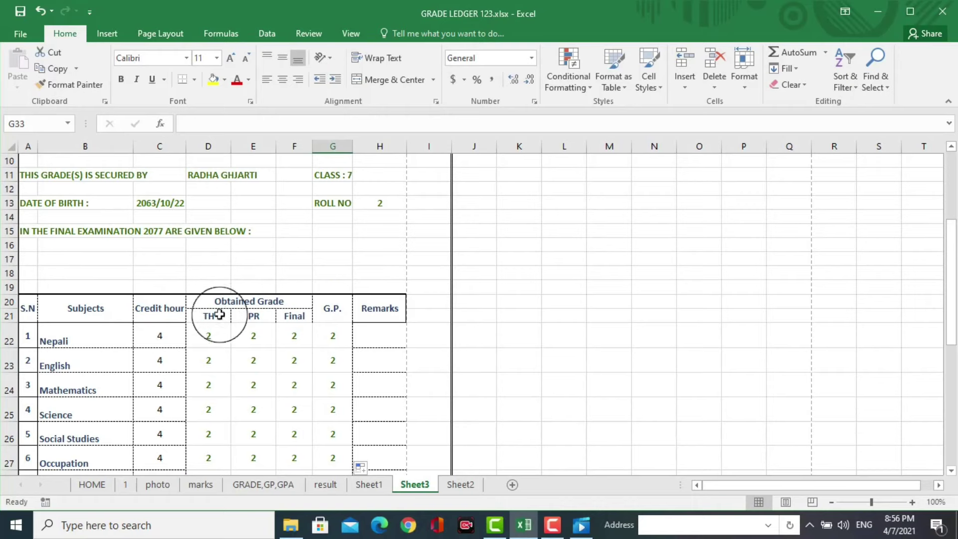
Step: Change the Nepali TH lookup's column number so it returns grade C+
left_click(217, 340)
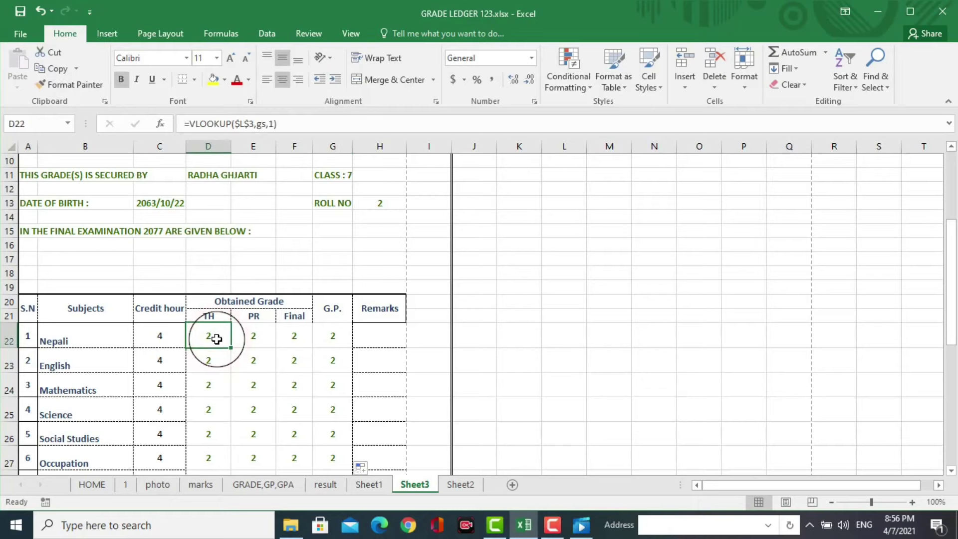
left_click(273, 124)
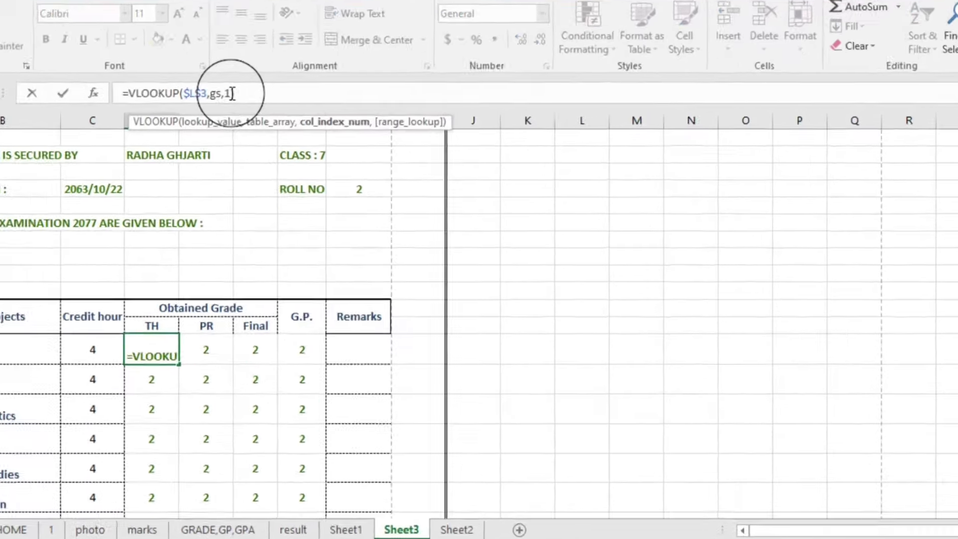
key("BackSpace")
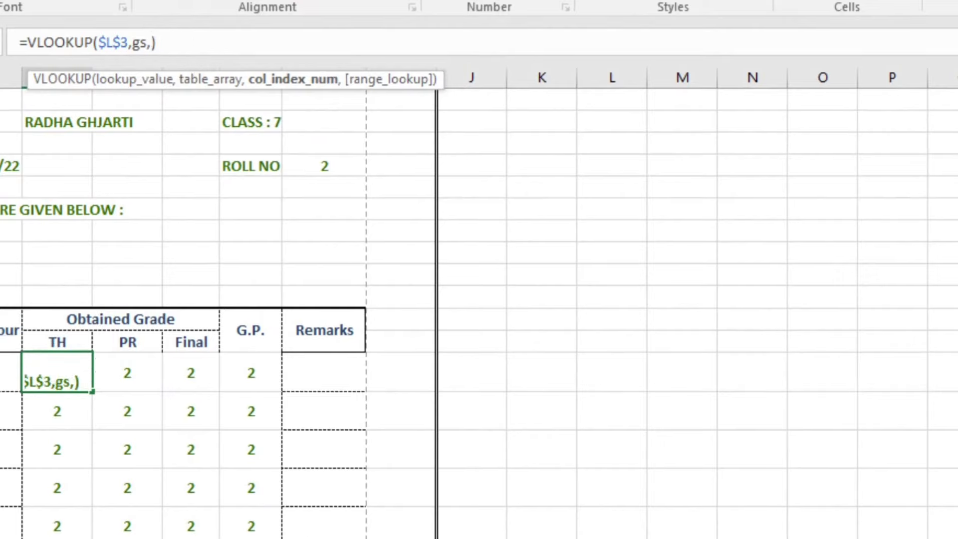
key("ctrl+Page_Up")
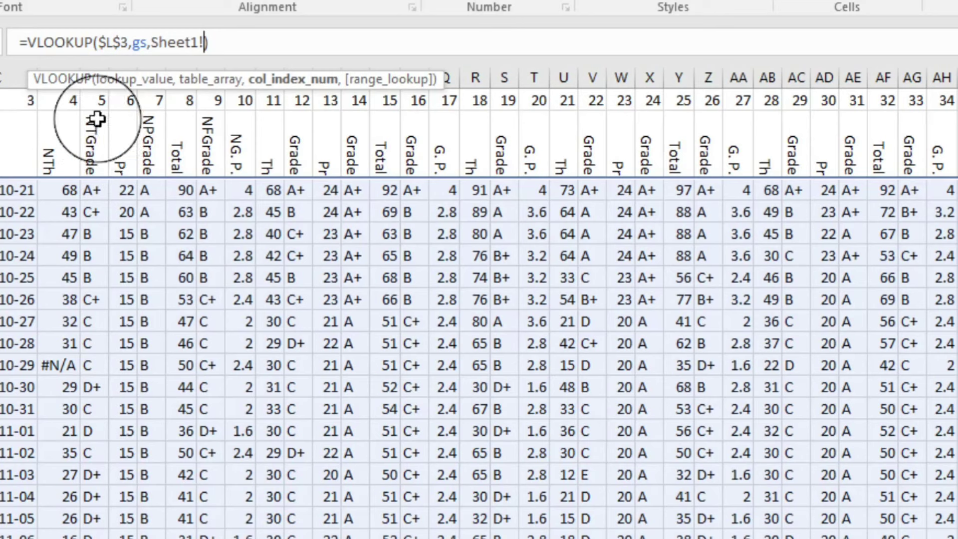
key("BackSpace")
key("BackSpace")
key("BackSpace")
key("BackSpace")
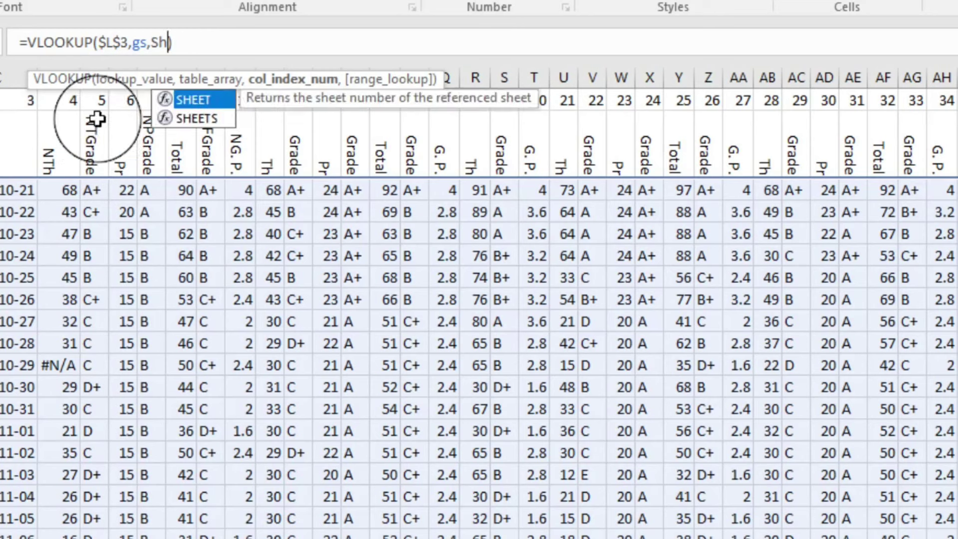
key("BackSpace")
key("BackSpace")
type("1")
key("Return")
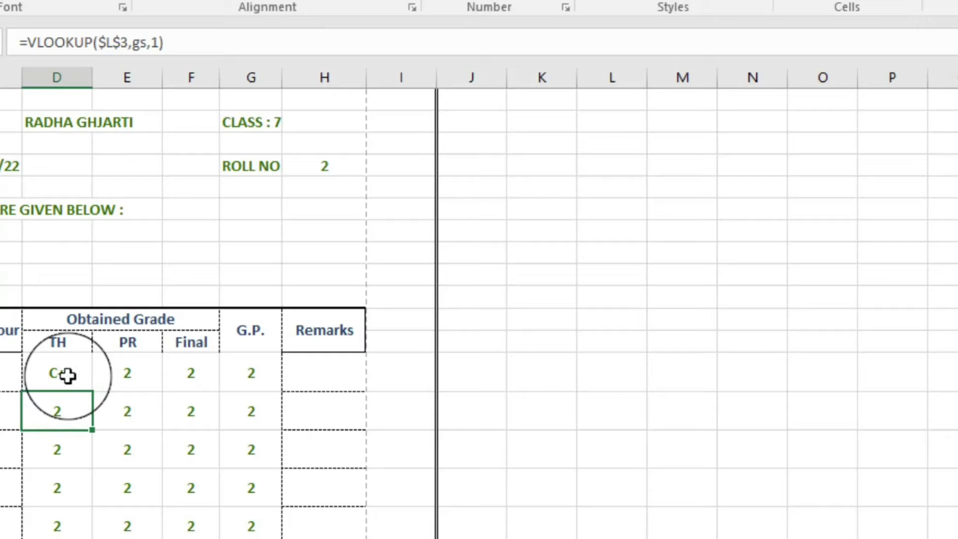
left_click(67, 375)
Step: Set the Nepali PR lookup to column 7 so it shows A
left_click(128, 376)
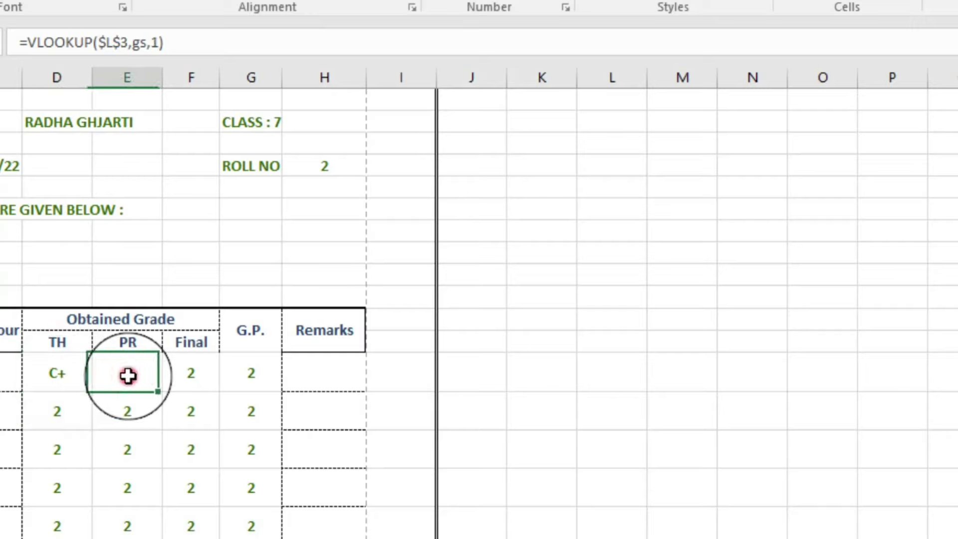
left_click(128, 376)
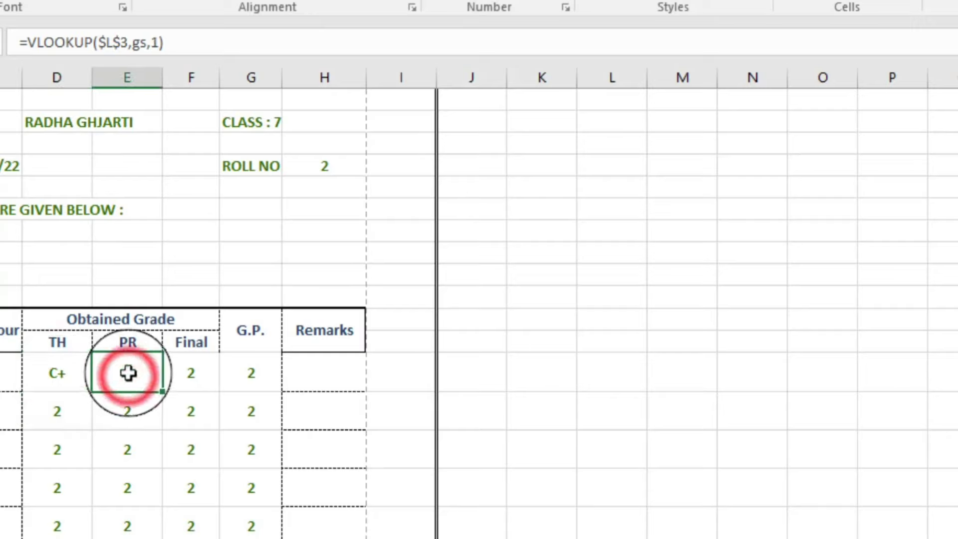
left_click(159, 42)
key("BackSpace")
key("ctrl+Page_Up")
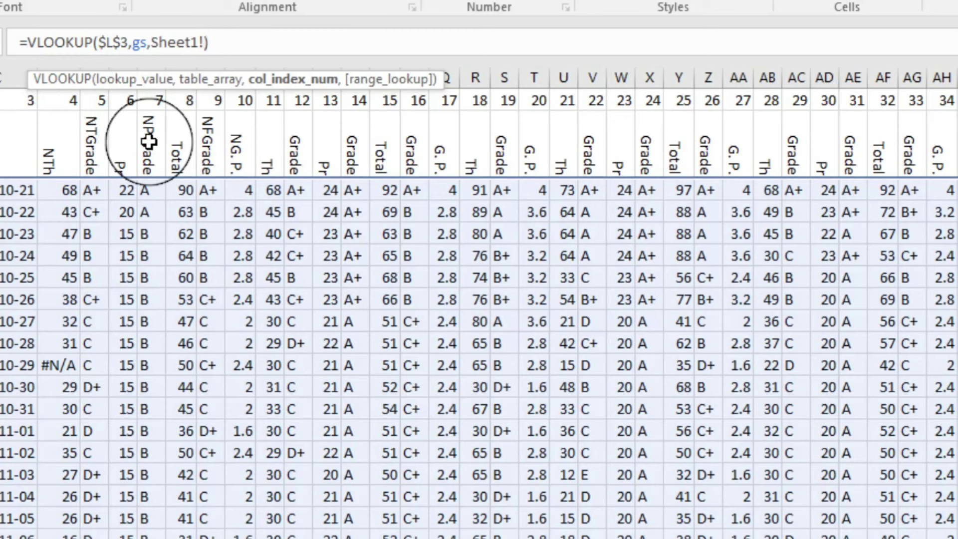
key("BackSpace")
key("BackSpace")
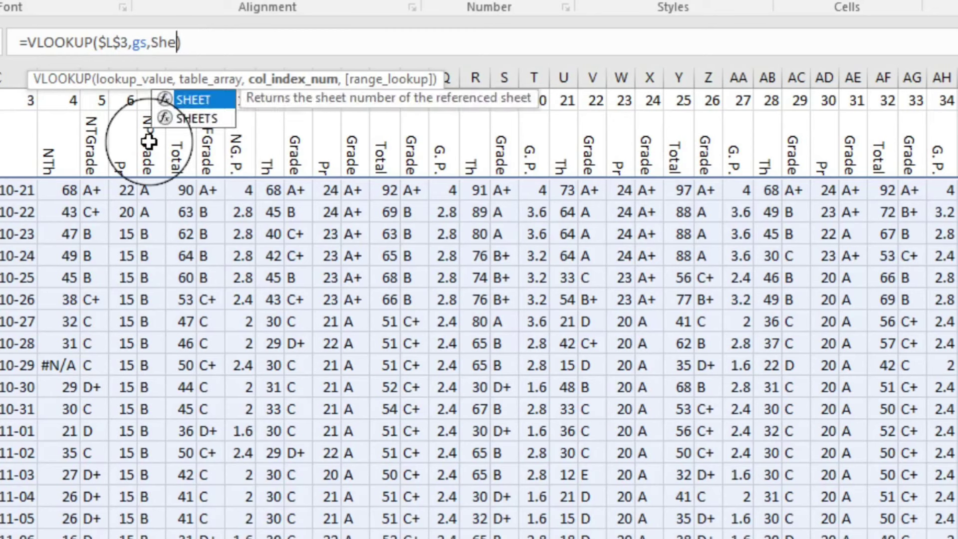
key("BackSpace")
key("BackSpace")
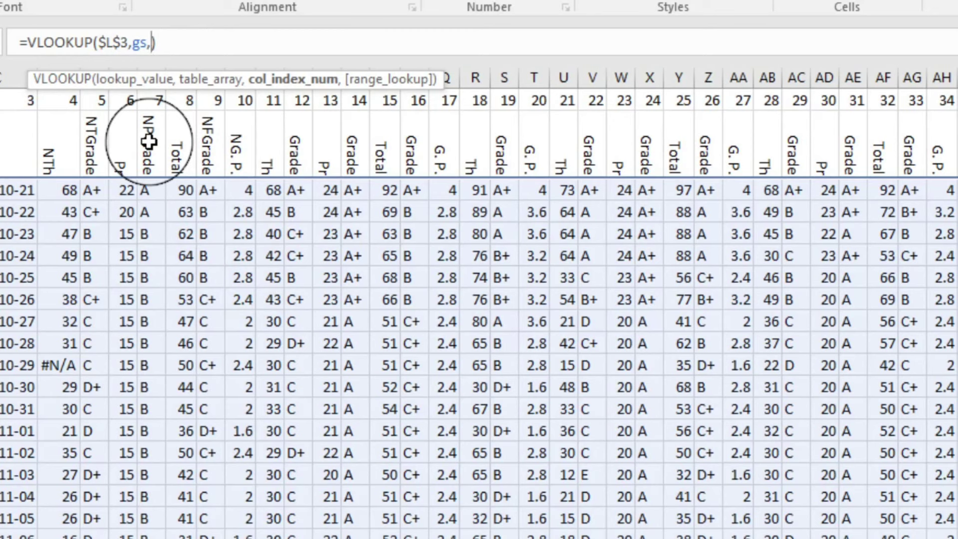
type("7")
key("Return")
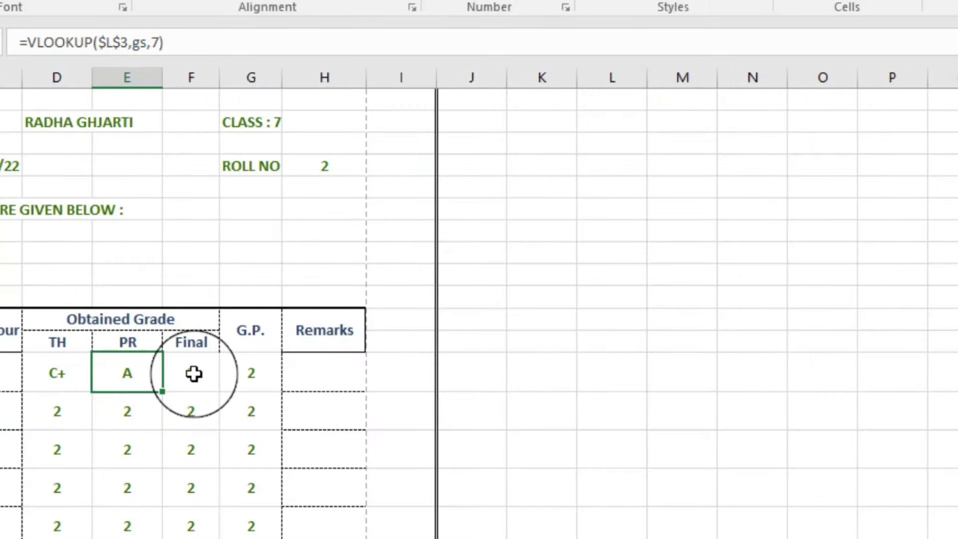
Step: Point the Nepali Final lookup at column 9, =VLOOKUP($L$3,gs,9), showing B
left_click(194, 373)
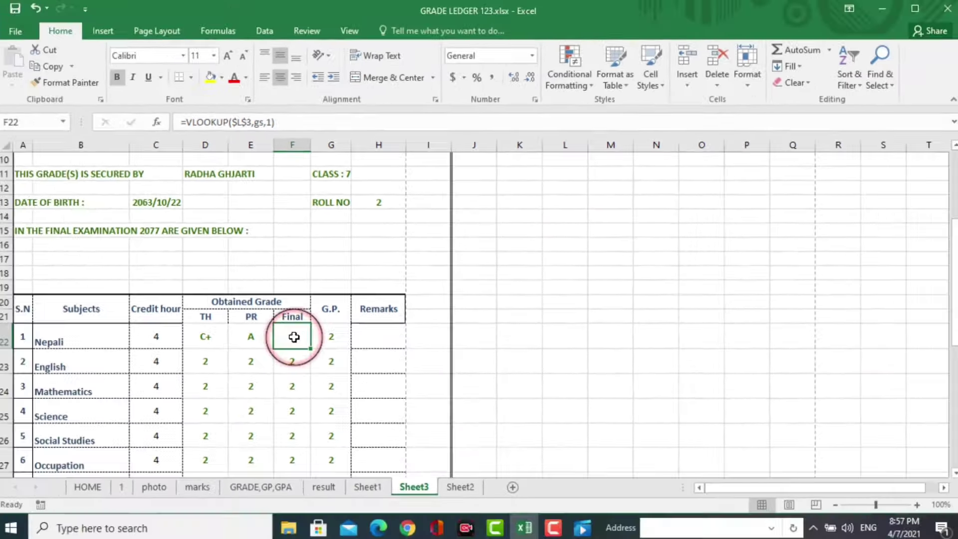
left_click(369, 485)
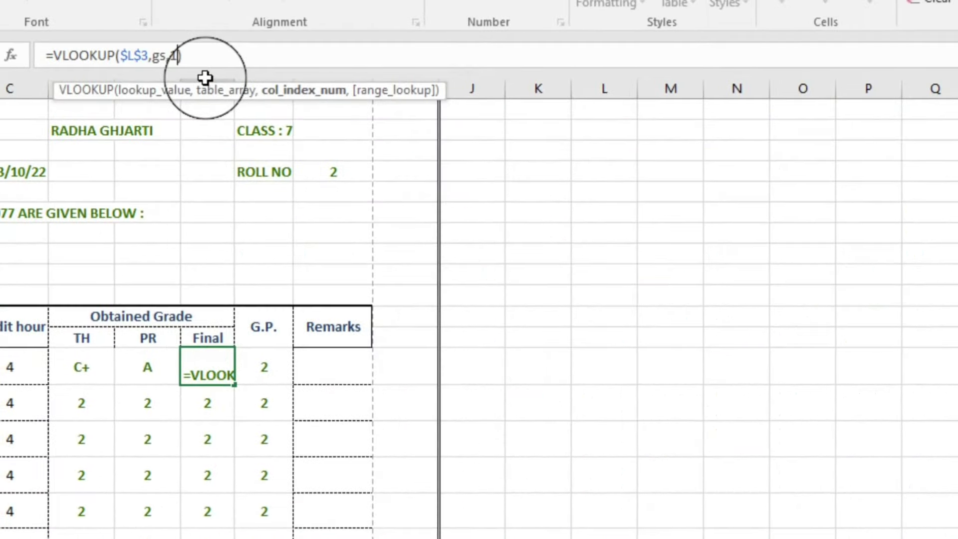
key("BackSpace")
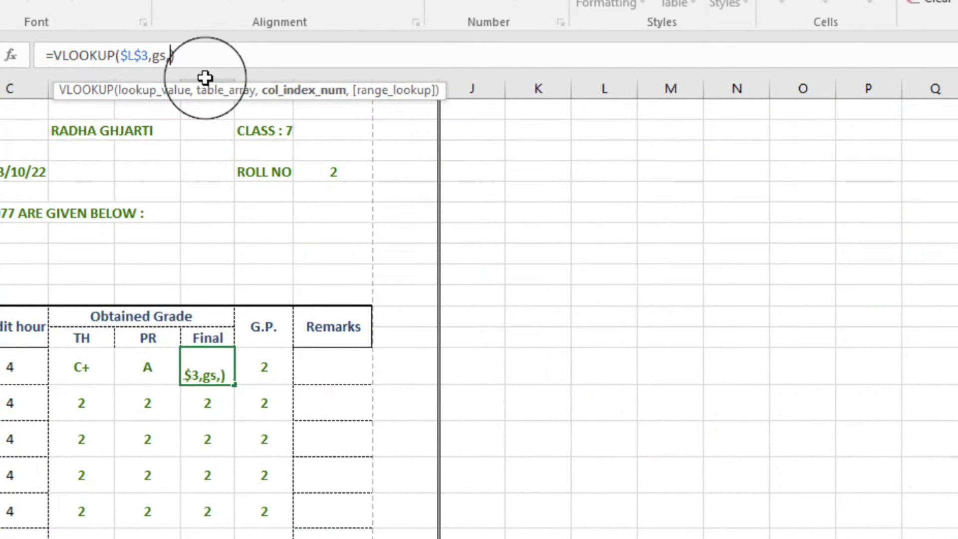
type("1")
key("Return")
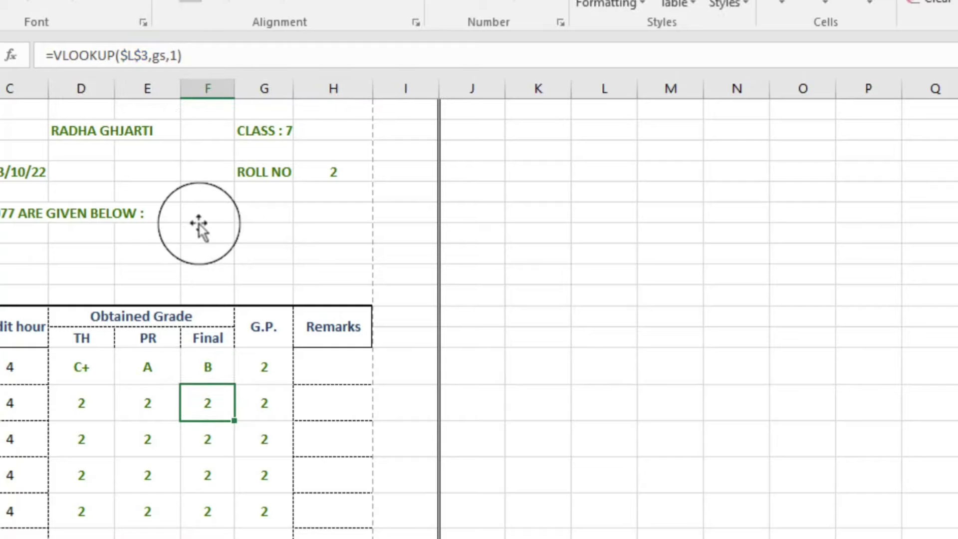
left_click(192, 368)
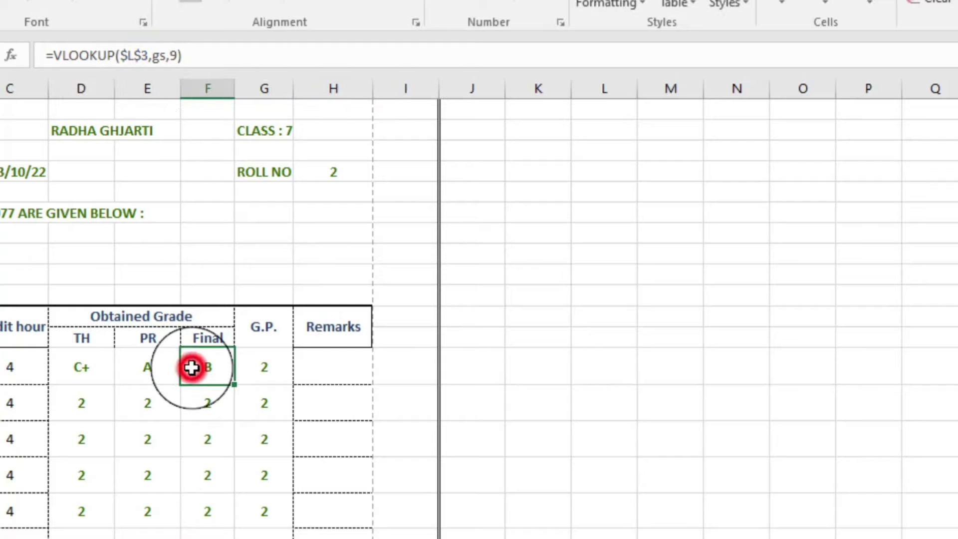
Step: Change the Nepali G.P. formula to =VLOOKUP($L$3,gs,10), returning 2.8
left_click(266, 367)
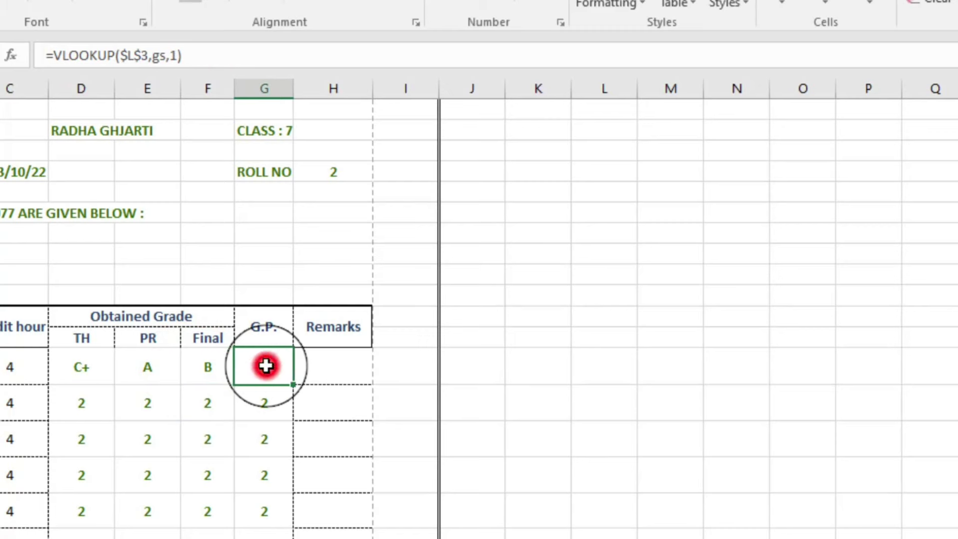
left_click(177, 50)
key("BackSpace")
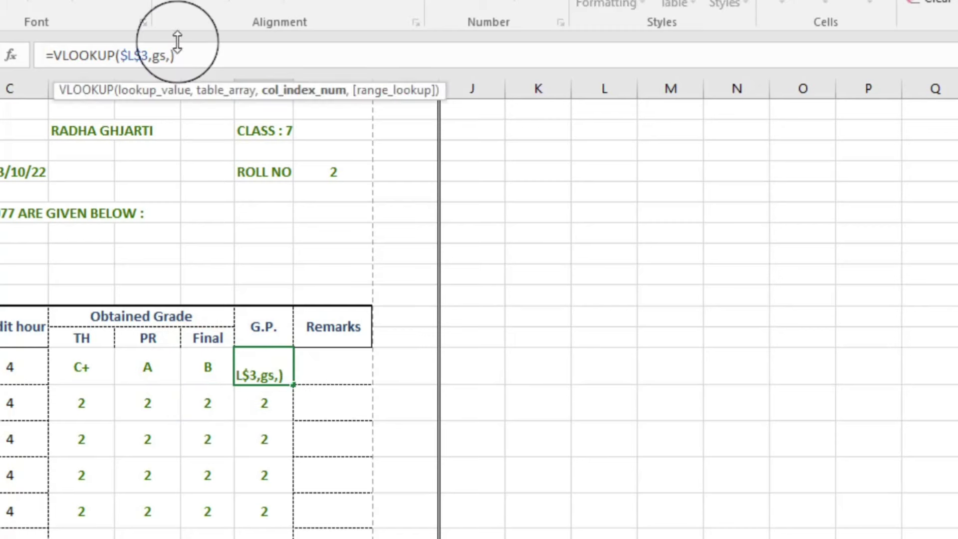
key("ctrl+Page_Up")
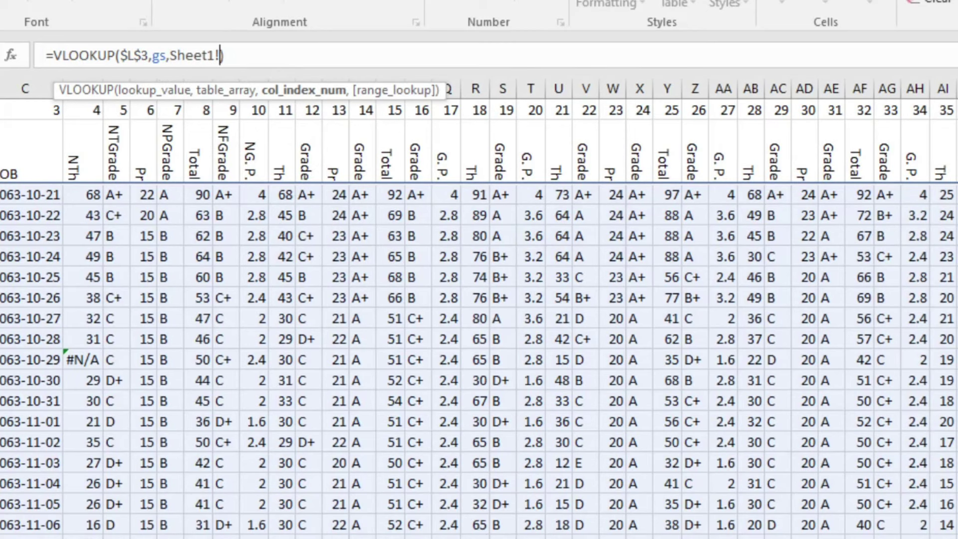
key("BackSpace")
key("BackSpace")
key("BackSpace")
key("BackSpace")
key("BackSpace")
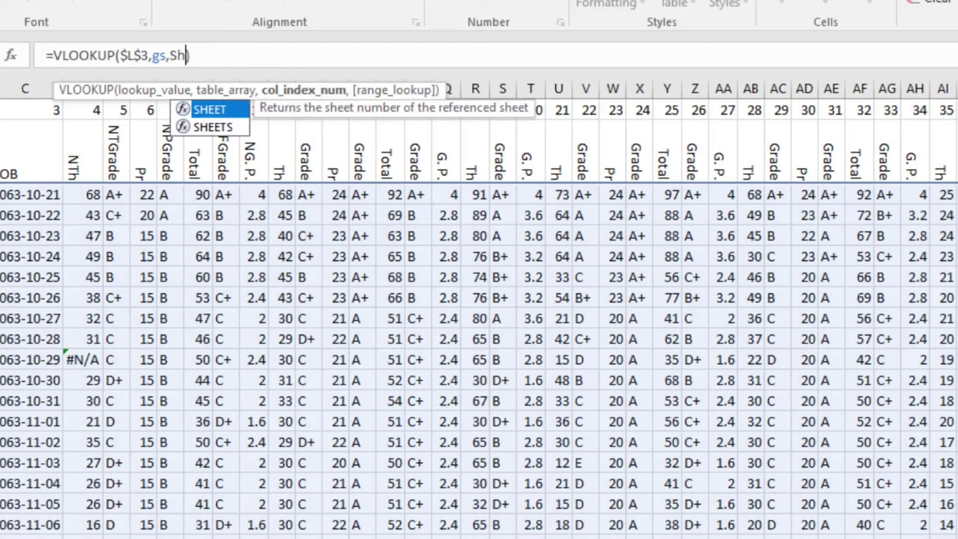
key("BackSpace")
key("BackSpace")
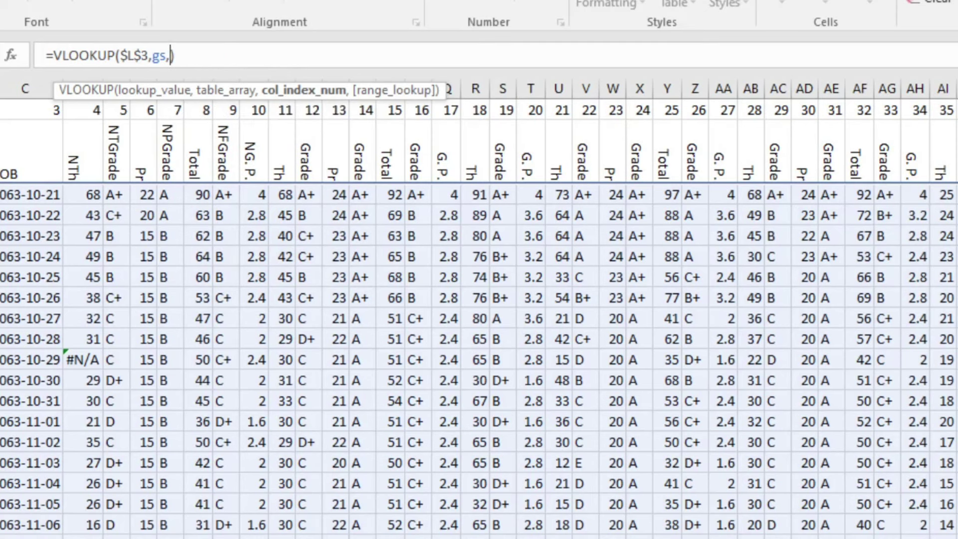
type("10")
key("Return")
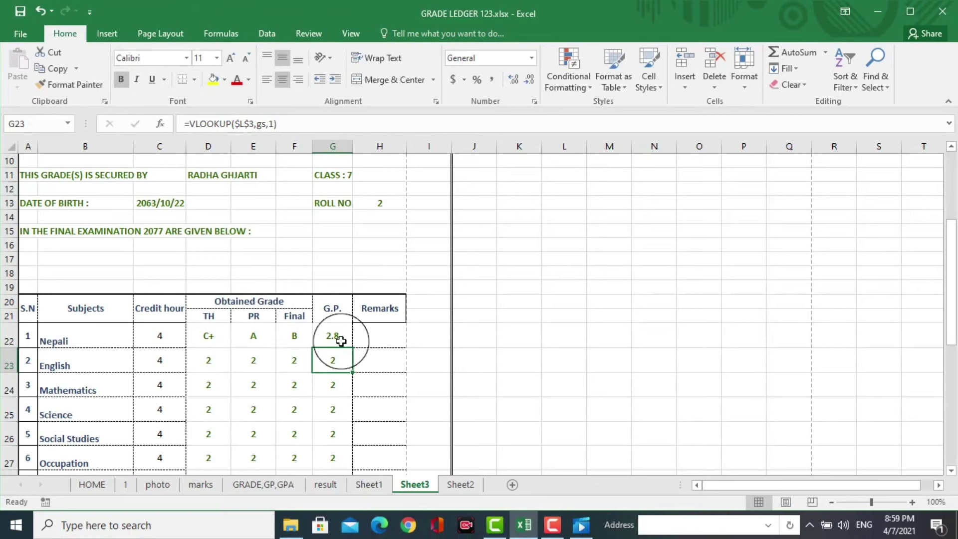
Step: Inspect the English row's TH, PR, Final and G.P. lookup formulas
left_click(208, 361)
left_click(253, 360)
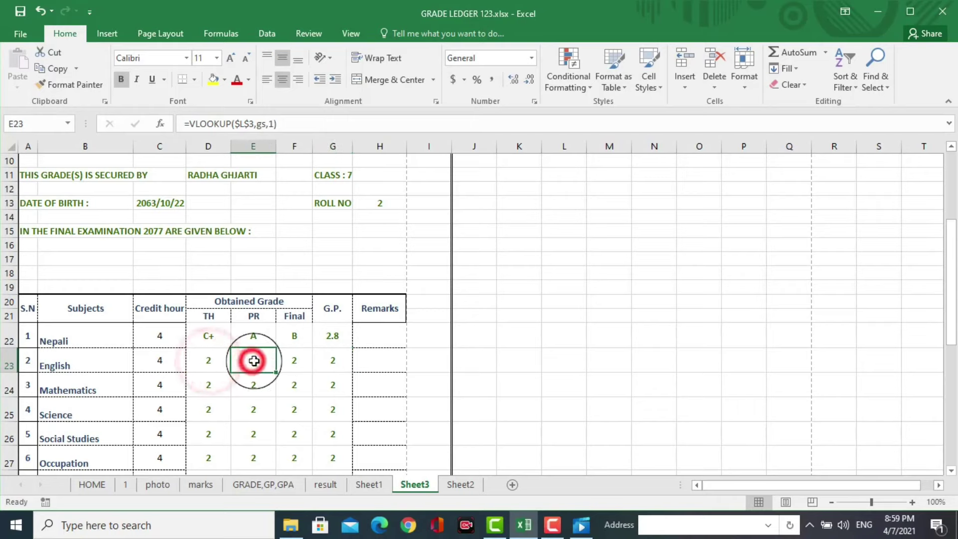
left_click(295, 361)
left_click(333, 361)
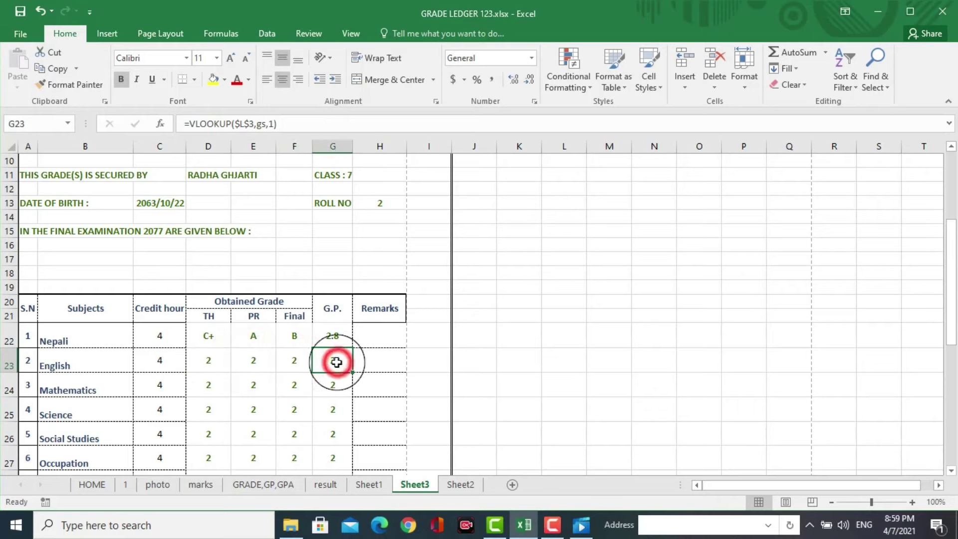
left_click(211, 364)
left_click(254, 364)
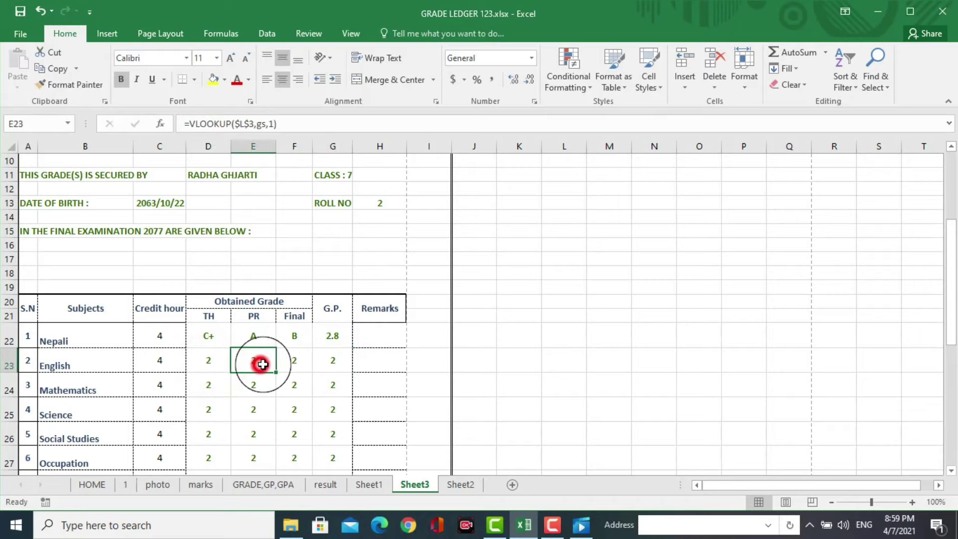
left_click(293, 363)
left_click(332, 364)
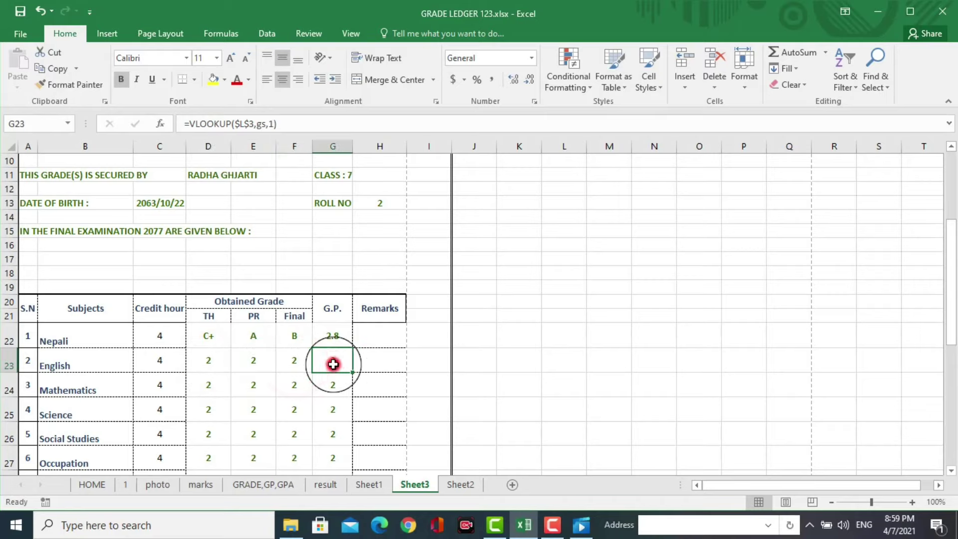
left_click(209, 360)
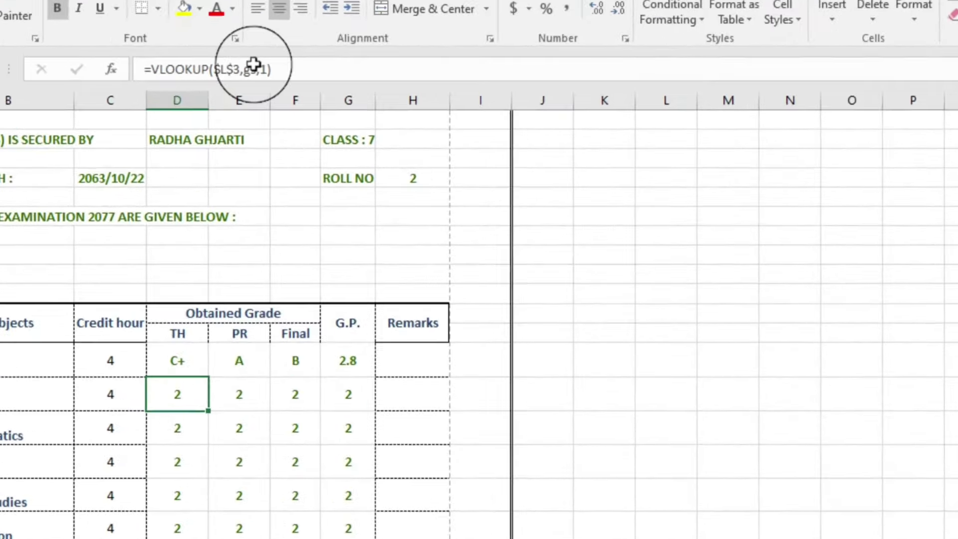
Step: Change the English TH grade lookup to column 12 so it shows B
key("Up")
key("Right")
key("Right")
key("Right")
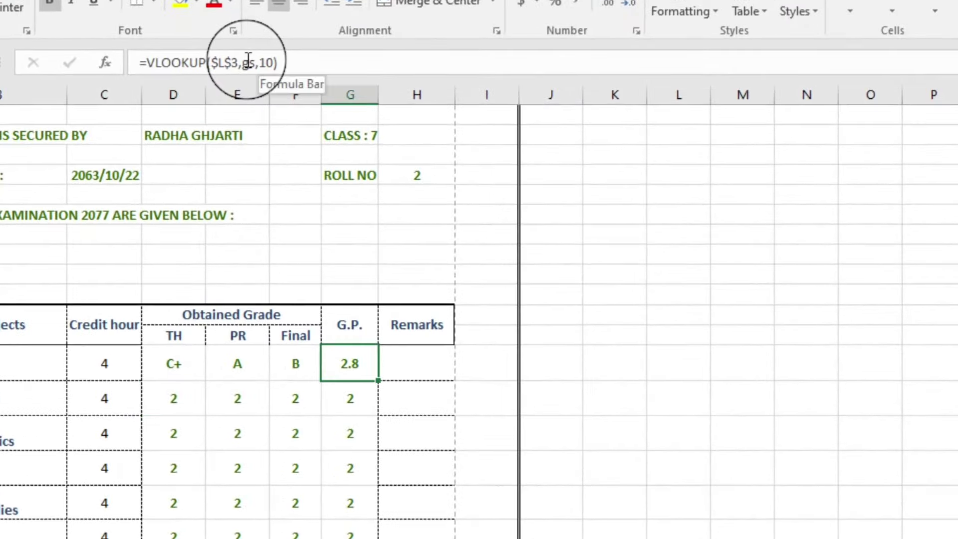
left_click(179, 401)
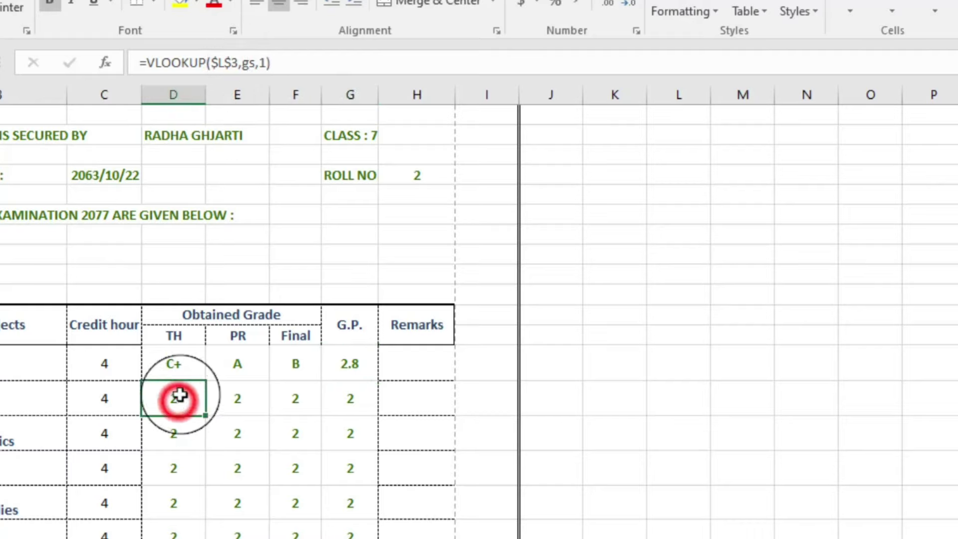
left_click(267, 63)
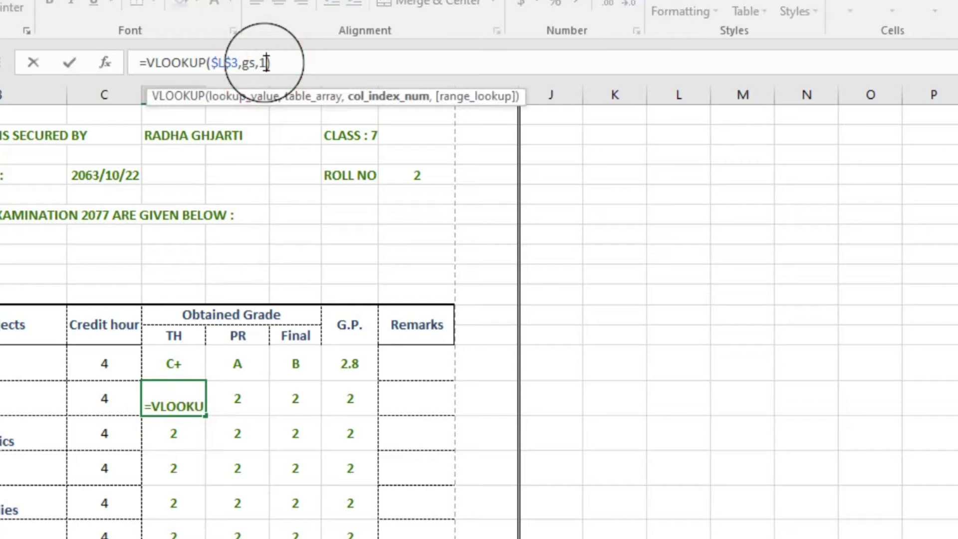
type("2")
key("BackSpace")
key("Return")
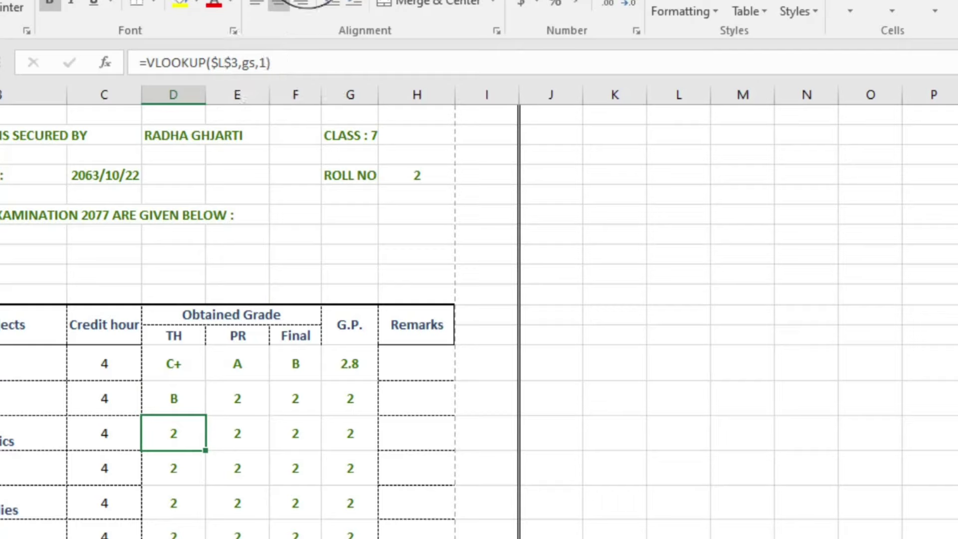
left_click(241, 398)
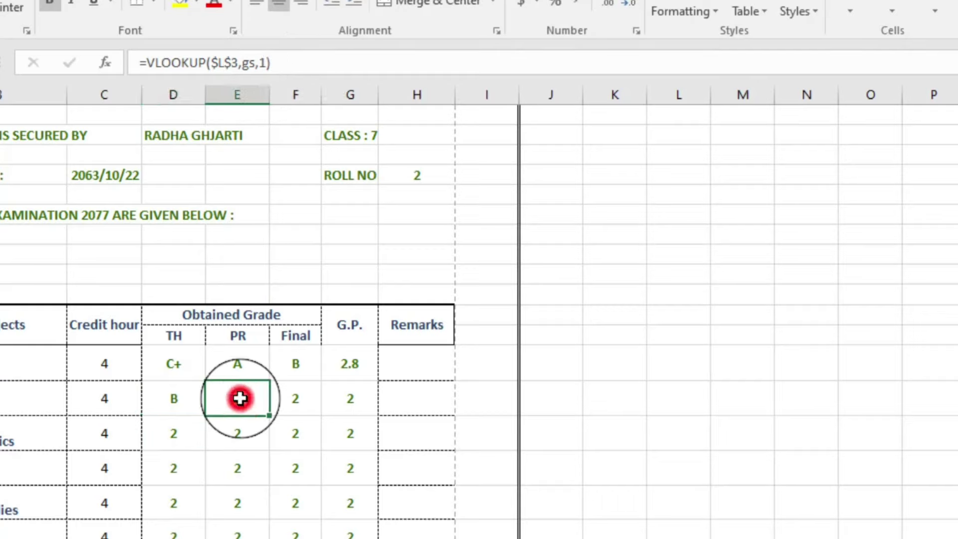
left_click(175, 399)
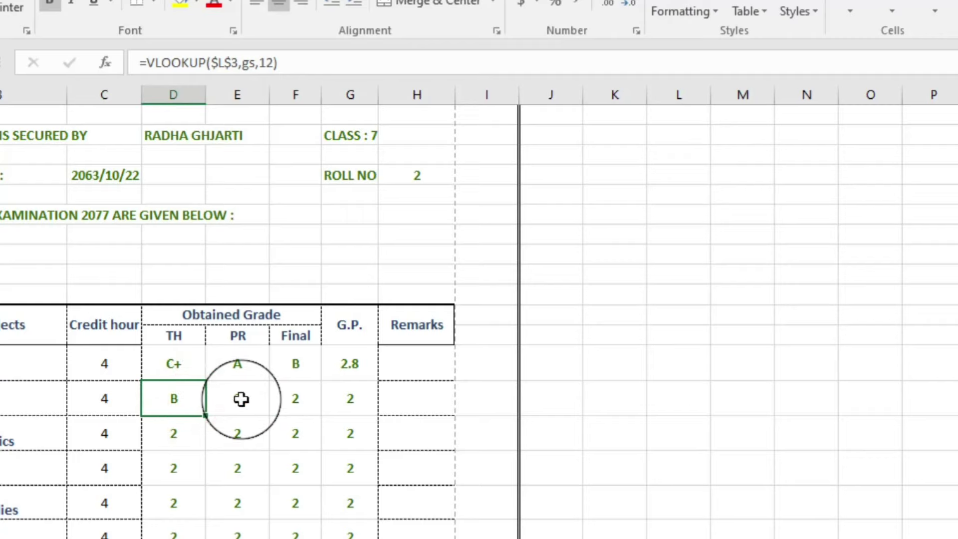
Step: Change the English PR grade lookup to column 14 so it shows A+
left_click(241, 399)
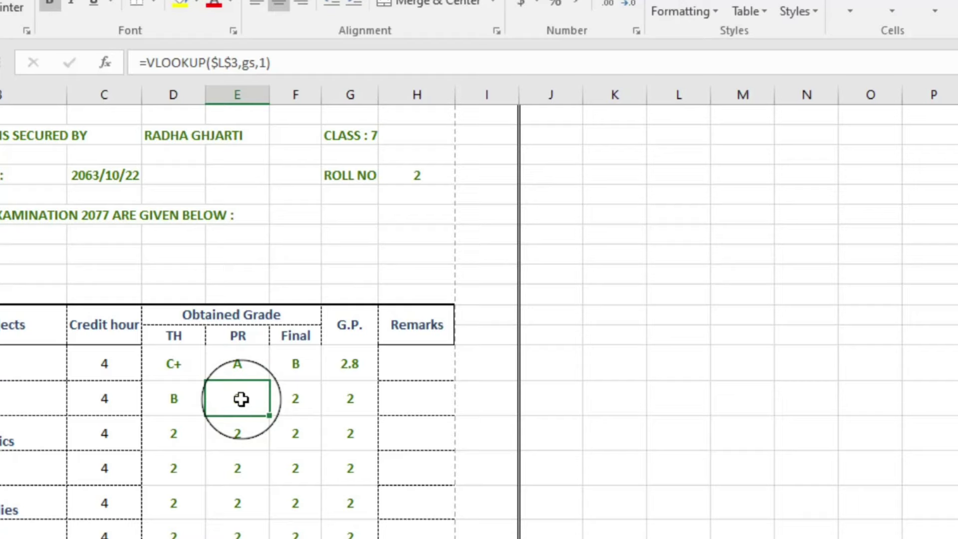
left_click(269, 63)
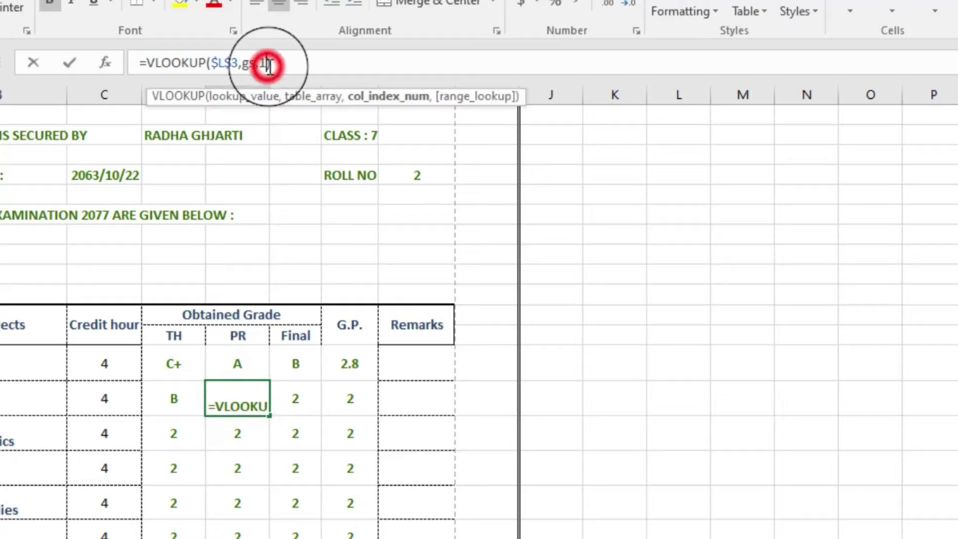
type("4")
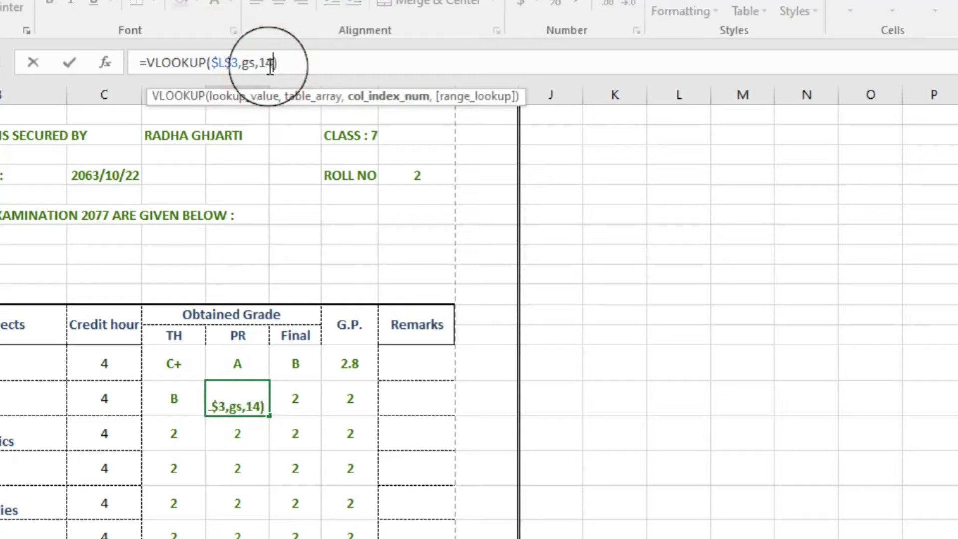
left_click(304, 401)
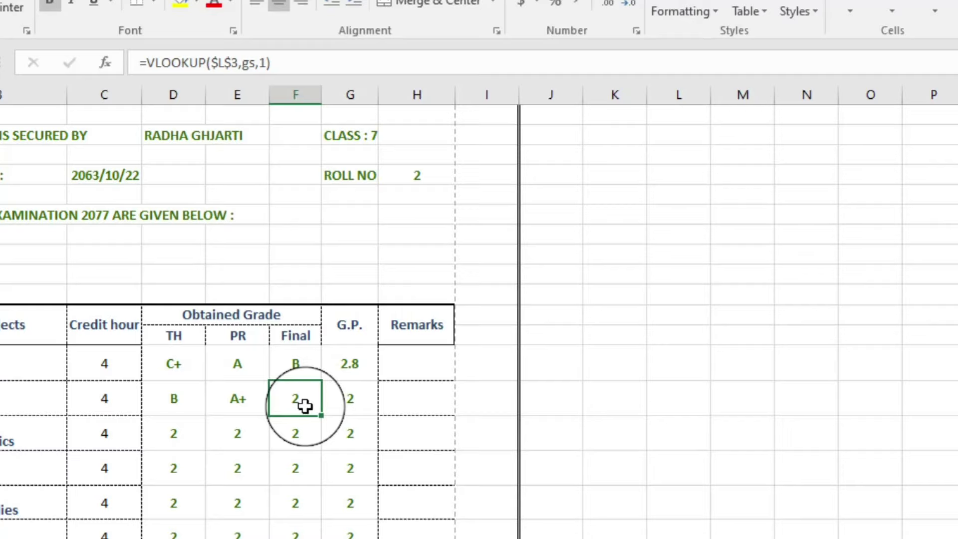
Step: Fix the English Final grade lookup's column number so it shows B
left_click(265, 61)
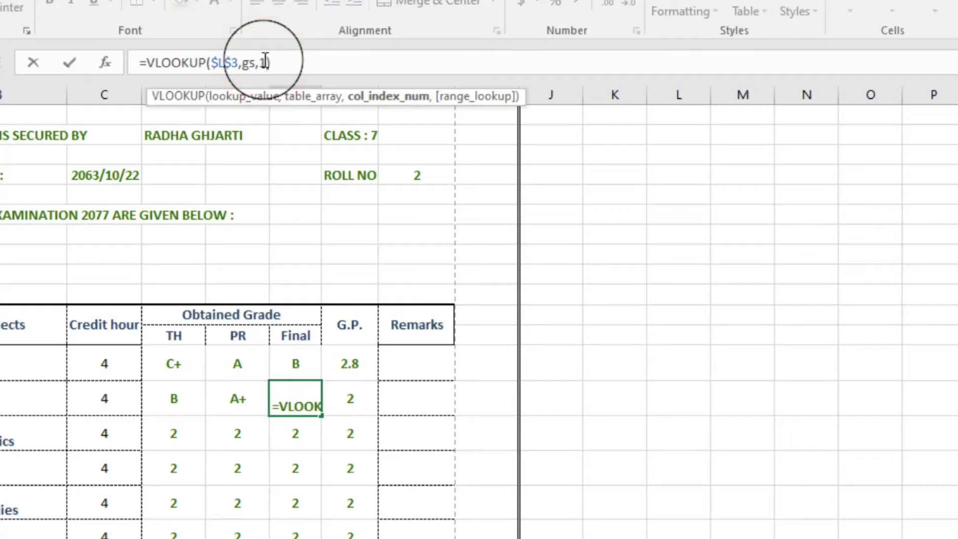
type("6")
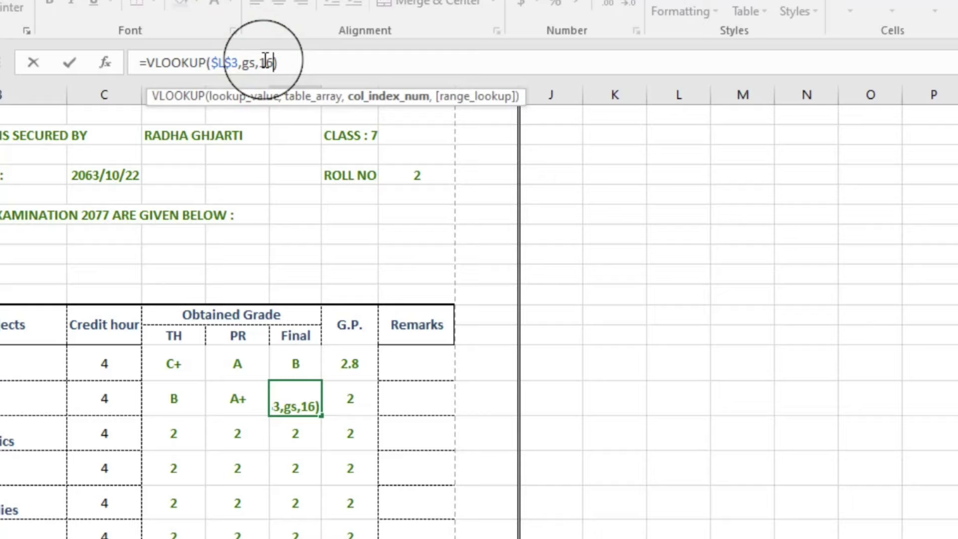
key("Return")
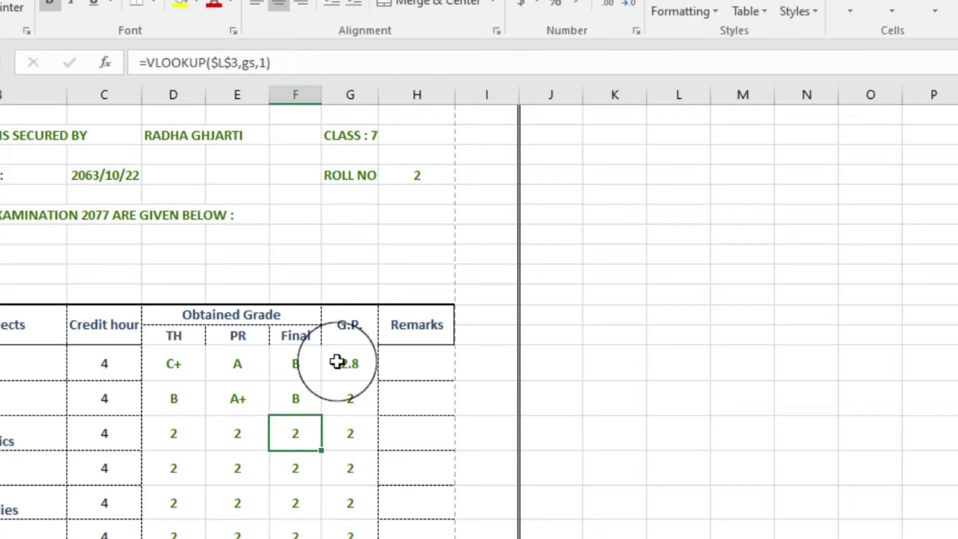
Step: Change the English G.P. lookup to column 17 so it shows 2.8
left_click(350, 397)
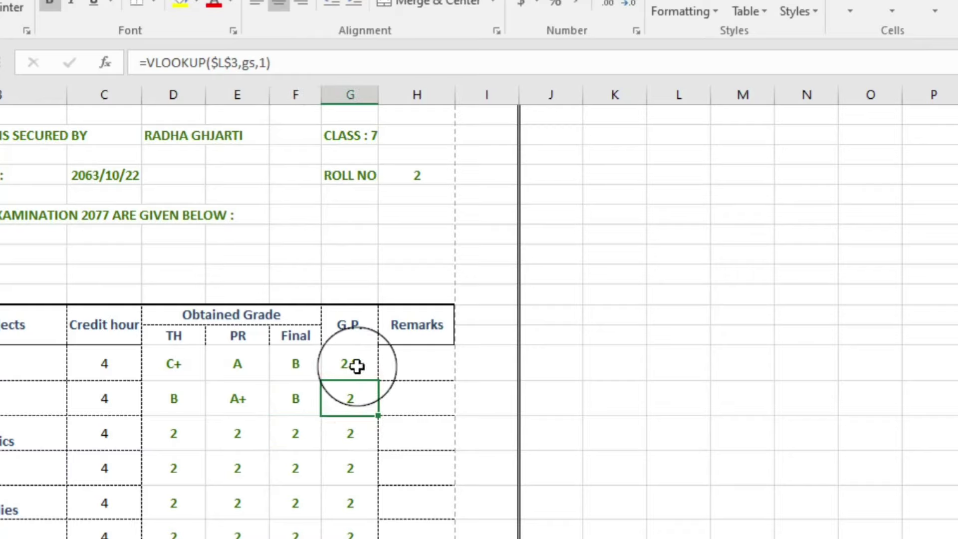
left_click(278, 63)
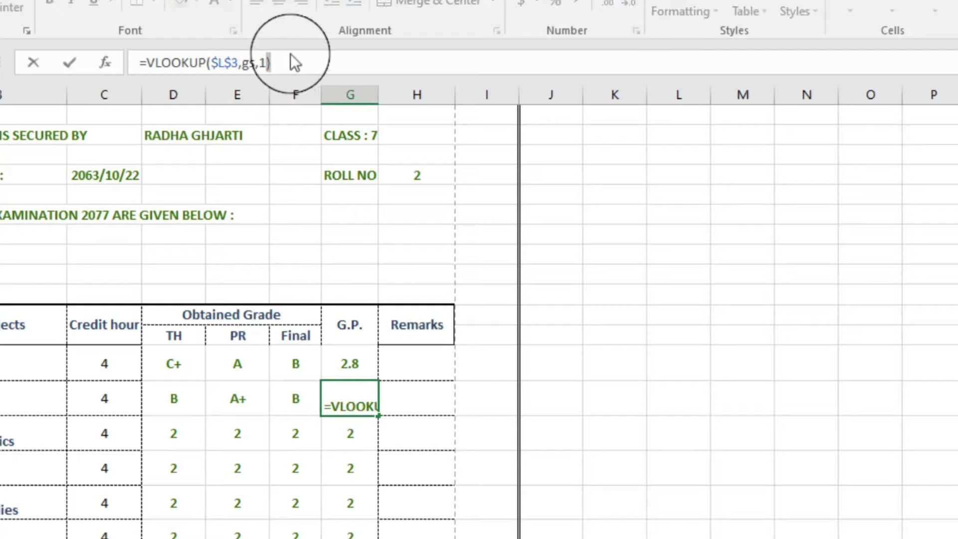
left_click(267, 62)
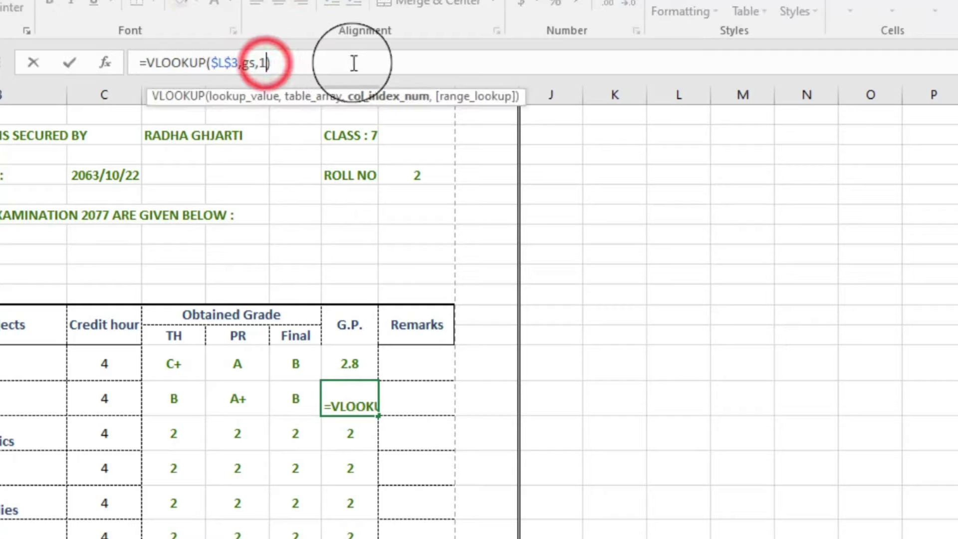
type("7")
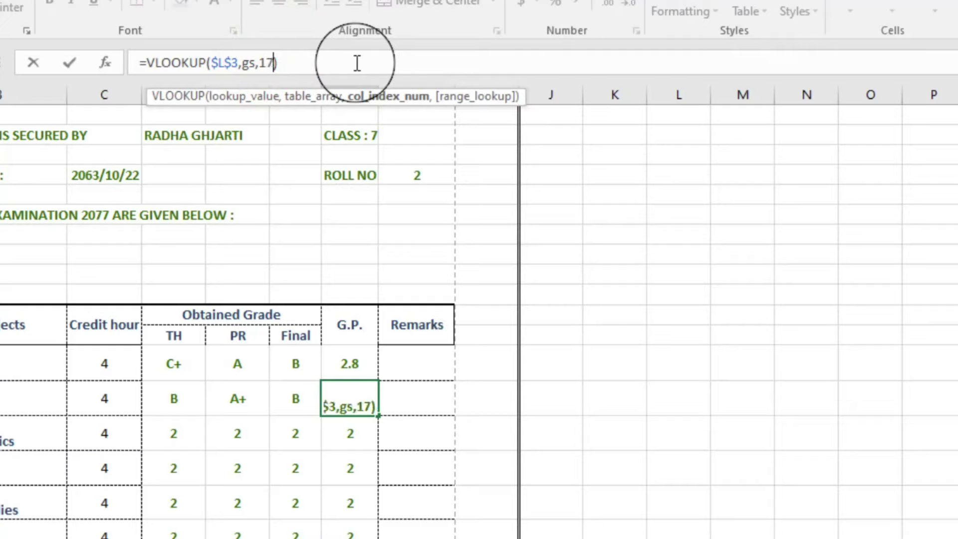
key("Return")
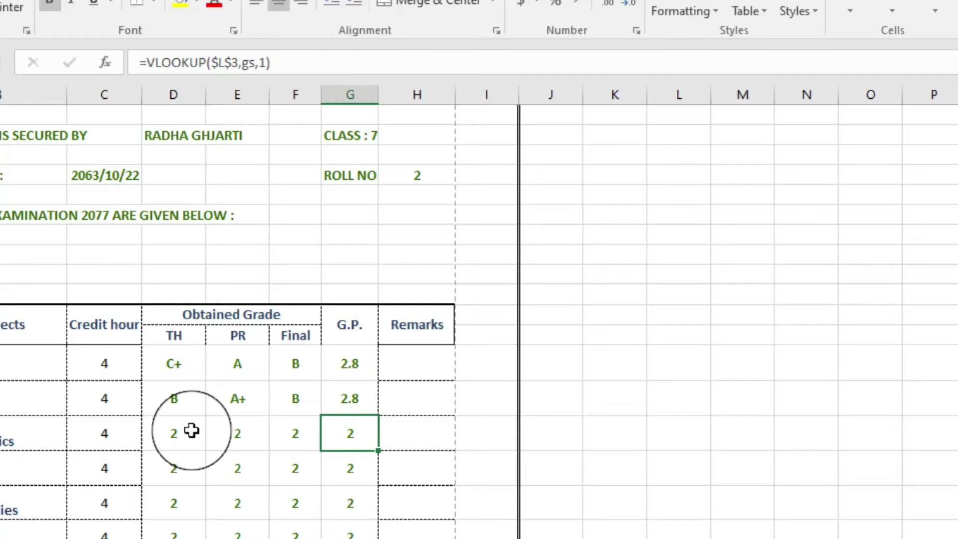
left_click(359, 398)
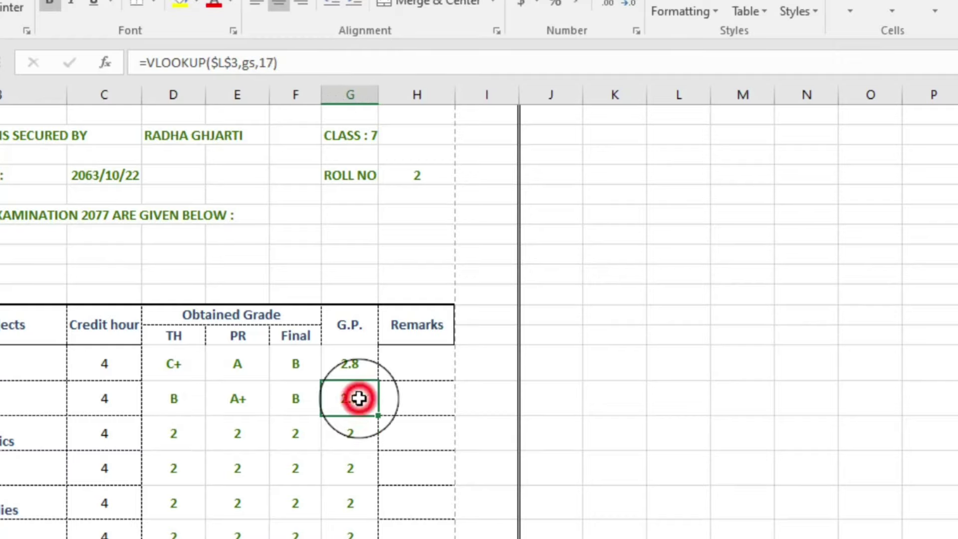
left_click(178, 434)
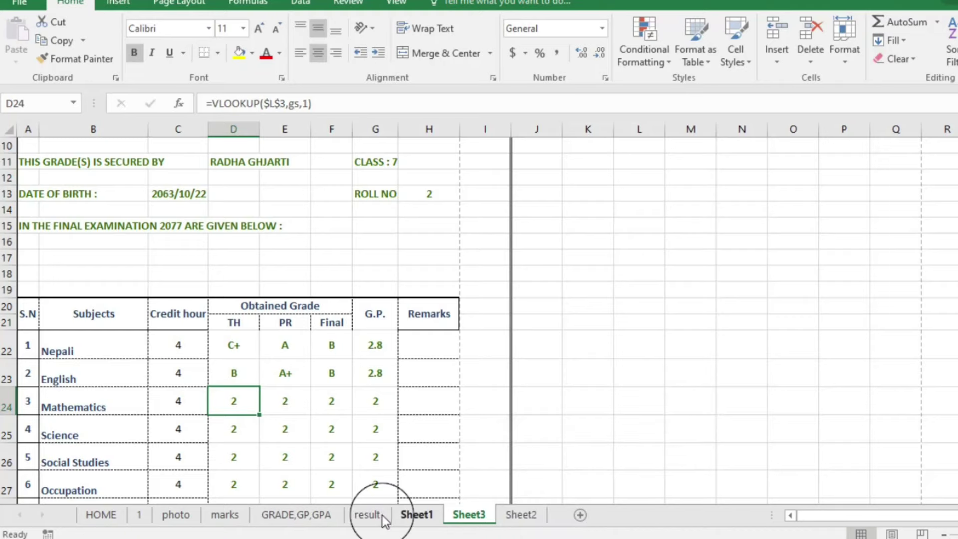
left_click(415, 514)
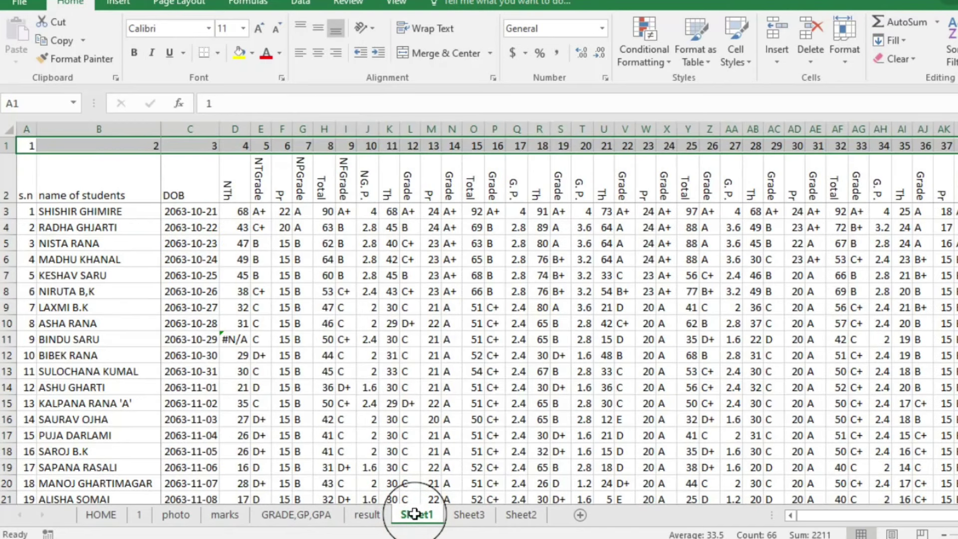
key("ctrl+v")
left_click(415, 514)
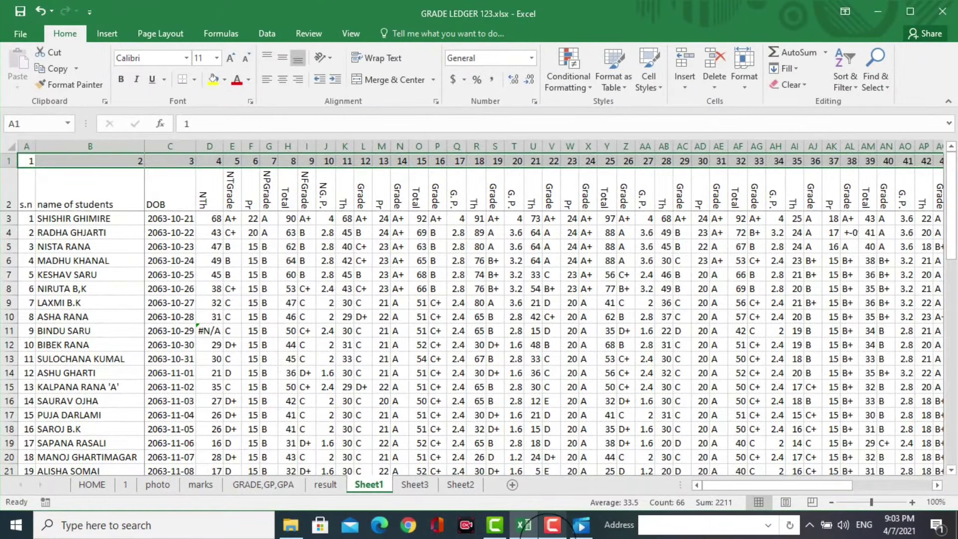
Step: Set the Mathematics TH cell to =VLOOKUP($L$3,gs,19) so it shows A
key("ctrl+Page_Down")
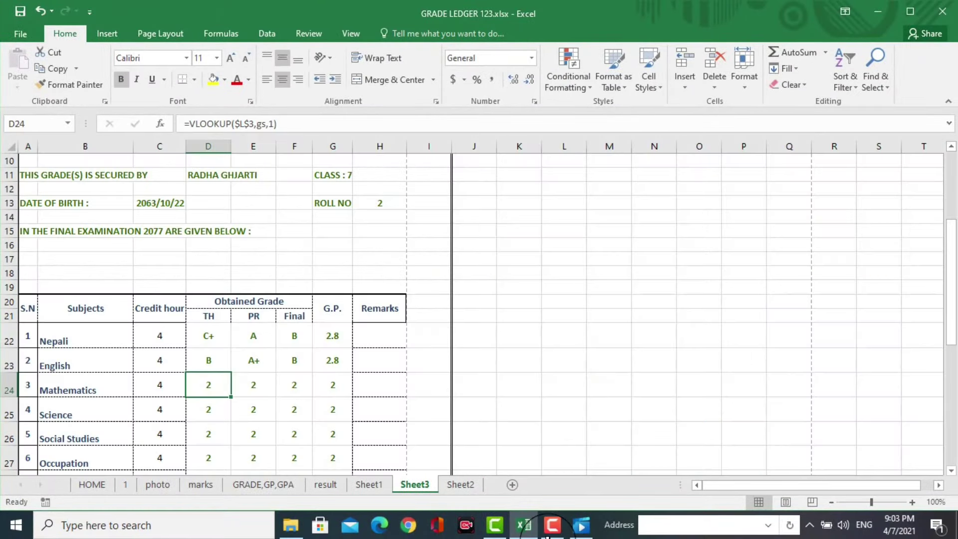
left_click(275, 123)
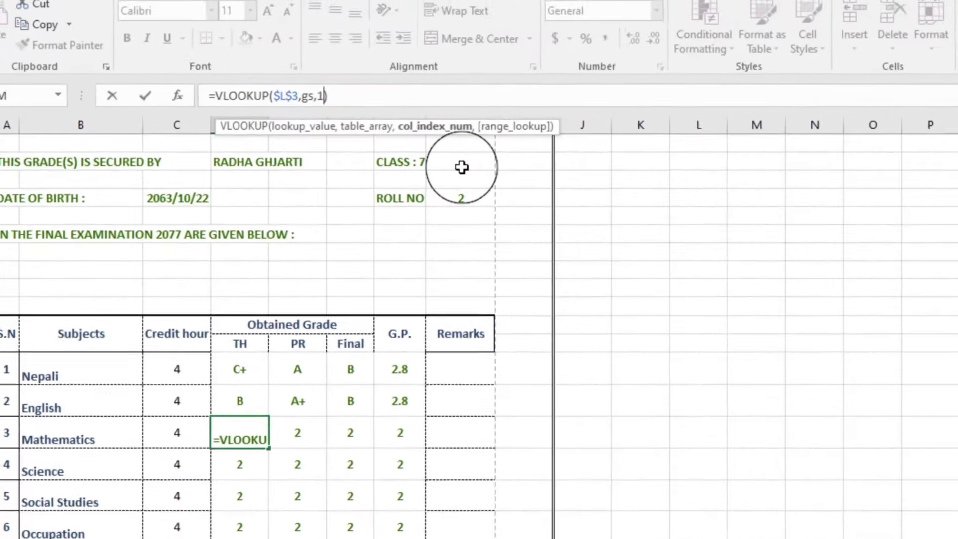
type("9")
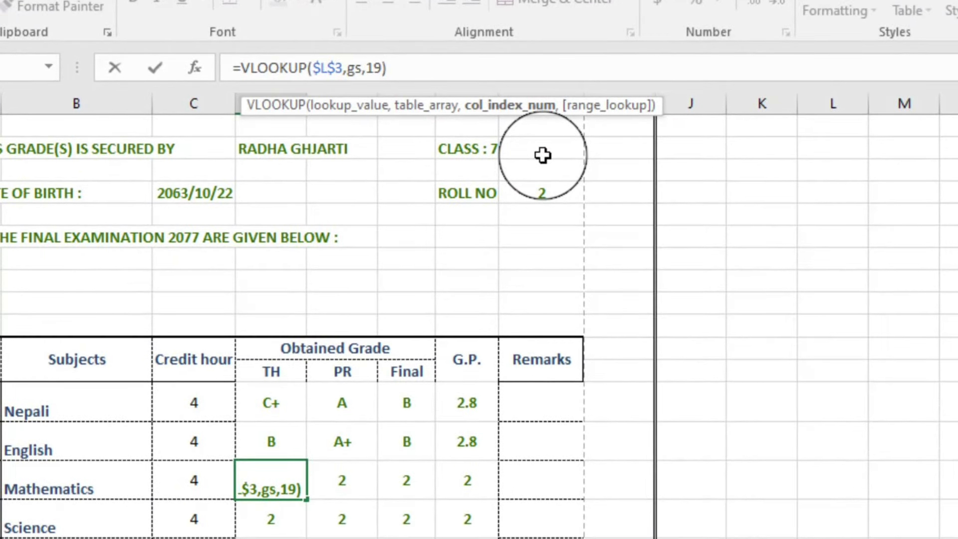
left_click(348, 482)
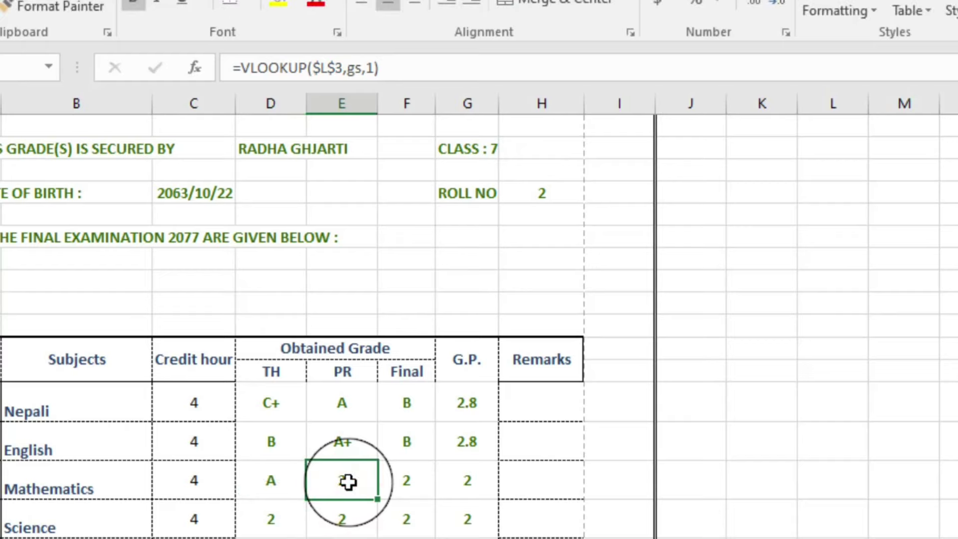
Step: Clear the Mathematics PR cell so it stays empty
key("BackSpace")
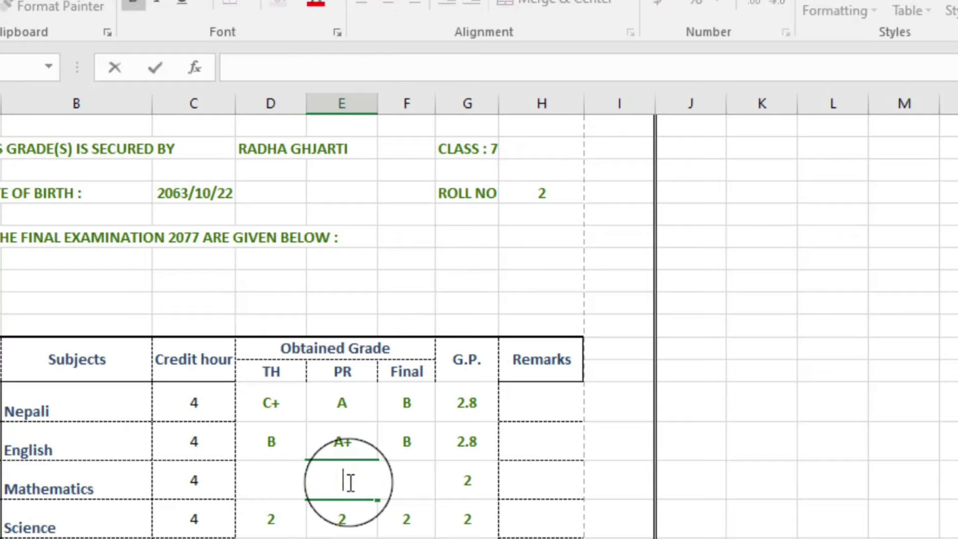
left_click(348, 522)
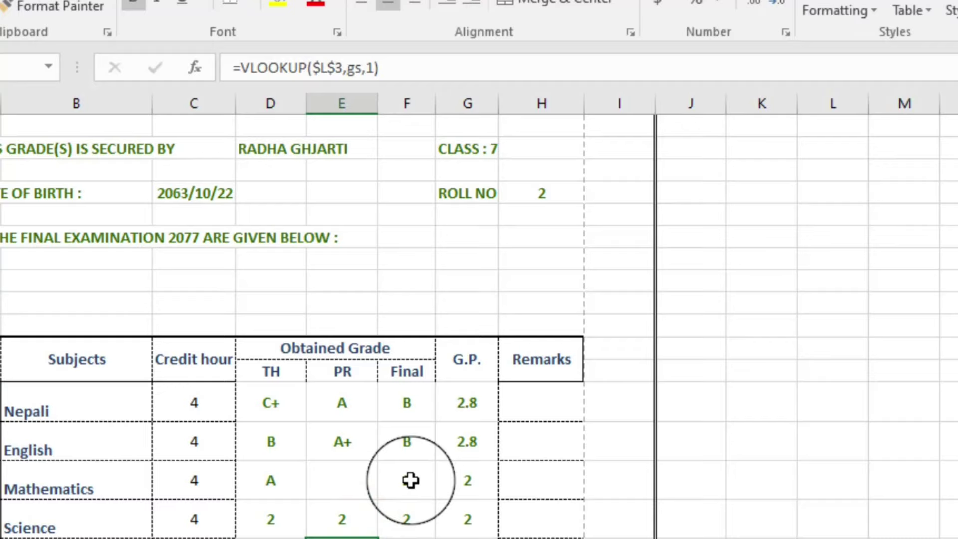
left_click(410, 481)
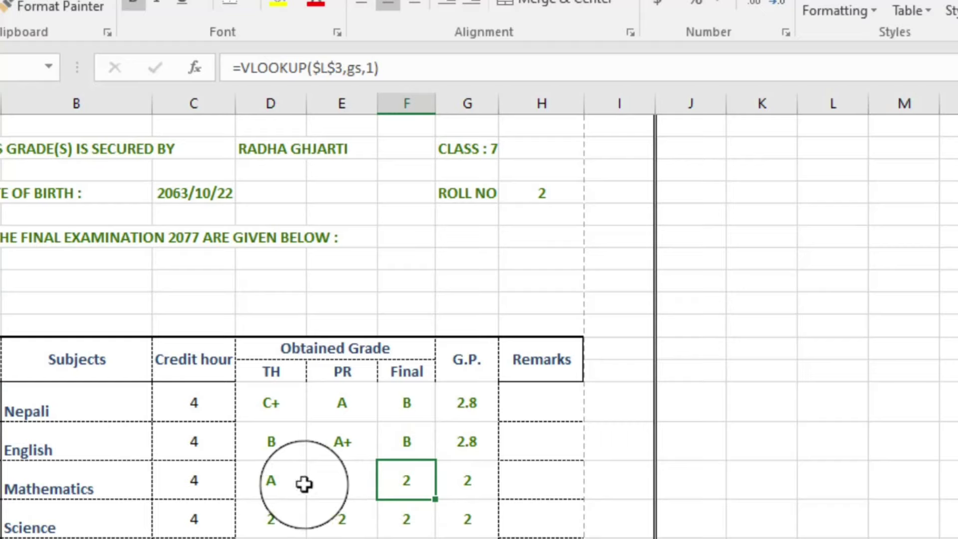
Step: Copy the Mathematics TH formula into the Final cell so it shows A
left_click(271, 483)
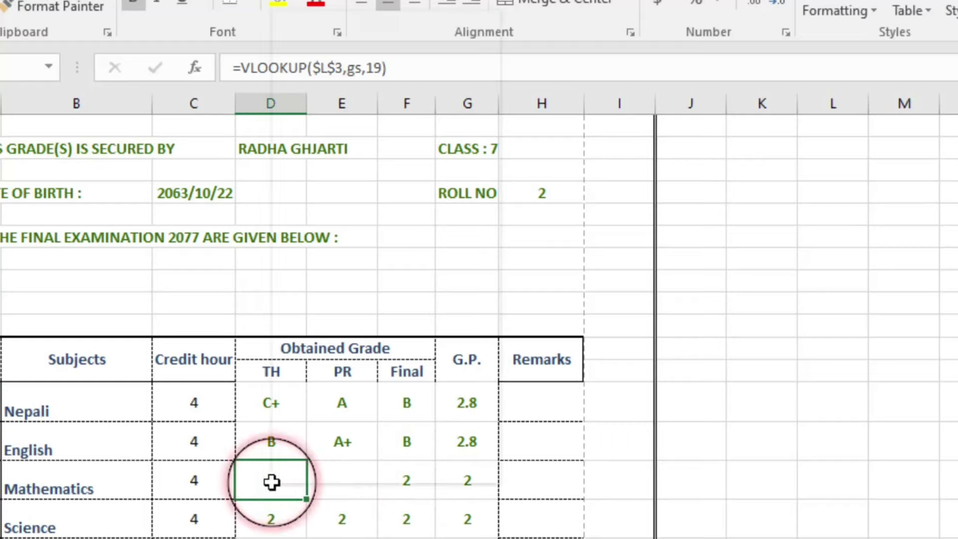
right_click(272, 483)
left_click(335, 54)
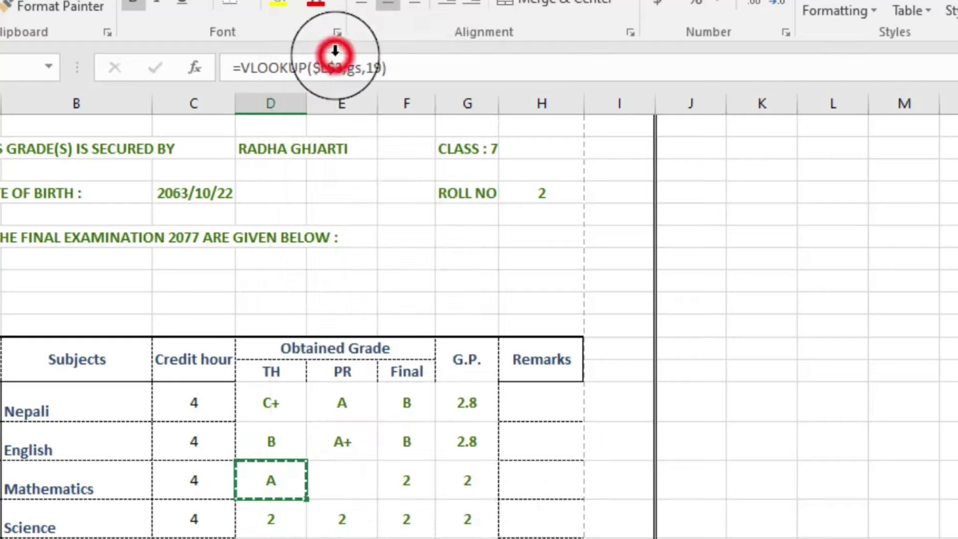
left_click(402, 474)
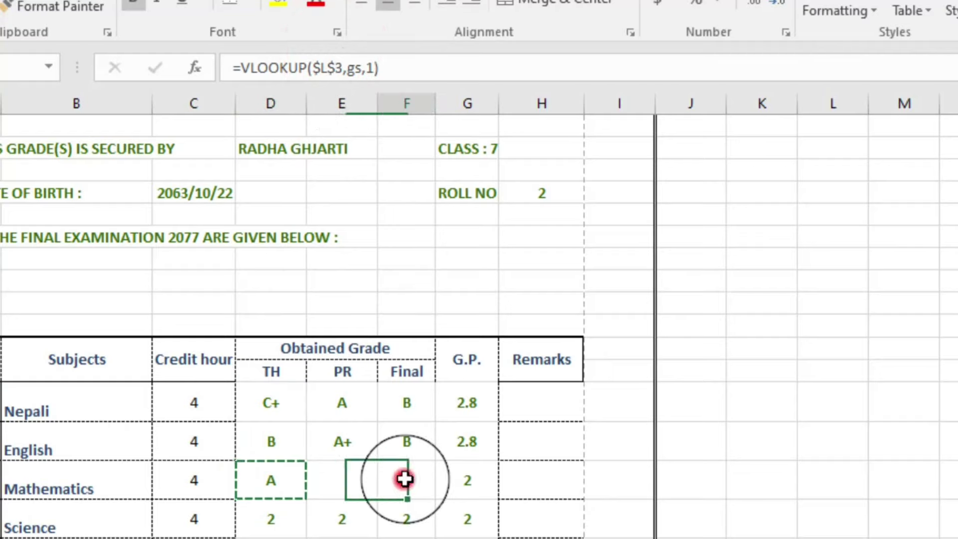
right_click(404, 479)
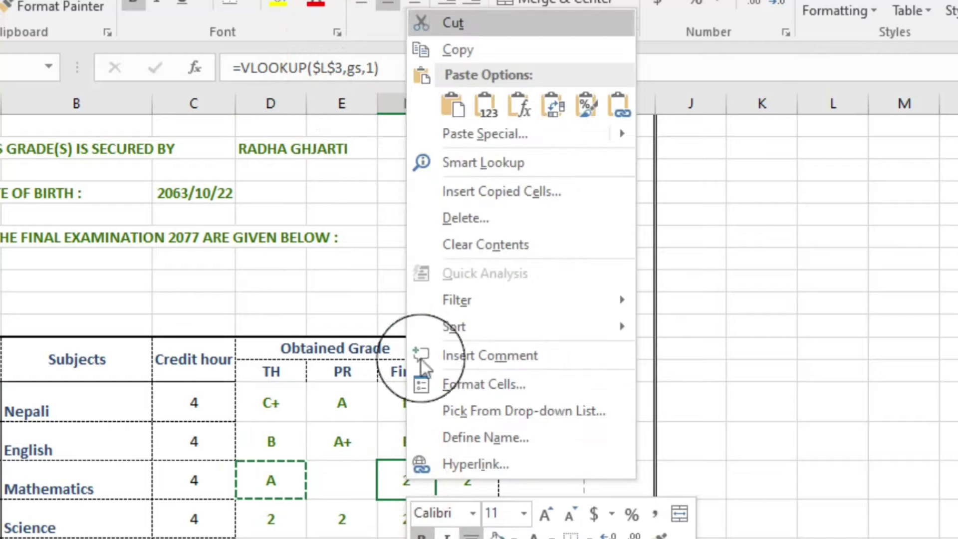
left_click(453, 101)
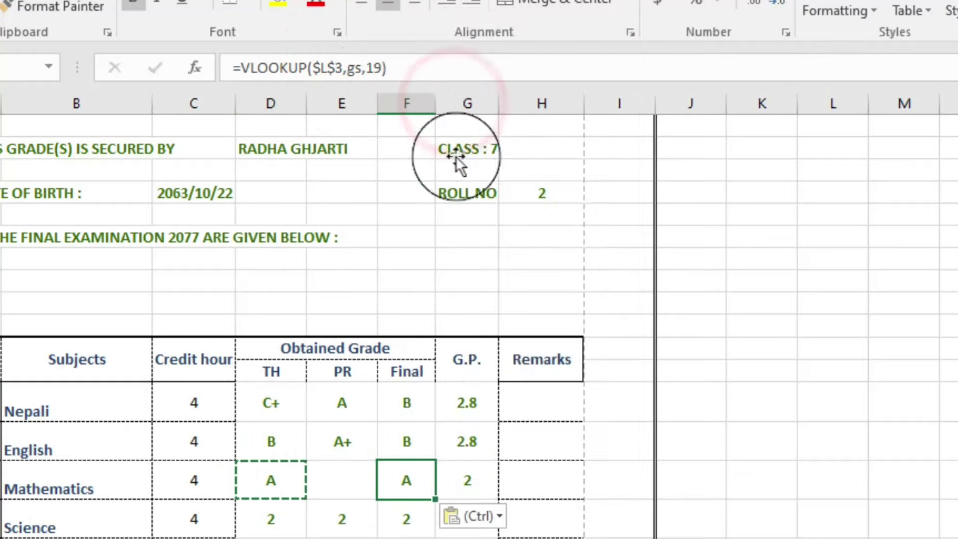
Step: Change the Mathematics G.P. lookup to column 20 so it shows 3.6
left_click(473, 483)
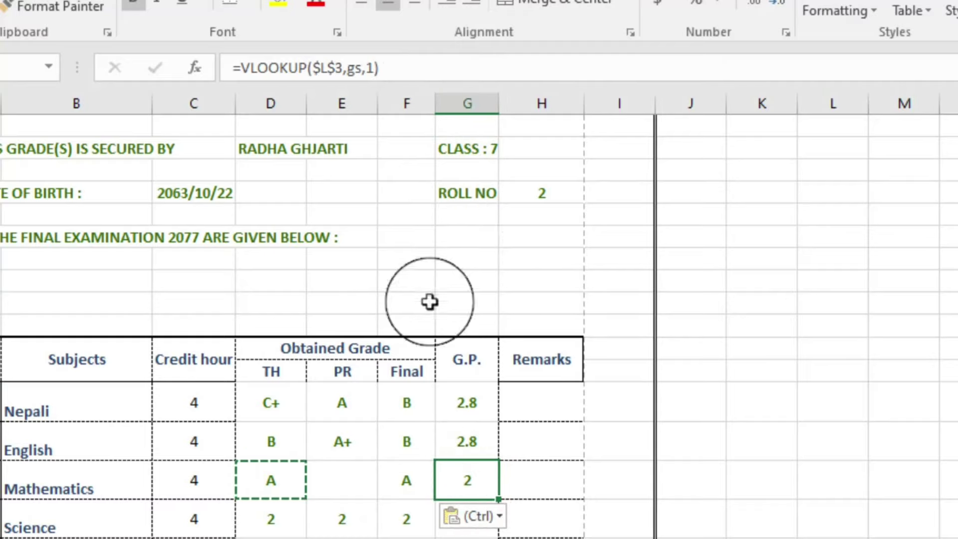
left_click(376, 68)
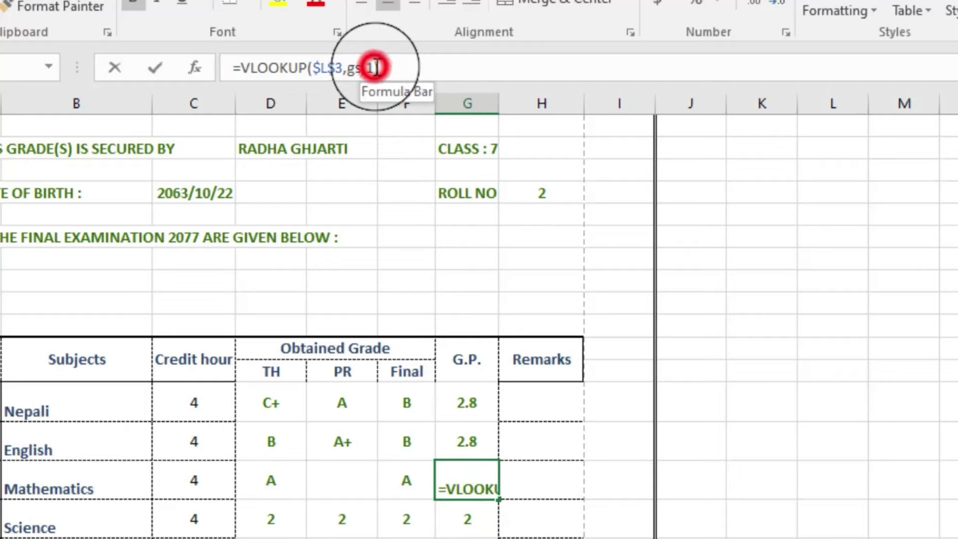
key("BackSpace")
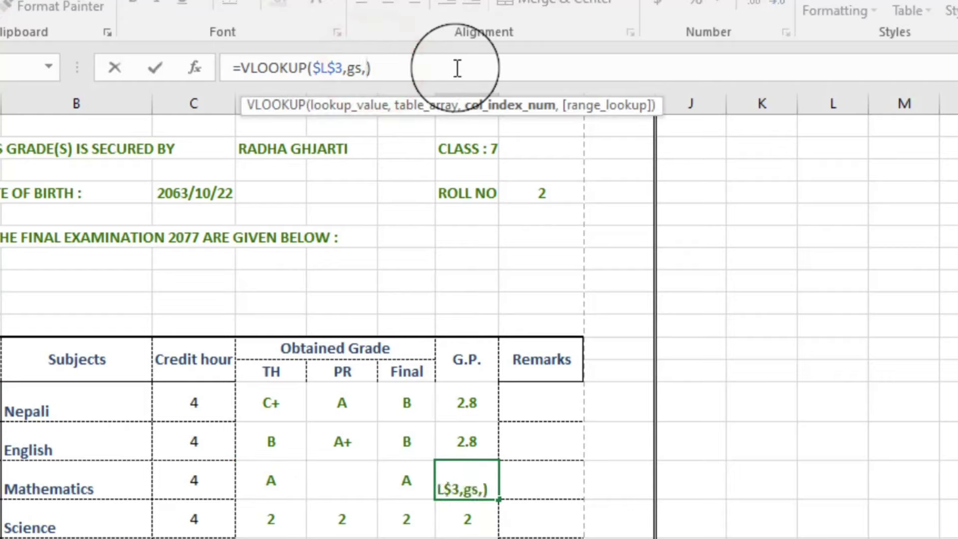
type("20")
key("Return")
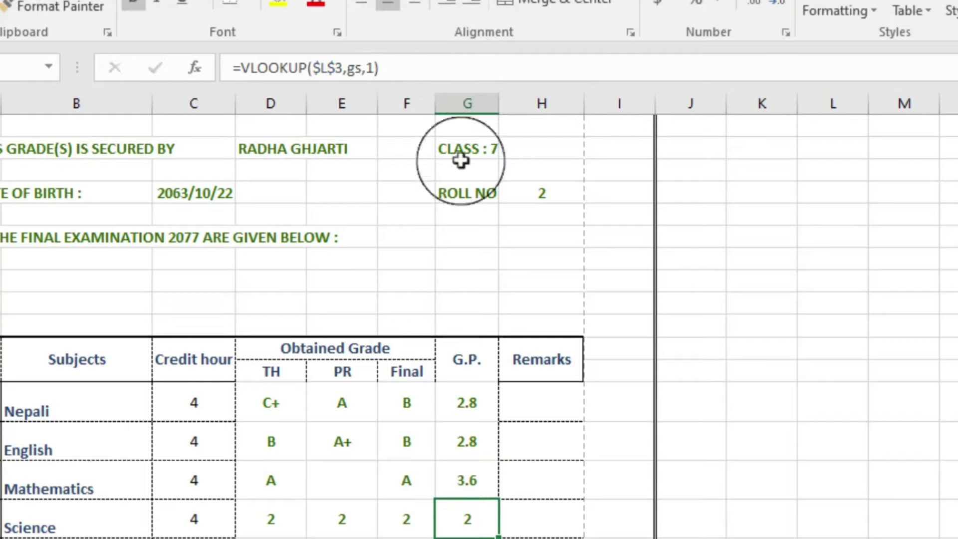
left_click(480, 480)
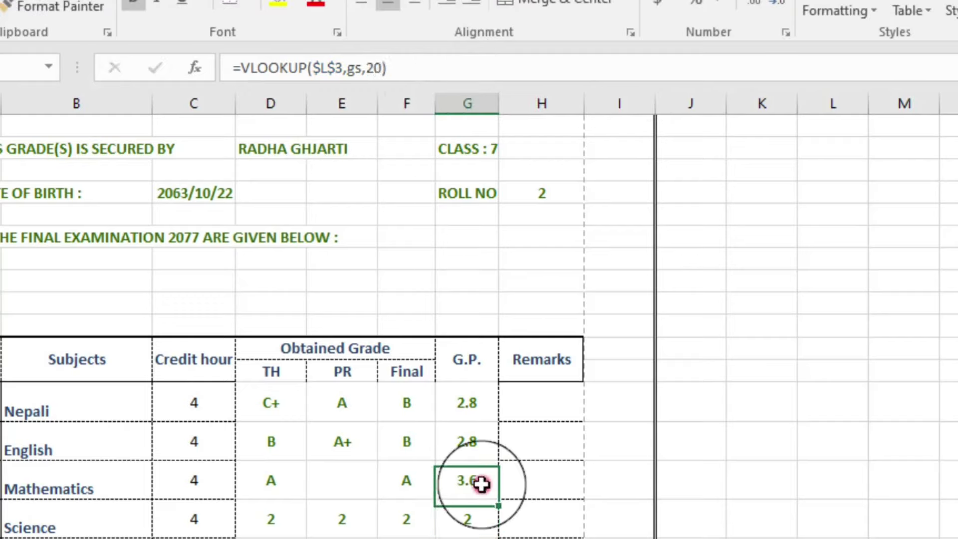
left_click(470, 519)
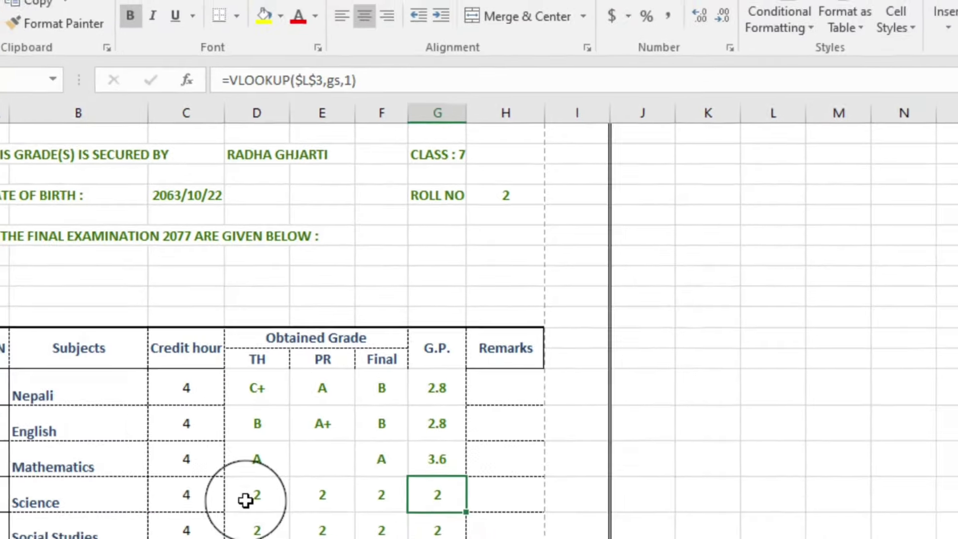
Step: Point the Science TH and PR lookups at columns 22 and 24, showing A and A+
left_click(258, 525)
scroll(199, 413, "down", 3)
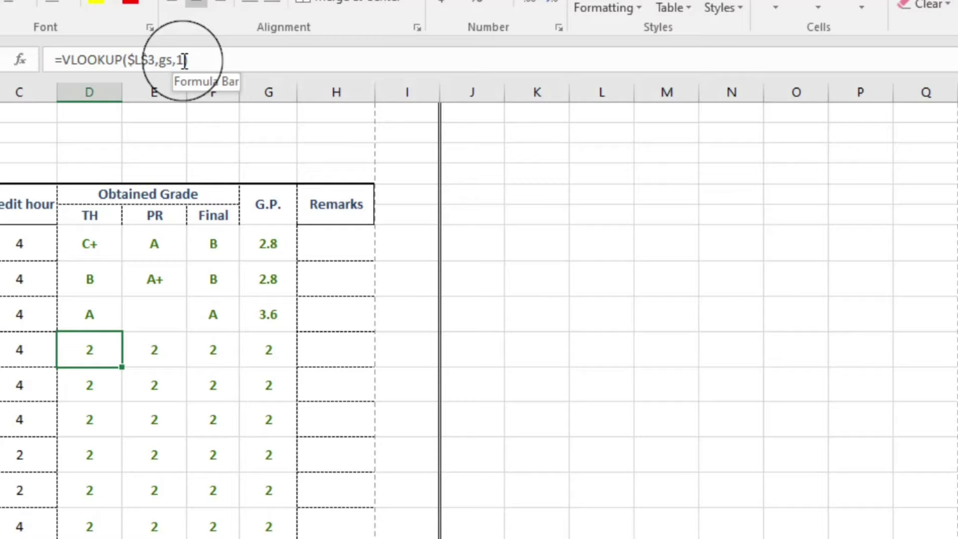
left_click(185, 60)
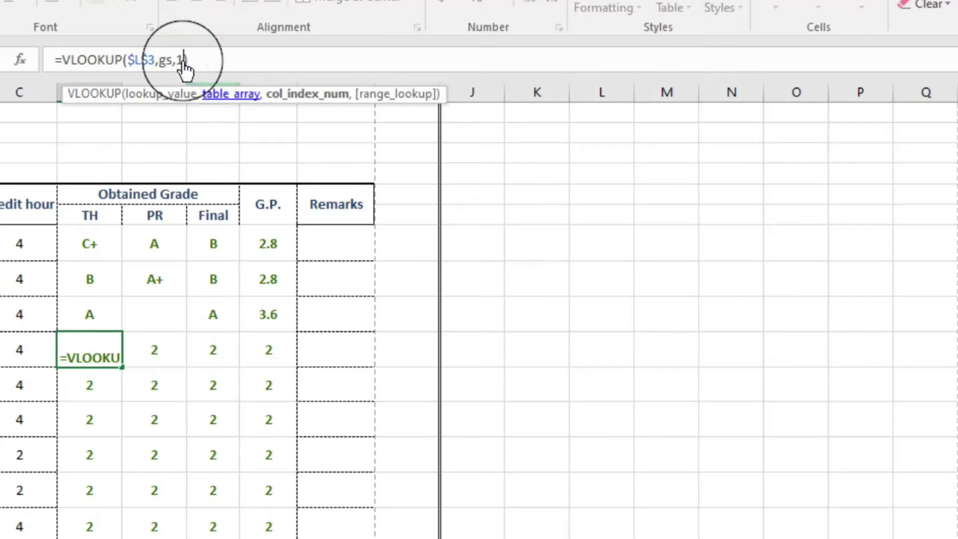
key("BackSpace")
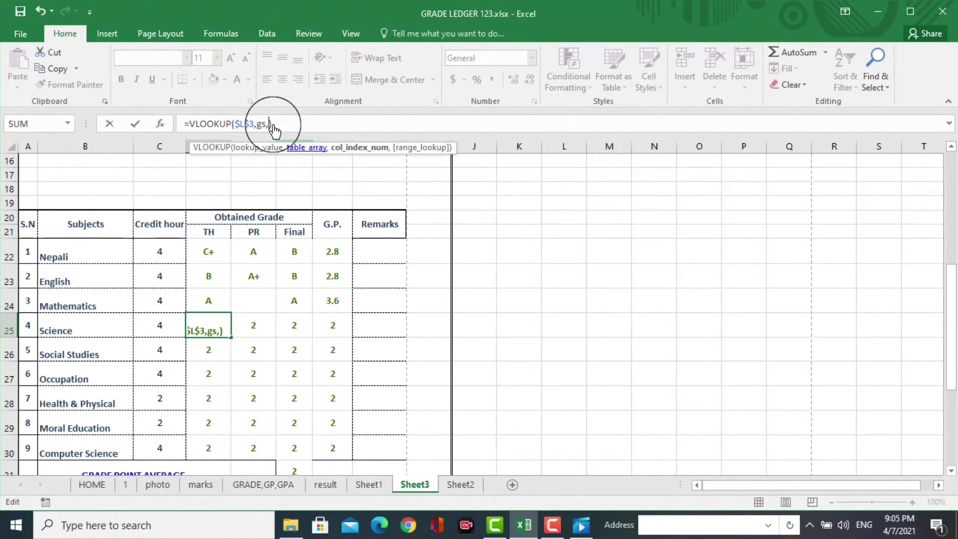
type("22")
key("Return")
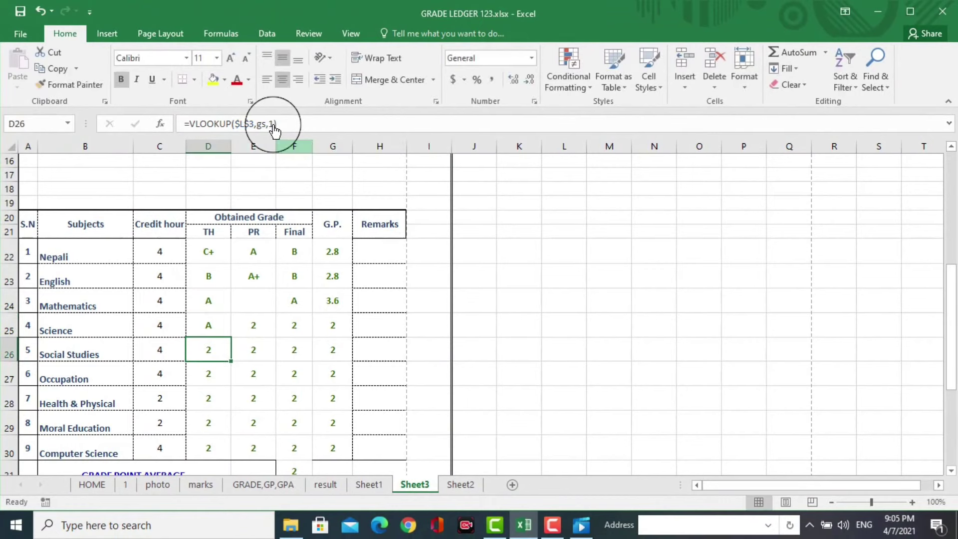
left_click(250, 325)
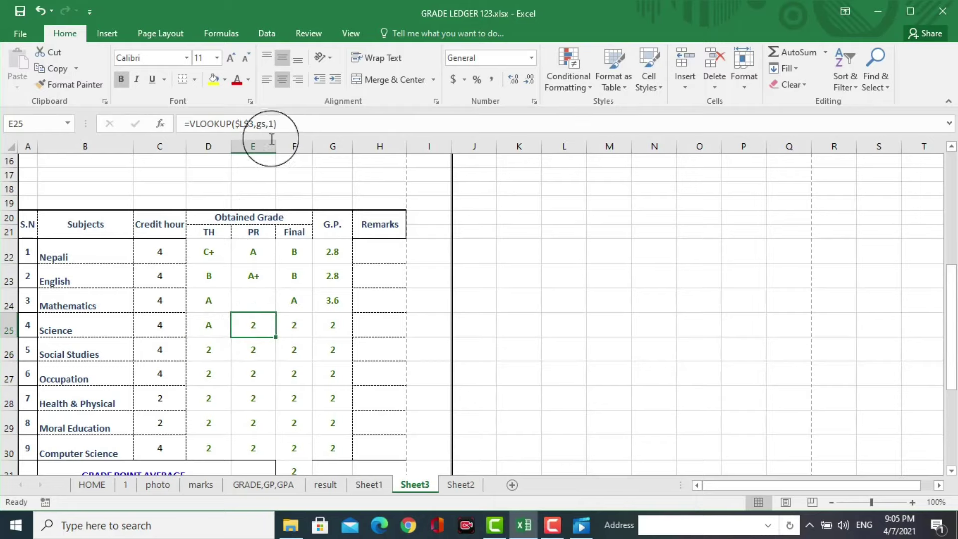
left_click(273, 124)
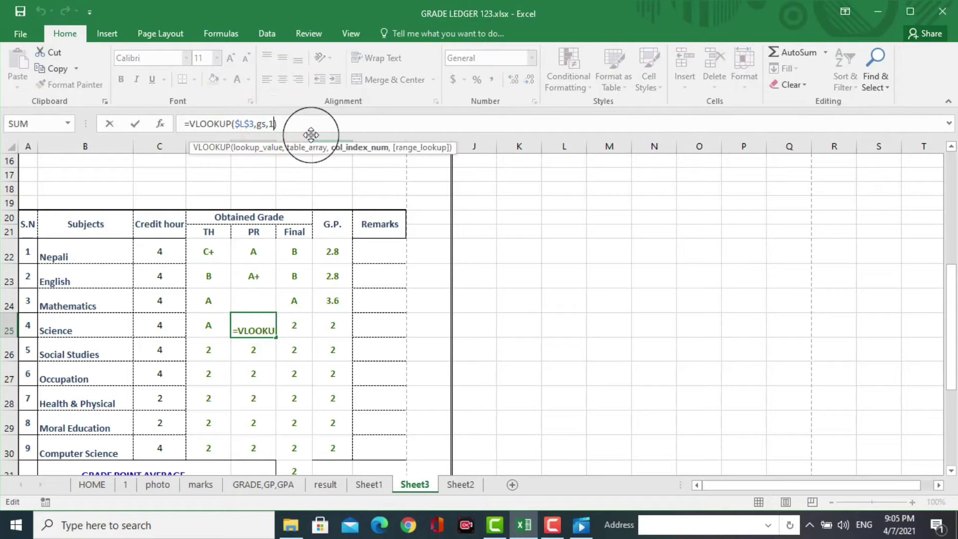
key("BackSpace")
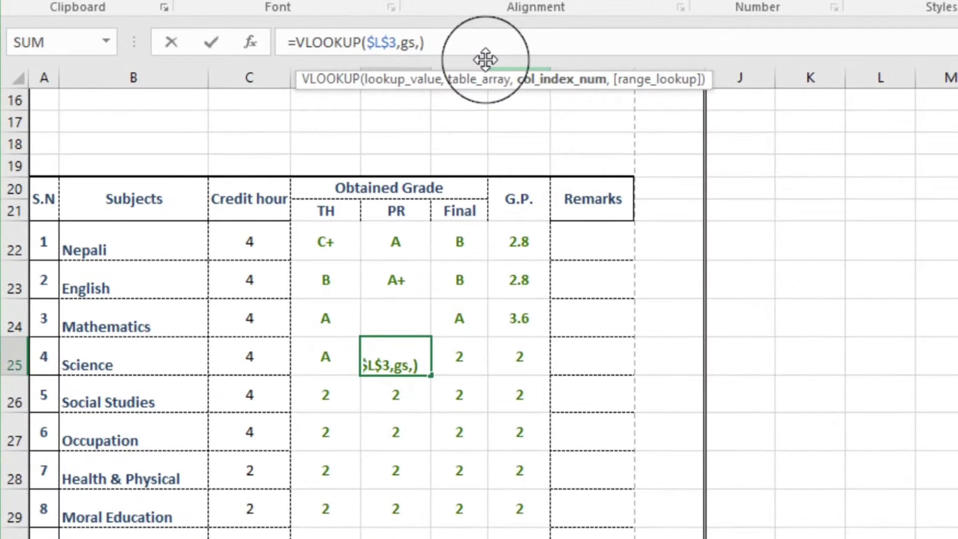
type("24")
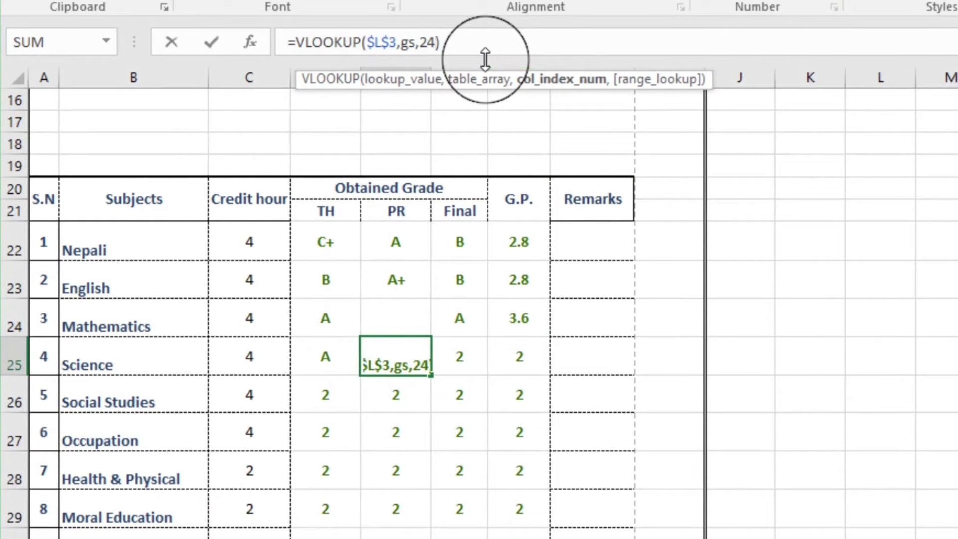
left_click(469, 394)
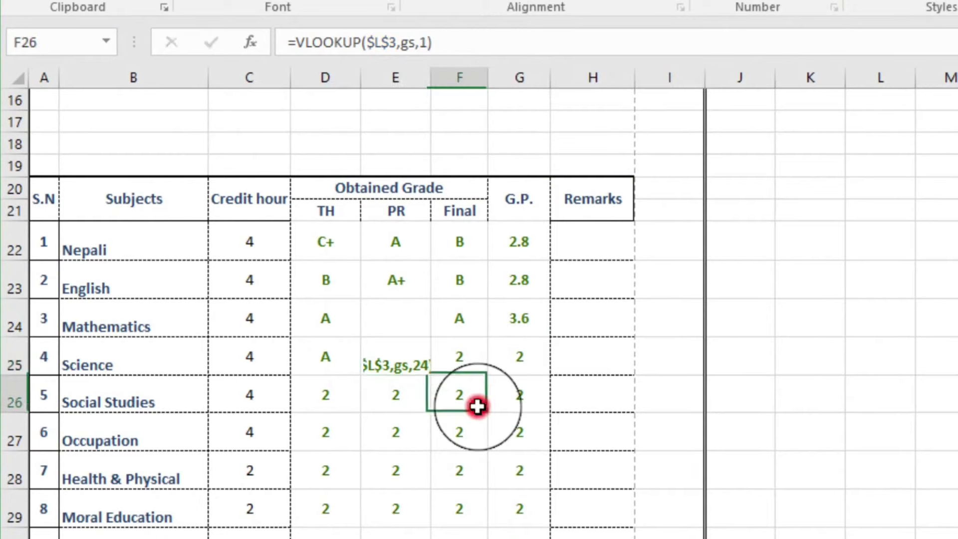
Step: Point the Science Final and G.P. lookups at columns 26 and 27, showing A and 3.6
left_click(463, 356)
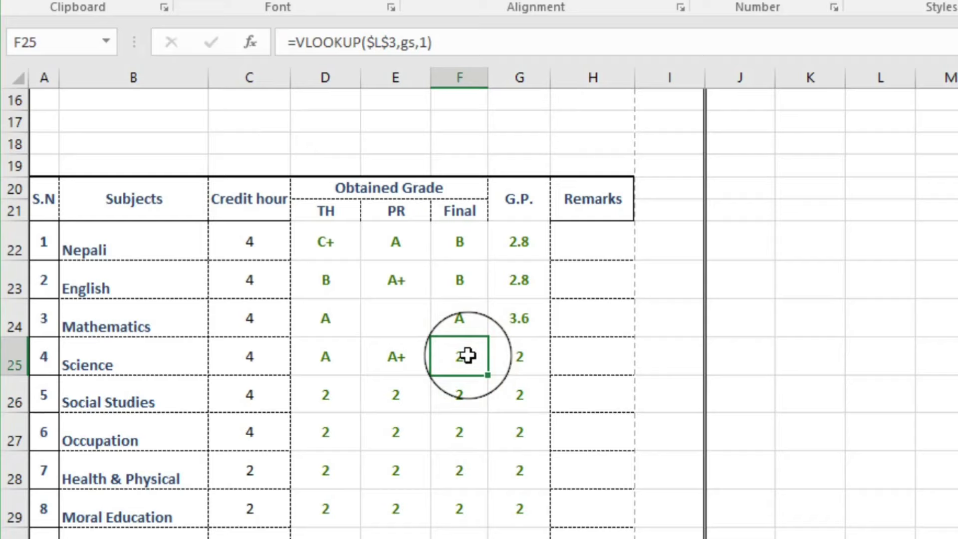
key("F2")
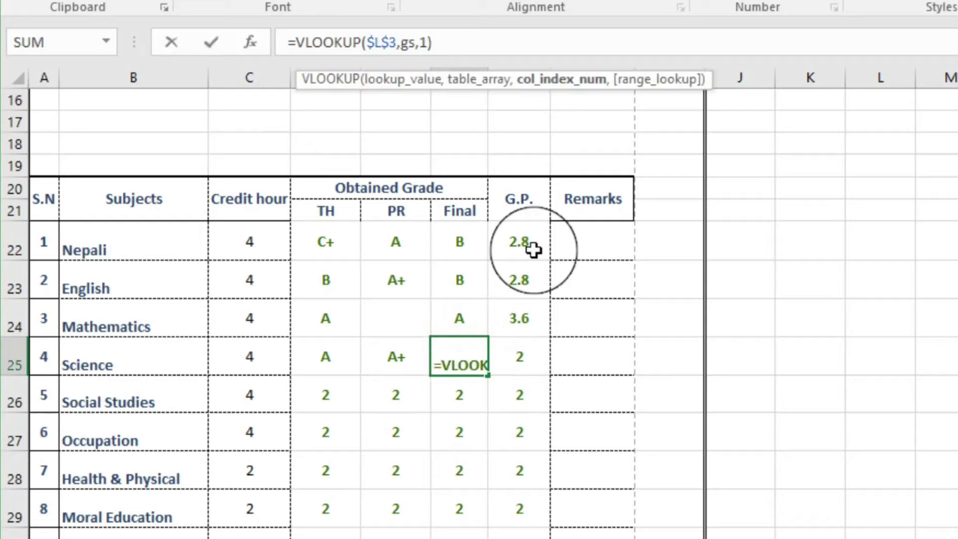
key("BackSpace")
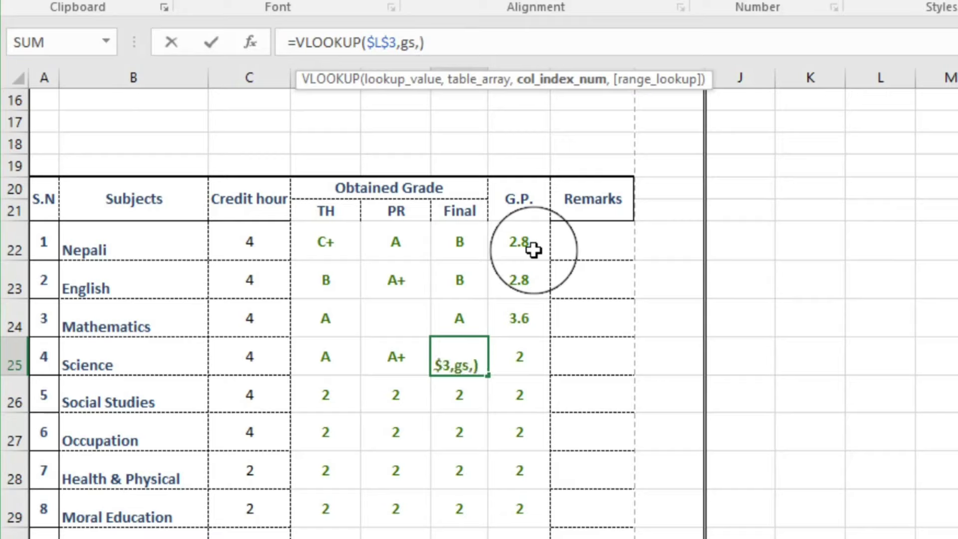
type("26")
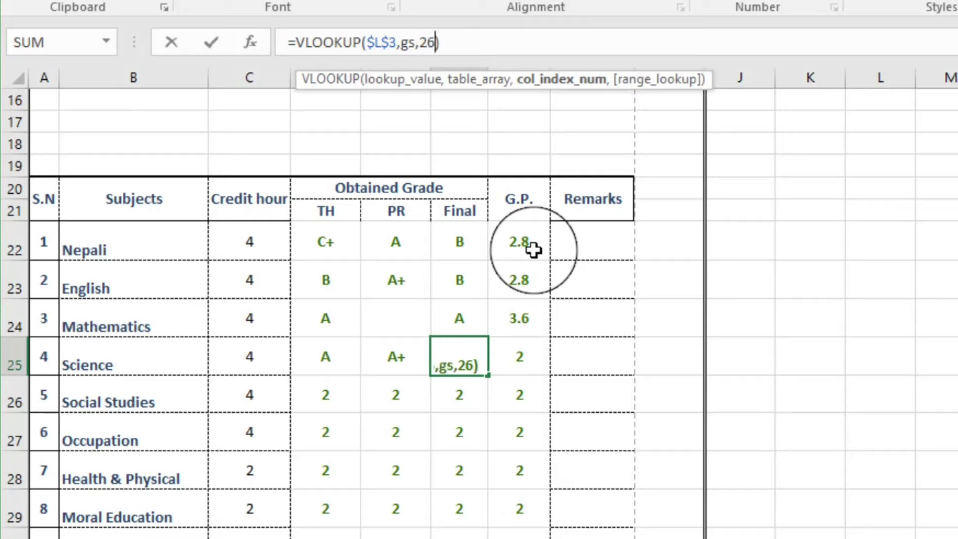
left_click(502, 397)
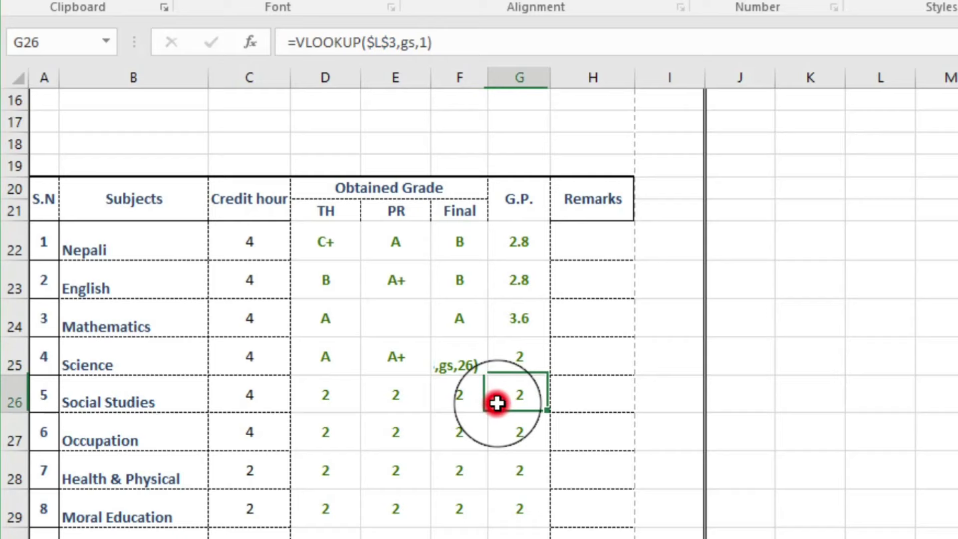
left_click(521, 356)
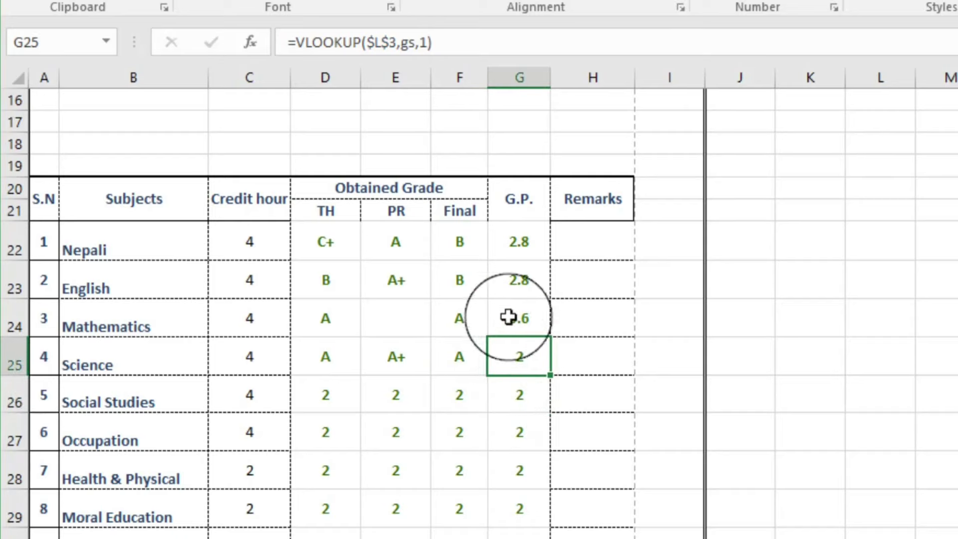
left_click(428, 42)
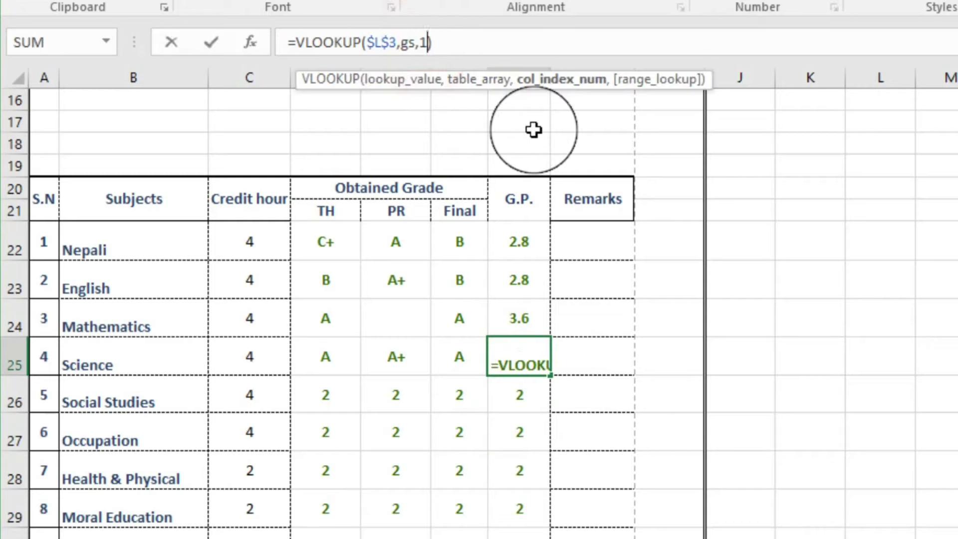
key("BackSpace")
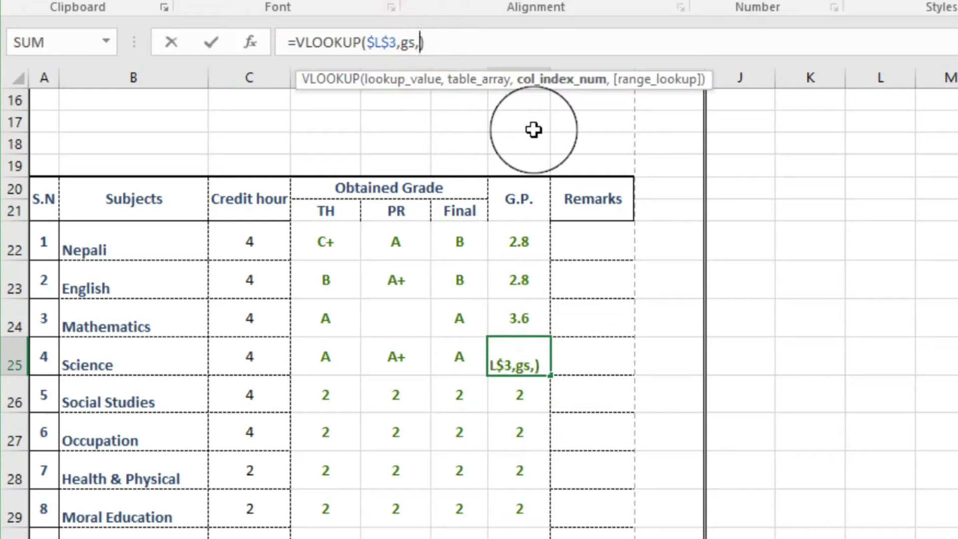
type("27")
key("Return")
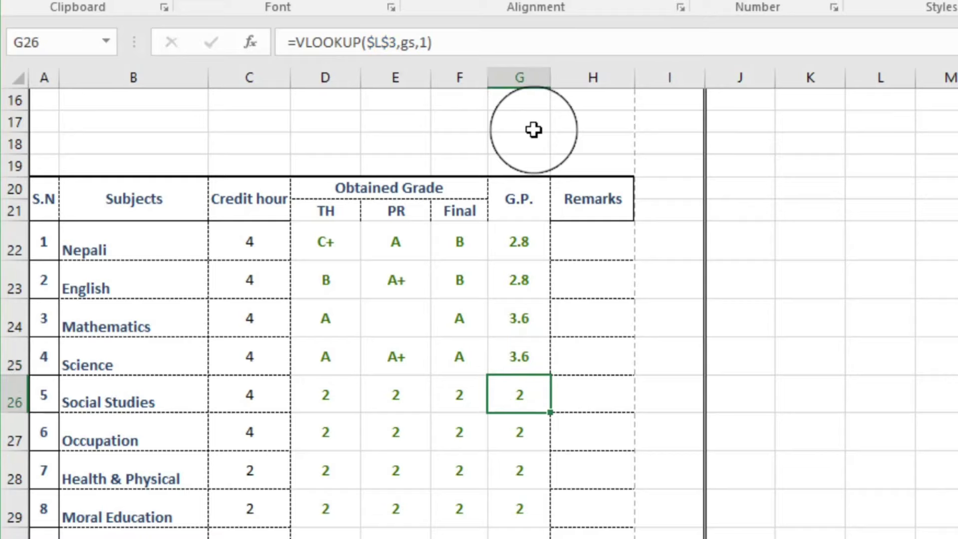
Step: Point the Social Studies TH and PR lookups at columns 29 and 31, showing B and A+
left_click(327, 391)
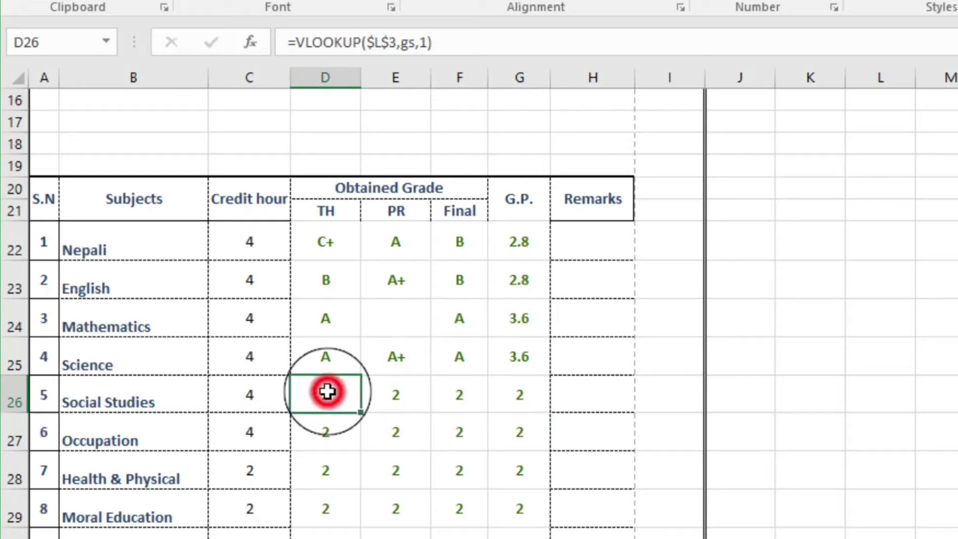
left_click(527, 359)
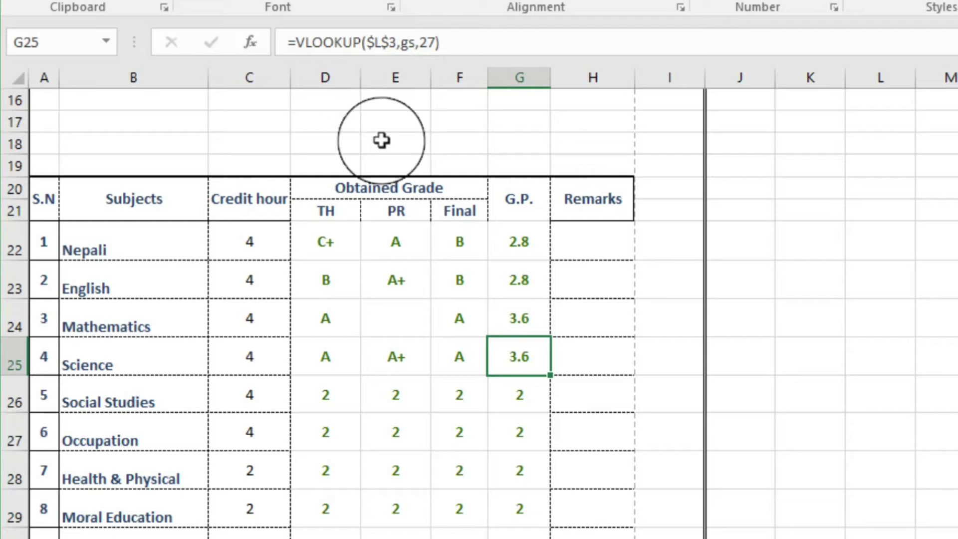
left_click(324, 395)
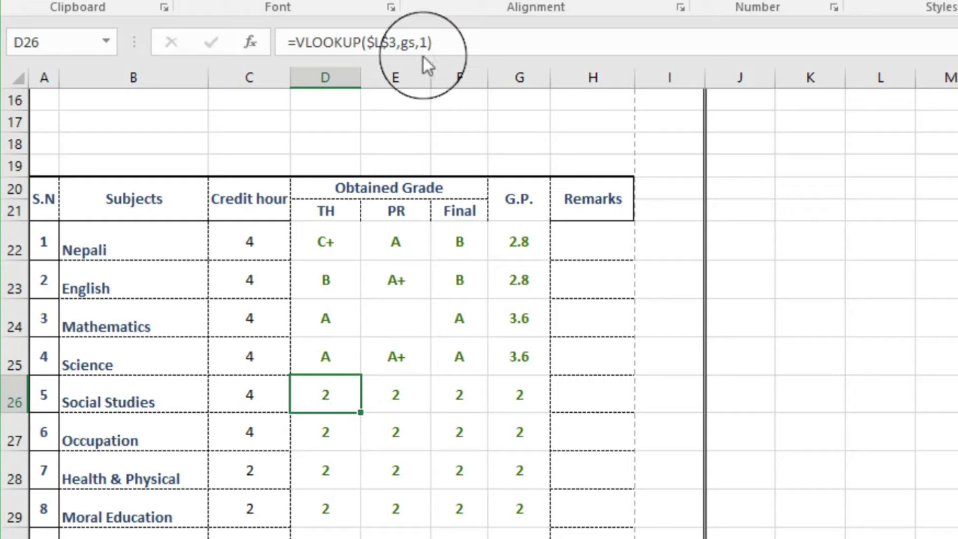
left_click(428, 44)
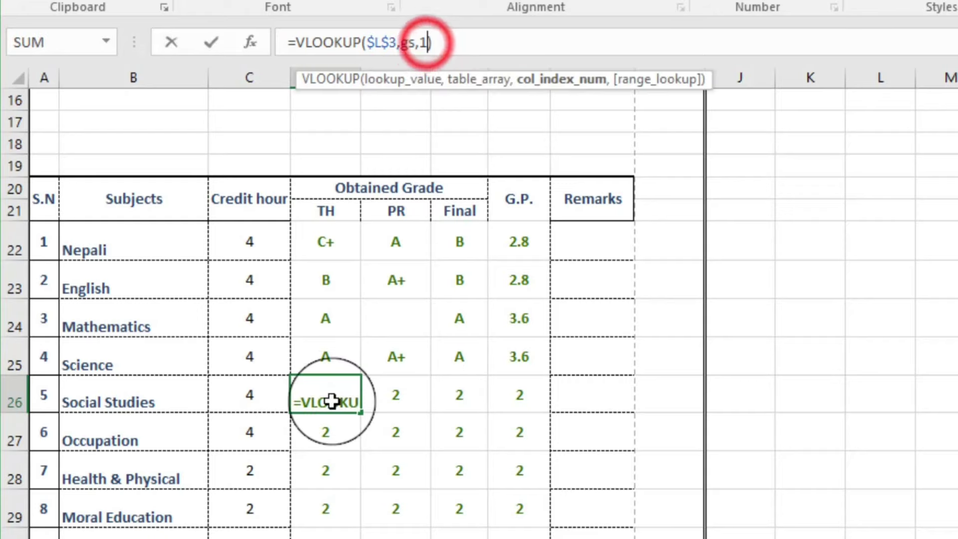
key("BackSpace")
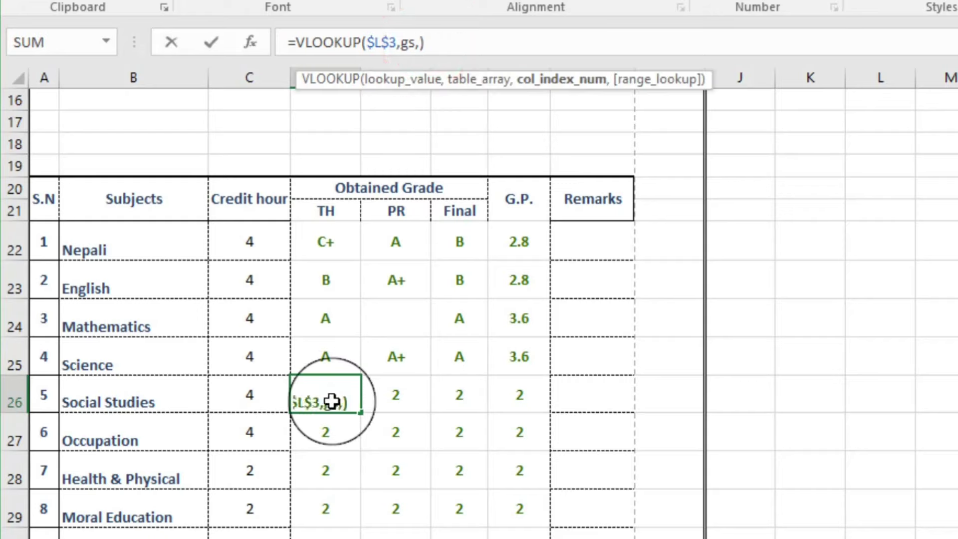
type("2")
type("9")
left_click(333, 400)
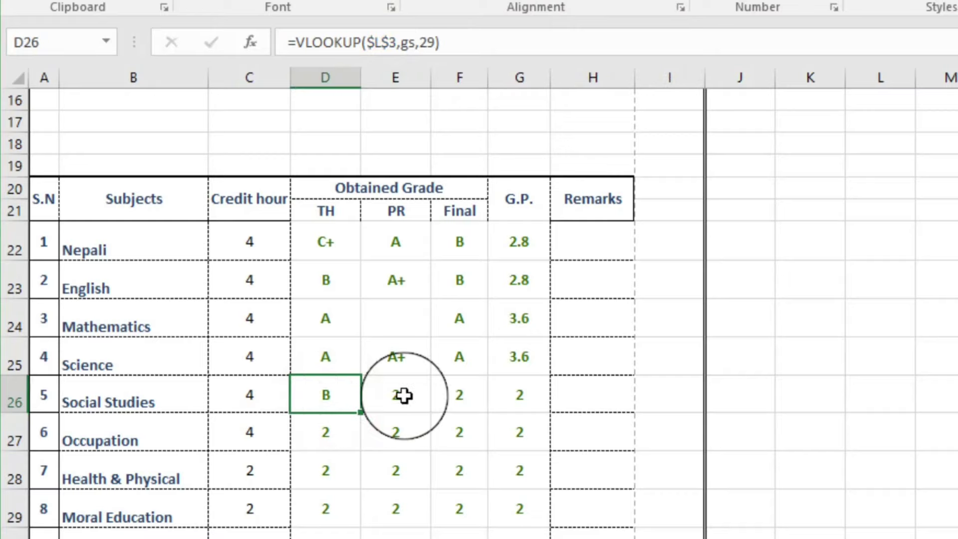
left_click(404, 396)
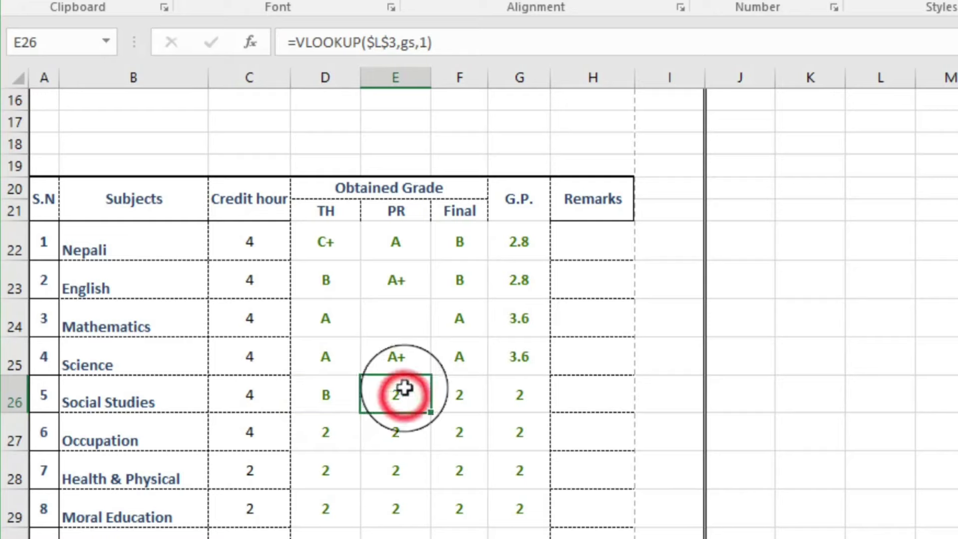
left_click(429, 42)
key("BackSpace")
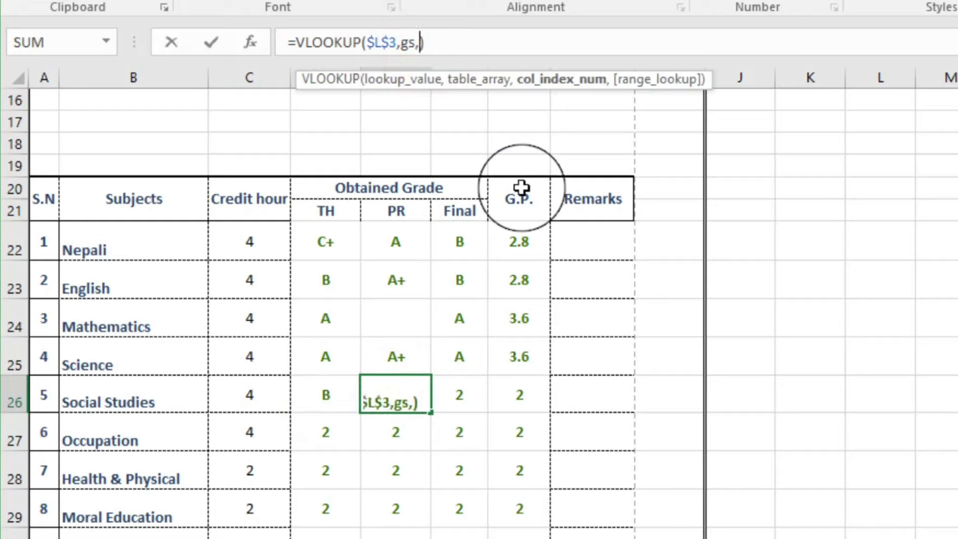
type("3")
type("1")
key("Return")
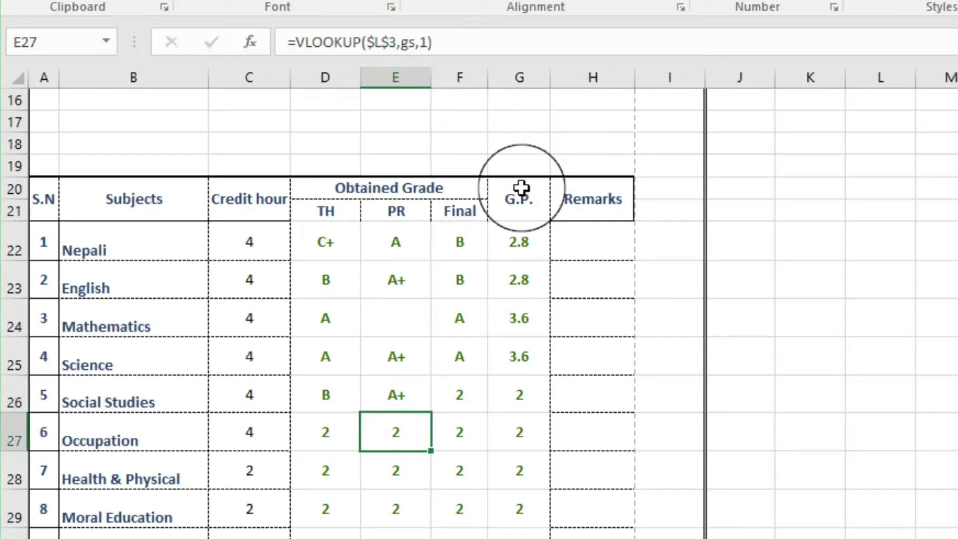
Step: Point the Social Studies Final and G.P. lookups at columns 33 and 34, showing B+ and 3.2
left_click(464, 392)
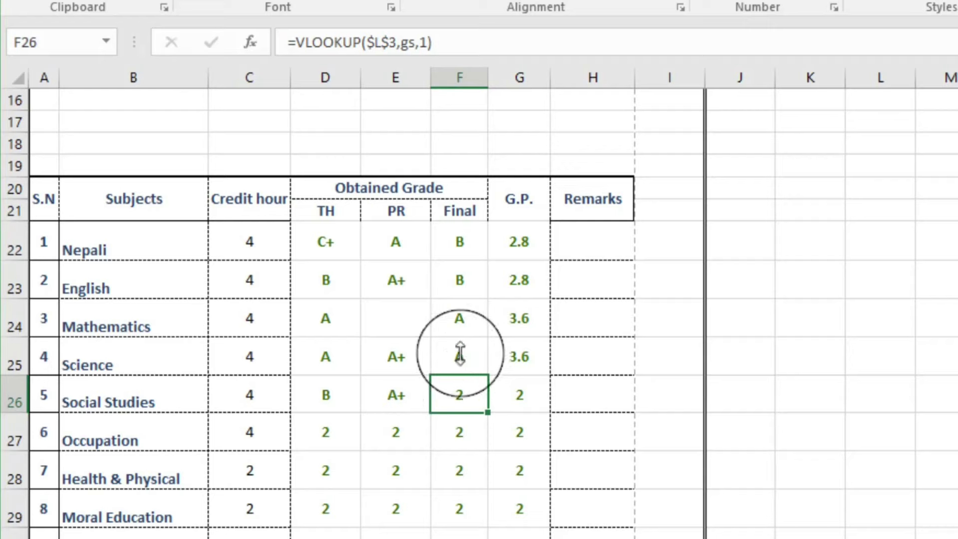
left_click(426, 42)
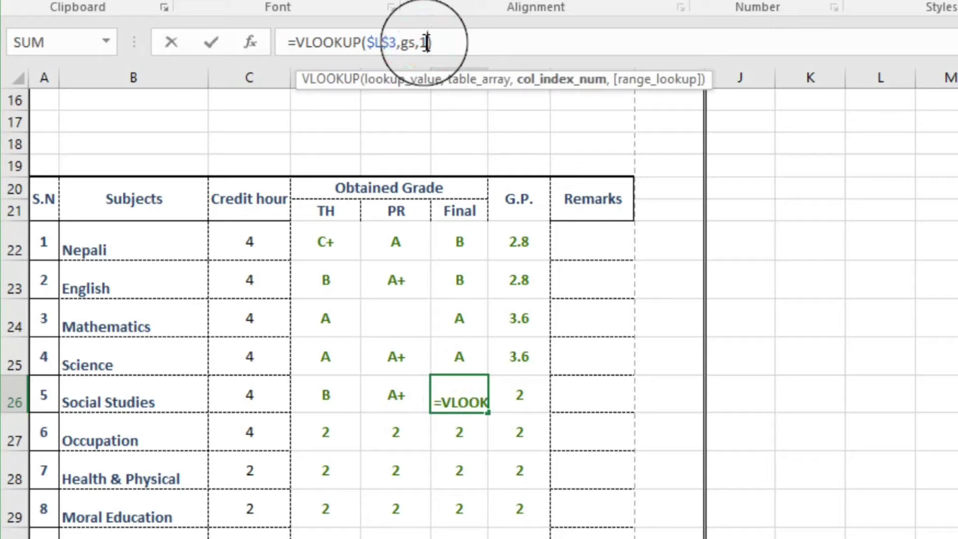
key("BackSpace")
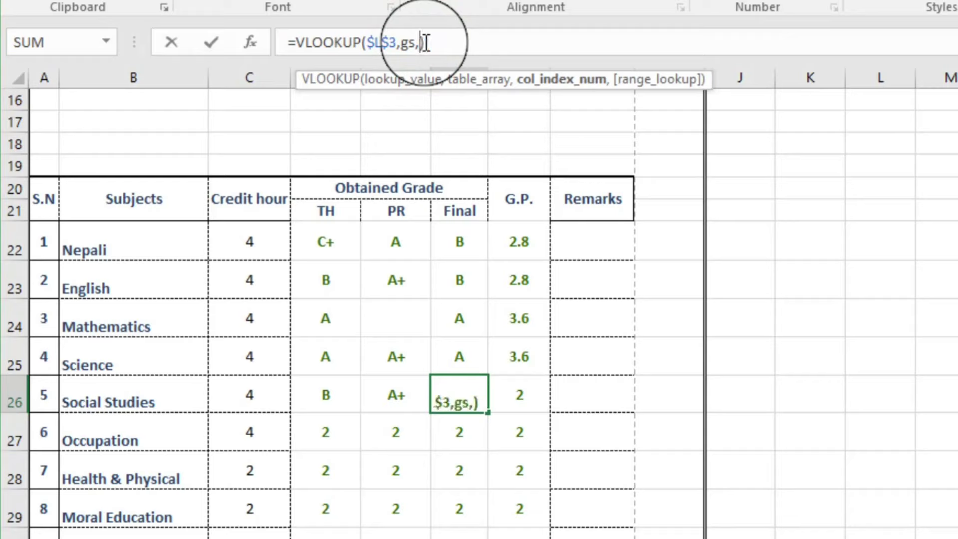
type("33")
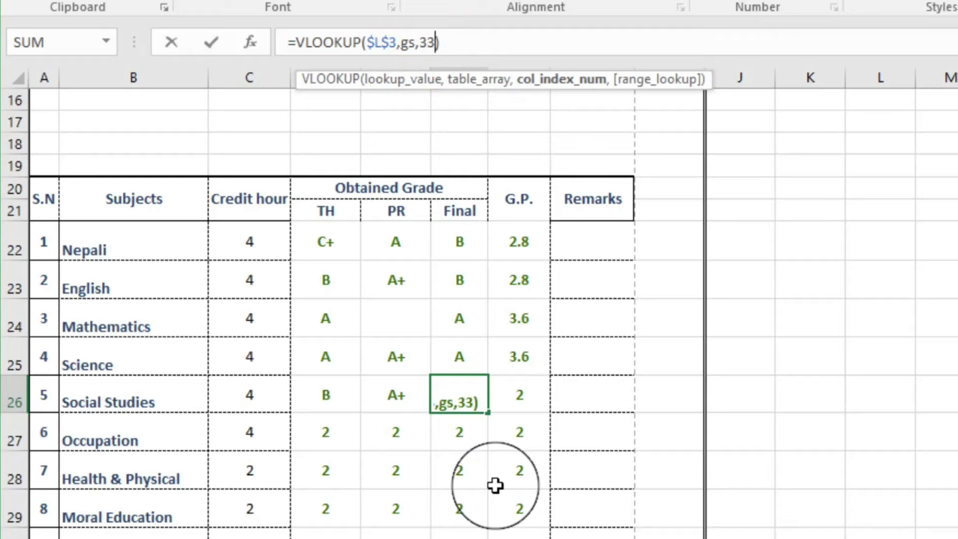
left_click(494, 483)
left_click(514, 392)
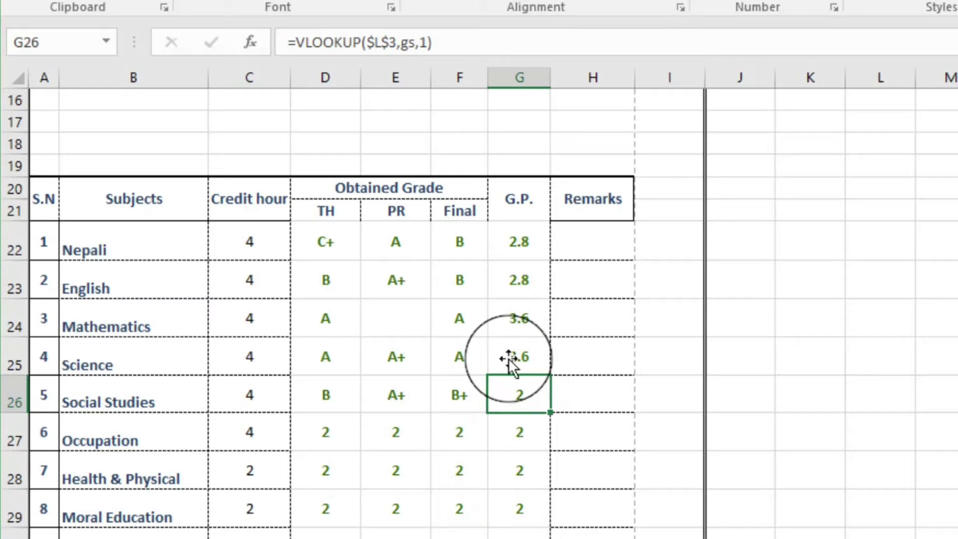
left_click(428, 44)
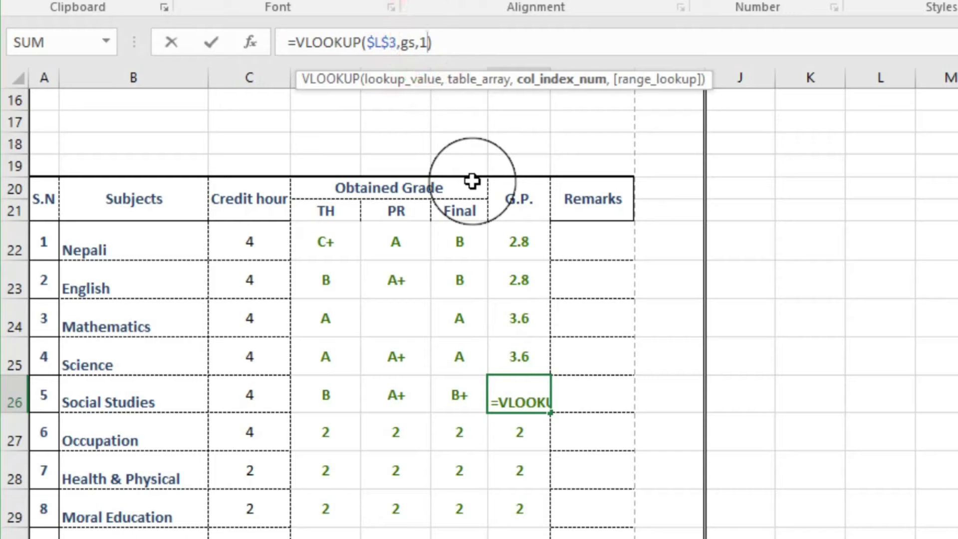
key("BackSpace")
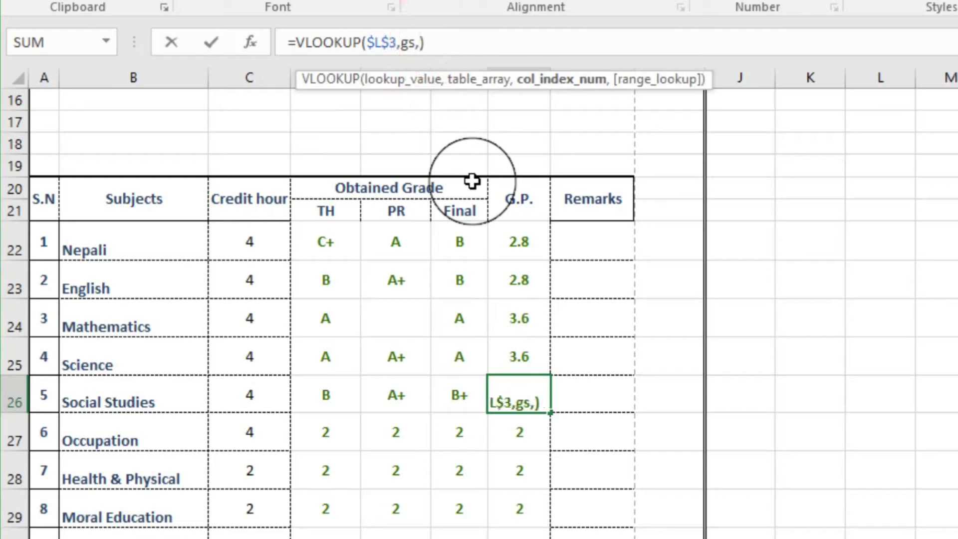
type("34")
key("Return")
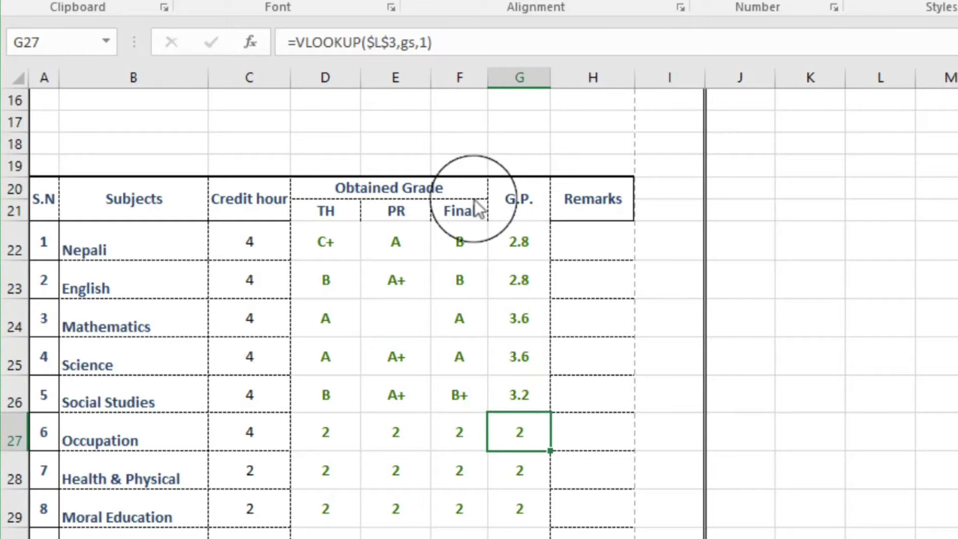
left_click(501, 499)
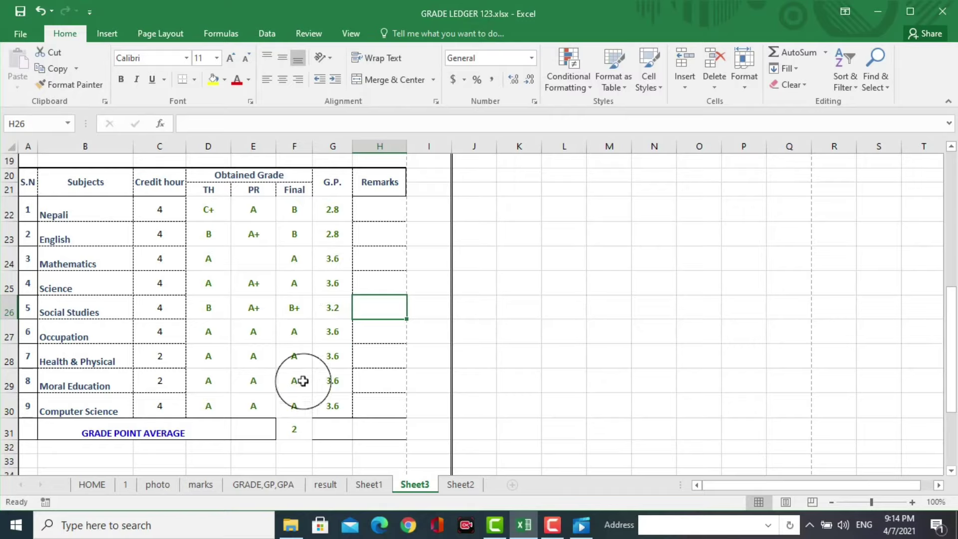
Step: Find the GPA column on Sheet1 and set the GPA lookup to column 66, giving 3.35
left_click(295, 430)
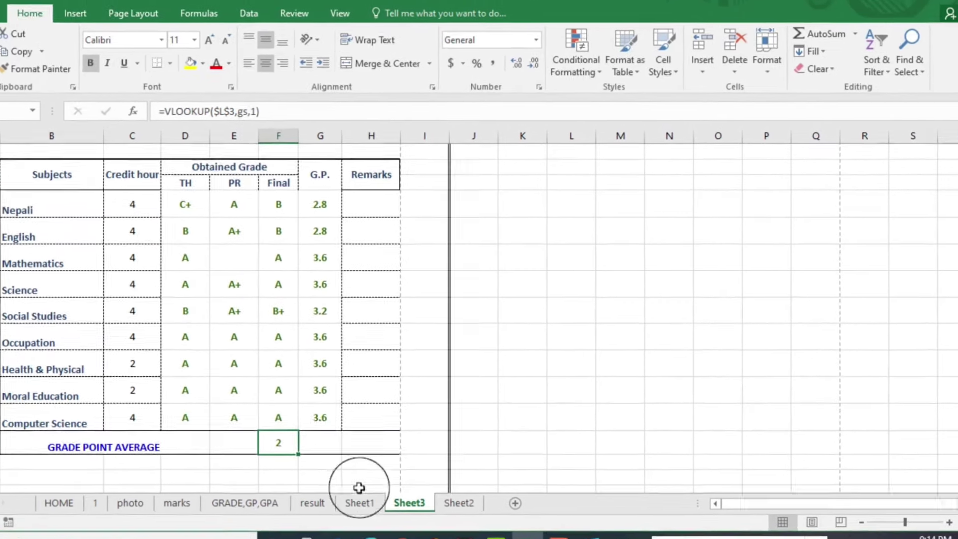
left_click(363, 512)
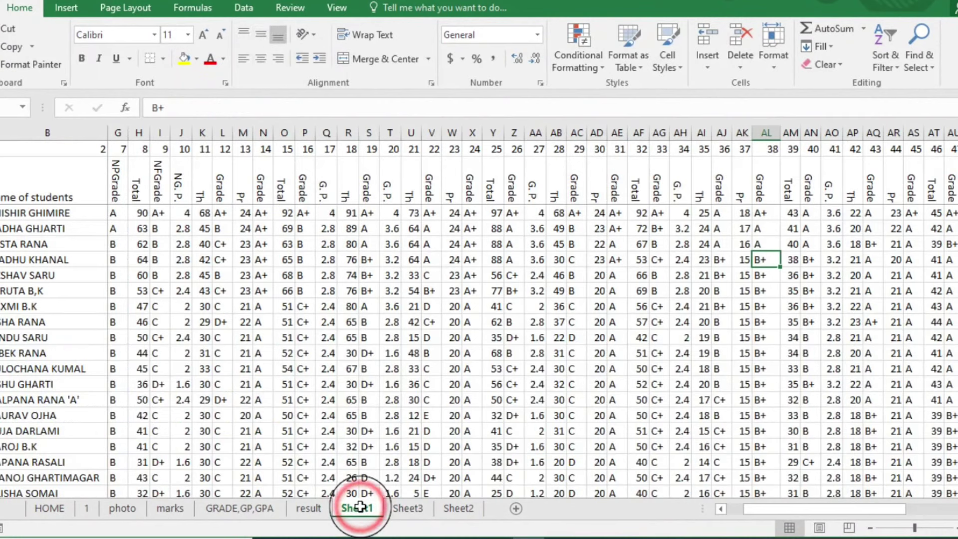
left_click_drag(815, 509, 942, 514)
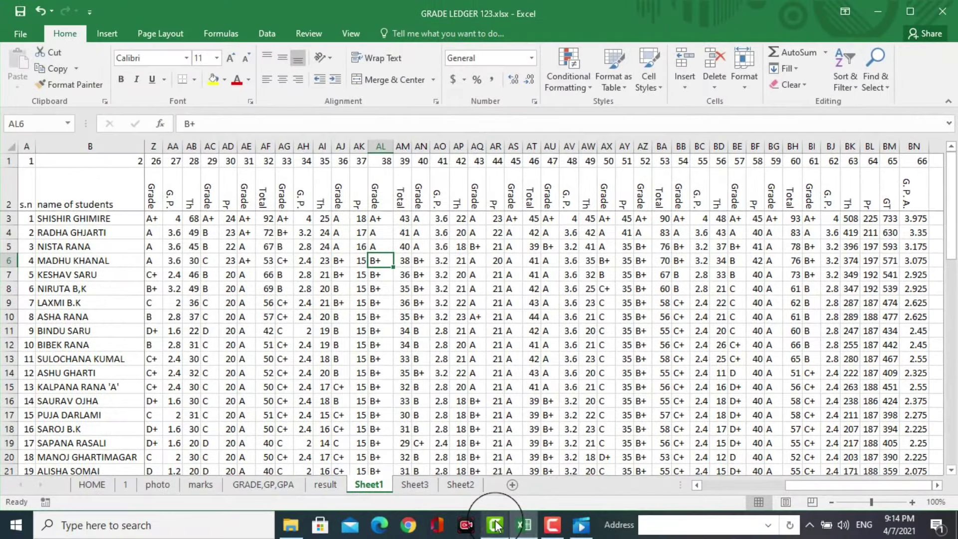
left_click(412, 485)
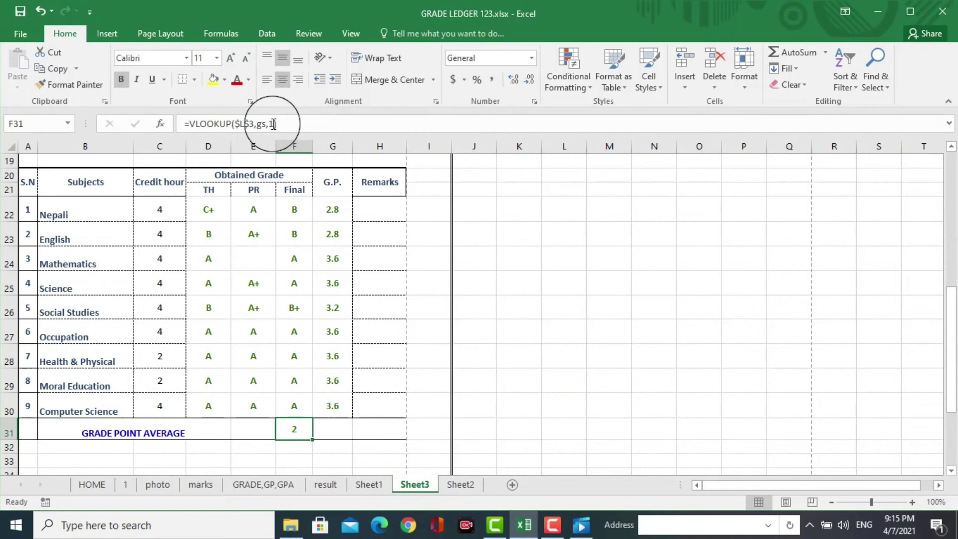
left_click(274, 123)
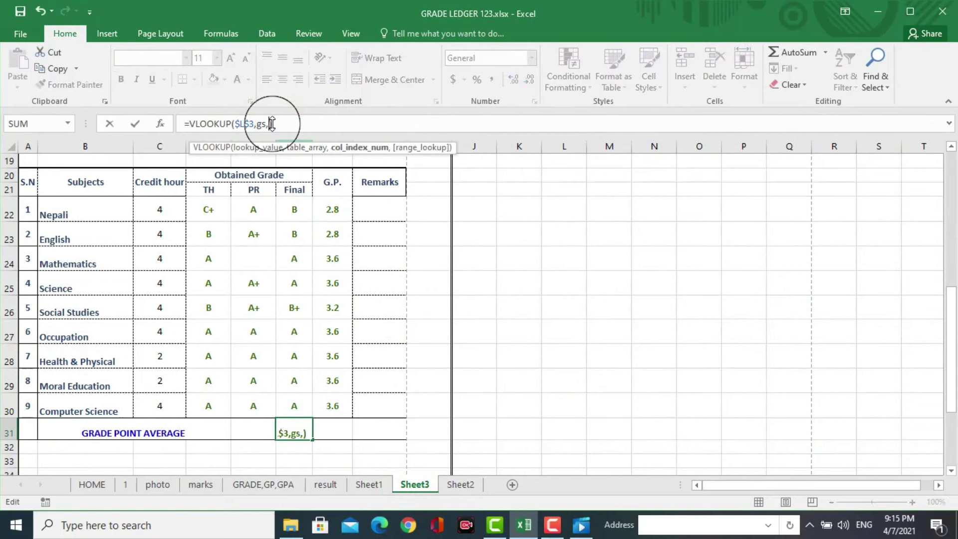
type("66")
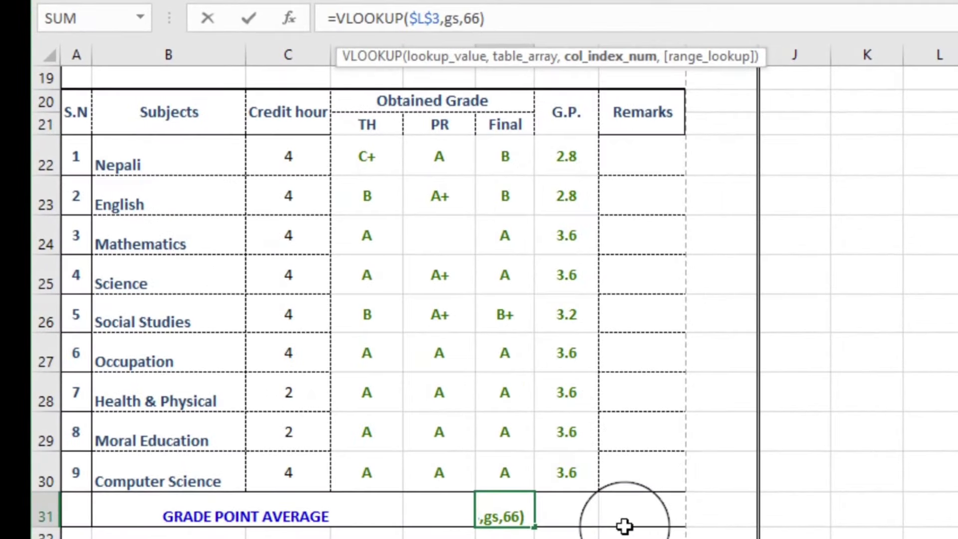
left_click(622, 516)
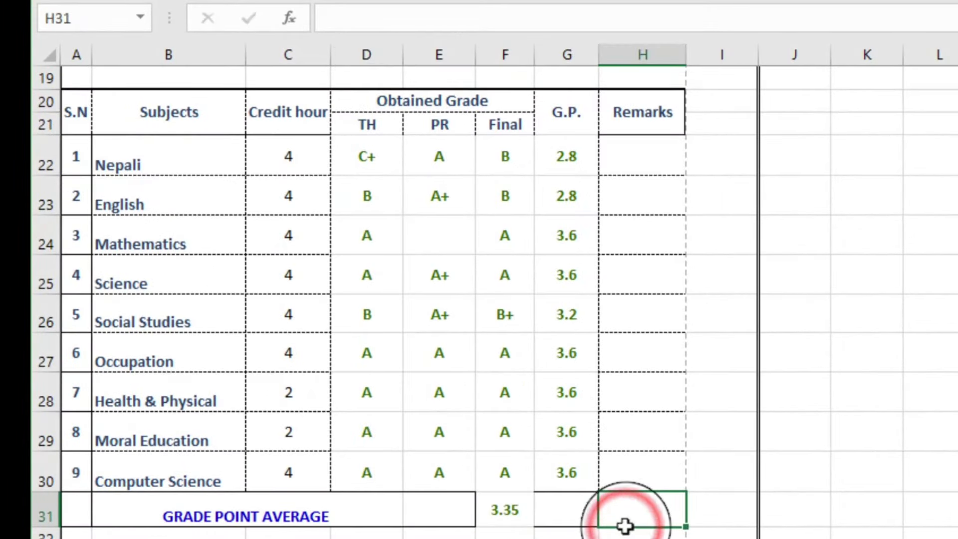
key("Left")
key("Down")
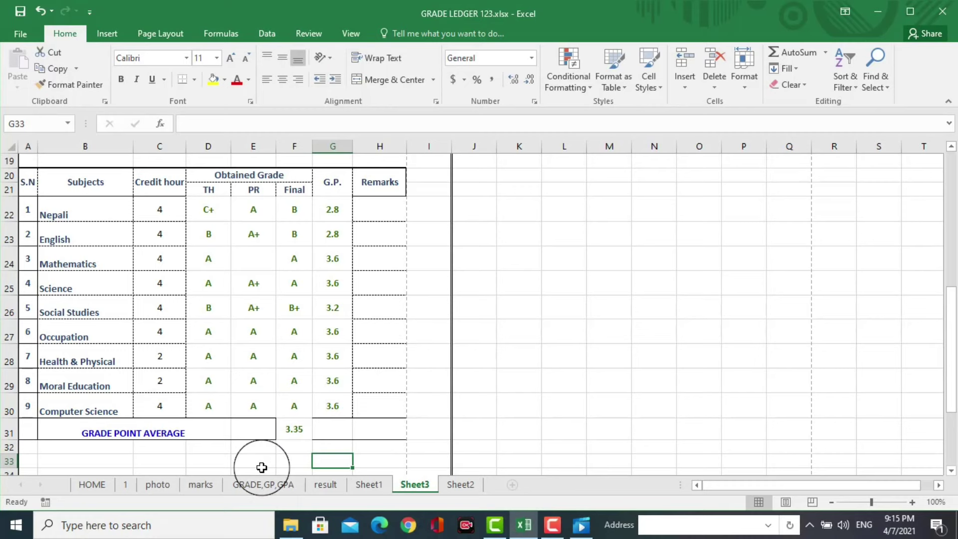
Step: Enter roll number 1 in L3 and review that student's grades and 3.975 GPA
scroll(262, 467, "up", 2)
scroll(262, 467, "up", 2)
scroll(261, 467, "up", 1)
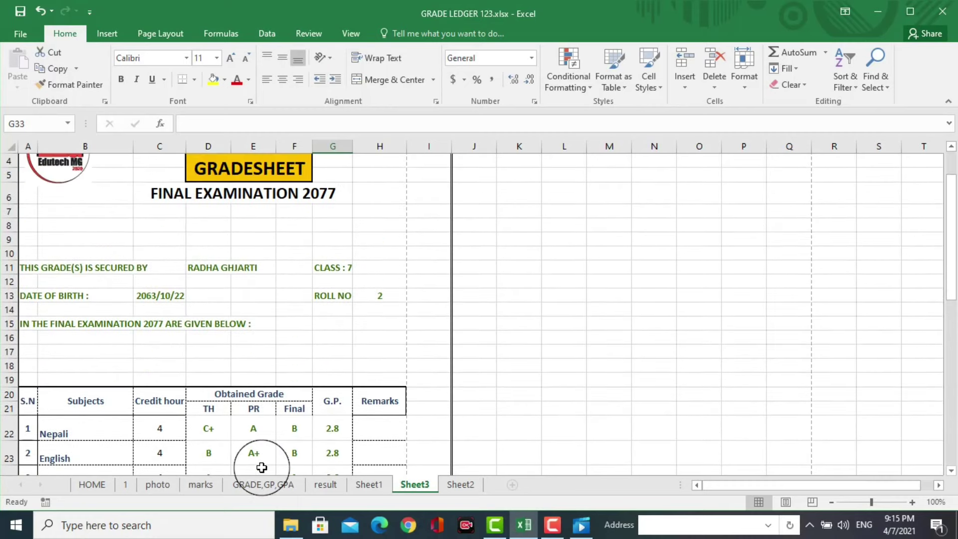
scroll(262, 467, "up", 1)
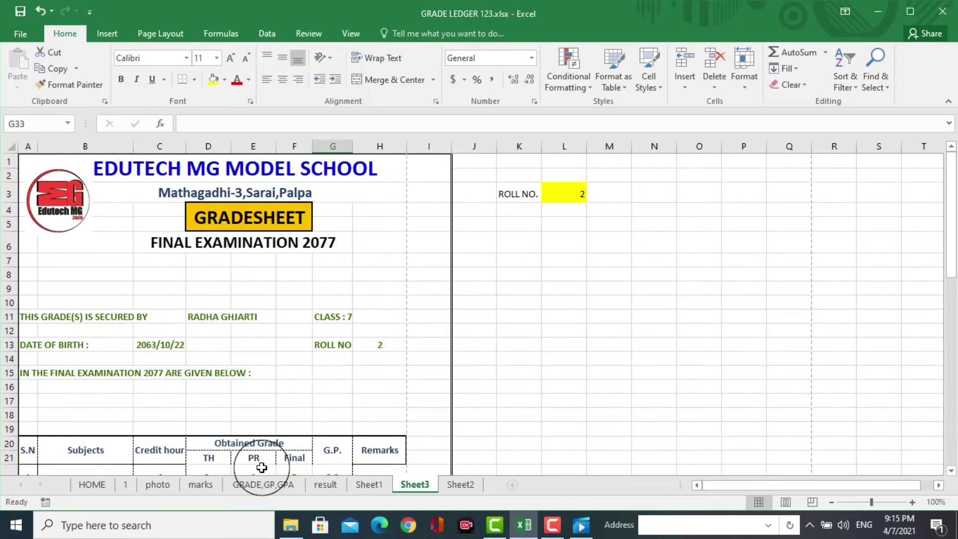
left_click(578, 196)
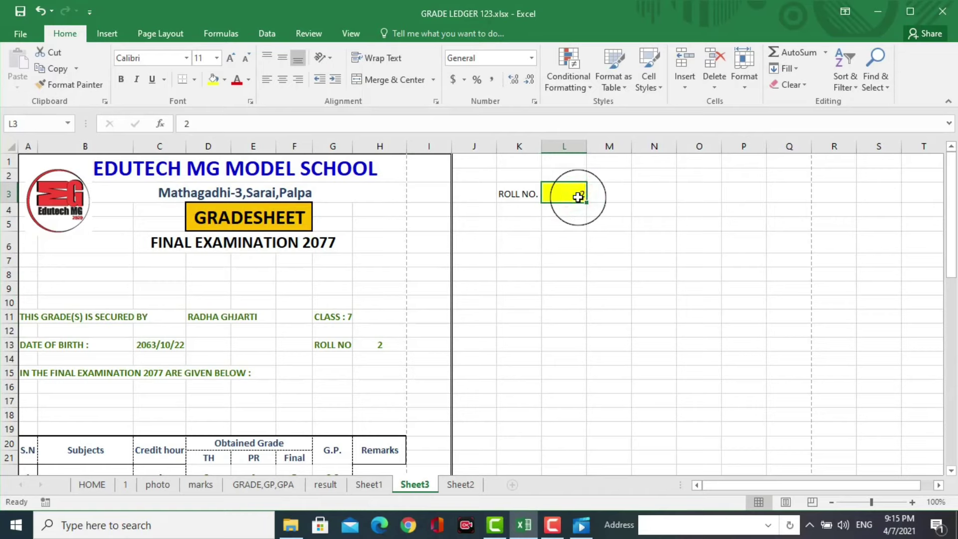
type("1")
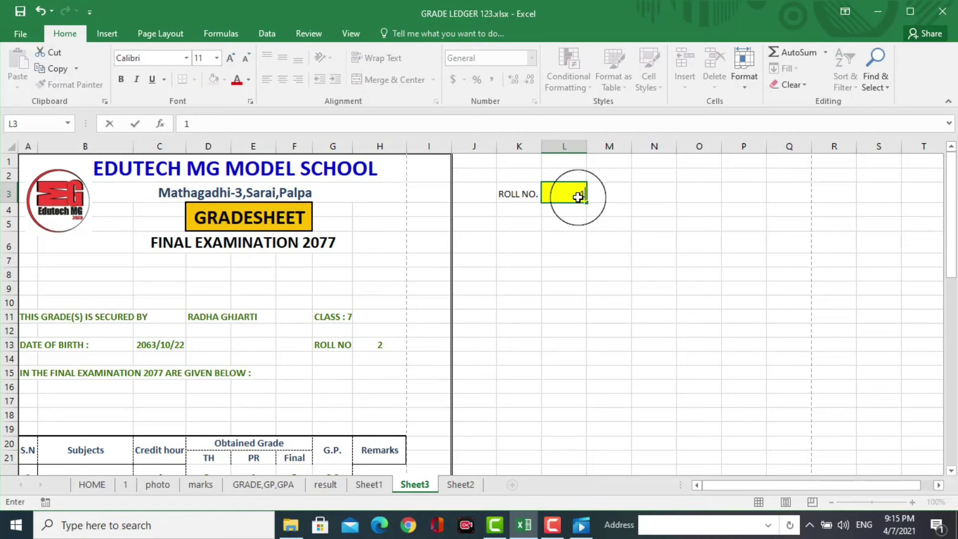
key("Return")
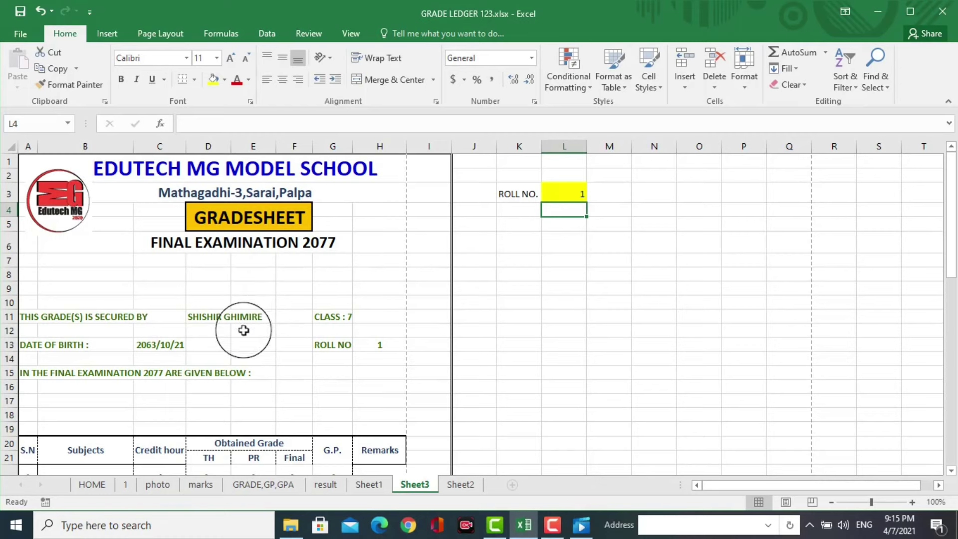
scroll(242, 363, "down", 1)
scroll(242, 364, "down", 2)
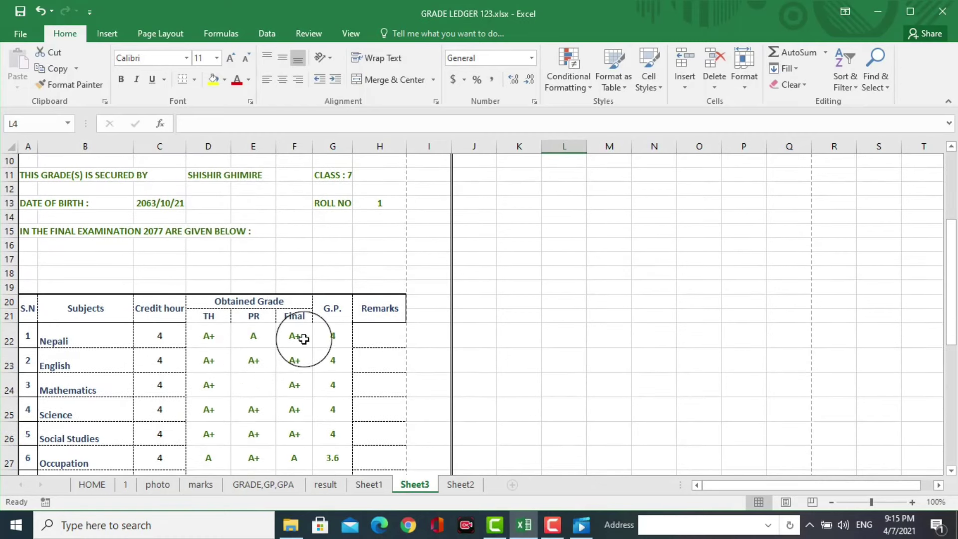
scroll(303, 337, "down", 3)
scroll(303, 339, "down", 1)
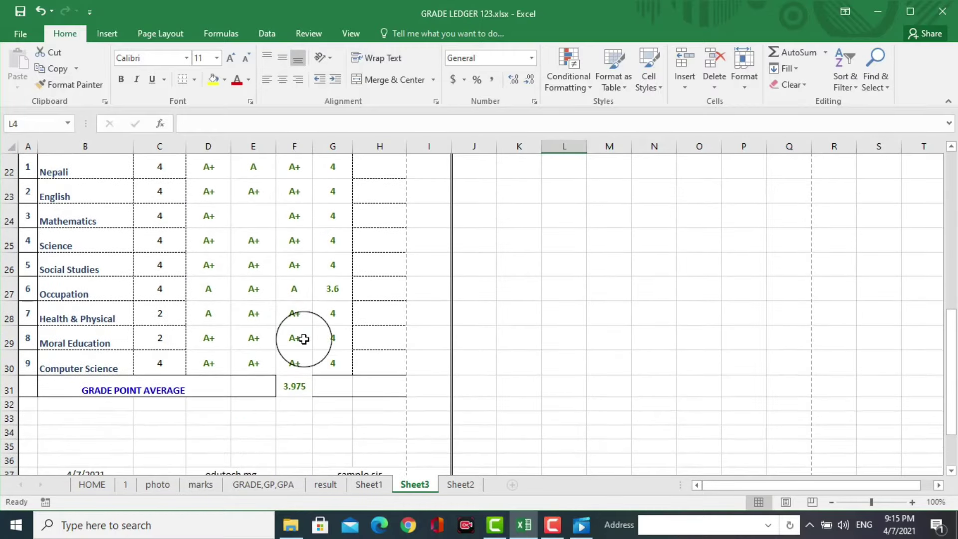
scroll(304, 339, "down", 2)
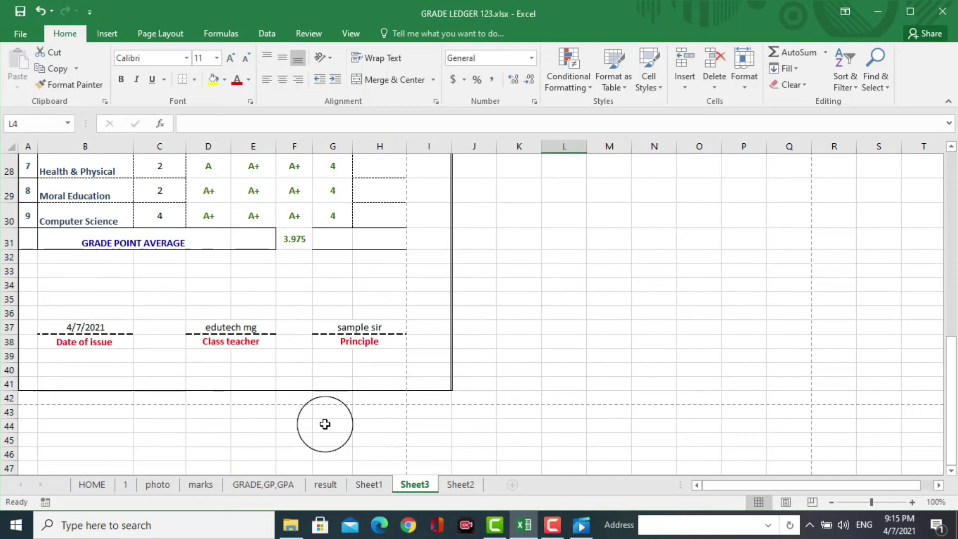
scroll(325, 424, "up", 4)
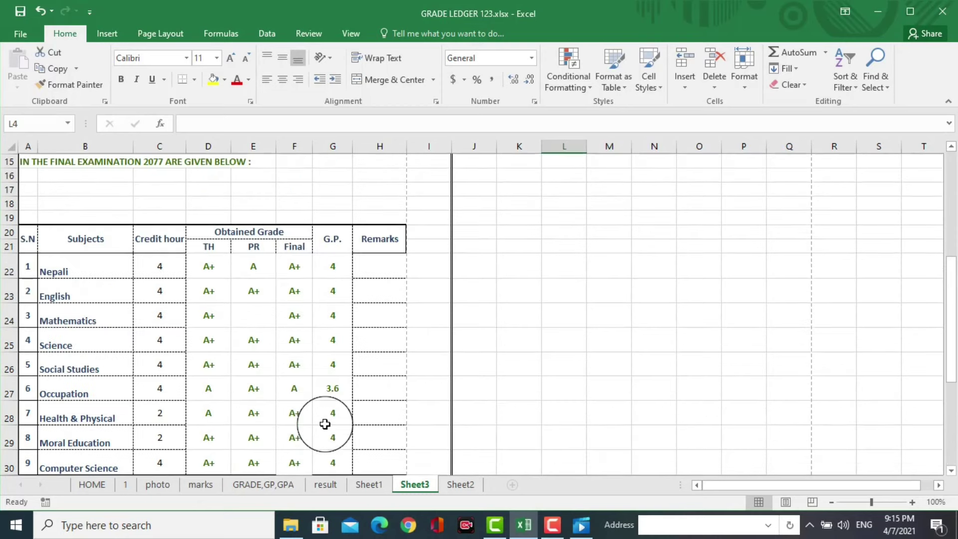
scroll(325, 424, "up", 1)
scroll(325, 424, "up", 4)
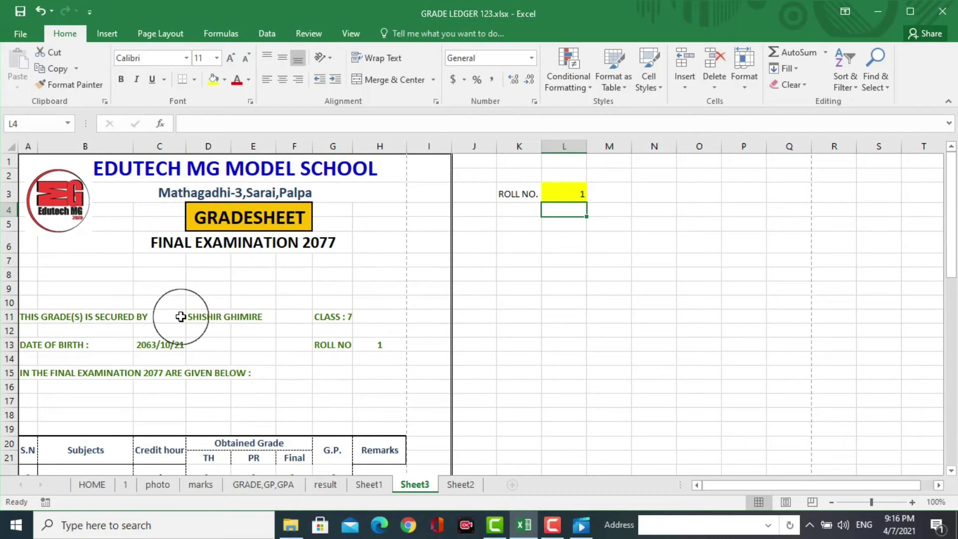
Step: Switch the gradesheet to Page Layout view to see its printed pages
key("alt+w")
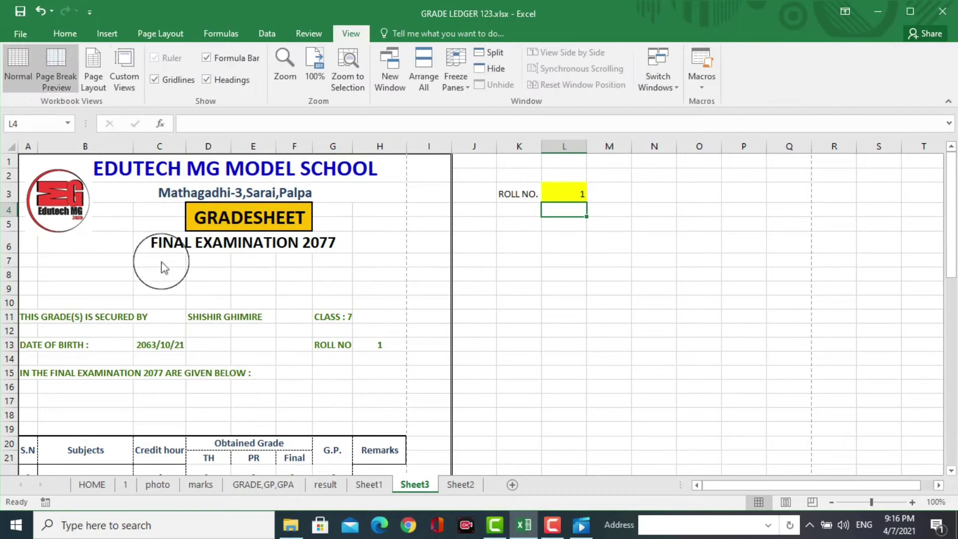
left_click(93, 74)
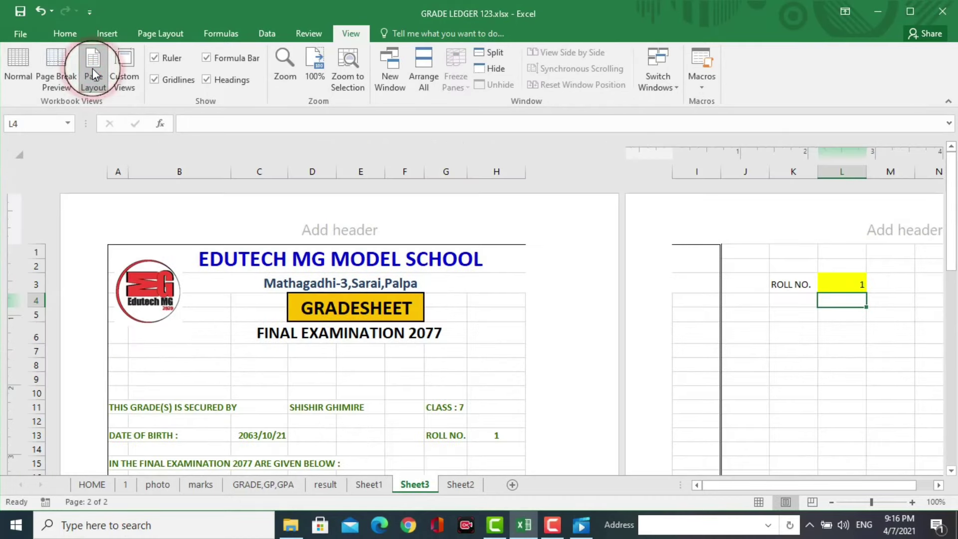
scroll(555, 319, "down", 3)
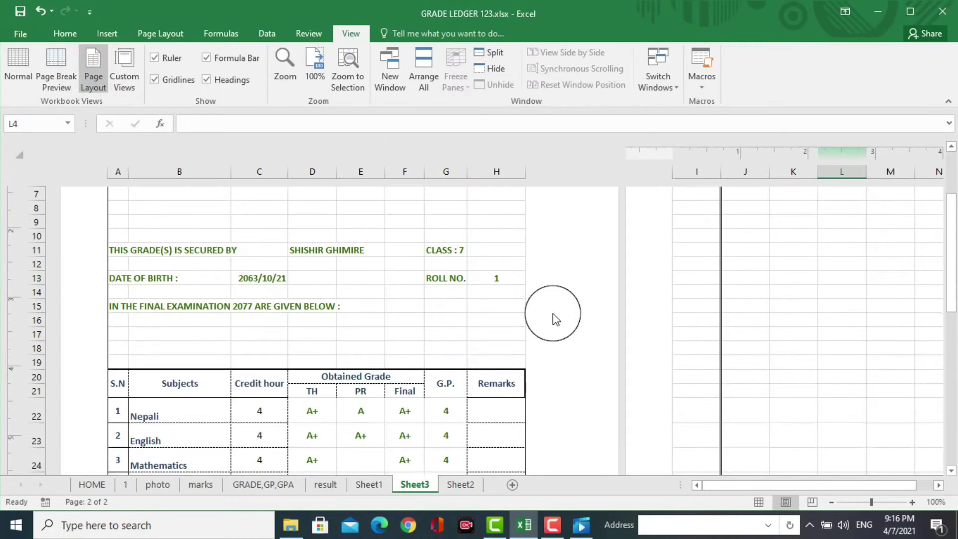
scroll(555, 320, "down", 2)
scroll(556, 320, "down", 1)
scroll(555, 320, "down", 1)
scroll(555, 319, "down", 2)
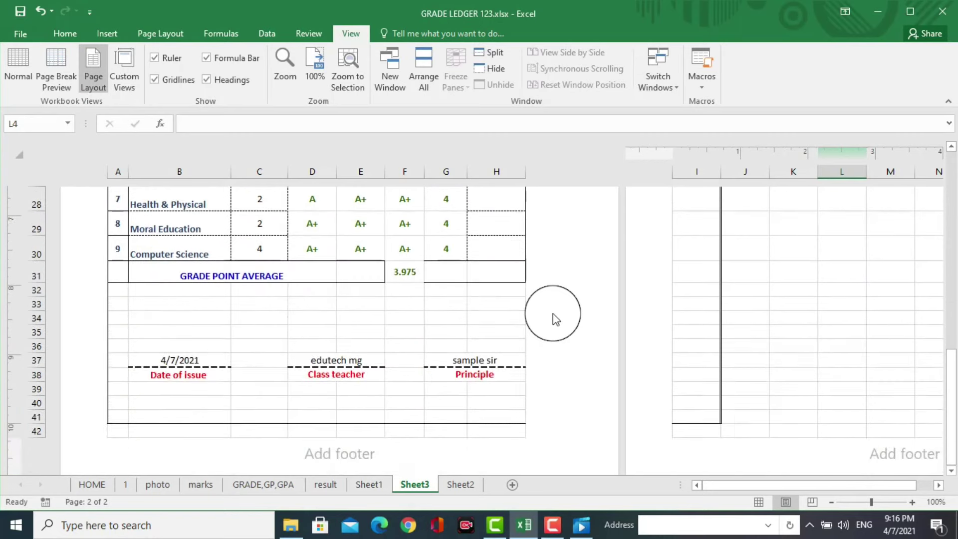
scroll(555, 320, "down", 1)
scroll(555, 319, "up", 3)
scroll(555, 320, "up", 3)
scroll(556, 320, "up", 5)
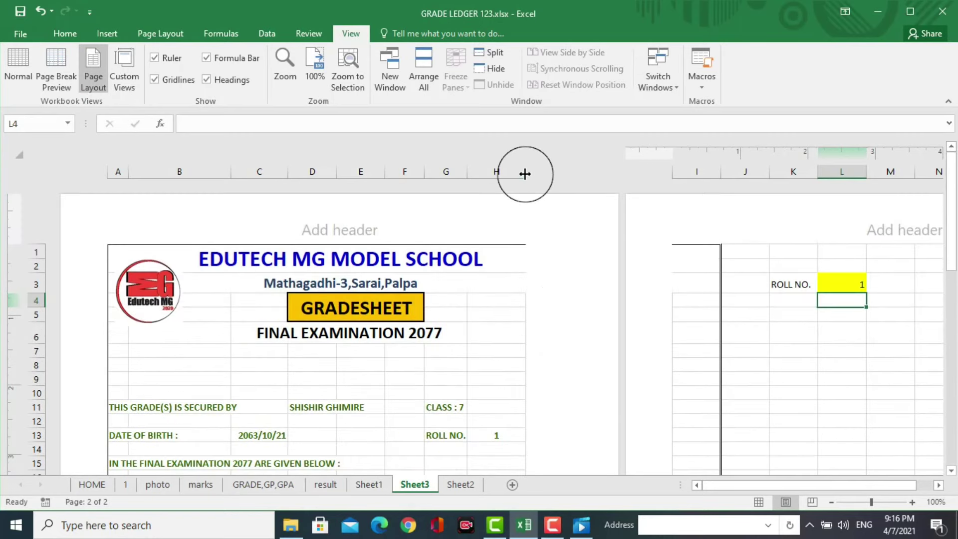
Step: Narrow column H slightly so the bordered gradesheet fits on page 1
left_click_drag(525, 173, 519, 175)
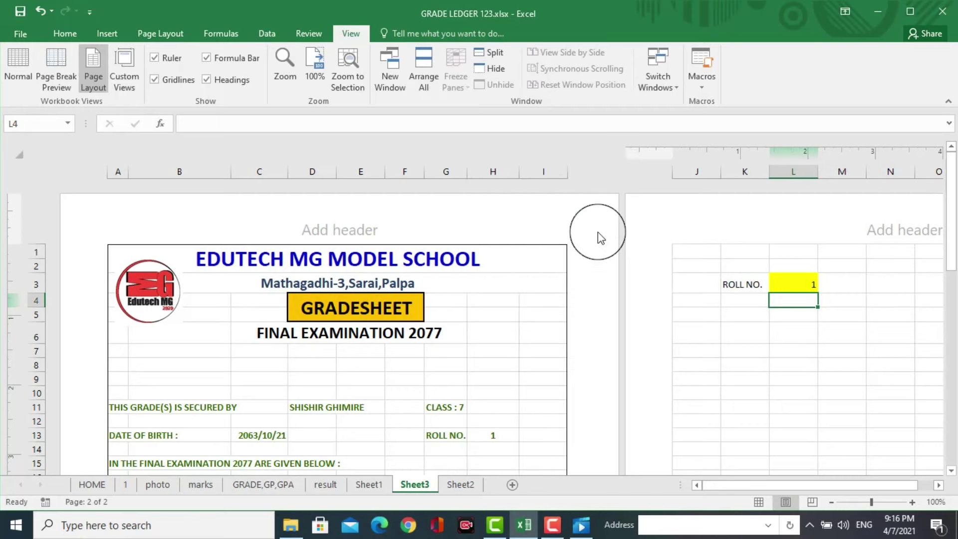
scroll(598, 232, "down", 2)
scroll(598, 232, "down", 2)
scroll(598, 232, "down", 2)
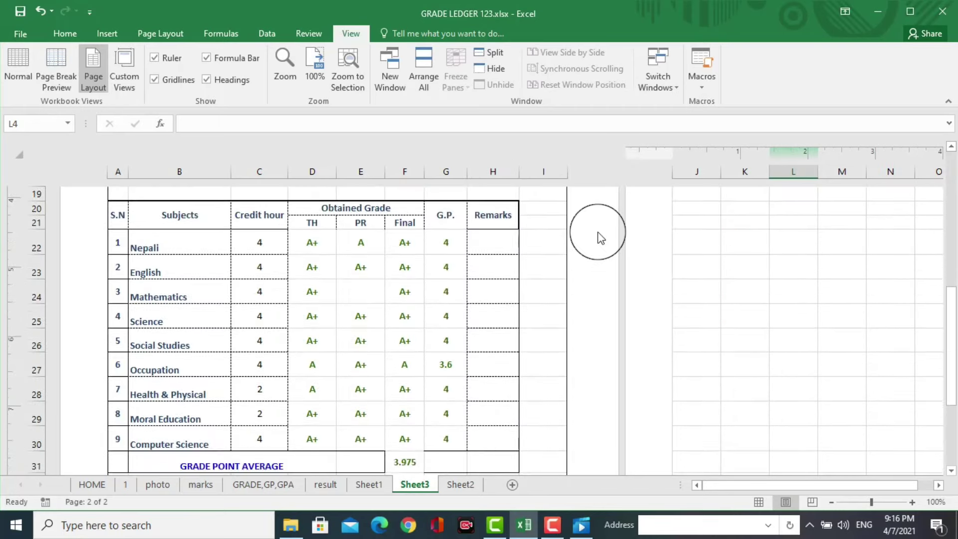
scroll(598, 232, "down", 3)
scroll(598, 232, "up", 1)
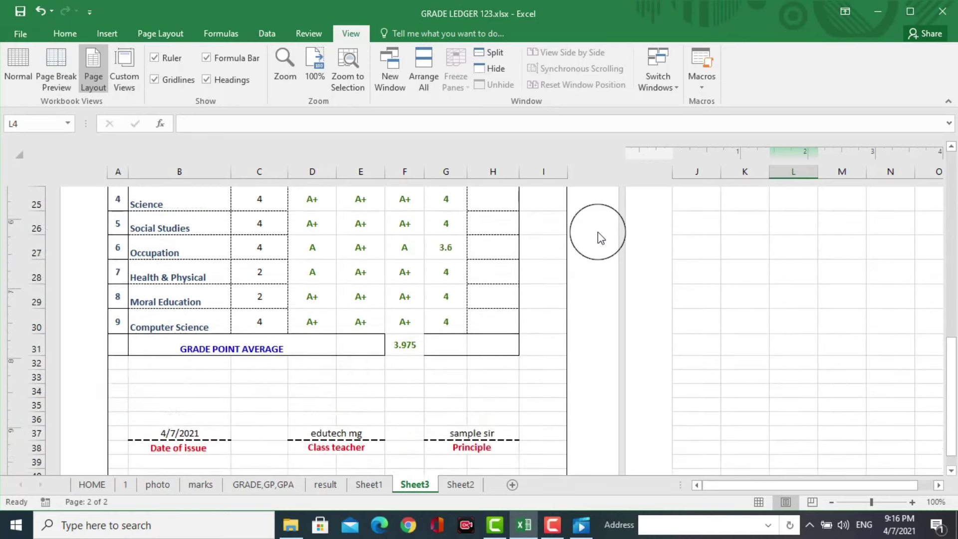
scroll(598, 232, "up", 2)
scroll(598, 233, "up", 3)
scroll(598, 232, "down", 1)
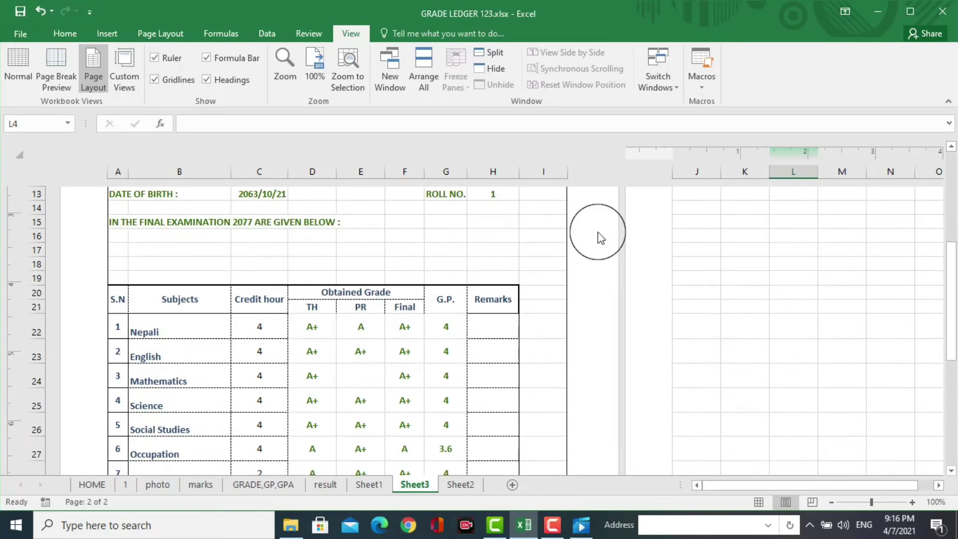
scroll(598, 233, "up", 1)
scroll(598, 232, "up", 1)
scroll(598, 232, "up", 2)
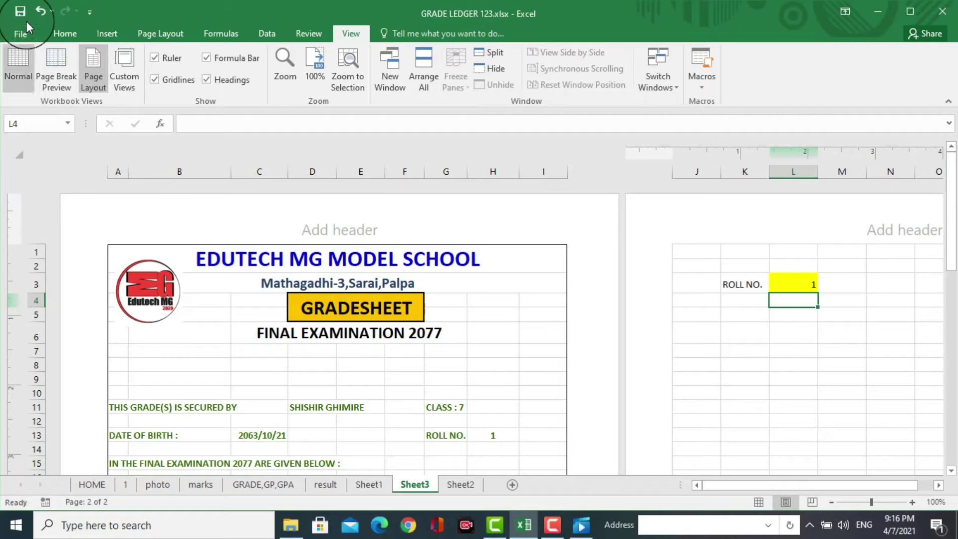
Step: Check the gradesheet's page 1 in print preview, then save the workbook
key("ctrl+p")
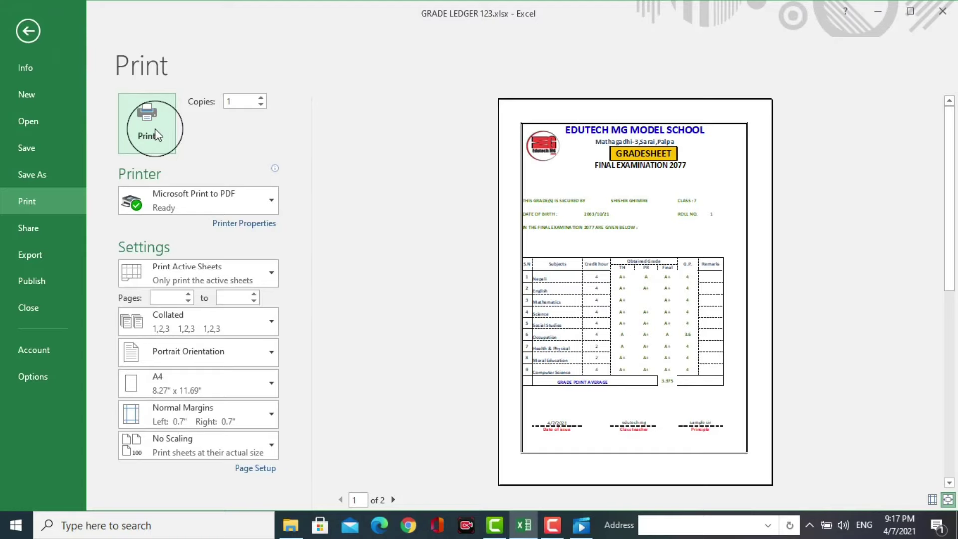
left_click(646, 243)
left_click(646, 242)
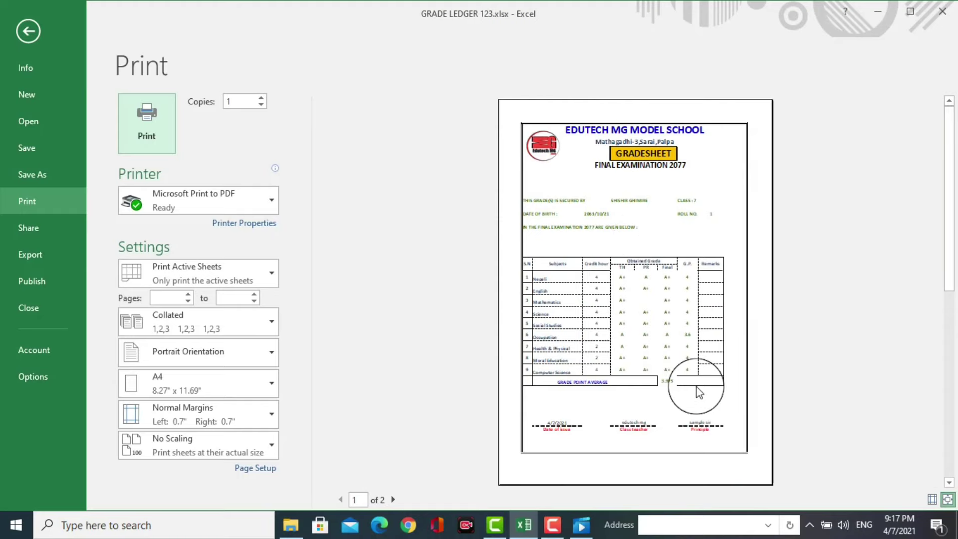
left_click(51, 175)
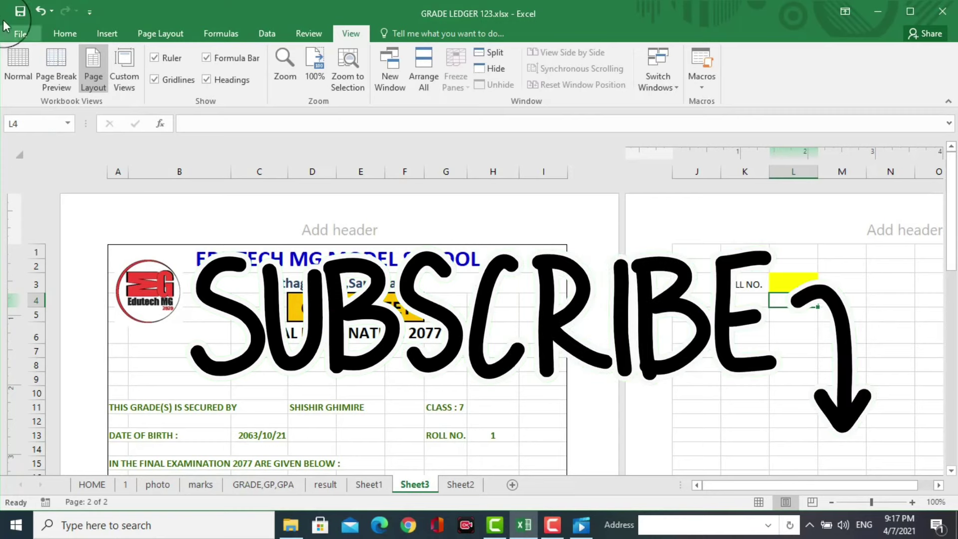
Step: Return to the Home ribbon and scroll down through the finished roll-number-1 gradesheet
left_click(65, 34)
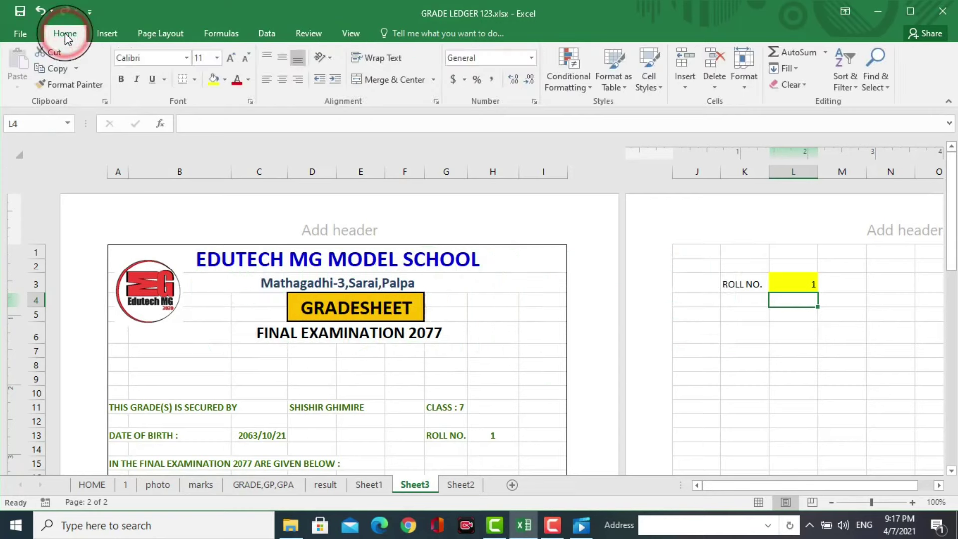
scroll(499, 299, "down", 3)
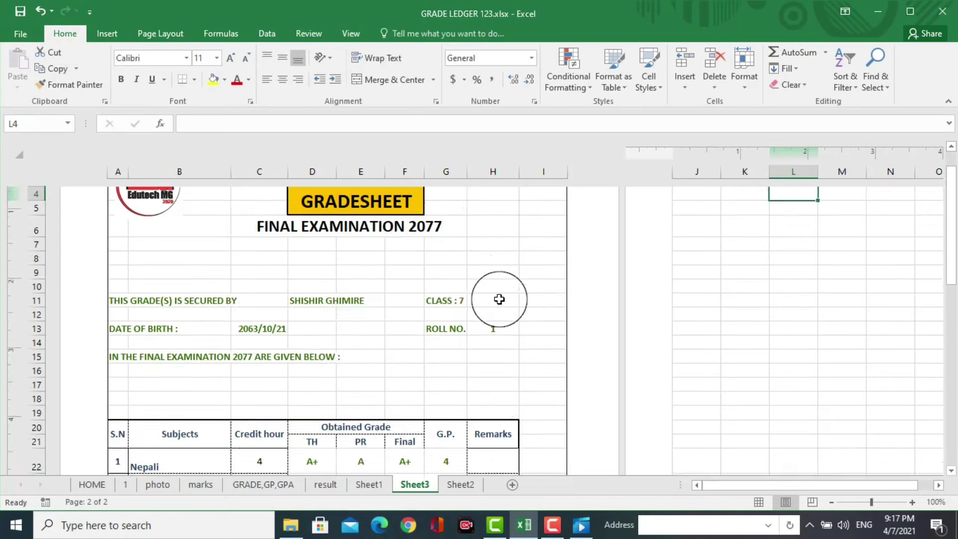
scroll(499, 299, "down", 2)
scroll(500, 299, "down", 1)
scroll(499, 299, "down", 1)
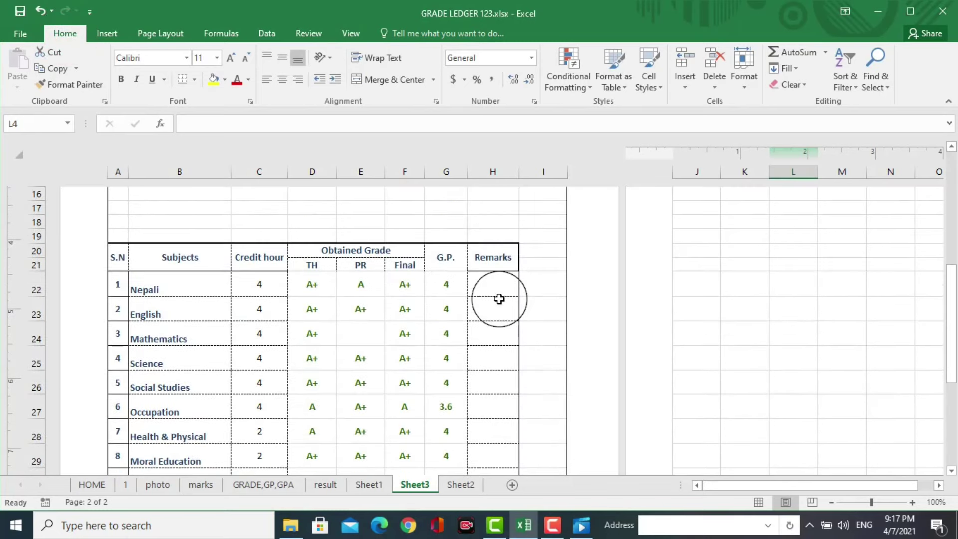
scroll(499, 299, "down", 3)
scroll(500, 299, "down", 1)
scroll(499, 299, "down", 1)
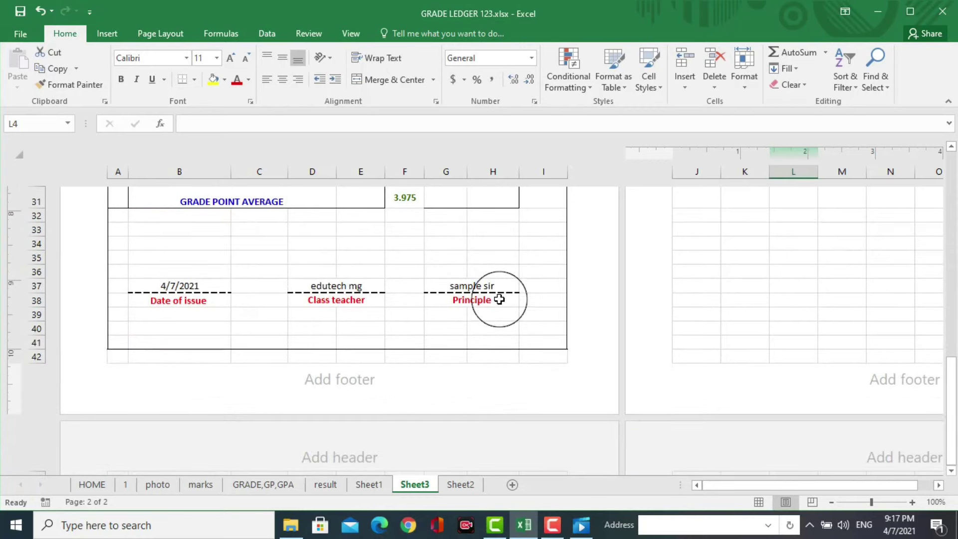
Step: Scroll back up over the gradesheet, then bring up the print options with Ctrl+P
scroll(499, 299, "up", 3)
scroll(499, 299, "up", 3)
scroll(499, 299, "up", 3)
scroll(499, 299, "up", 2)
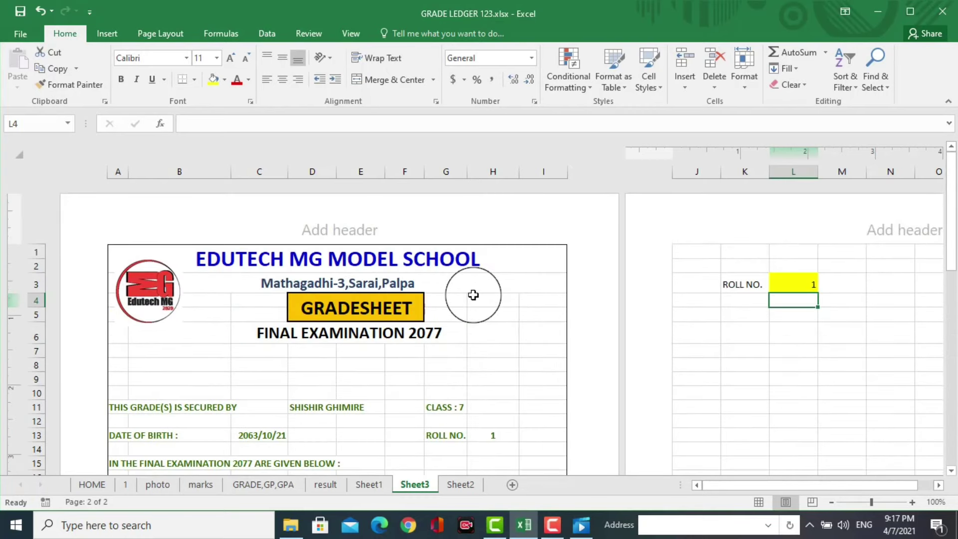
scroll(473, 295, "down", 1)
scroll(473, 295, "down", 1)
scroll(473, 295, "up", 2)
key("ctrl+p")
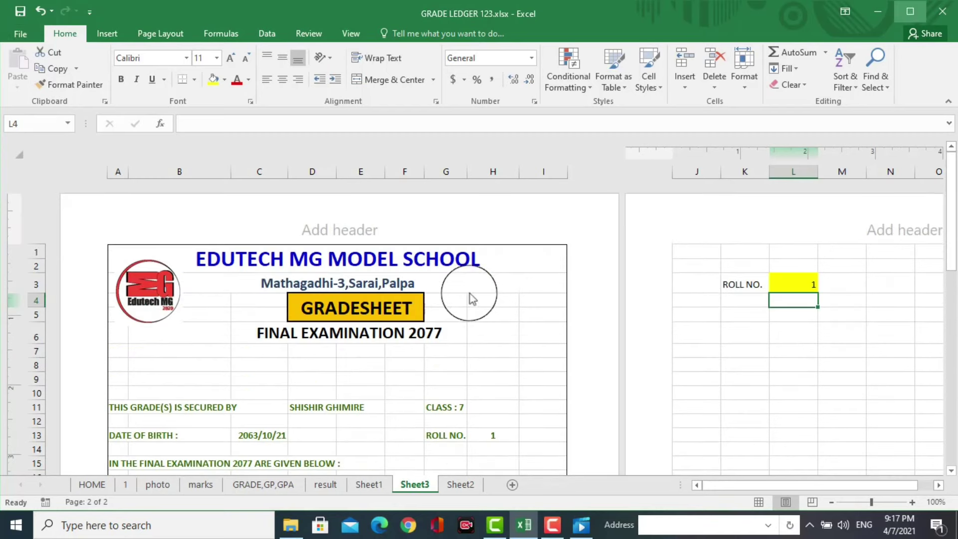